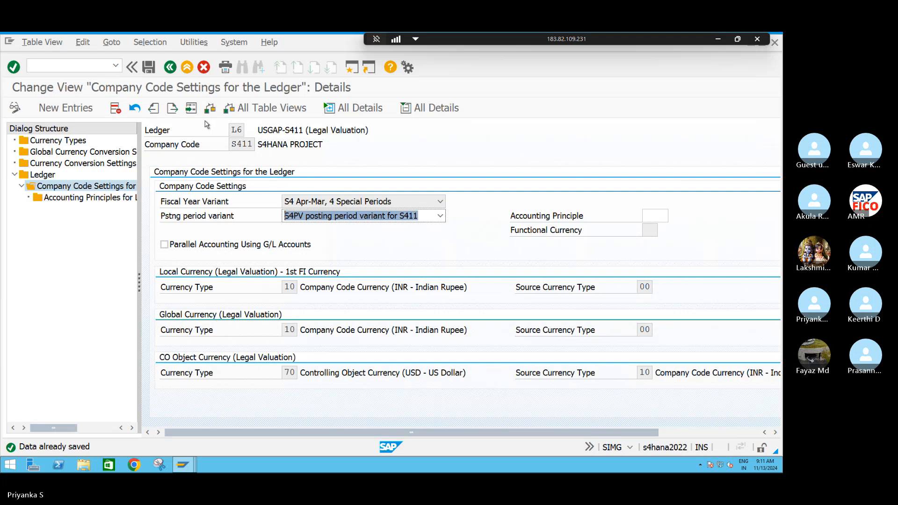
# Return from ledger L6's company code details to the ledger overview, dismissing the consistency check messages
pyautogui.press('F3')
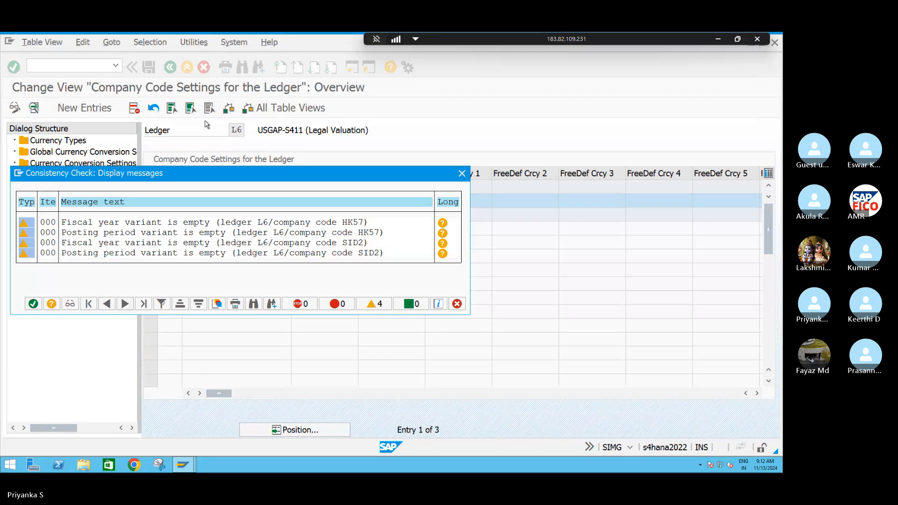
pyautogui.click(28, 305)
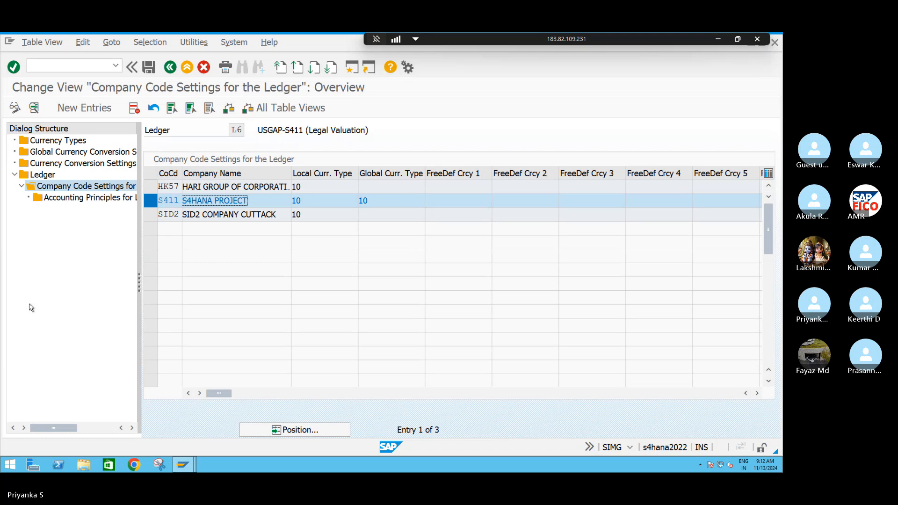
pyautogui.press('F3')
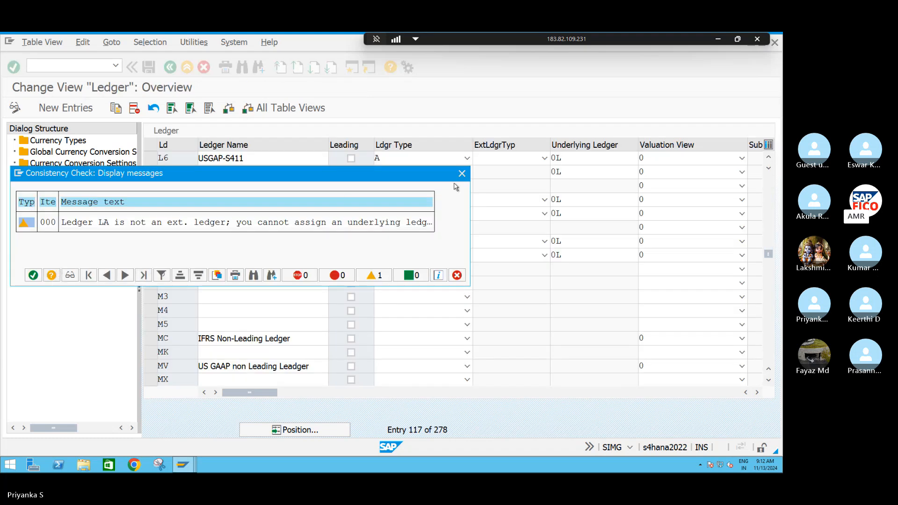
pyautogui.click(461, 173)
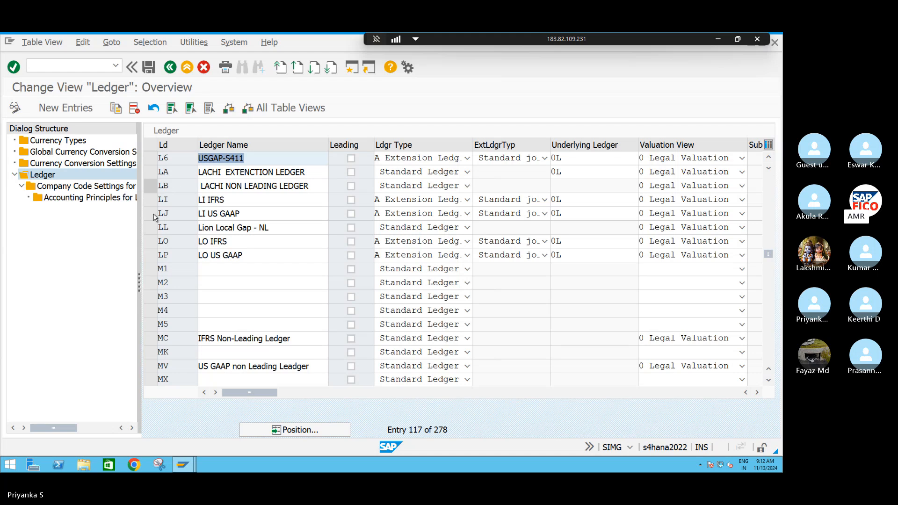
# Locate ledger L4 in the ledger overview and open its company code settings, dismissing the consistency check
pyautogui.click(310, 432)
pyautogui.write('l4')
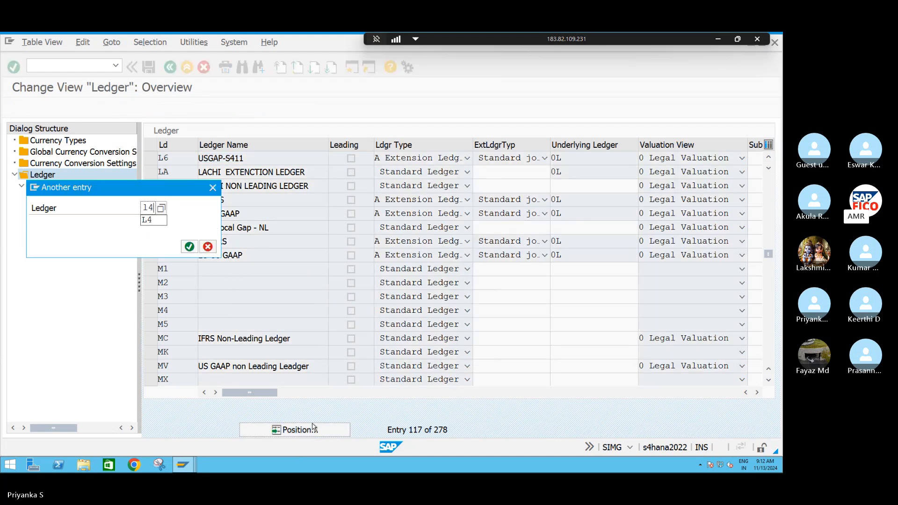
pyautogui.click(189, 248)
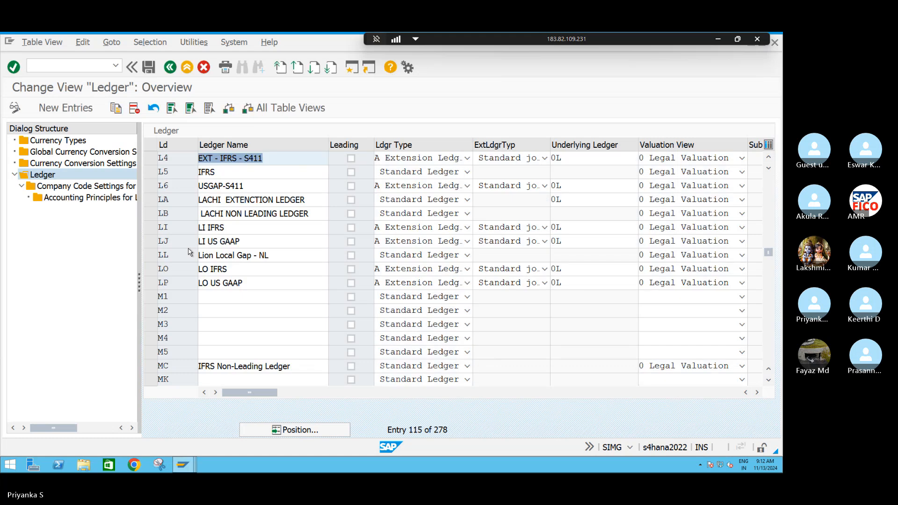
pyautogui.click(150, 163)
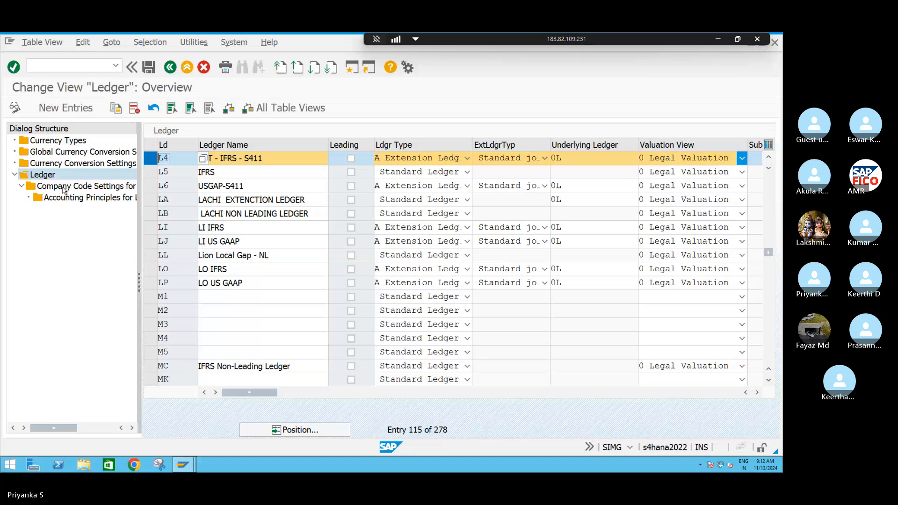
pyautogui.doubleClick(91, 187)
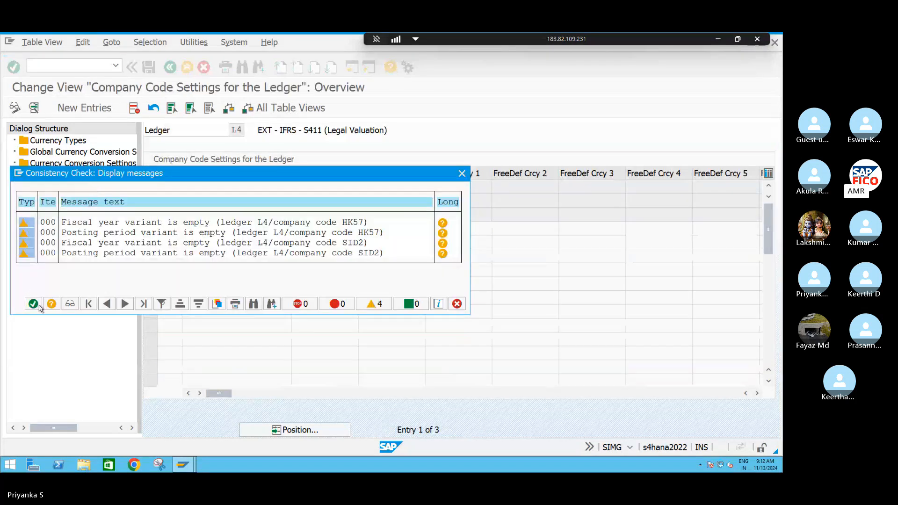
pyautogui.click(33, 303)
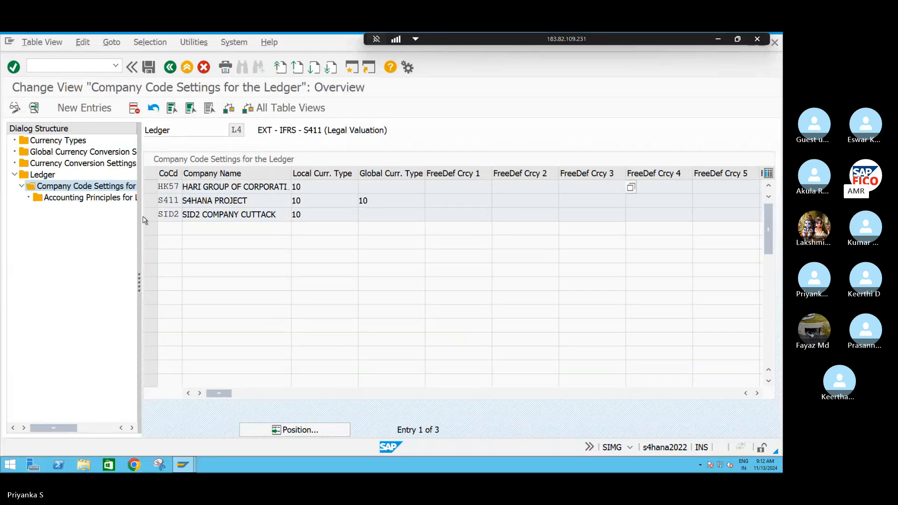
# Delete the company code entries HK57 and SID2 from ledger L4
pyautogui.click(150, 187)
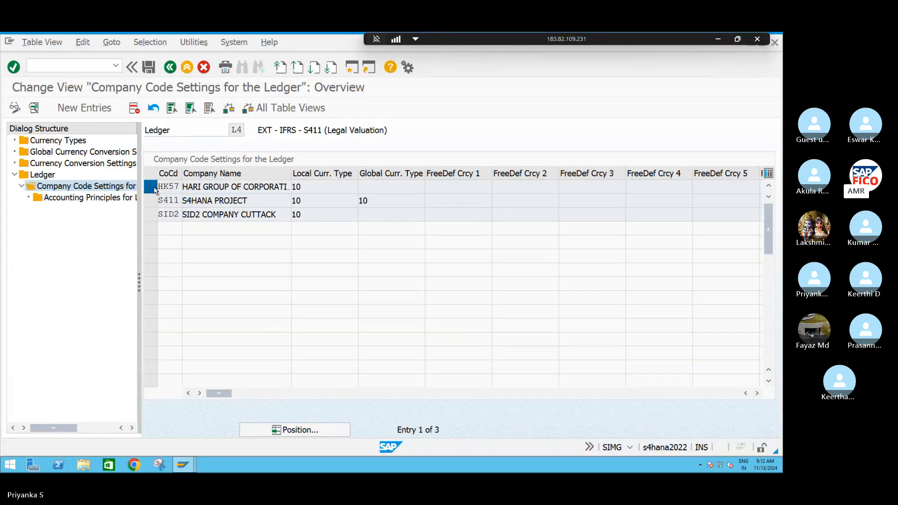
pyautogui.click(155, 215)
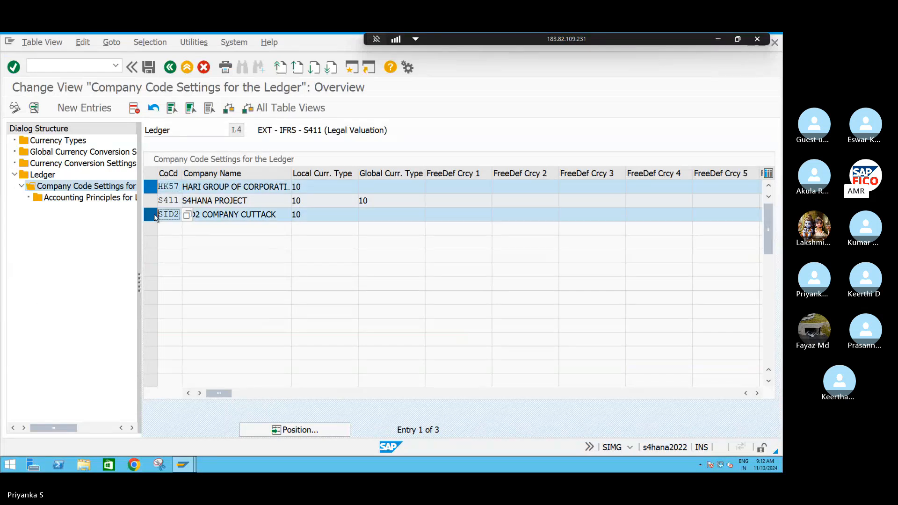
pyautogui.click(135, 110)
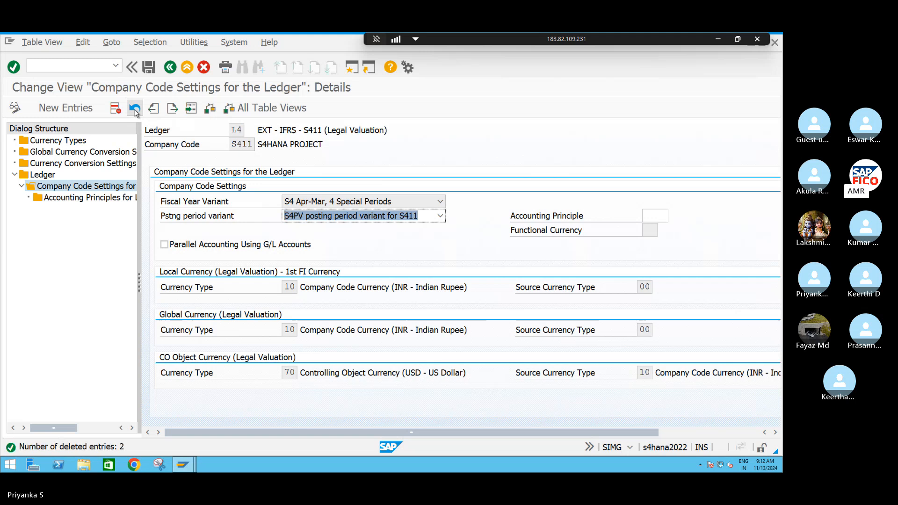
# Save the ledger L4 changes to a new customizing request with the short description "s4hana"
pyautogui.click(149, 67)
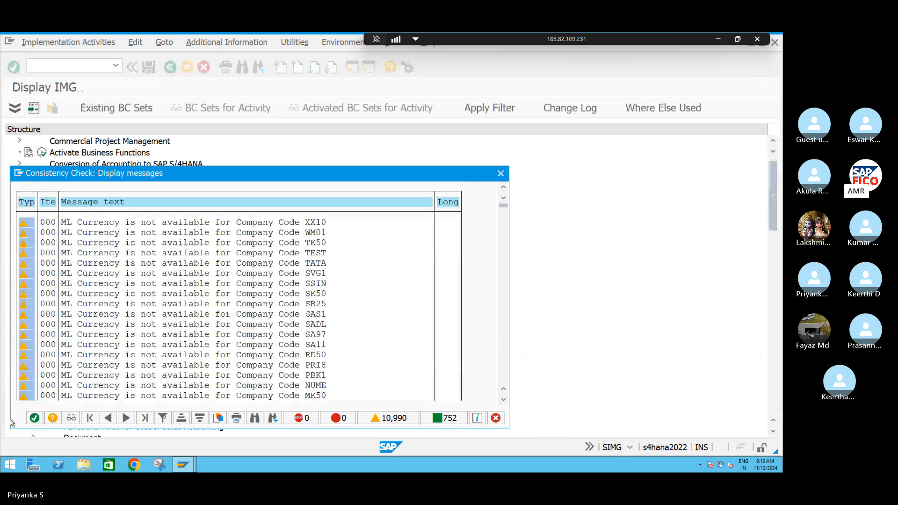
pyautogui.click(34, 418)
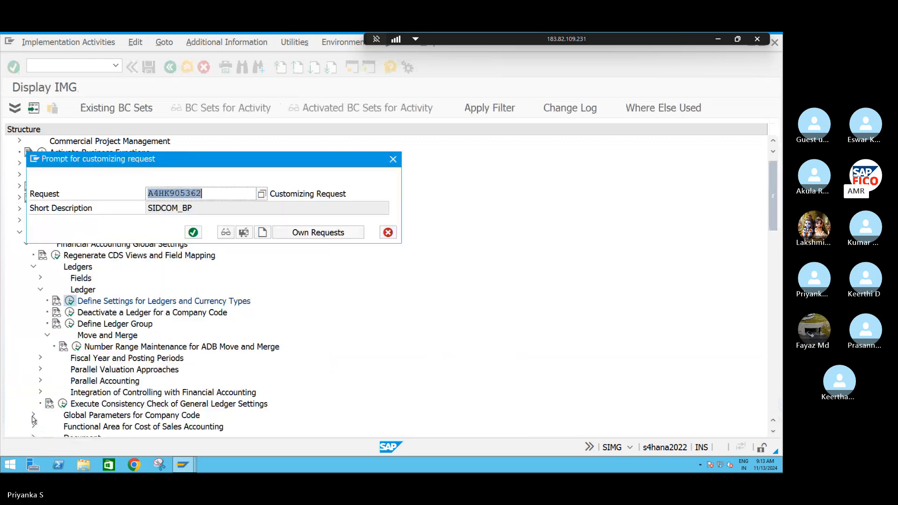
pyautogui.click(263, 235)
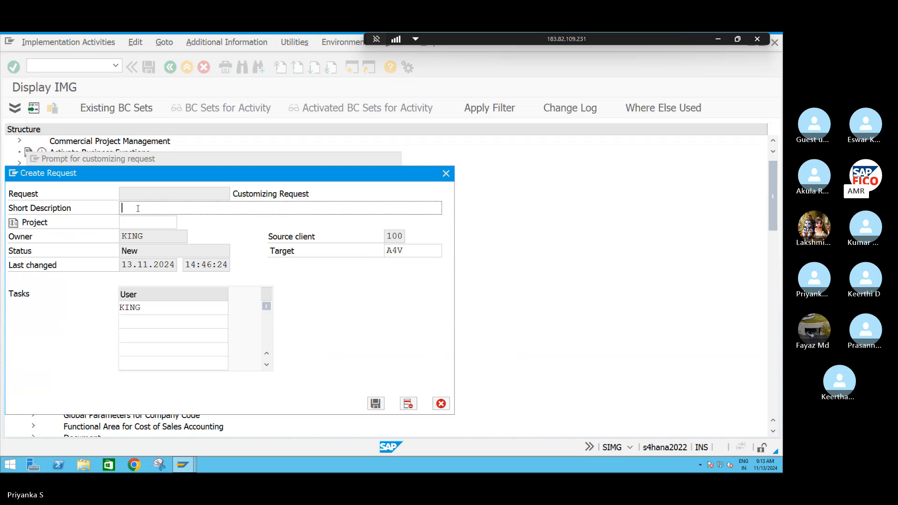
pyautogui.write('s4hana')
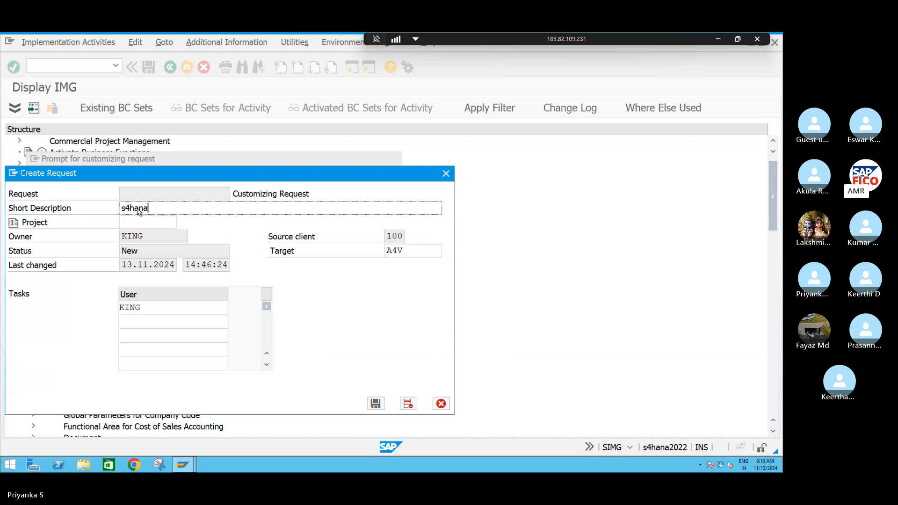
pyautogui.press('Return')
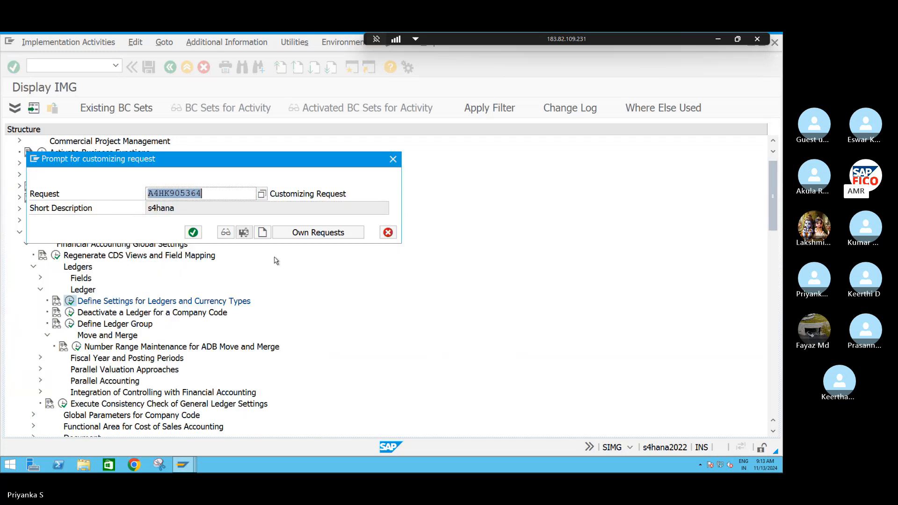
pyautogui.click(194, 233)
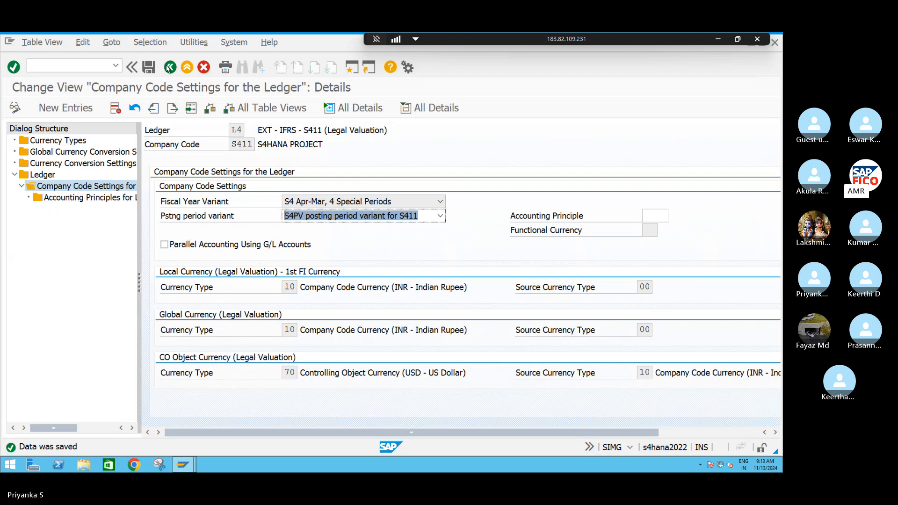
# Go back to the ledger overview and open the company code settings for ledger L6
pyautogui.click(170, 68)
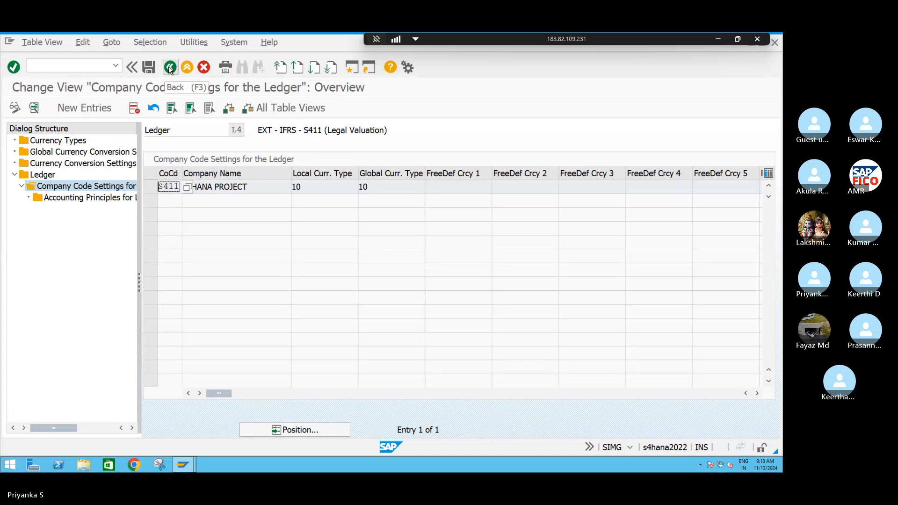
pyautogui.click(170, 68)
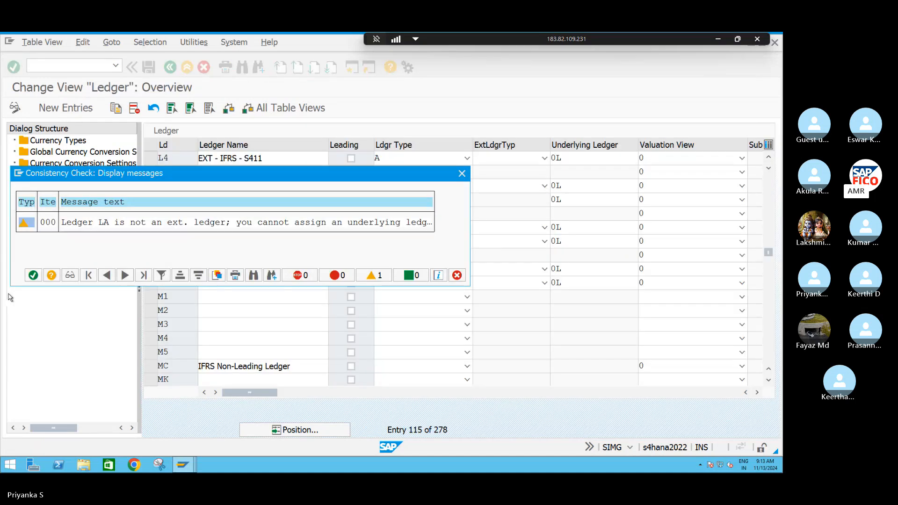
pyautogui.click(33, 276)
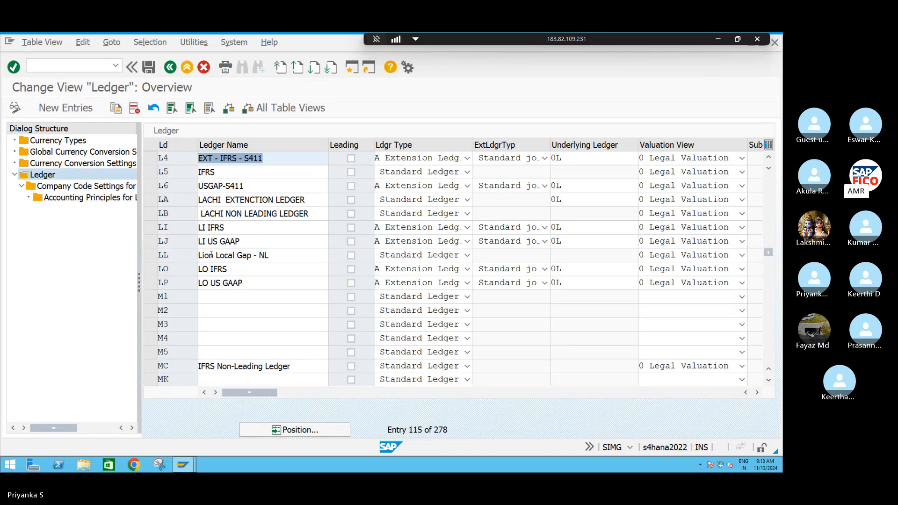
pyautogui.click(150, 186)
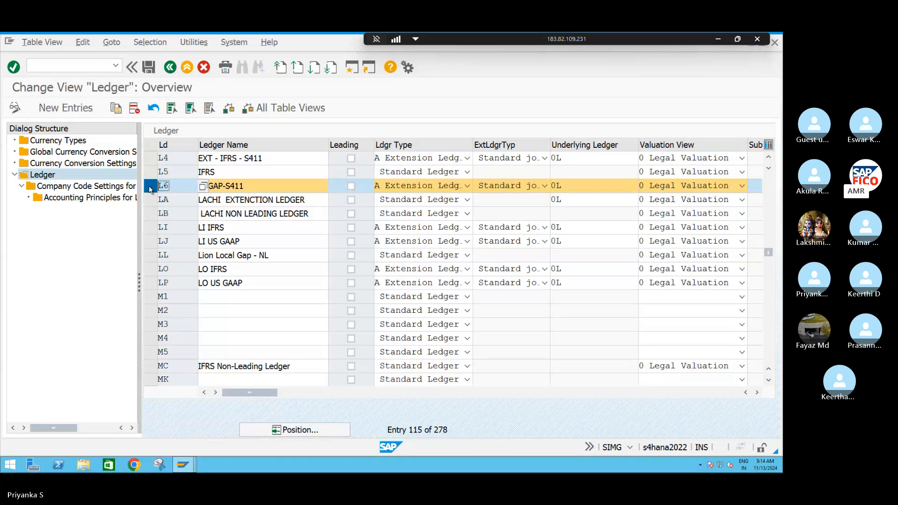
pyautogui.doubleClick(70, 187)
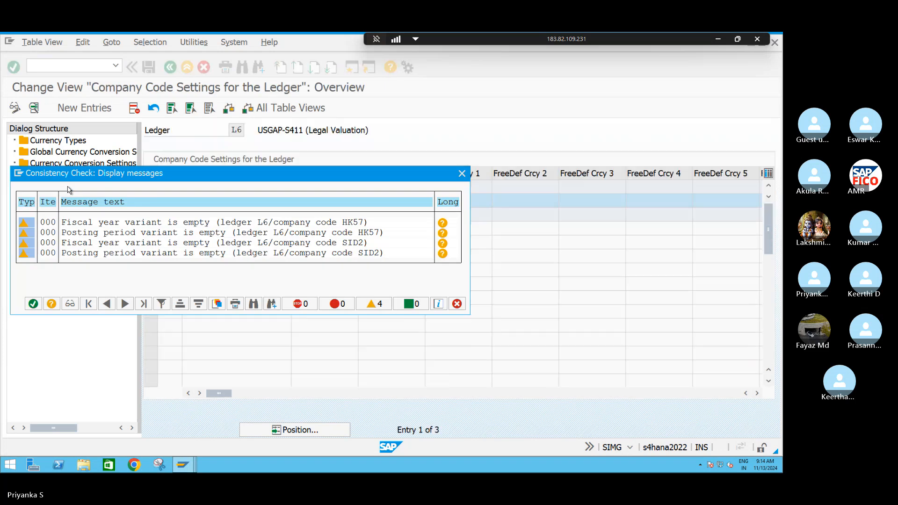
pyautogui.click(32, 304)
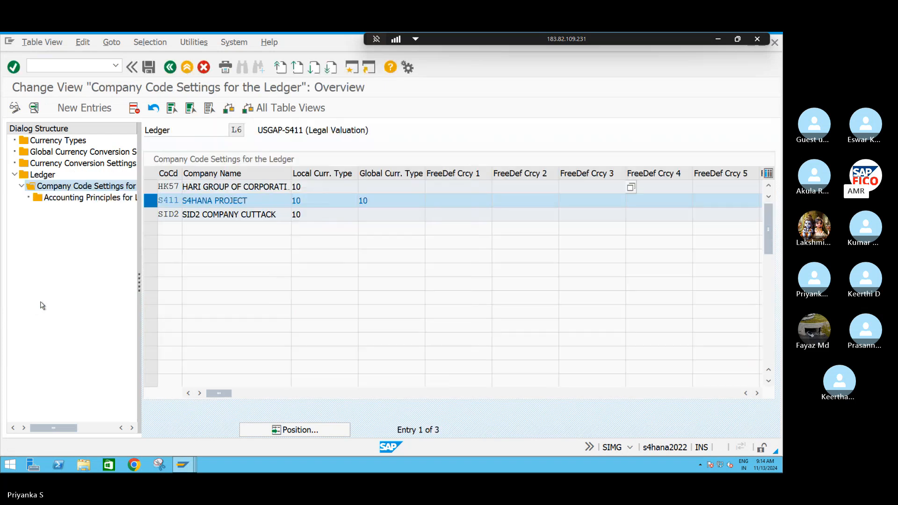
# Delete the company code entries HK57 and SID2 from ledger L6 and save the change
pyautogui.click(151, 187)
pyautogui.click(151, 214)
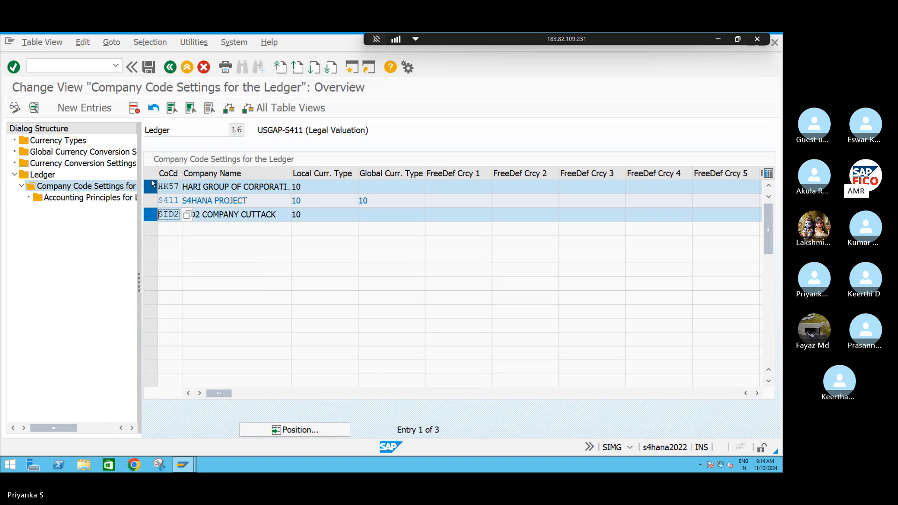
pyautogui.click(135, 108)
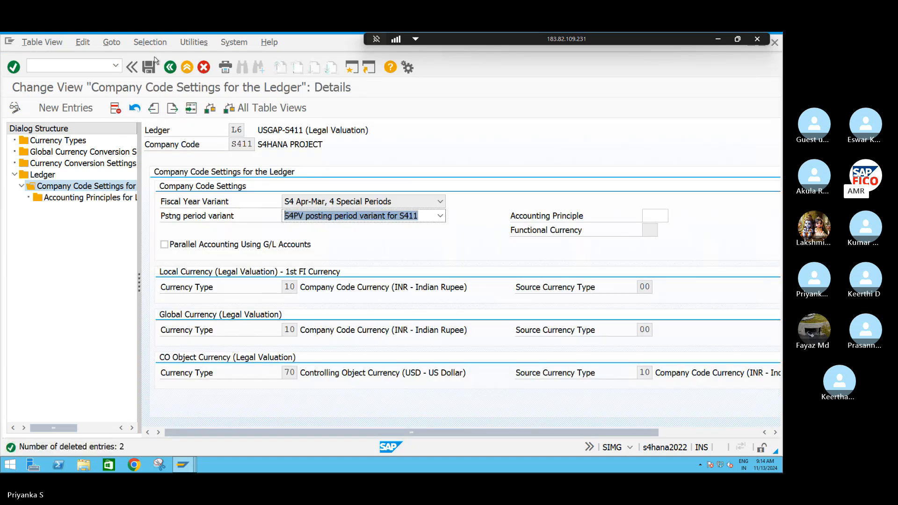
pyautogui.click(149, 68)
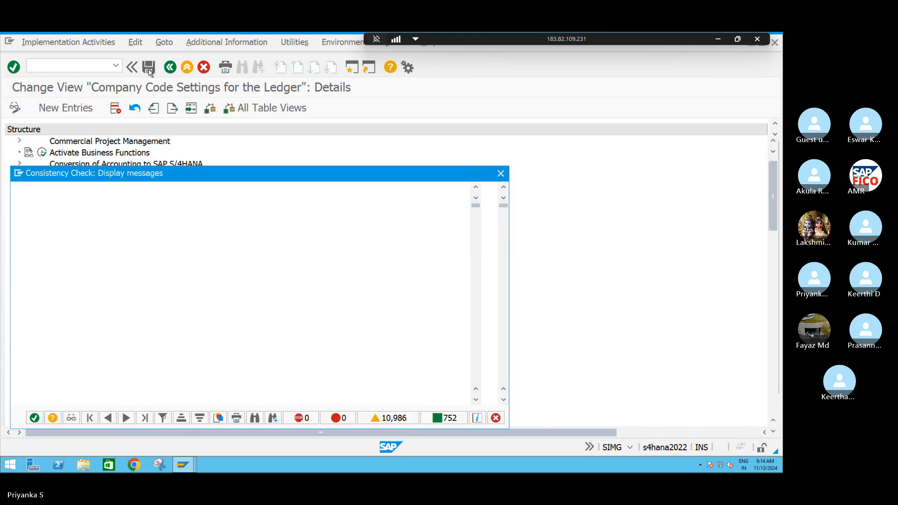
pyautogui.click(36, 418)
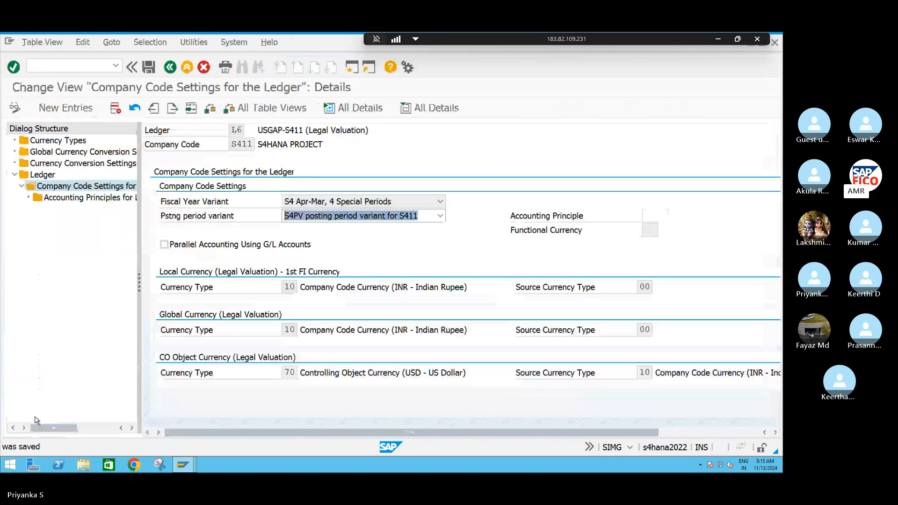
# Exit ledger L6's company code settings and the ledger overview, returning to the implementation guide
pyautogui.click(171, 68)
pyautogui.click(172, 70)
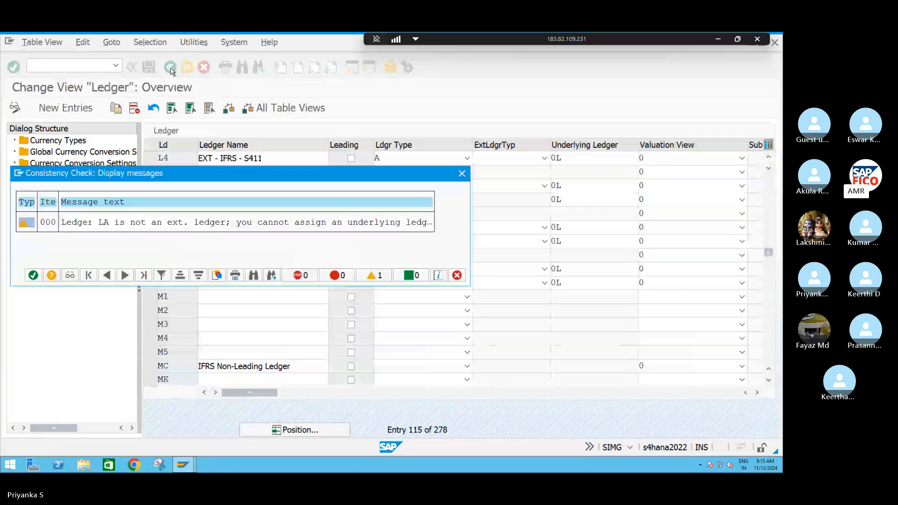
pyautogui.click(33, 275)
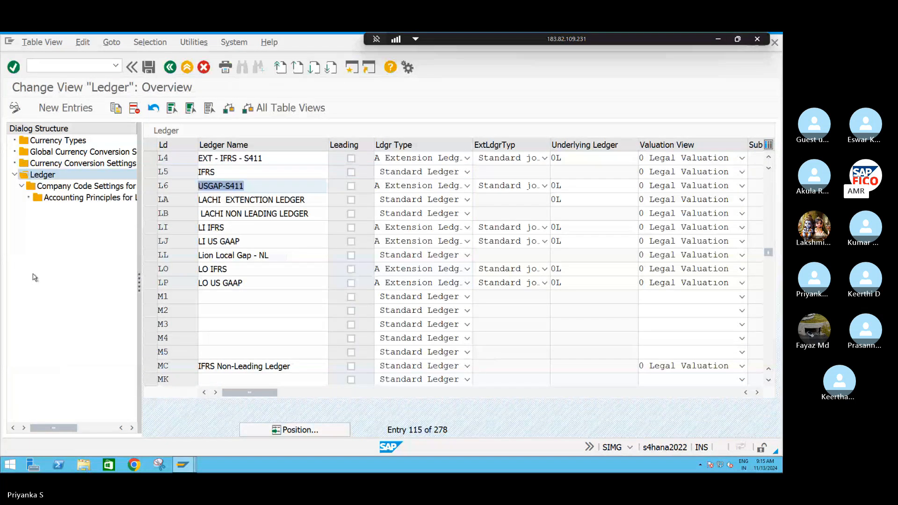
pyautogui.click(170, 68)
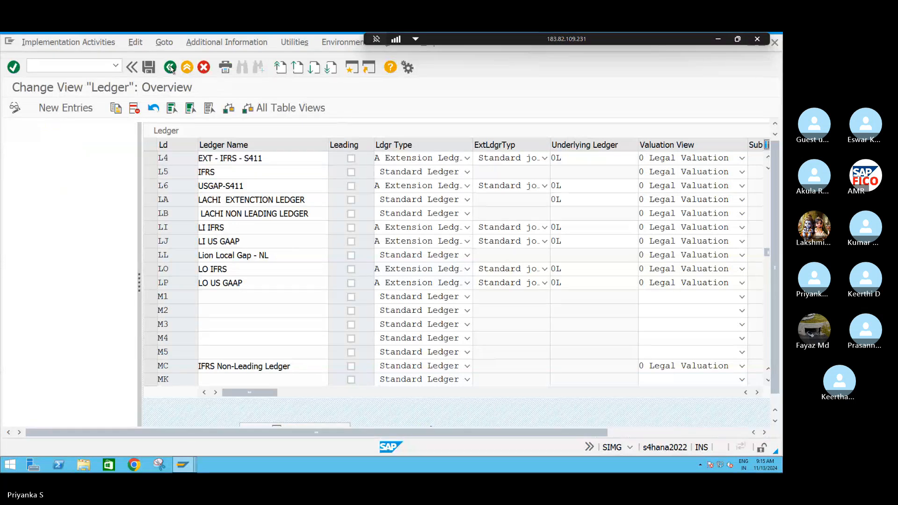
pyautogui.click(170, 68)
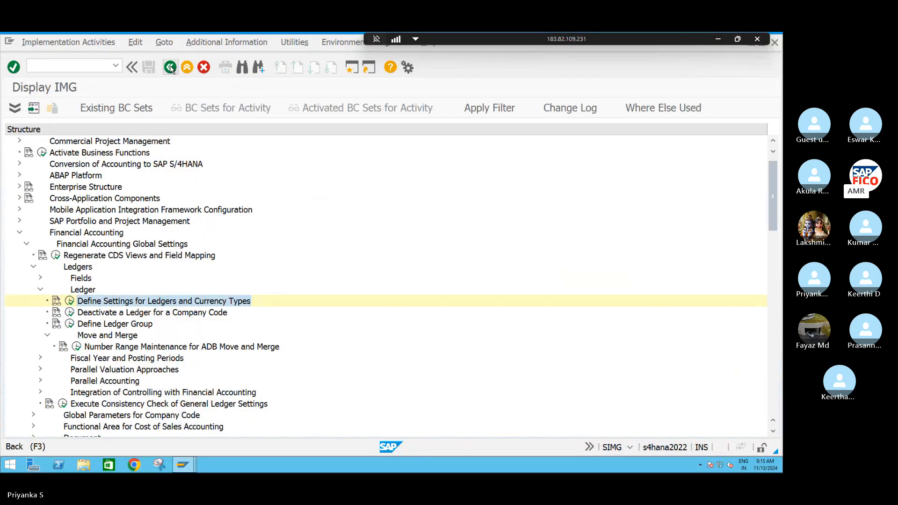
# Reopen the implementation guide and open Define Accounting Principles under Financial Accounting Global Settings, Ledgers, Parallel Accounting
pyautogui.click(71, 109)
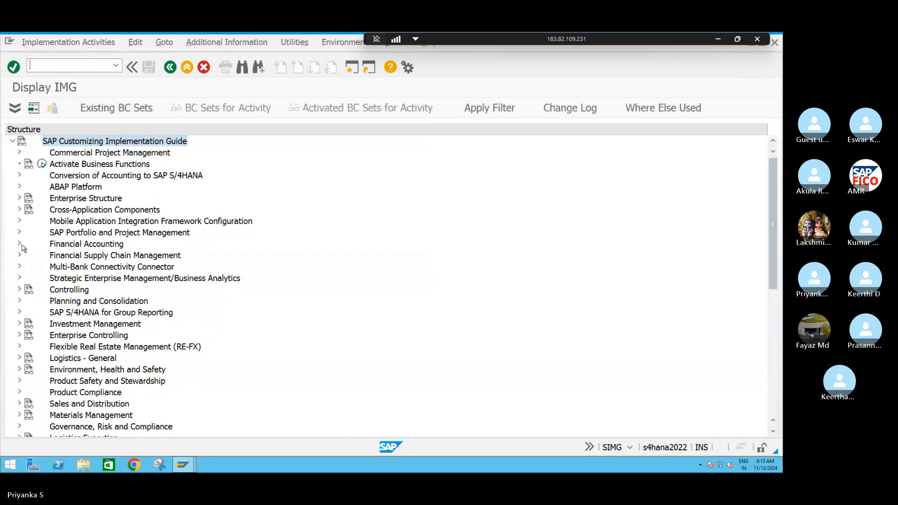
pyautogui.click(19, 244)
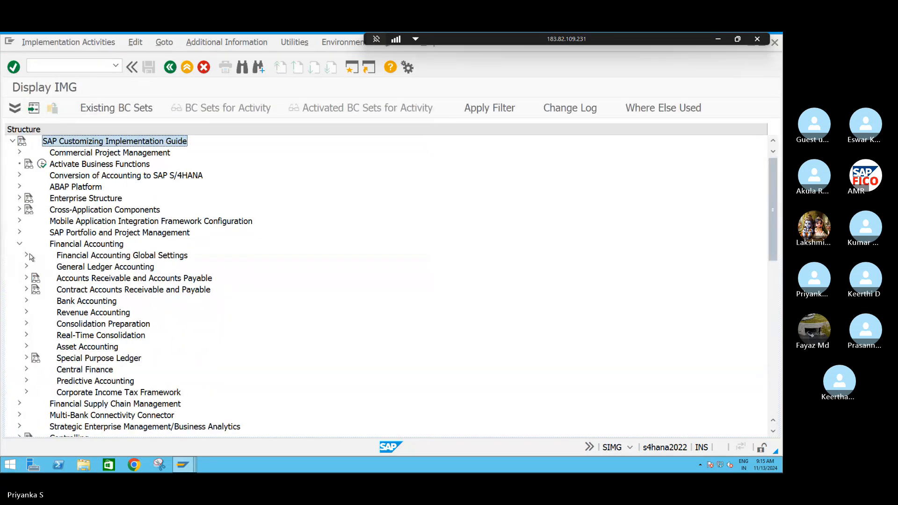
pyautogui.click(27, 256)
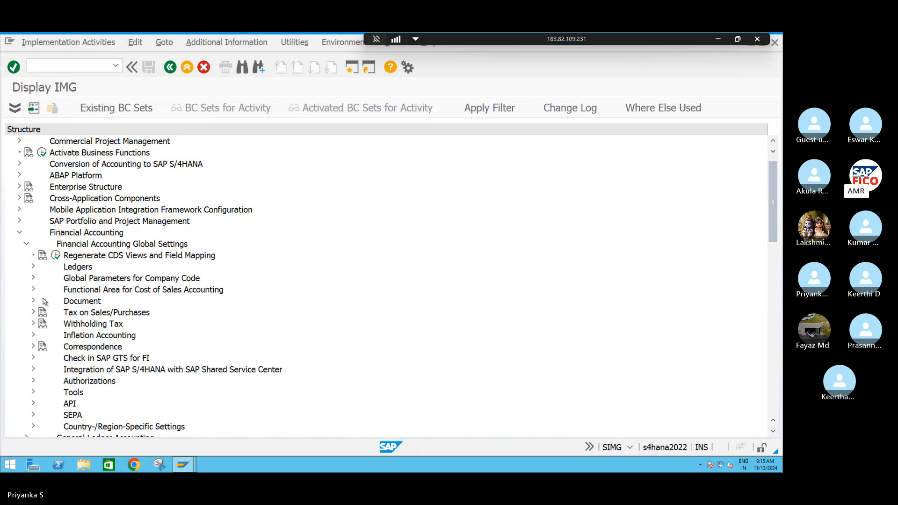
pyautogui.click(33, 267)
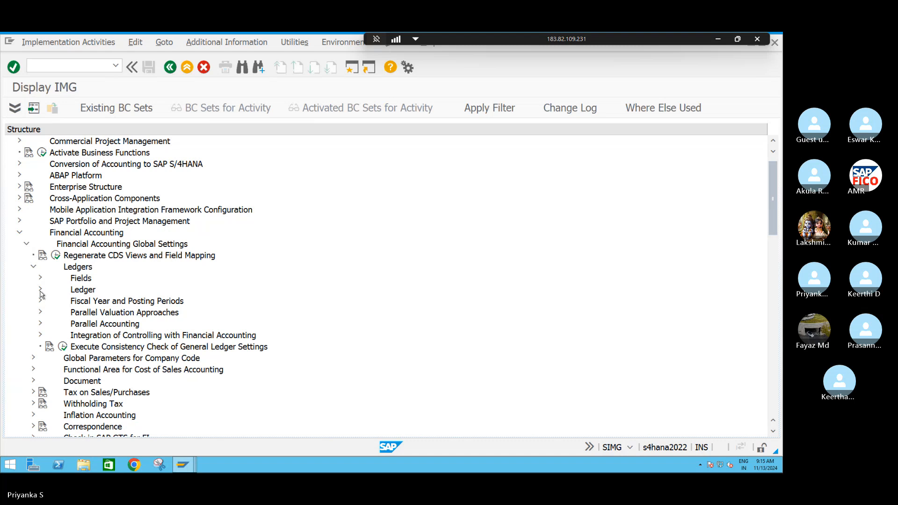
pyautogui.click(40, 290)
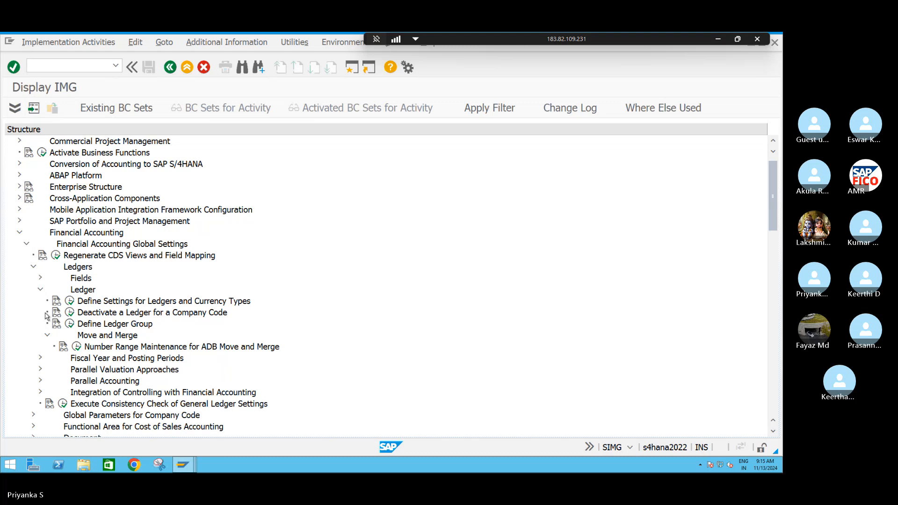
pyautogui.click(40, 381)
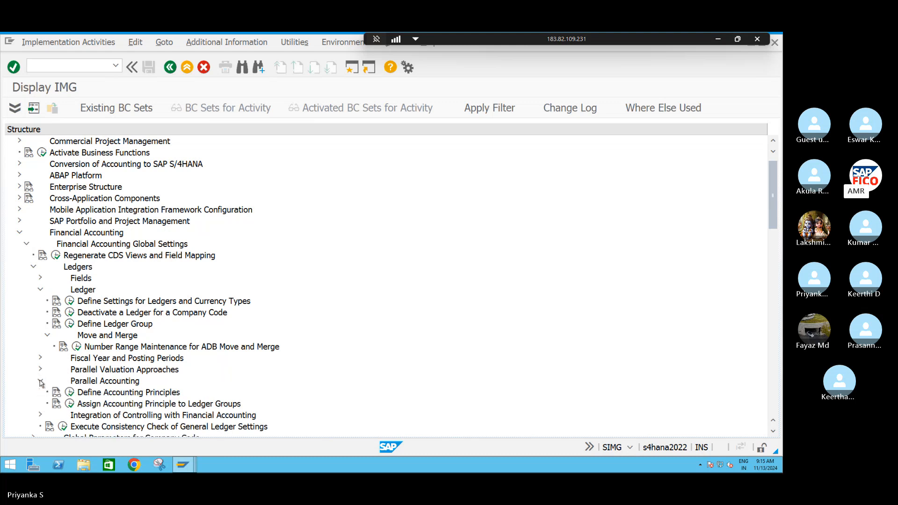
pyautogui.scroll(-1, 41, 383)
pyautogui.scroll(-2, 40, 383)
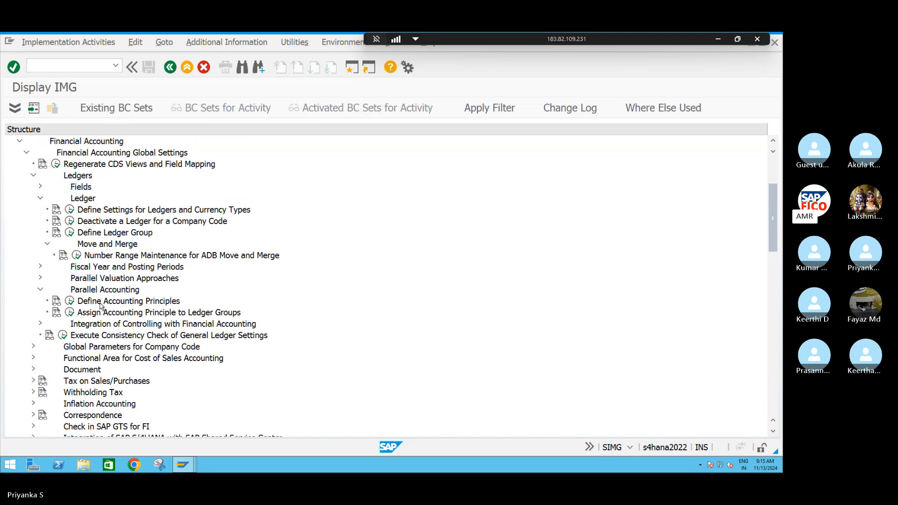
pyautogui.click(69, 301)
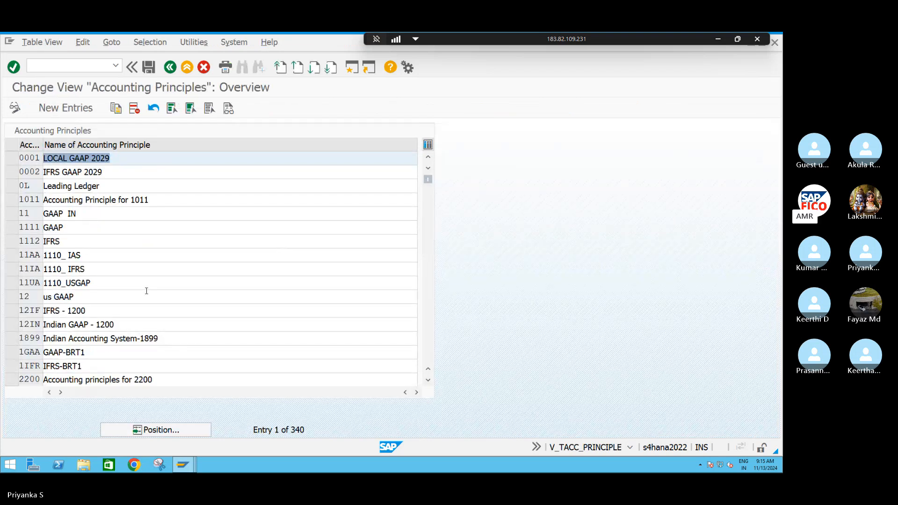
# Start new accounting principle entries and add S4AL with the name "LOCAL GAAP REPORING"
pyautogui.click(59, 109)
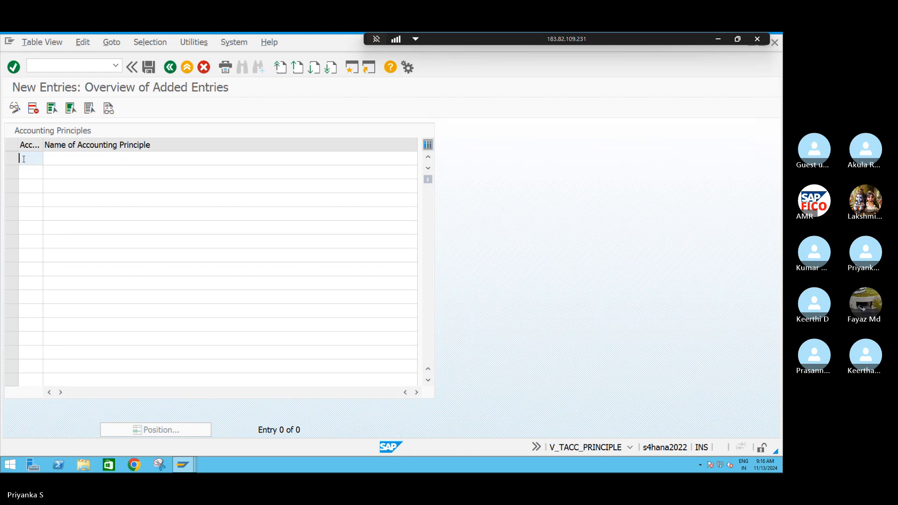
pyautogui.press('capslock')
pyautogui.write('S4AL')
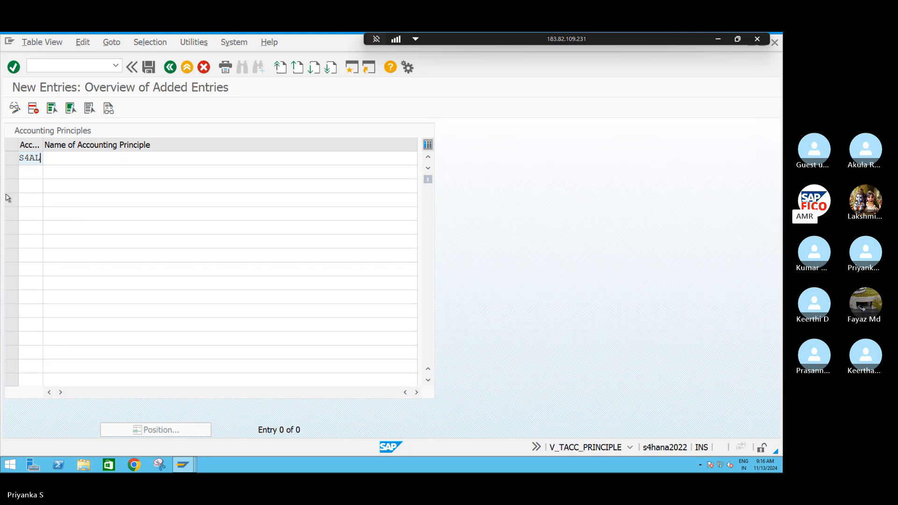
pyautogui.press('Tab')
pyautogui.write('L')
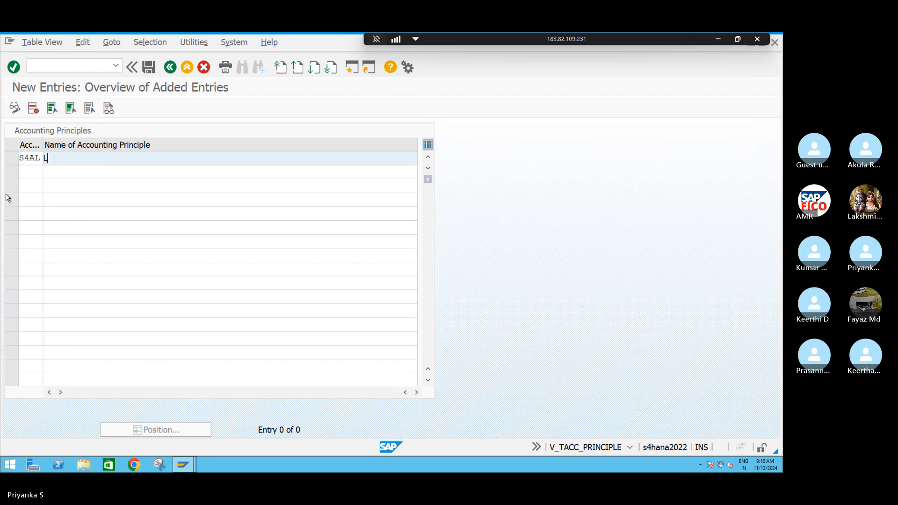
pyautogui.write('OCAL GAAP RE')
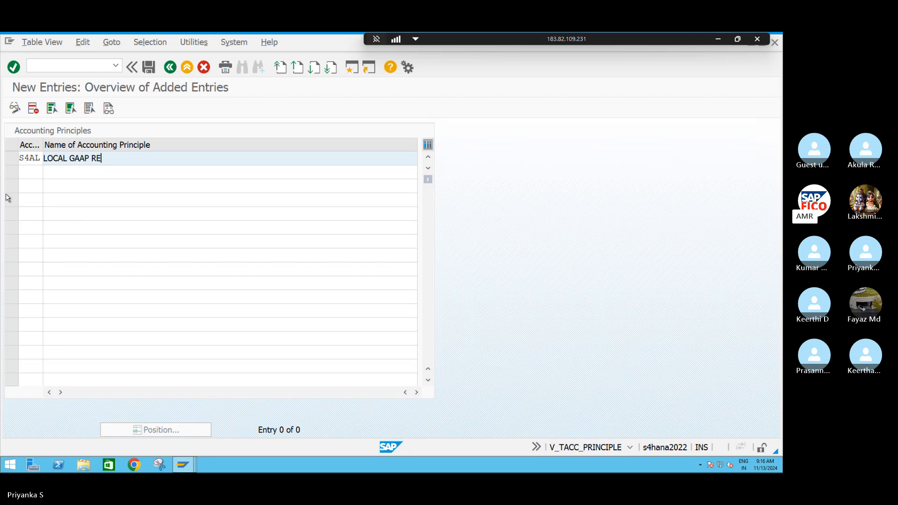
pyautogui.write('PORTING')
# Add a second accounting principle S4AI with the name "IFRS GAAP REPORTING-S411"
pyautogui.click(30, 173)
pyautogui.write('S4AI')
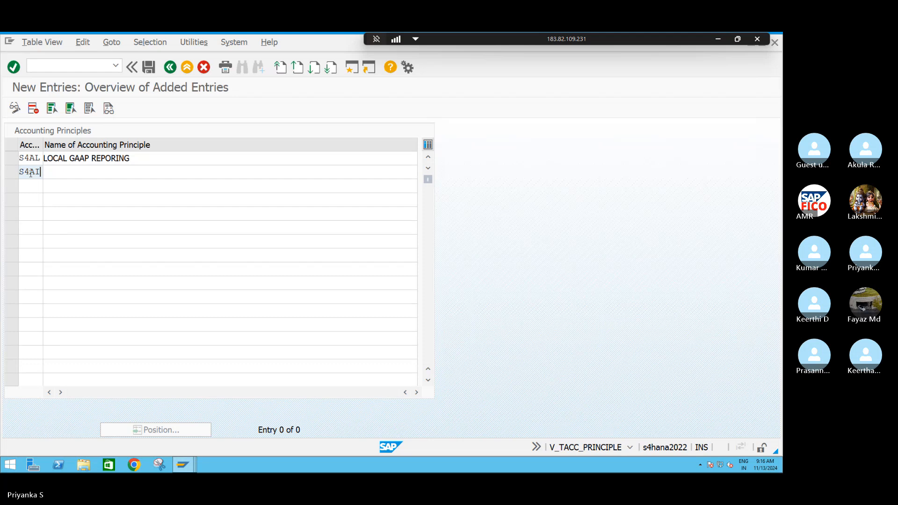
pyautogui.press('Tab')
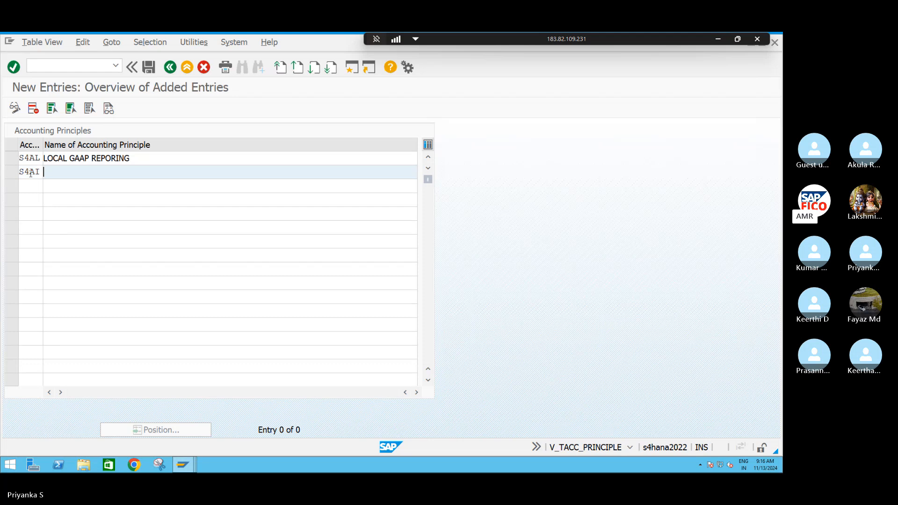
pyautogui.write('IFRS GAA')
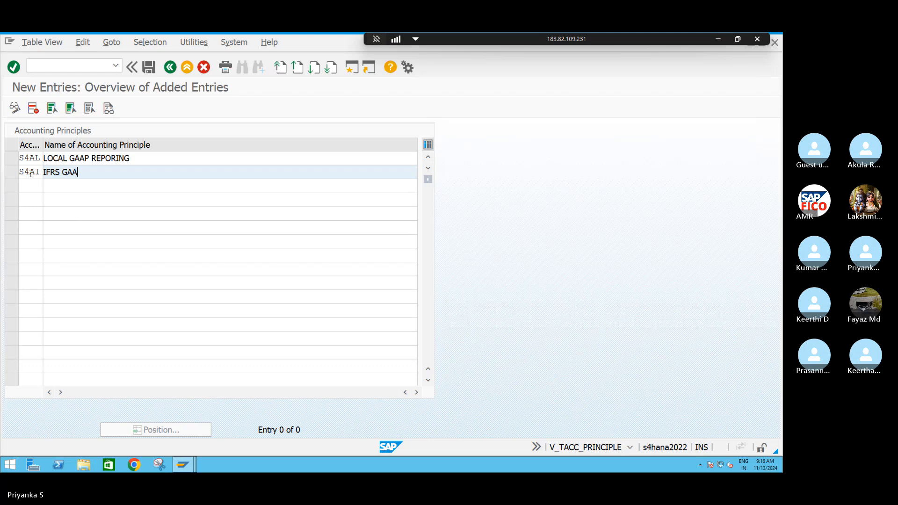
pyautogui.write('P REPORTING')
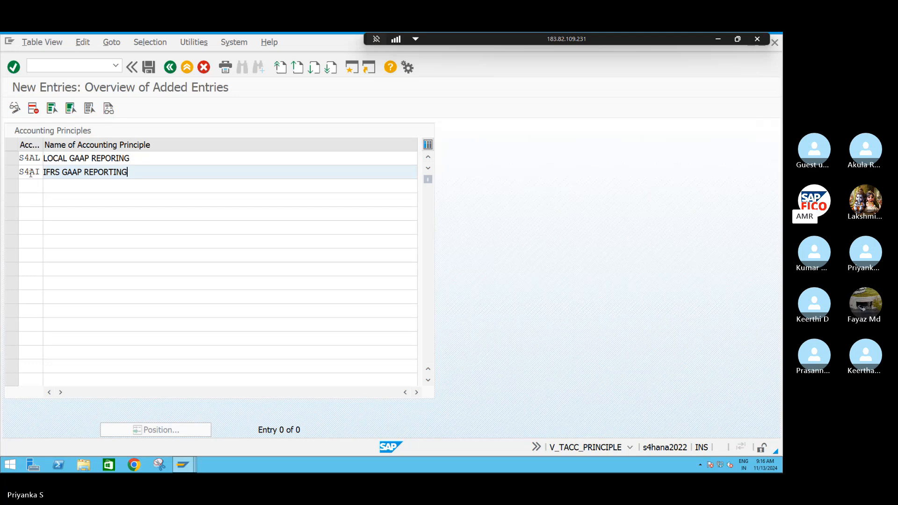
pyautogui.write('-S411')
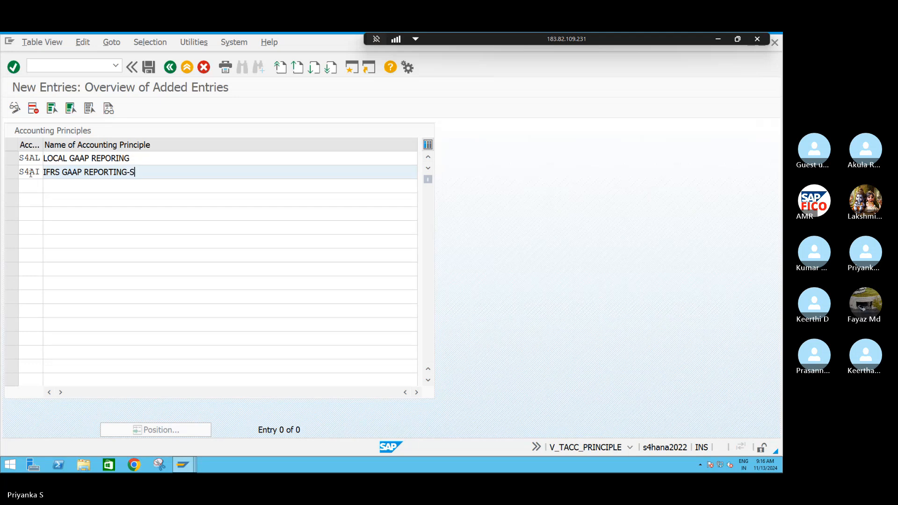
# Append "-S411" to the name of accounting principle S4AL
pyautogui.click(150, 158)
pyautogui.write('-S4')
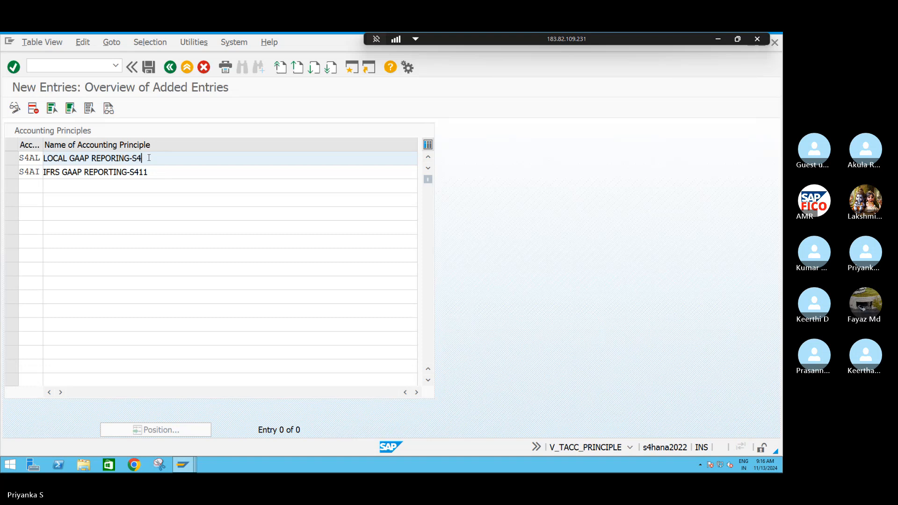
pyautogui.write('11')
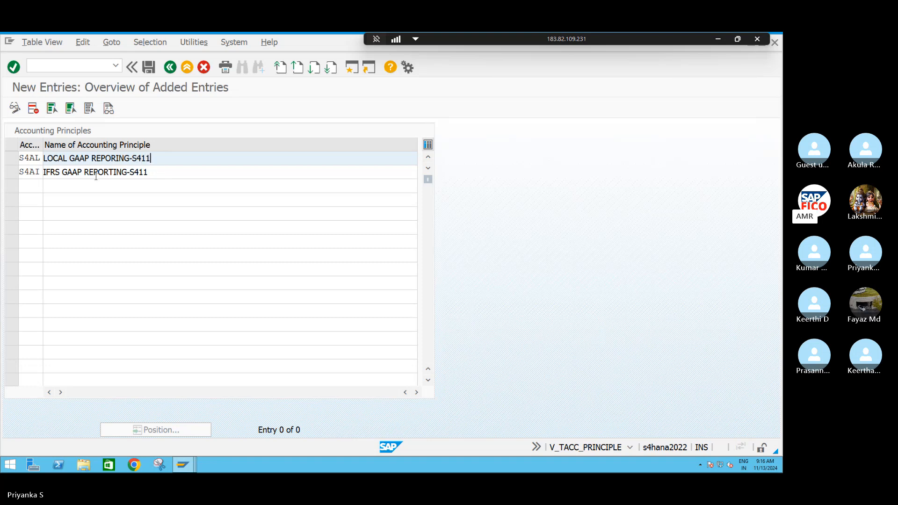
# Add a third accounting principle S4AU with the name "US GAAP REPORTING"
pyautogui.click(36, 185)
pyautogui.write('S4')
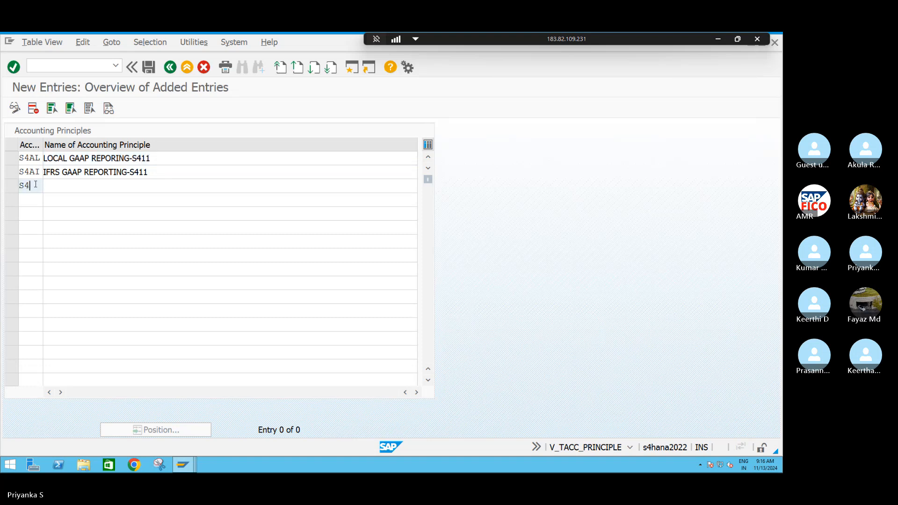
pyautogui.write('AU')
pyautogui.press('Tab')
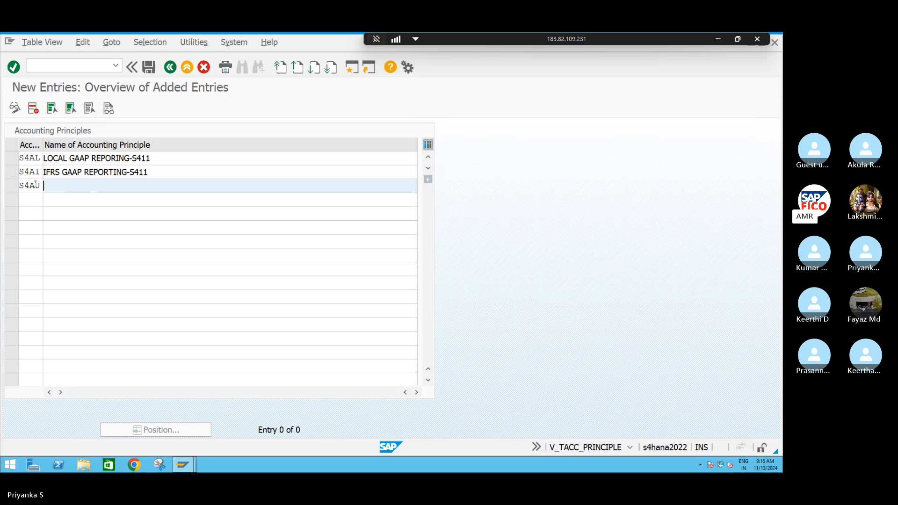
pyautogui.write('U')
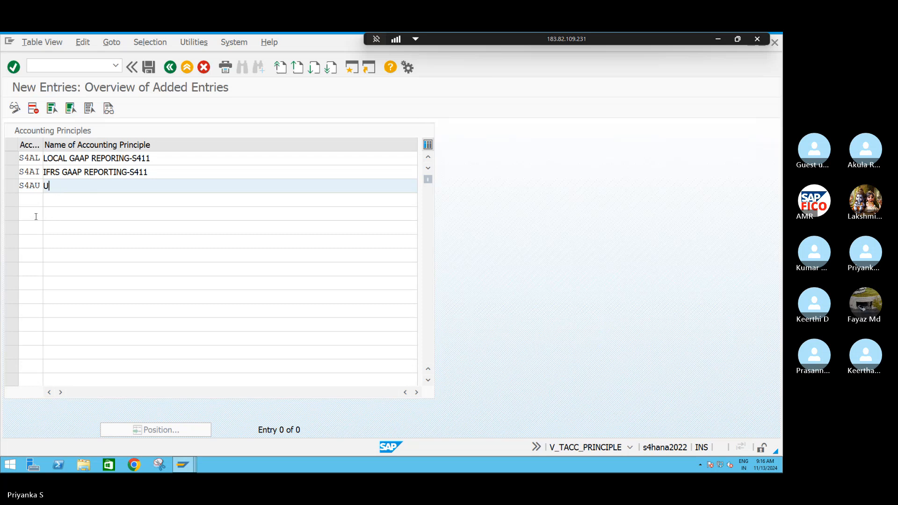
pyautogui.write('S GAAP ')
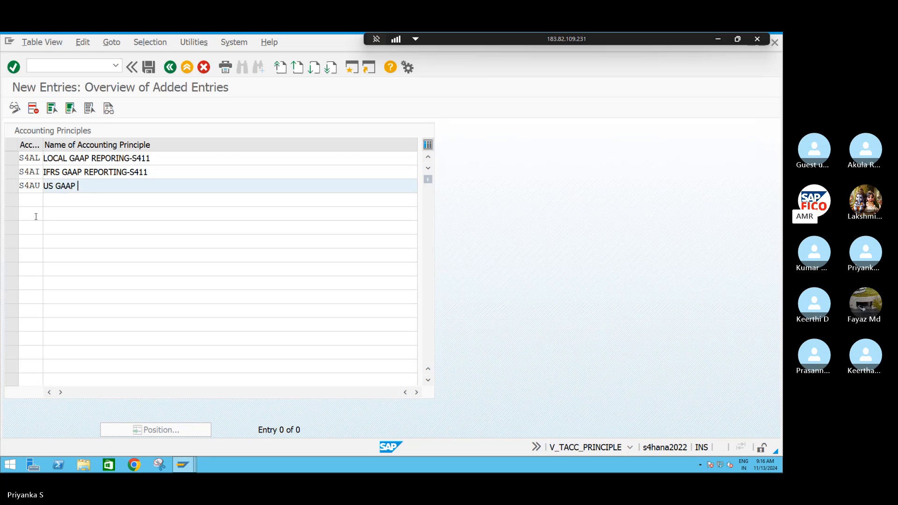
pyautogui.write('REPORTING')
# Correct the spelling of "REPORTING" in S4AL's name and append "-S411" to the name of S4AU
pyautogui.click(116, 159)
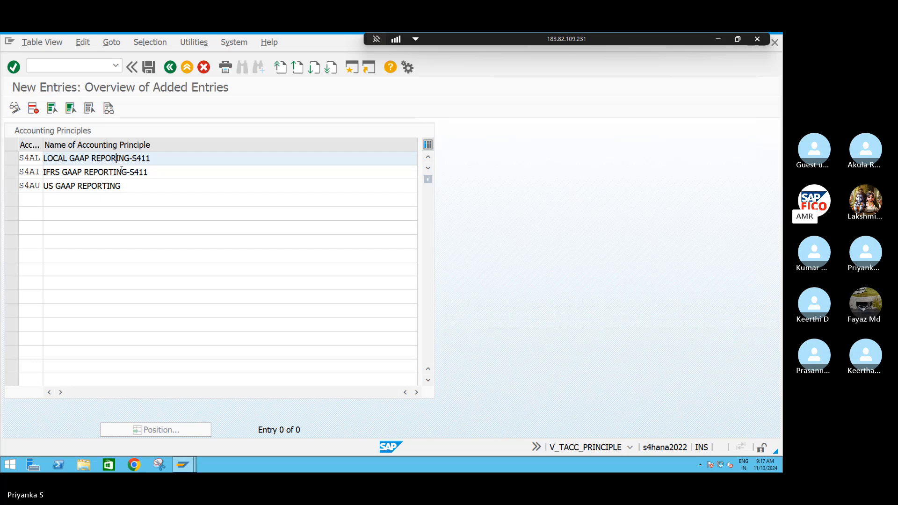
pyautogui.write('T')
pyautogui.click(124, 186)
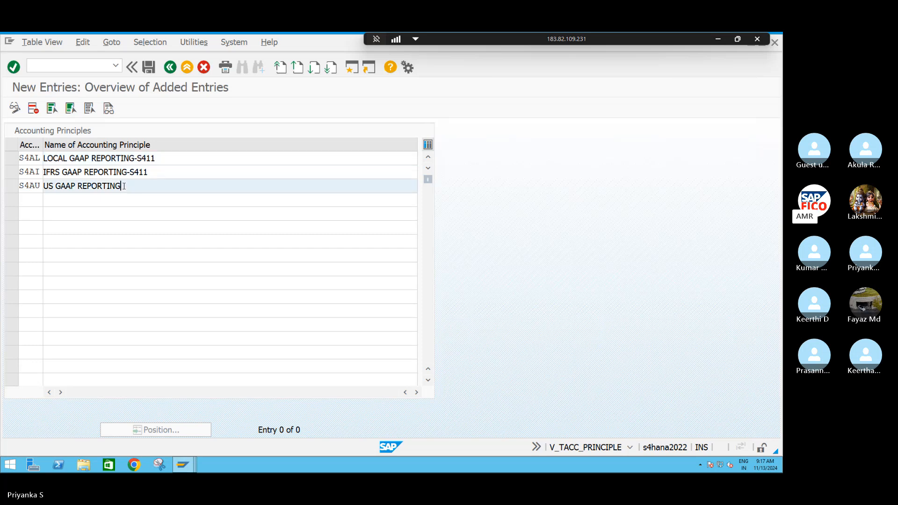
pyautogui.write('-S411')
# Save the three new accounting principles, confirming the customizing request, and return to the implementation guide
pyautogui.click(149, 68)
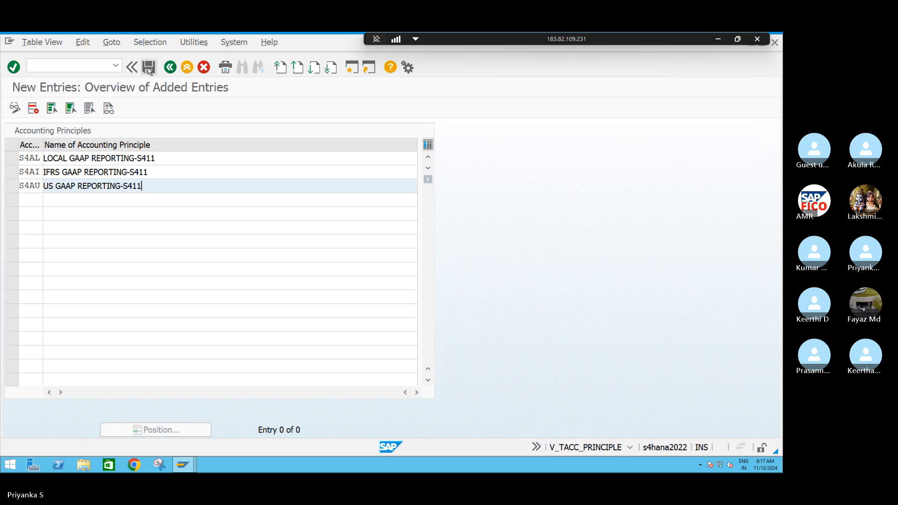
pyautogui.click(193, 247)
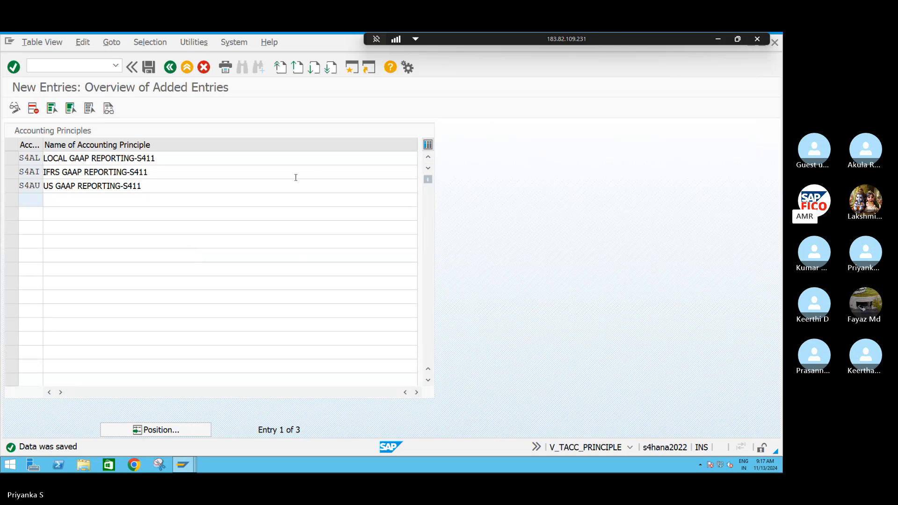
pyautogui.click(170, 68)
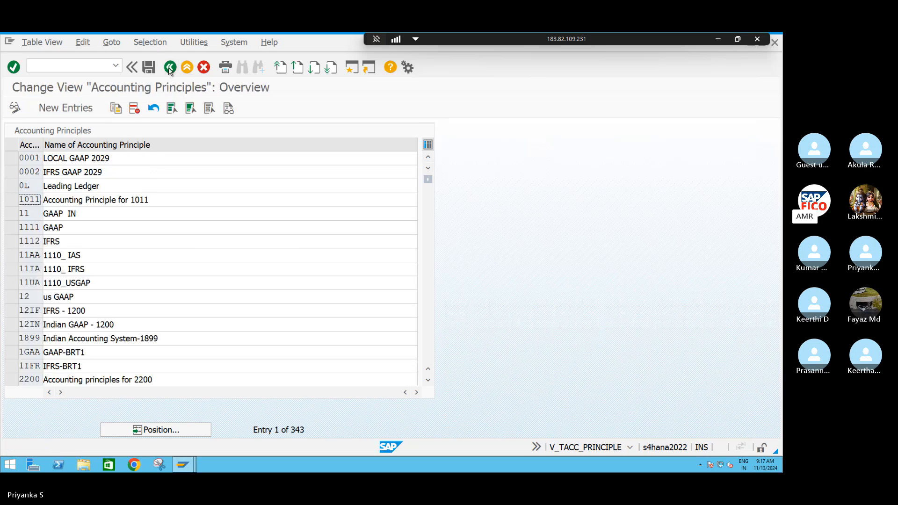
pyautogui.click(169, 68)
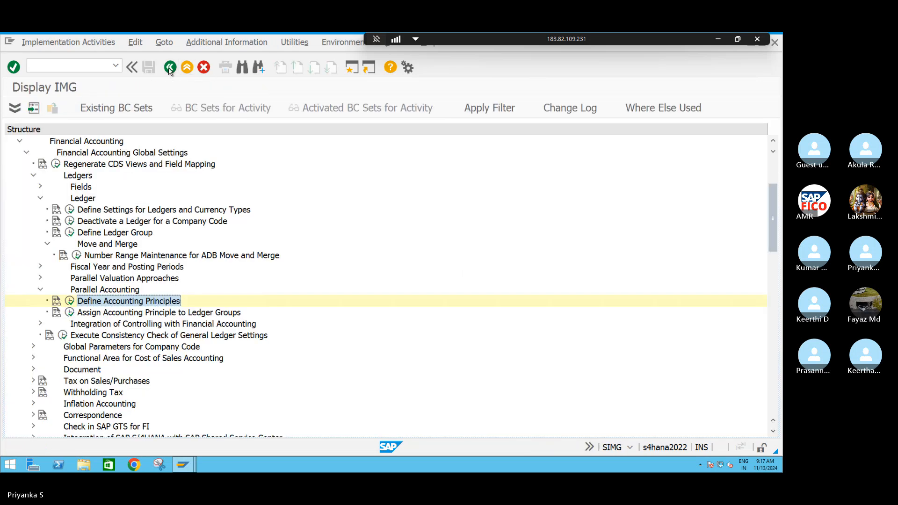
# Start new entries in the assignment of accounting principles to ledger groups and enter the principles S4AL, S4AI and S4AU
pyautogui.click(70, 312)
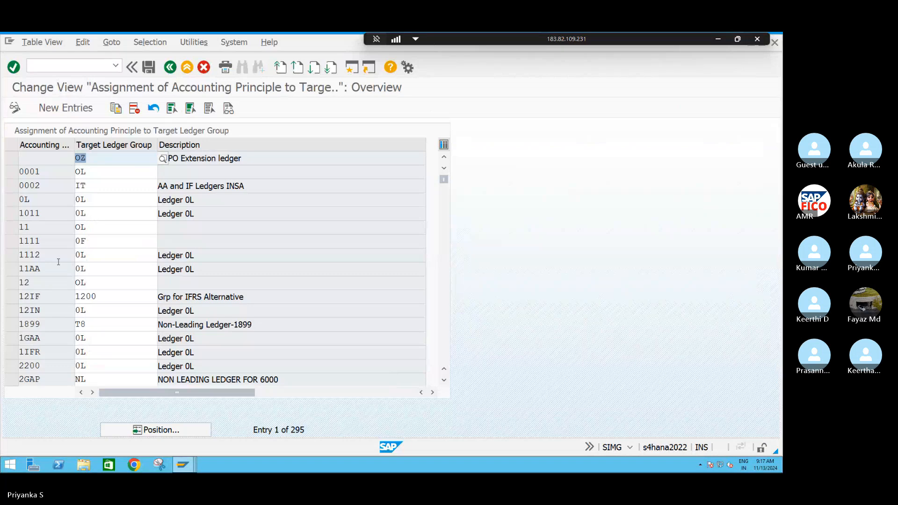
pyautogui.click(75, 108)
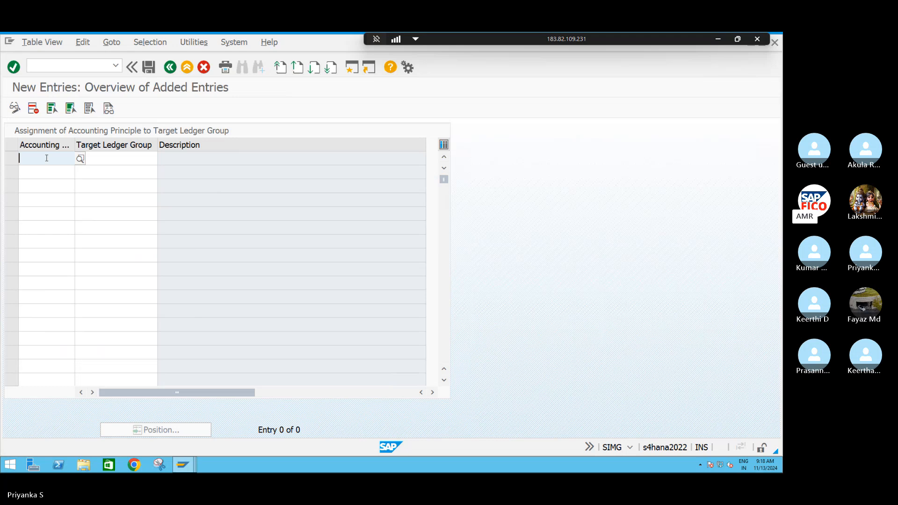
pyautogui.write('S4')
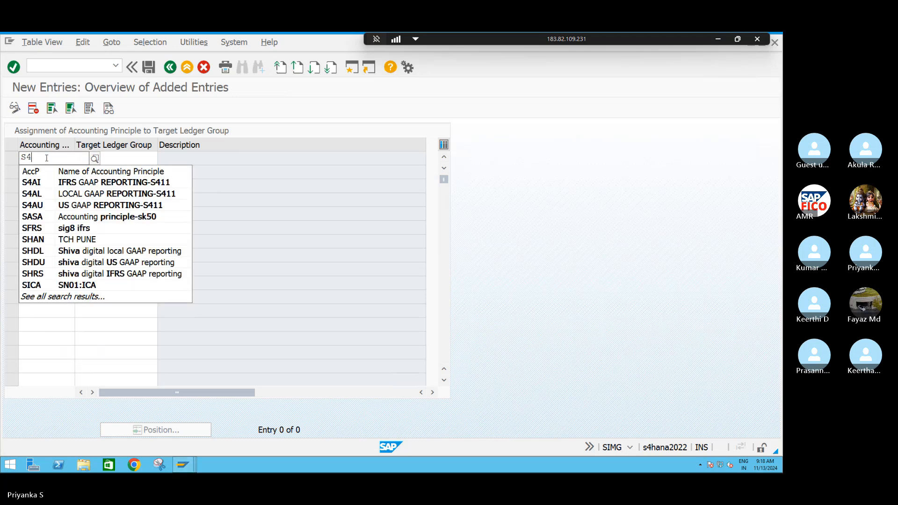
pyautogui.write('AL')
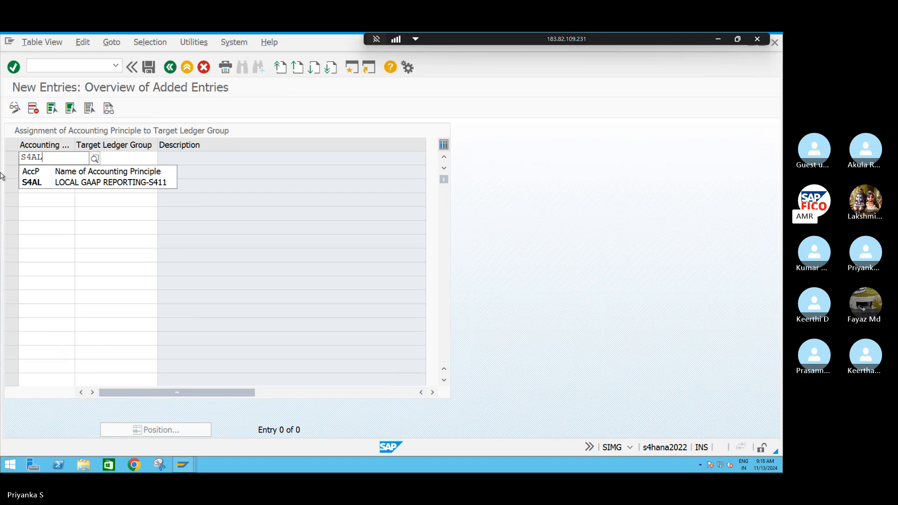
pyautogui.click(30, 183)
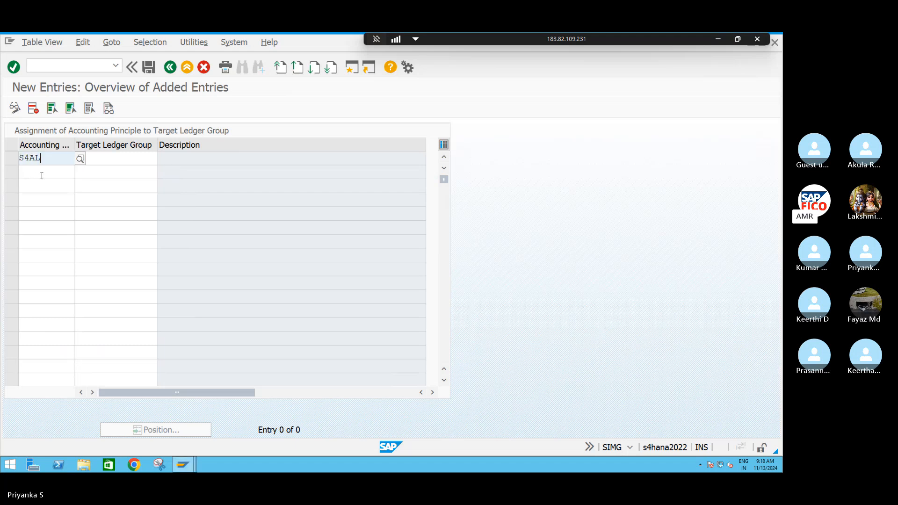
pyautogui.click(36, 175)
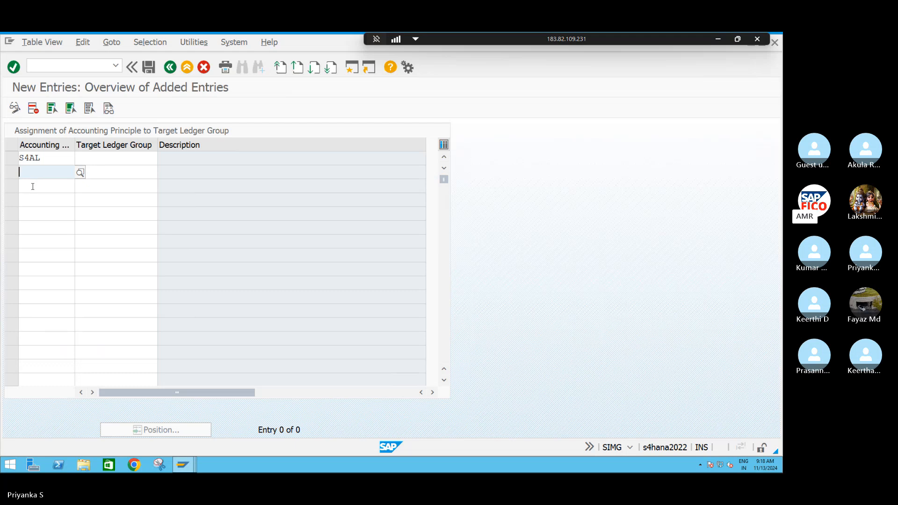
pyautogui.write('S4')
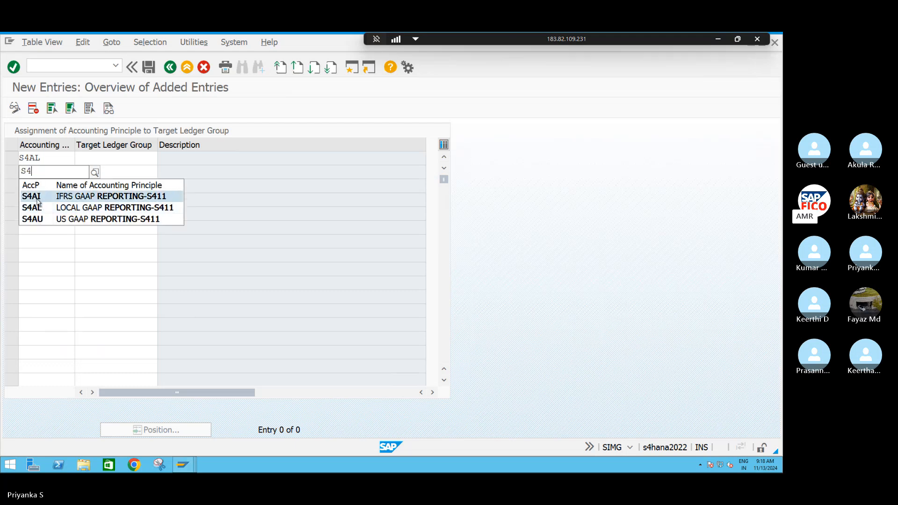
pyautogui.click(41, 197)
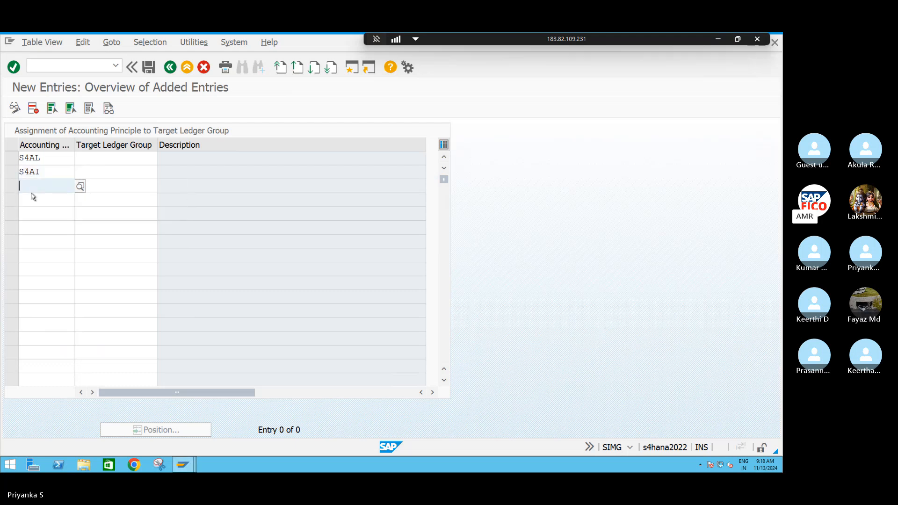
pyautogui.write('S4')
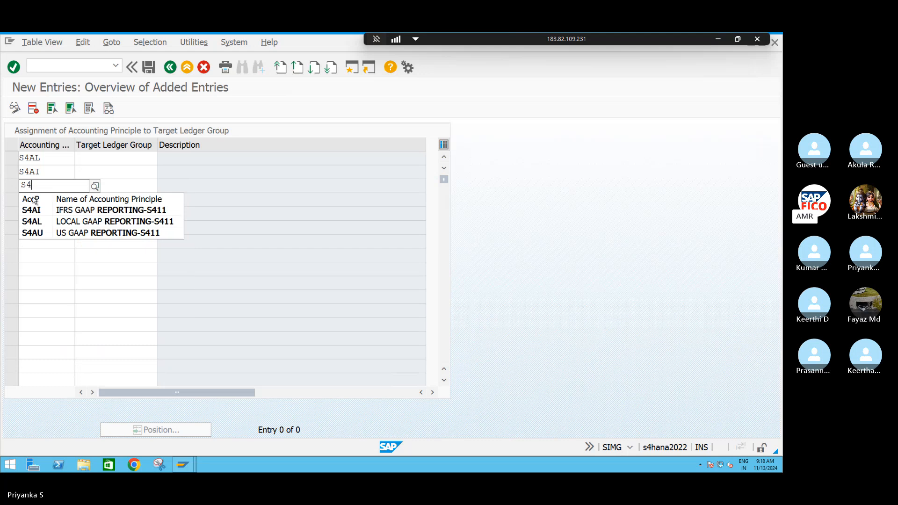
pyautogui.click(37, 233)
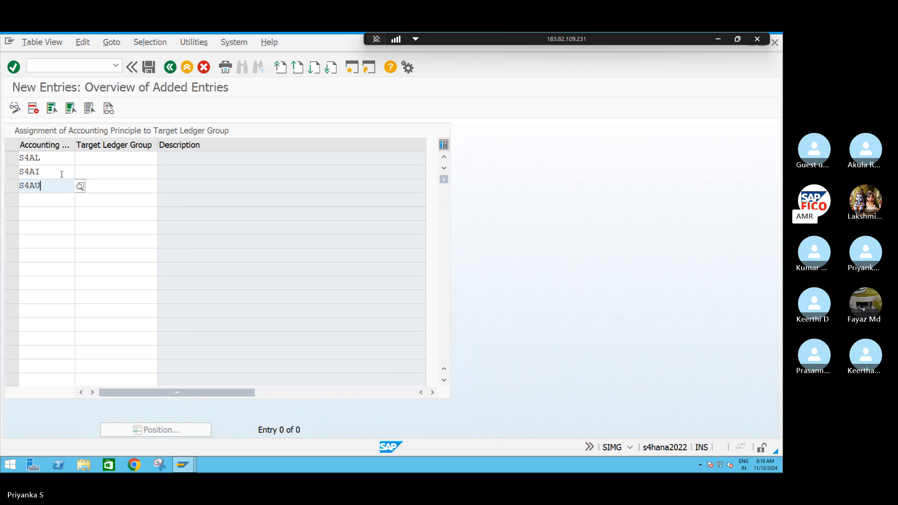
# Assign target ledger group 0L to S4AL, L4 to S4AI and L6 to S4AU
pyautogui.click(86, 157)
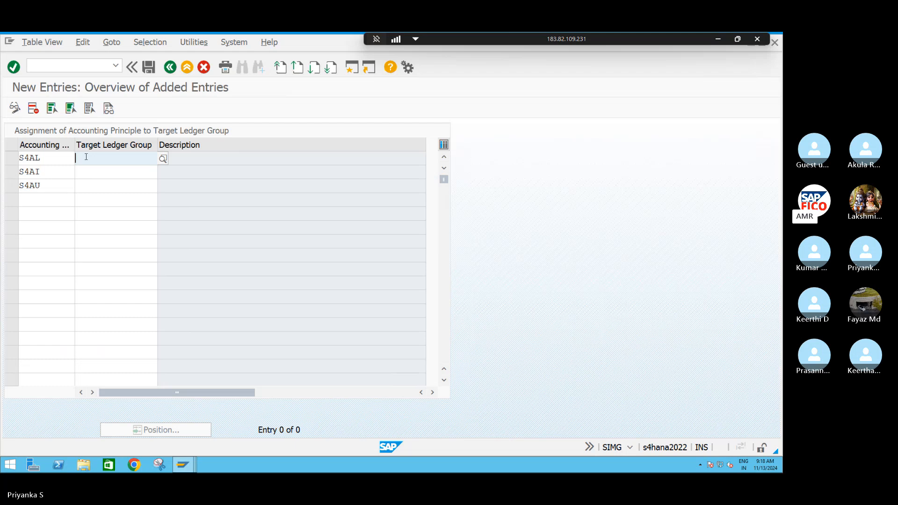
pyautogui.press('F4')
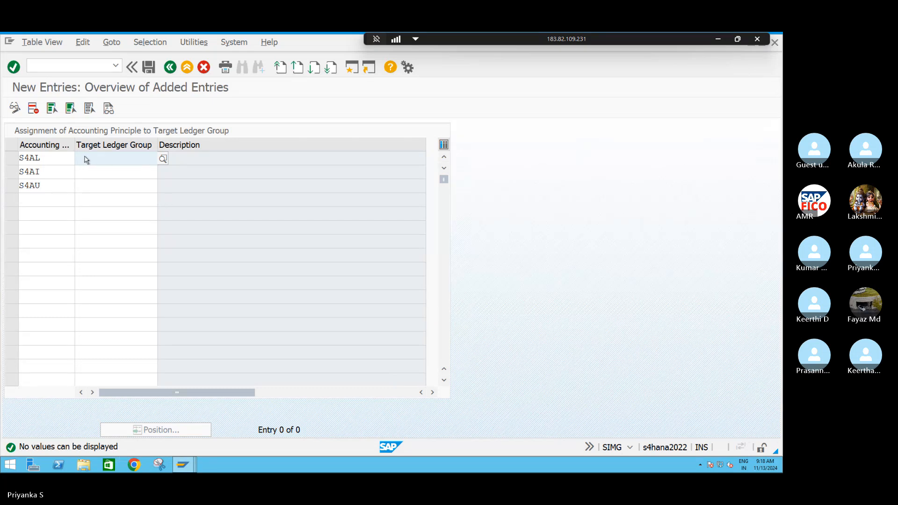
pyautogui.write('0L')
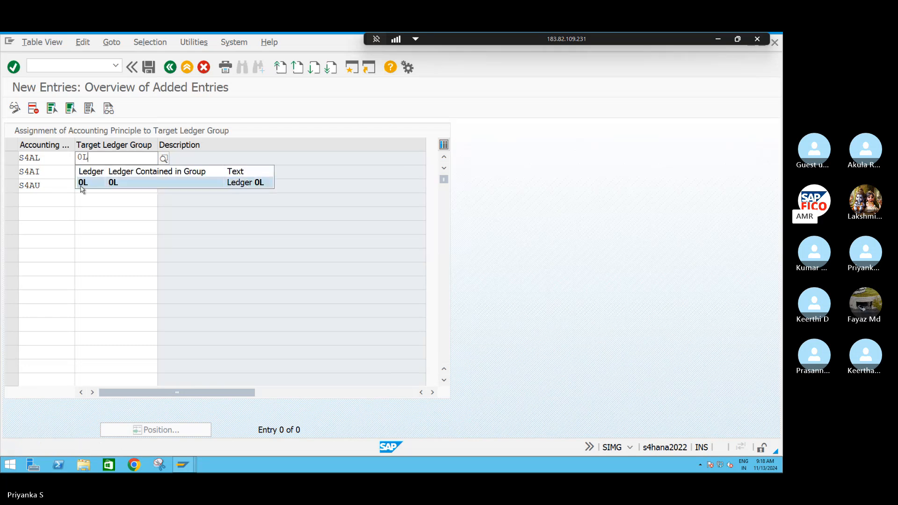
pyautogui.click(82, 183)
pyautogui.click(92, 173)
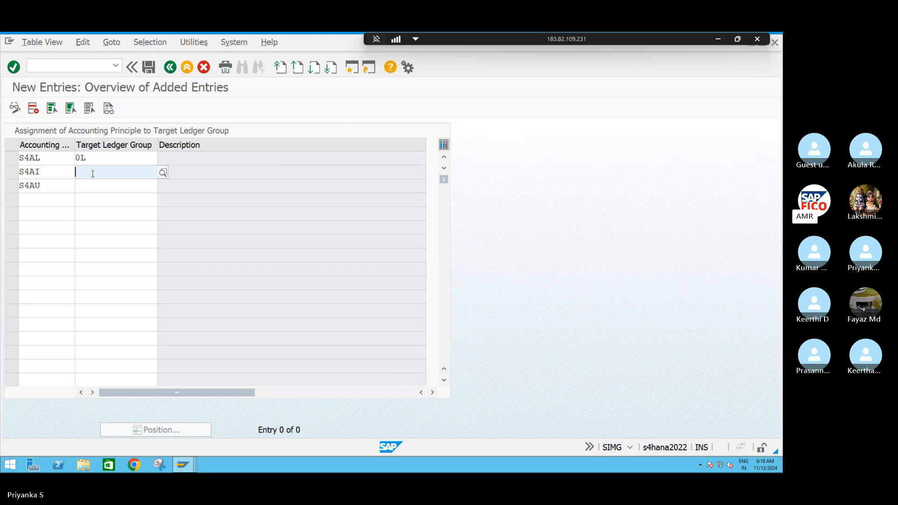
pyautogui.write('L4')
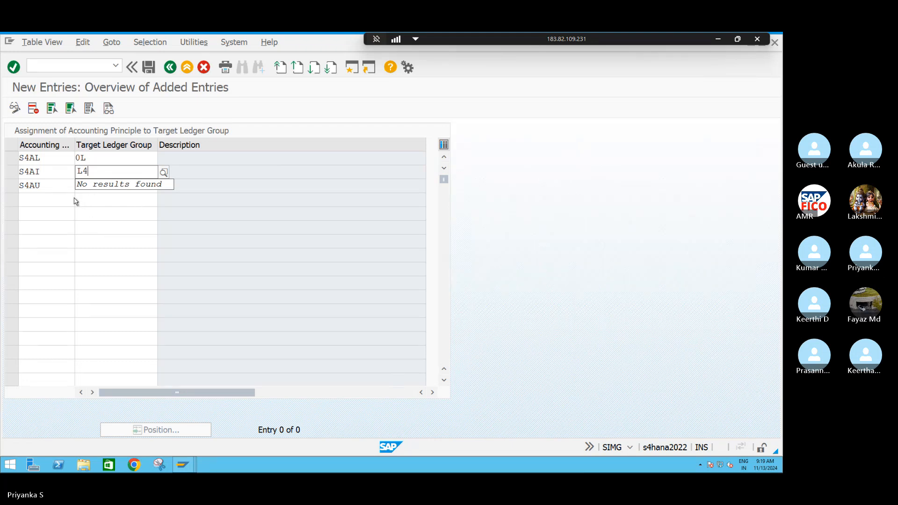
pyautogui.click(90, 186)
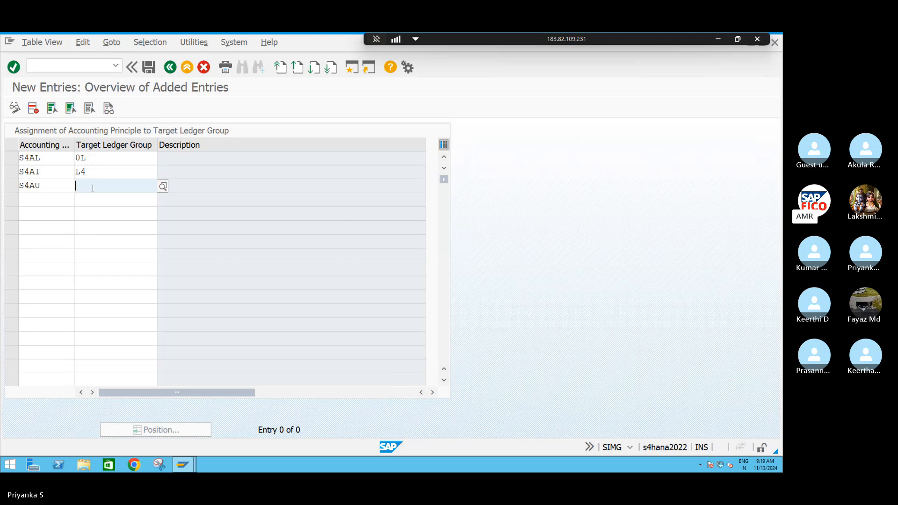
pyautogui.write('L6')
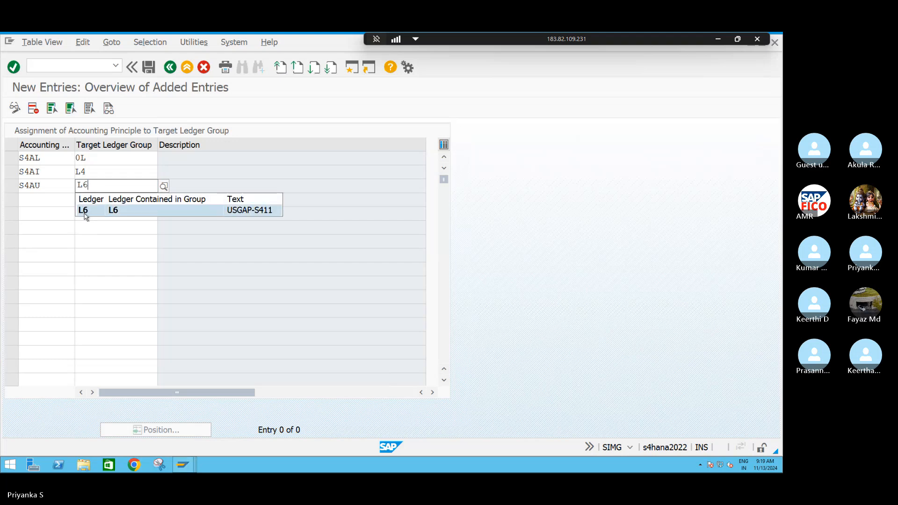
pyautogui.click(85, 214)
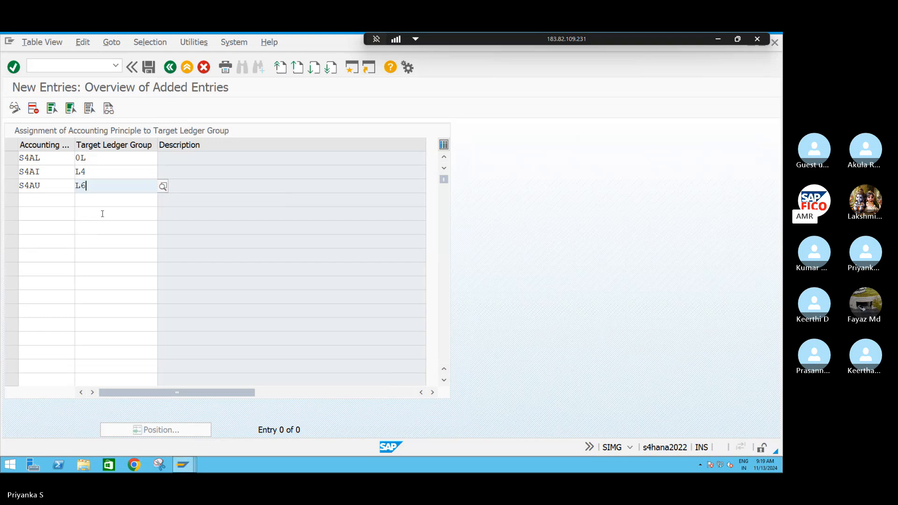
pyautogui.press('Return')
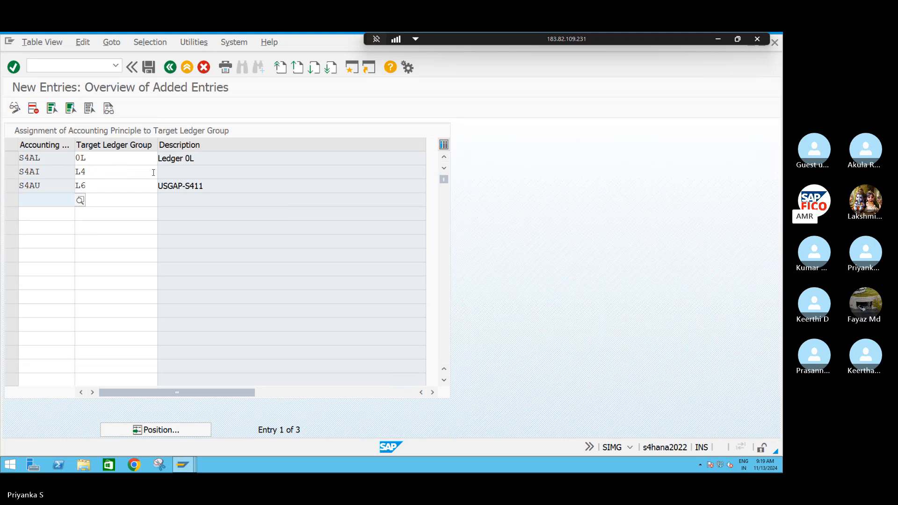
# Look up the possible target ledger groups for S4AI and re-enter L4 as its group
pyautogui.click(128, 172)
pyautogui.click(163, 173)
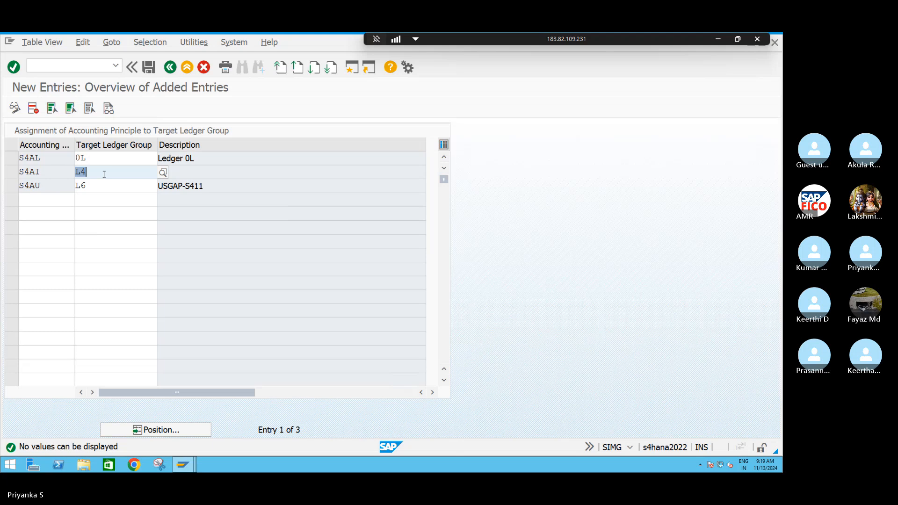
pyautogui.press('BackSpace')
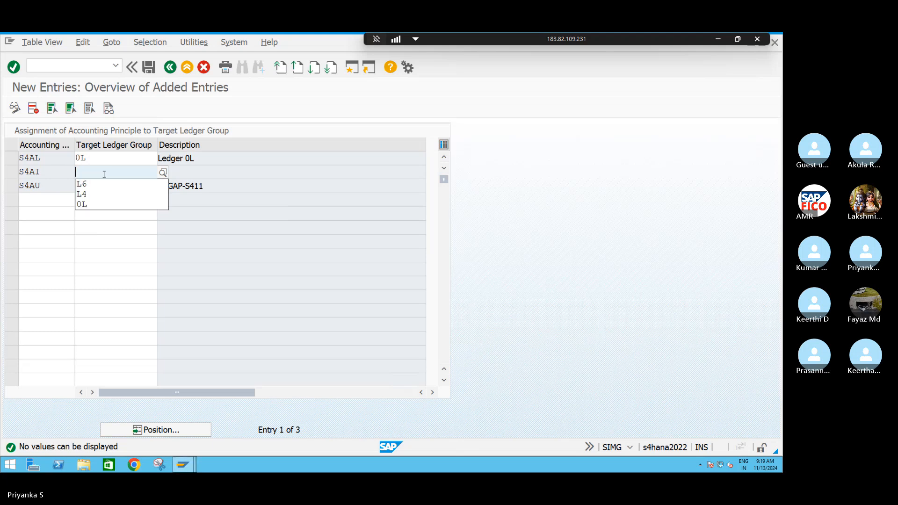
pyautogui.write('L4')
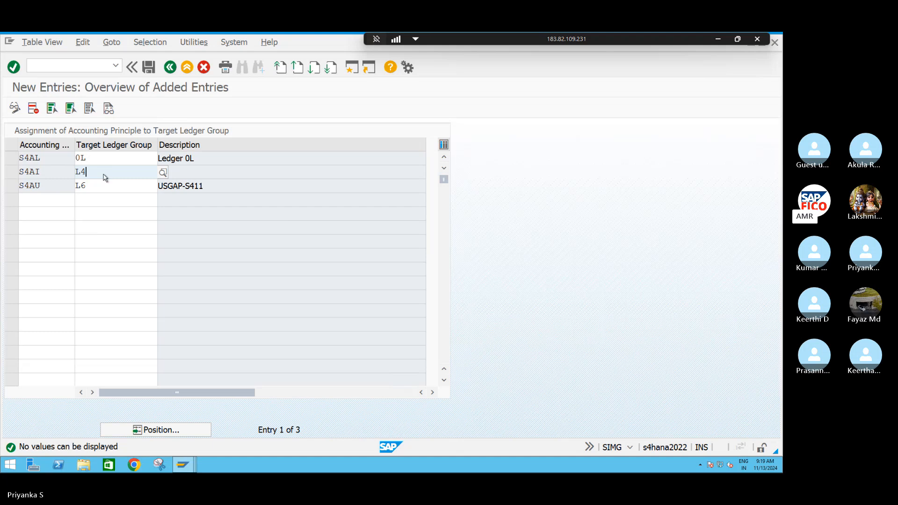
pyautogui.press('Return')
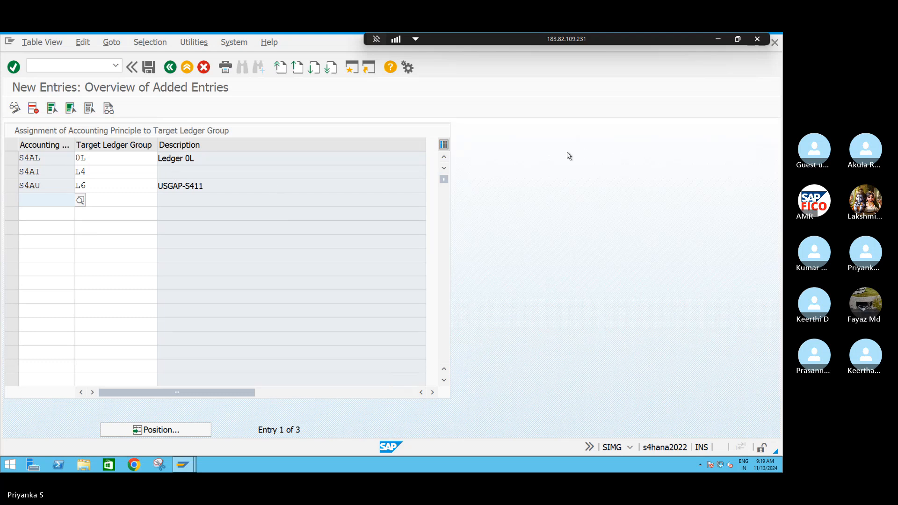
# Save the ledger group assignments, confirming the customizing request, and return to the implementation guide
pyautogui.click(149, 67)
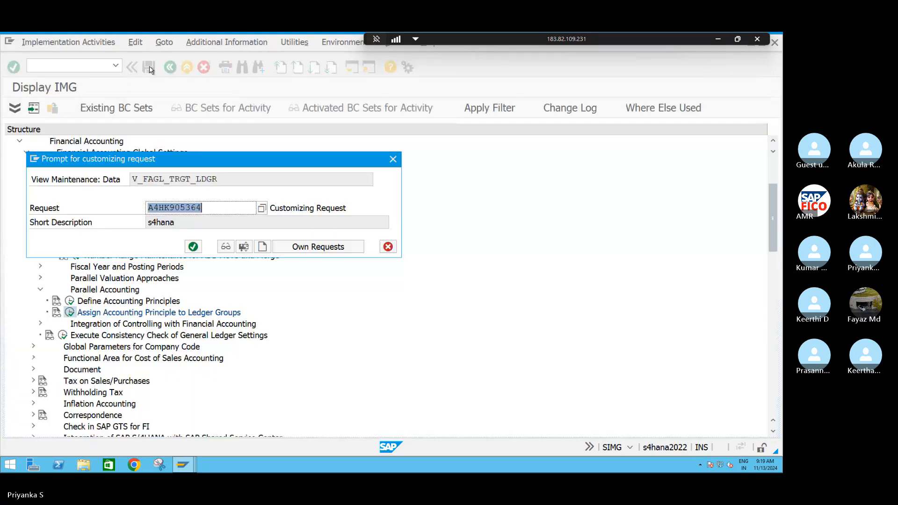
pyautogui.click(193, 247)
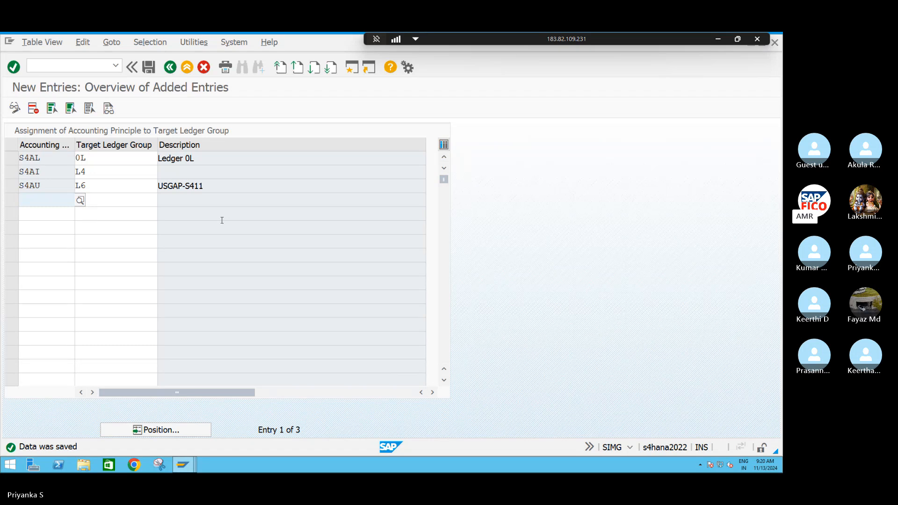
pyautogui.click(204, 161)
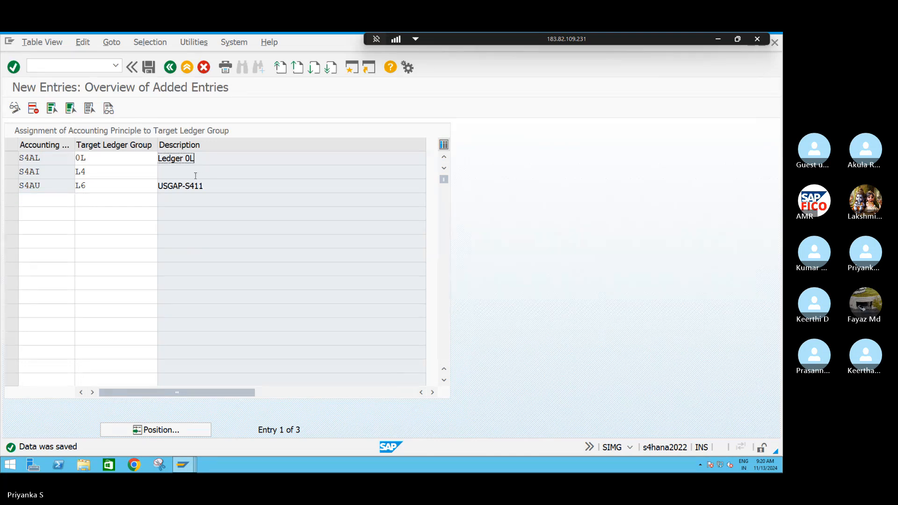
pyautogui.click(195, 175)
pyautogui.click(94, 173)
pyautogui.click(93, 185)
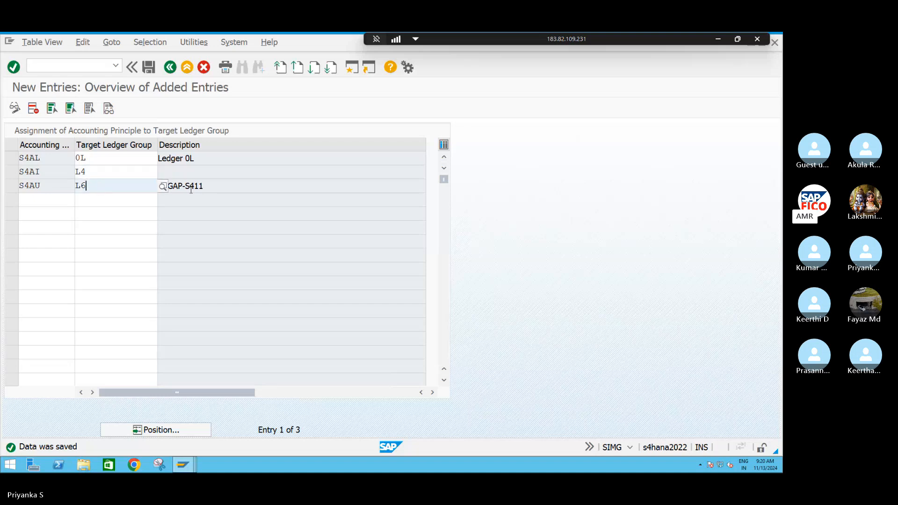
pyautogui.click(207, 190)
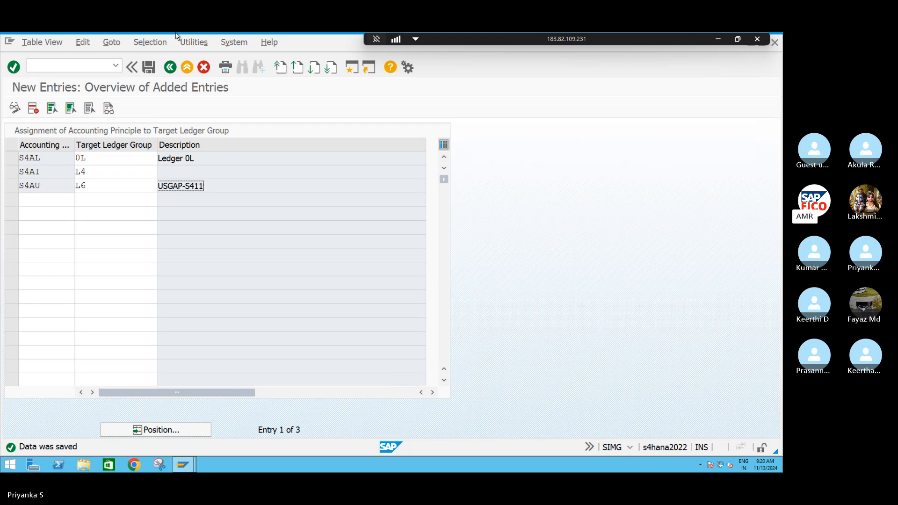
pyautogui.click(170, 68)
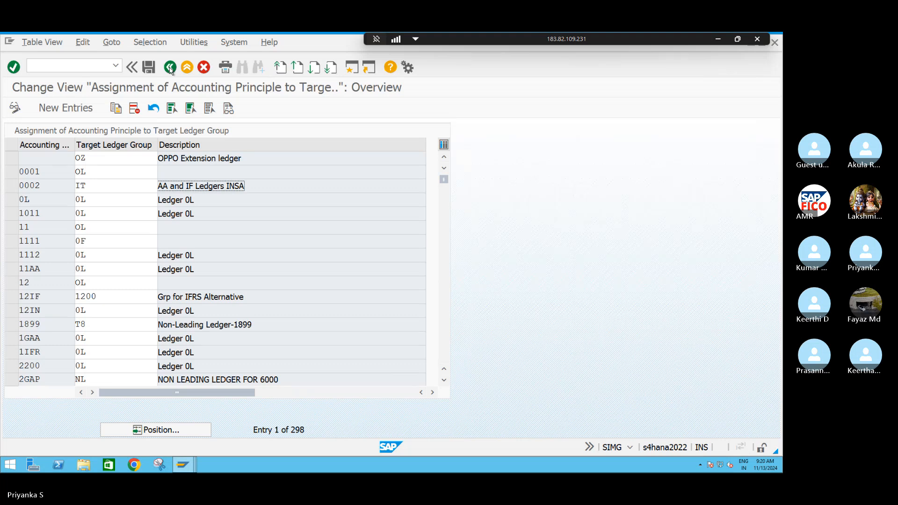
pyautogui.click(170, 68)
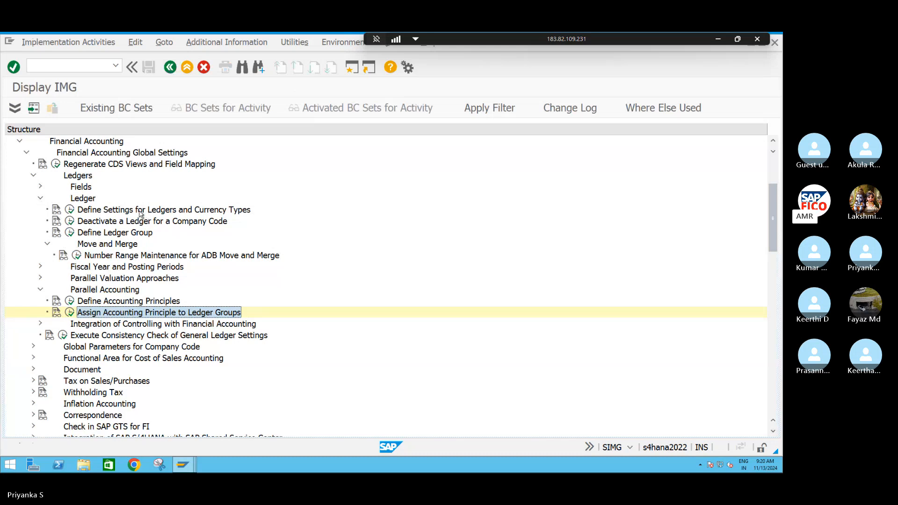
# Open the settings for ledgers and currency types, dismiss the consistency check messages and jump to ledger L4
pyautogui.click(70, 210)
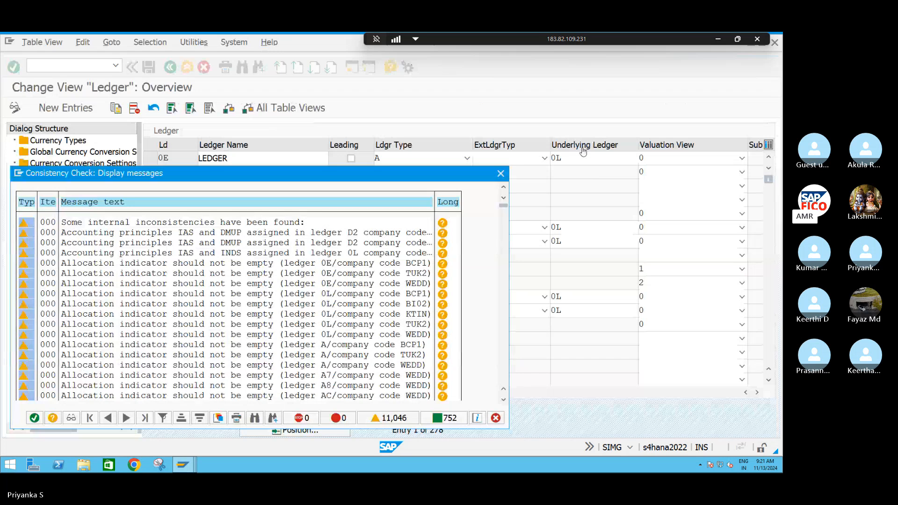
pyautogui.click(32, 420)
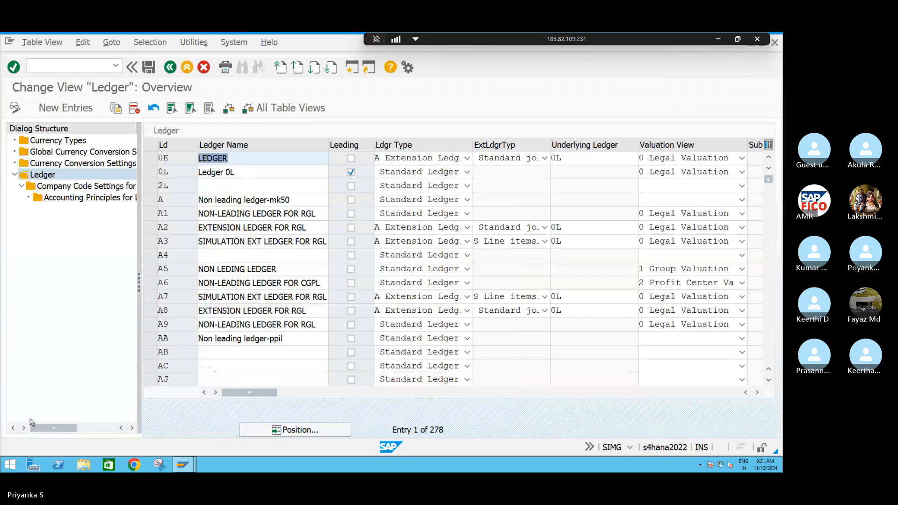
pyautogui.click(307, 430)
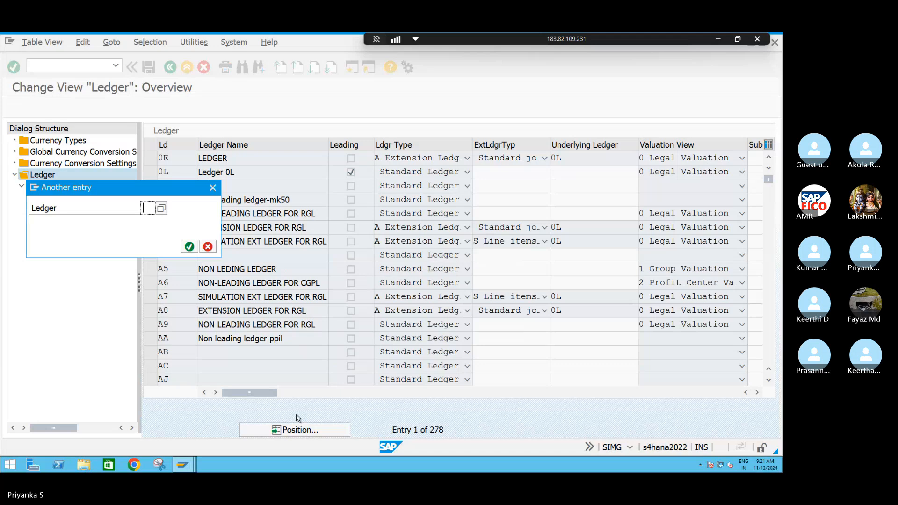
pyautogui.write('L4')
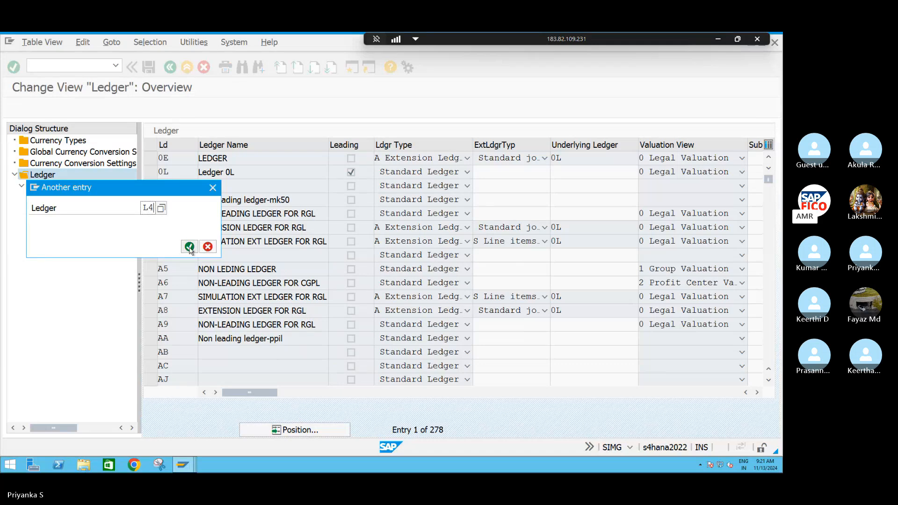
pyautogui.click(189, 247)
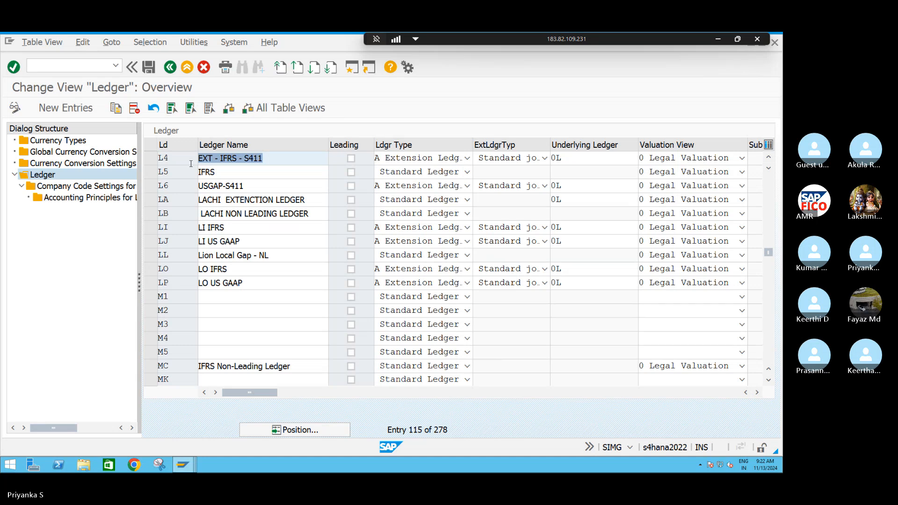
# Reopen the settings for ledgers and currency types from the implementation guide and jump to ledger 0L in the ledger list
pyautogui.press('F3')
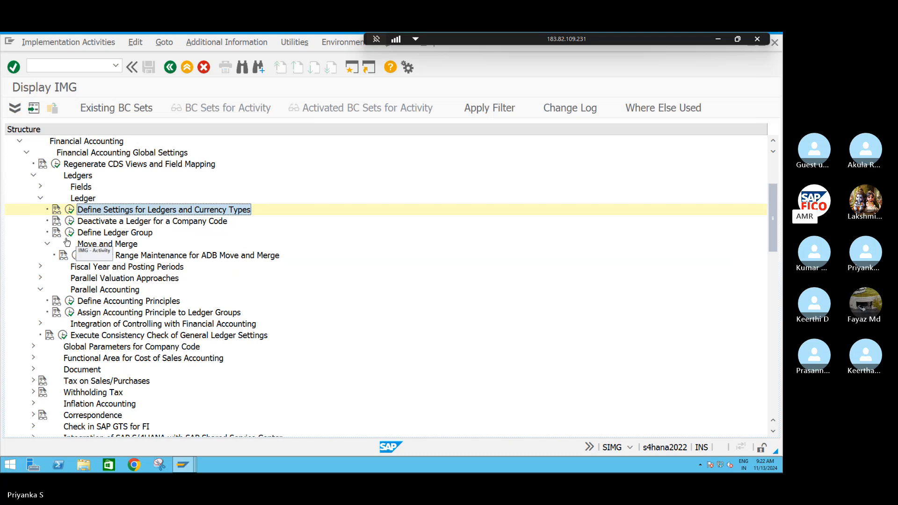
pyautogui.click(70, 210)
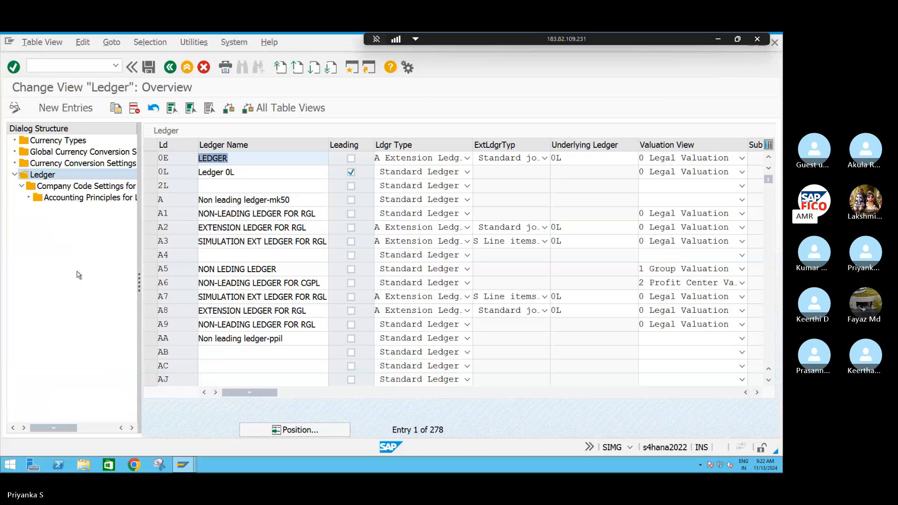
pyautogui.click(322, 435)
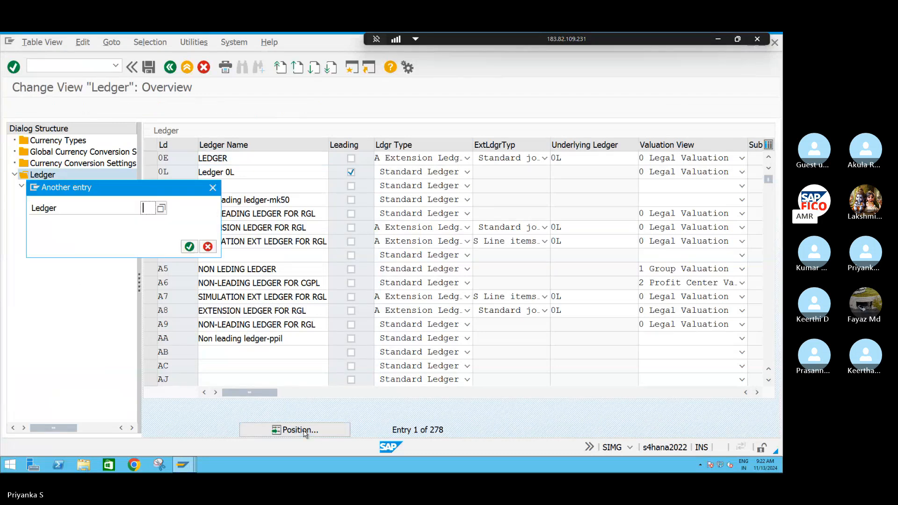
pyautogui.write('0L')
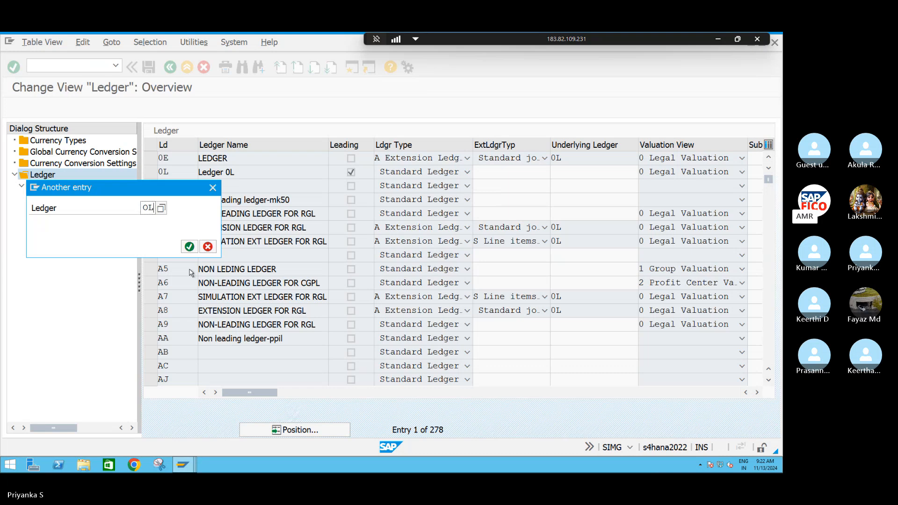
pyautogui.press('BackSpace')
pyautogui.press('BackSpace')
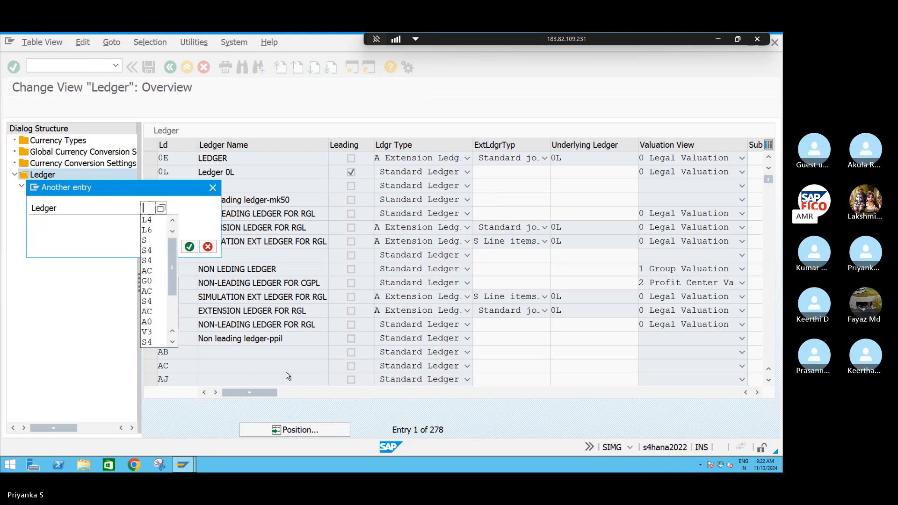
pyautogui.write('0L')
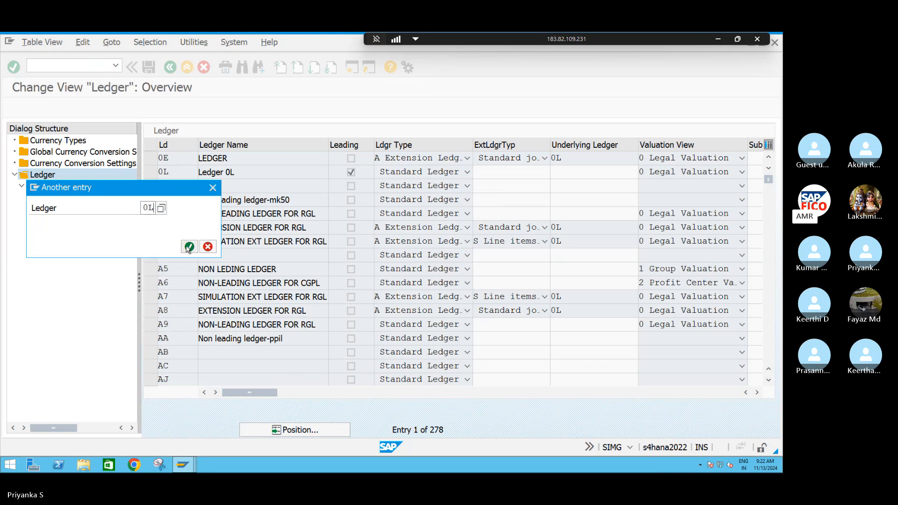
pyautogui.click(189, 247)
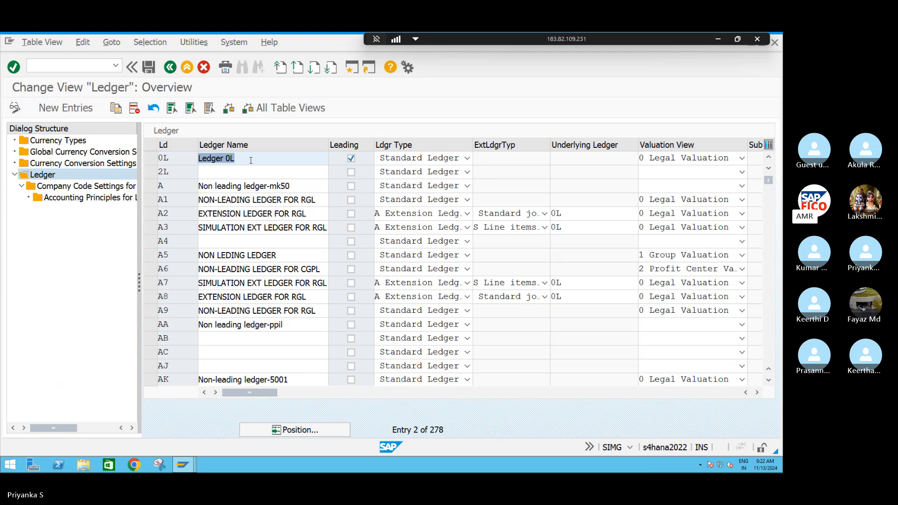
# Open the accounting principles of ledger 0L with company code S411 as the work area
pyautogui.click(151, 159)
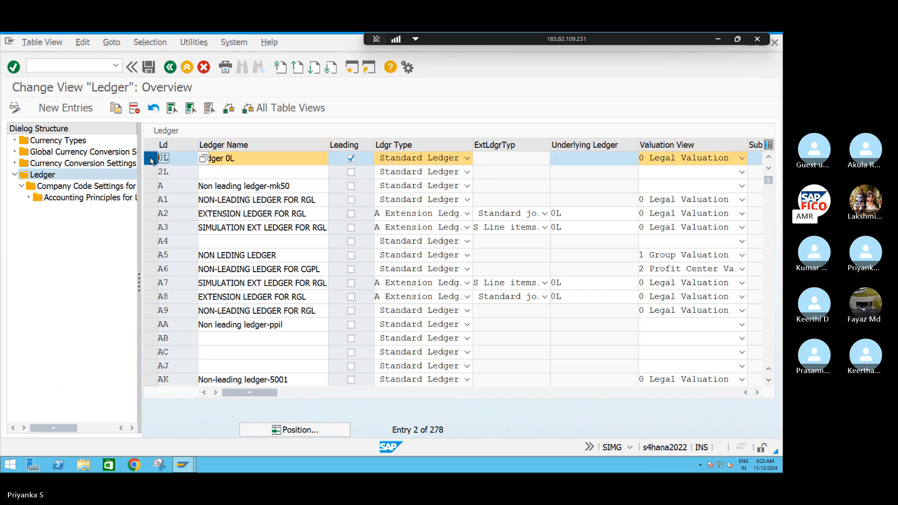
pyautogui.doubleClick(73, 200)
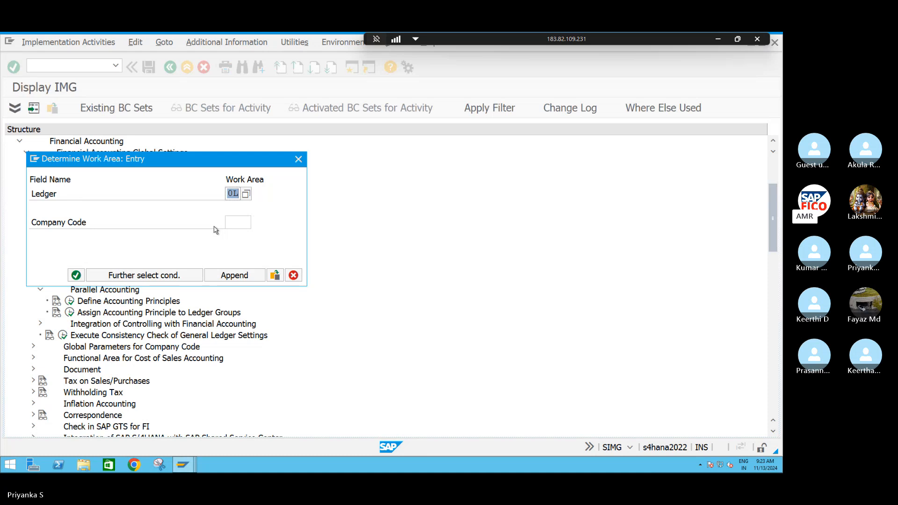
pyautogui.click(237, 223)
pyautogui.write('S4')
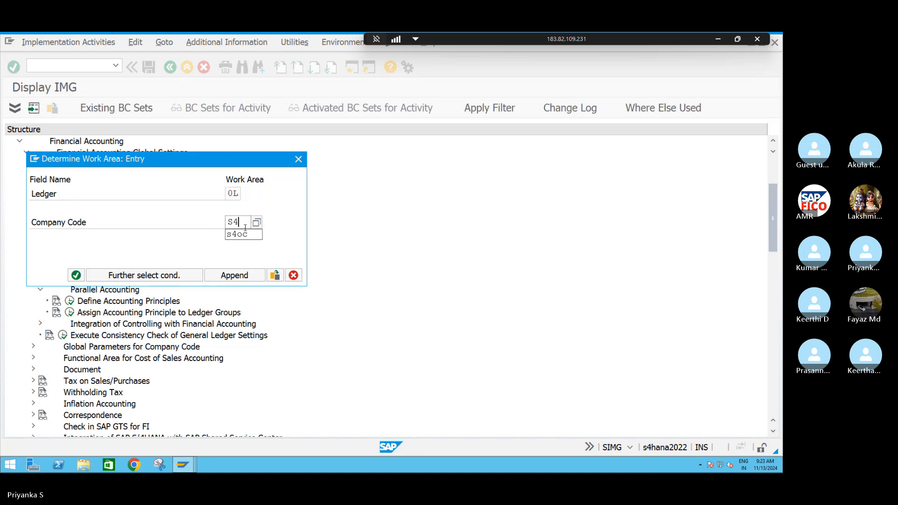
pyautogui.write('11')
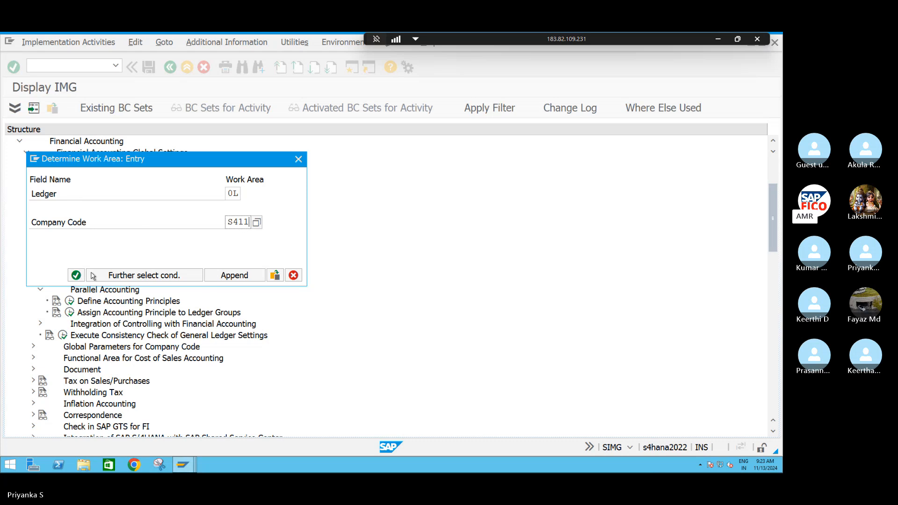
pyautogui.click(77, 276)
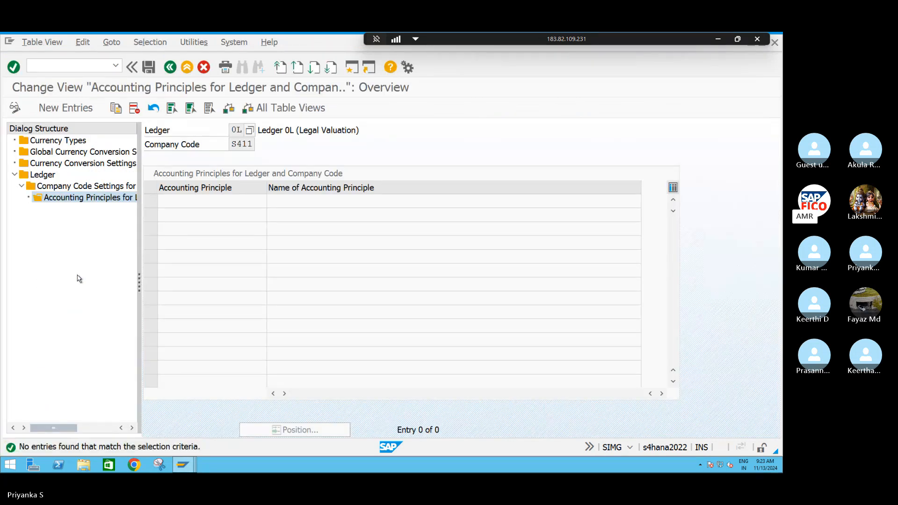
# Add a new entry assigning accounting principle S4AL to ledger 0L and company code S411
pyautogui.click(57, 111)
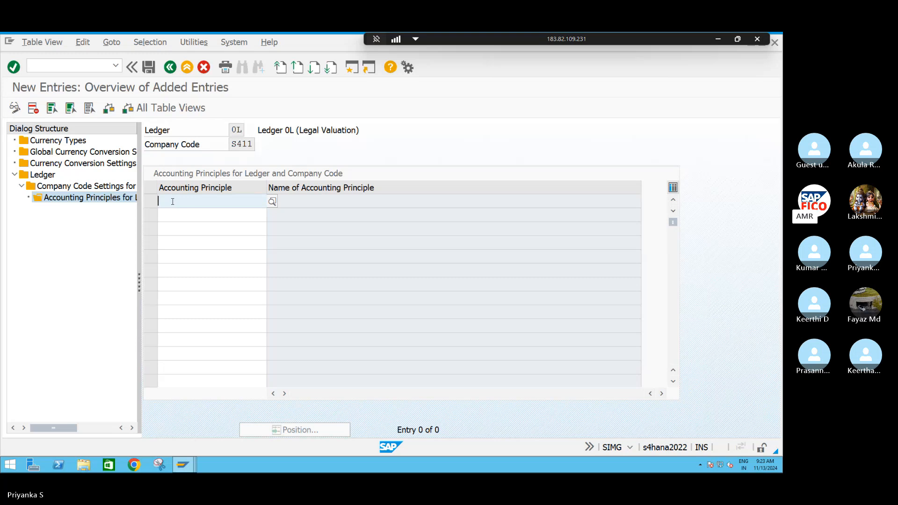
pyautogui.write('S4')
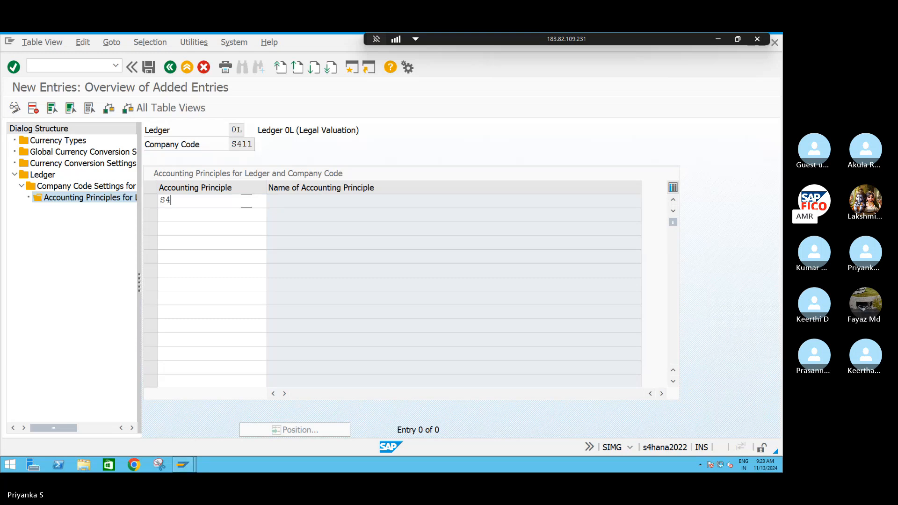
pyautogui.write('AL')
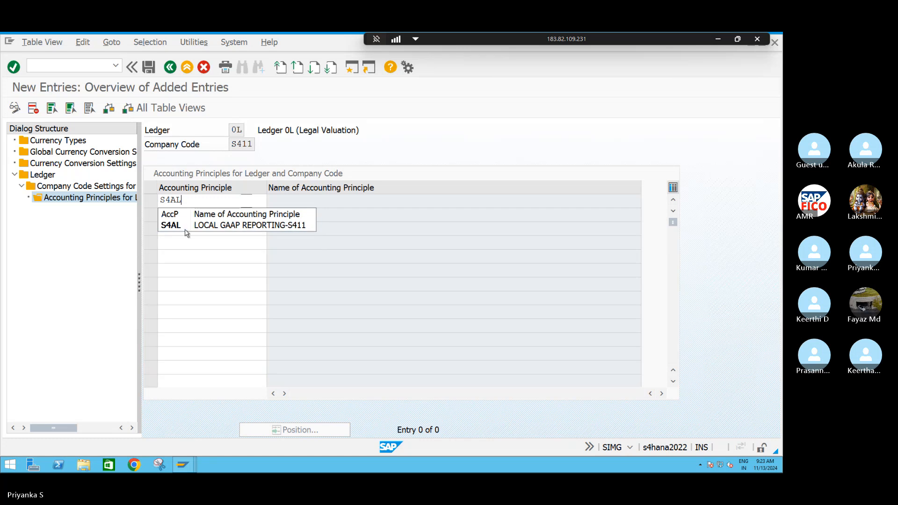
pyautogui.click(177, 226)
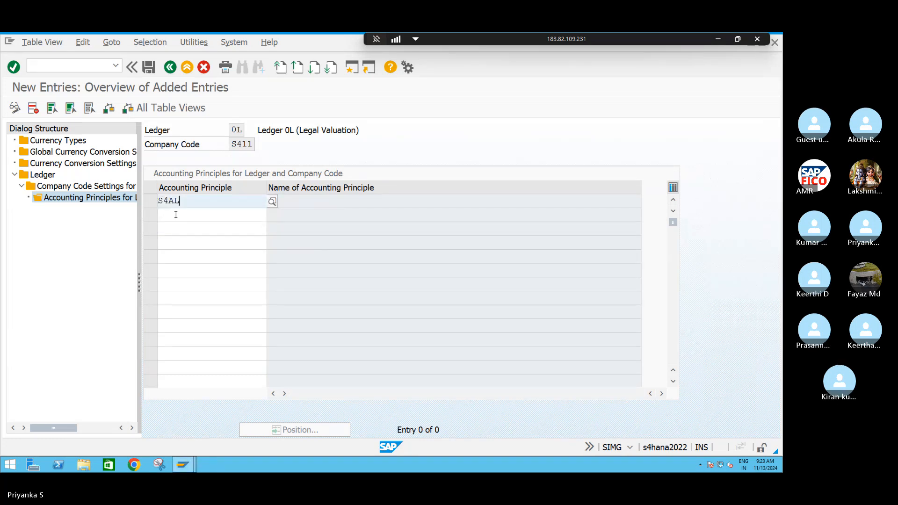
pyautogui.press('Return')
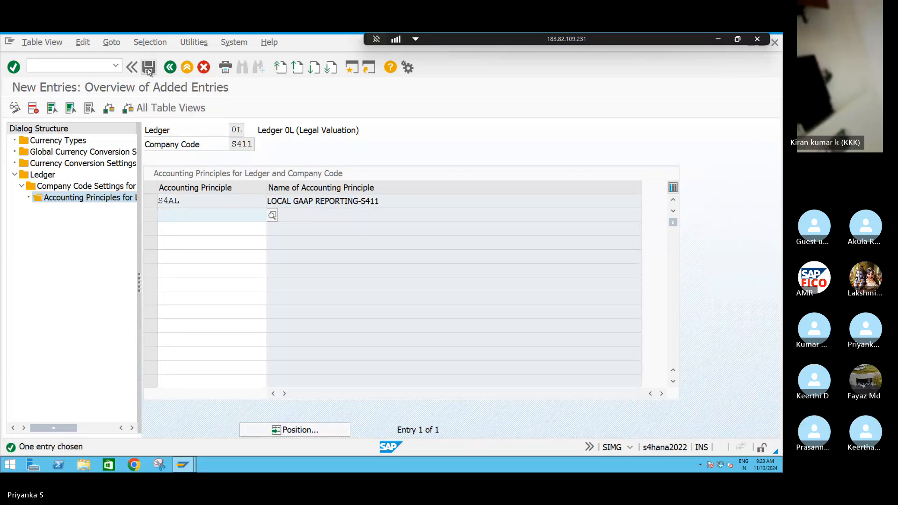
# Save the S4AL assignment, accepting the consistency check messages and customizing request, and return to the ledger overview
pyautogui.click(150, 68)
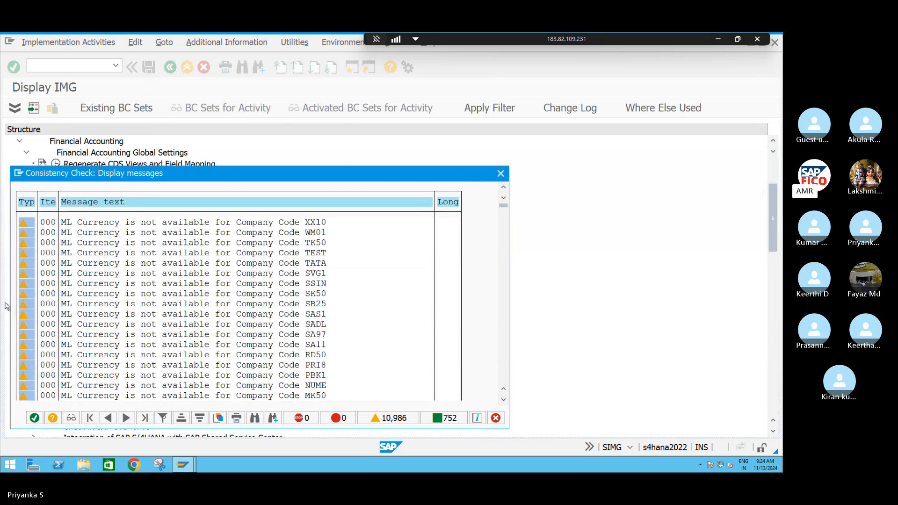
pyautogui.click(34, 418)
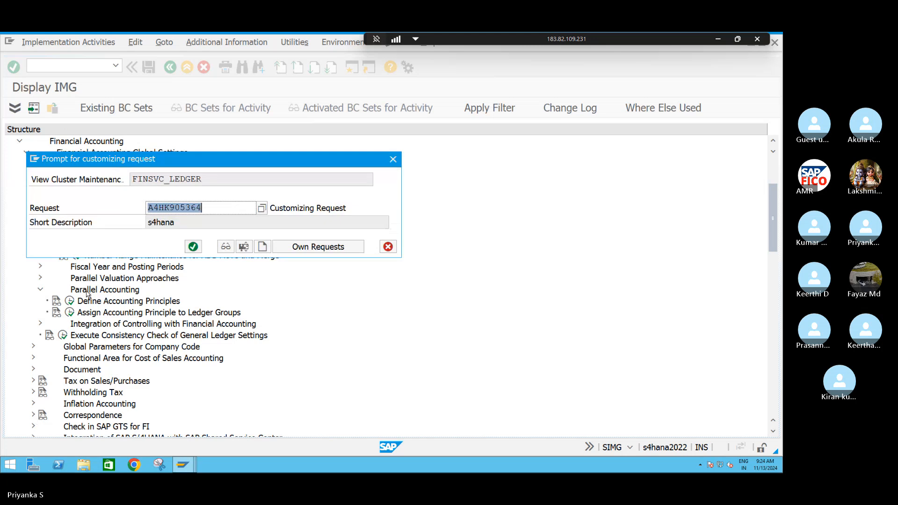
pyautogui.click(192, 250)
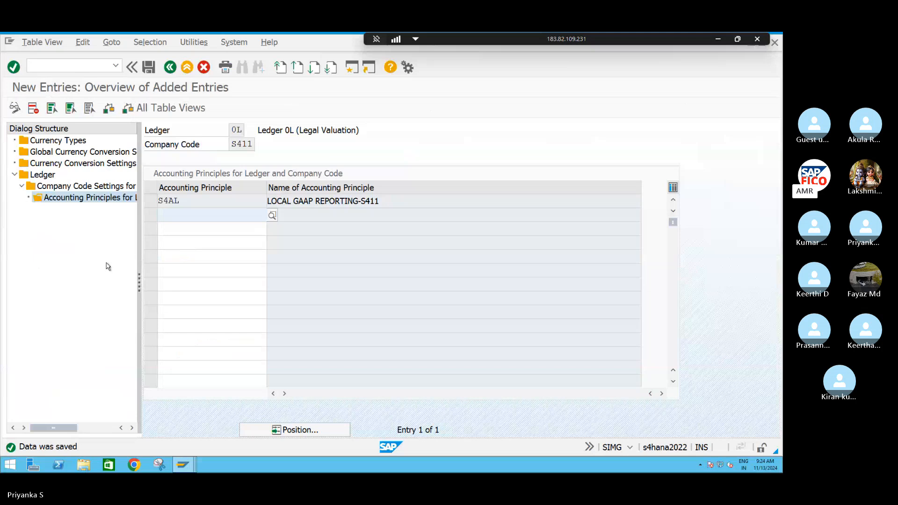
pyautogui.click(171, 68)
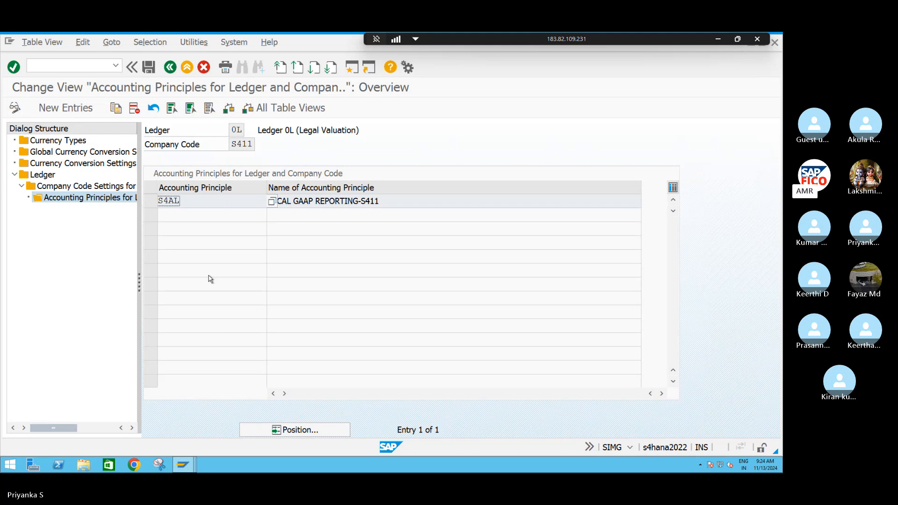
pyautogui.click(170, 67)
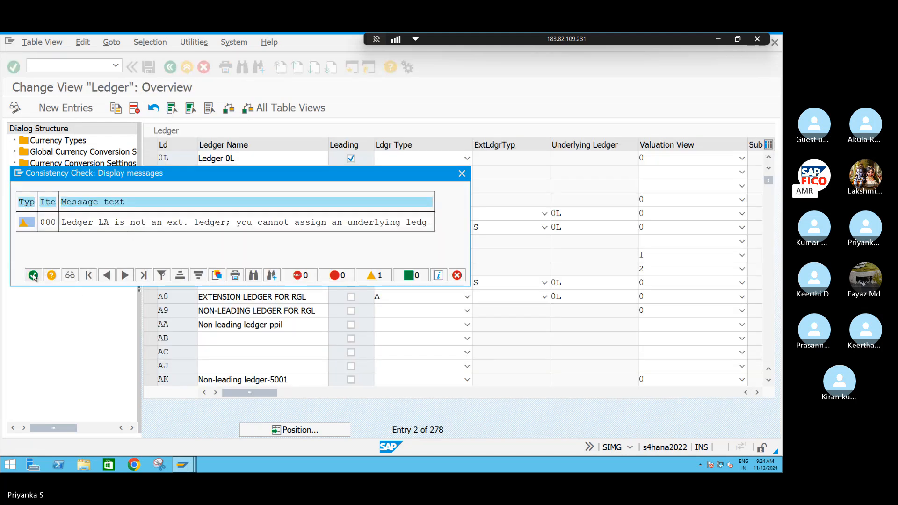
pyautogui.click(33, 275)
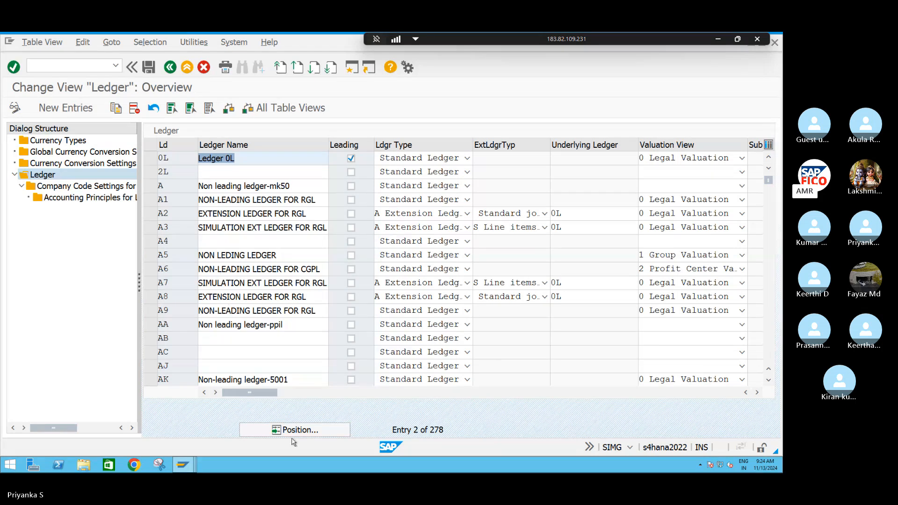
# Jump to ledger L4 and open its accounting principles for company code S411
pyautogui.click(303, 430)
pyautogui.write('L')
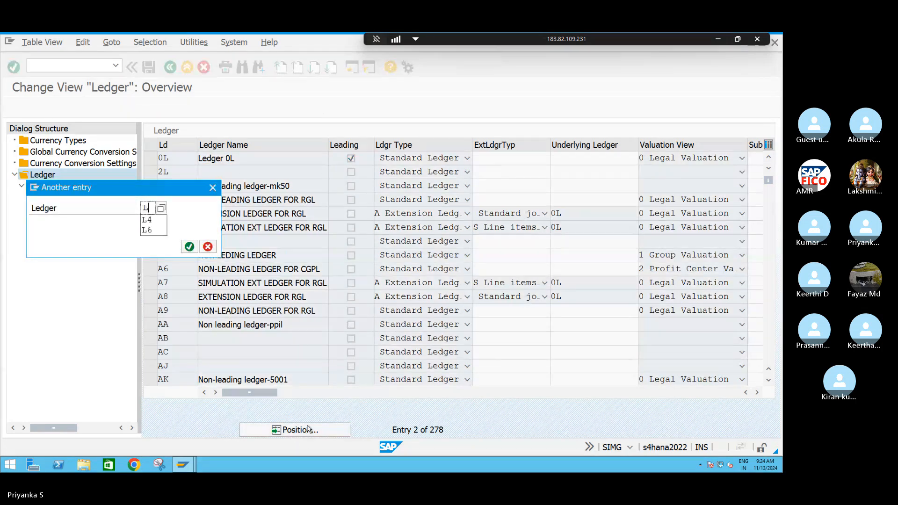
pyautogui.write('4')
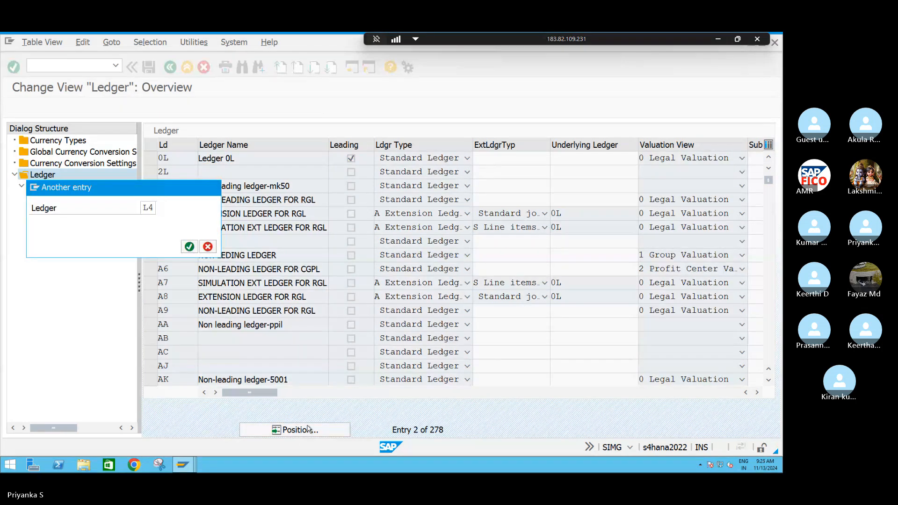
pyautogui.press('Return')
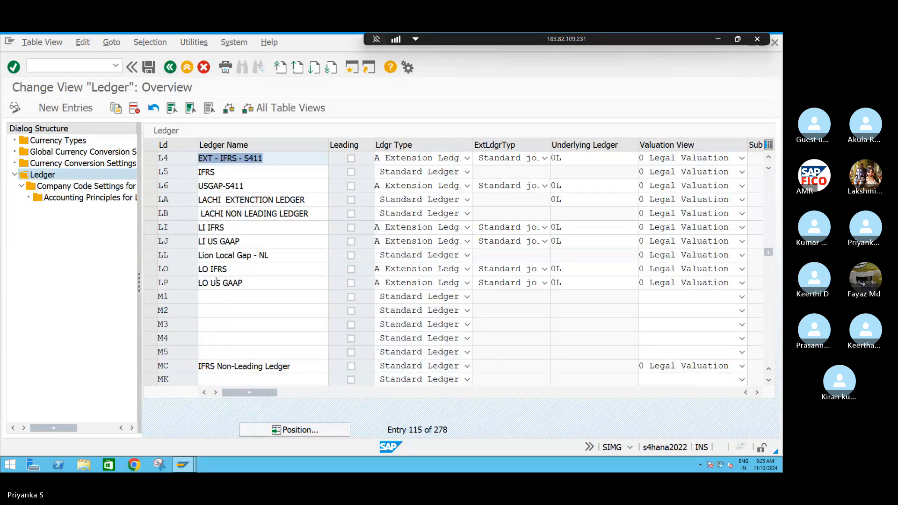
pyautogui.click(150, 159)
pyautogui.doubleClick(93, 198)
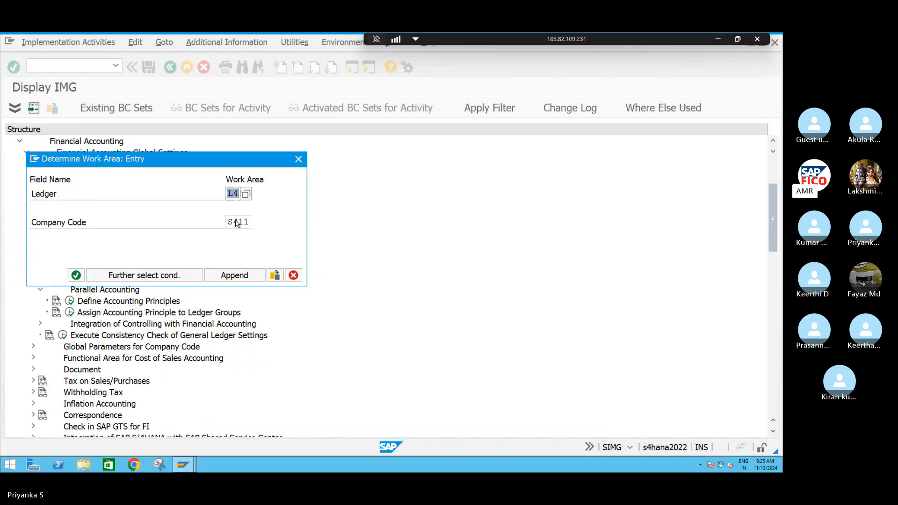
pyautogui.click(76, 275)
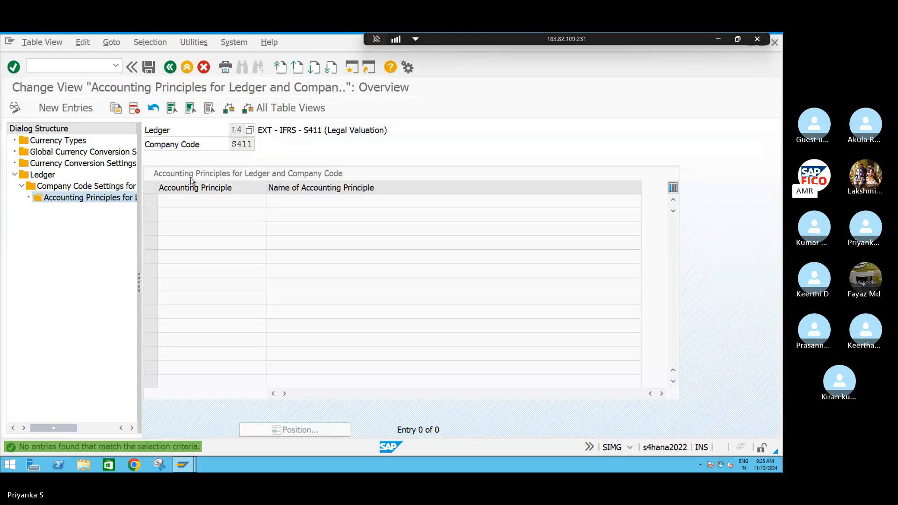
# Add accounting principle S4AI to ledger L4 and company code S411 and save it, accepting the consistency check messages
pyautogui.click(70, 108)
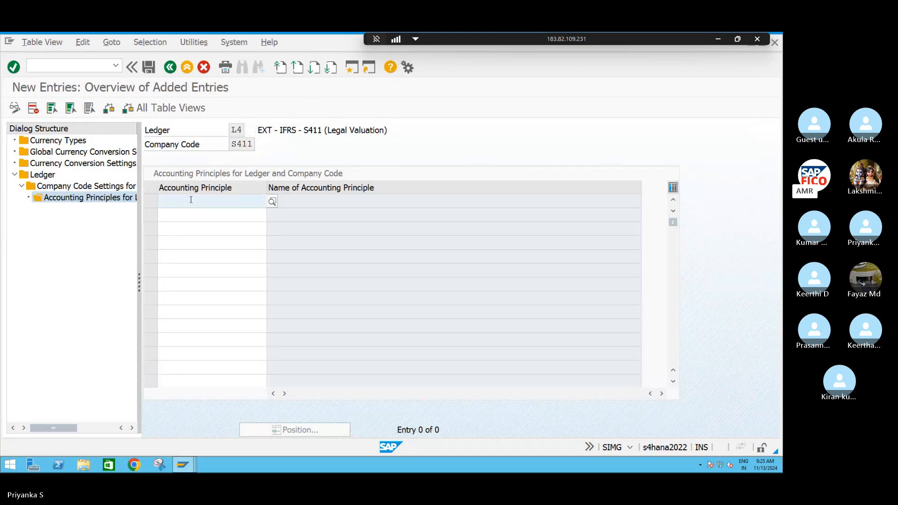
pyautogui.click(191, 200)
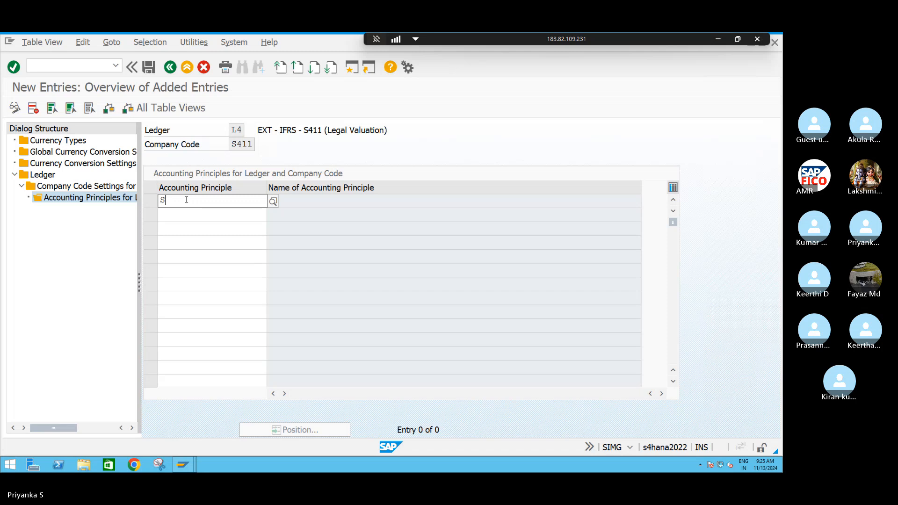
pyautogui.write('S4A')
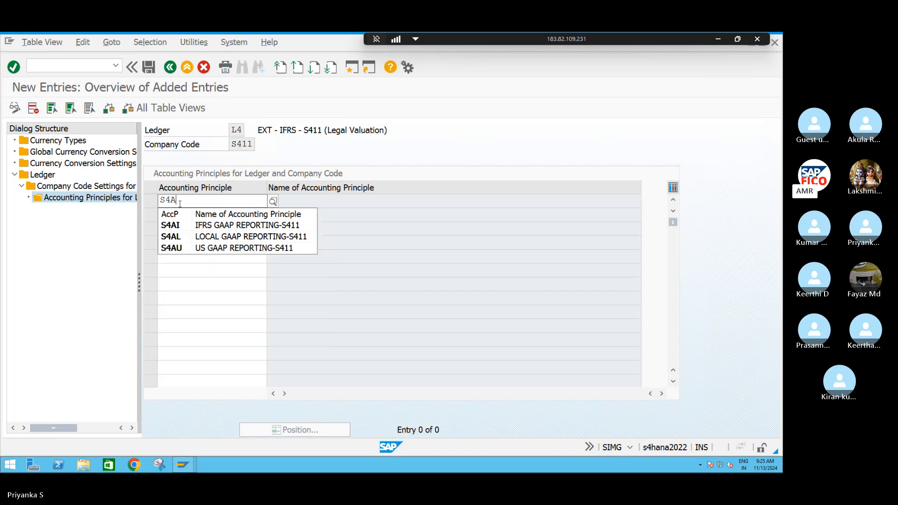
pyautogui.click(179, 226)
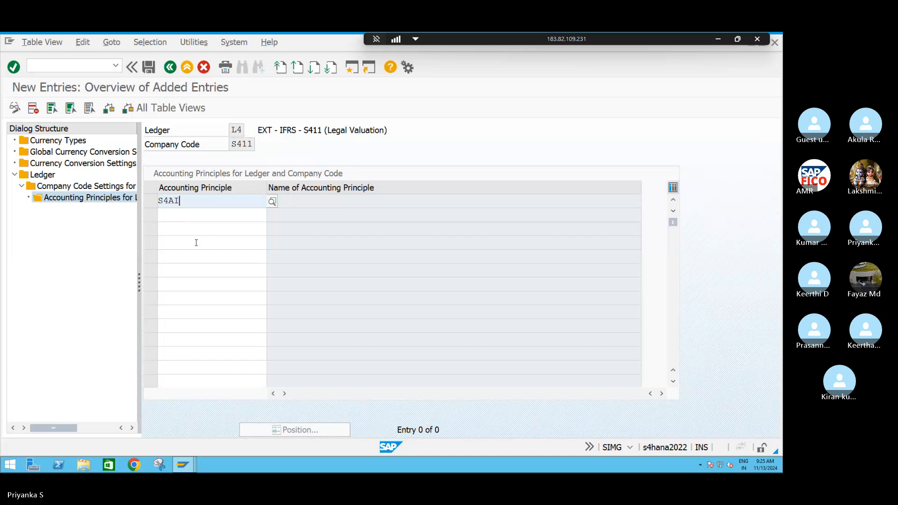
pyautogui.press('Return')
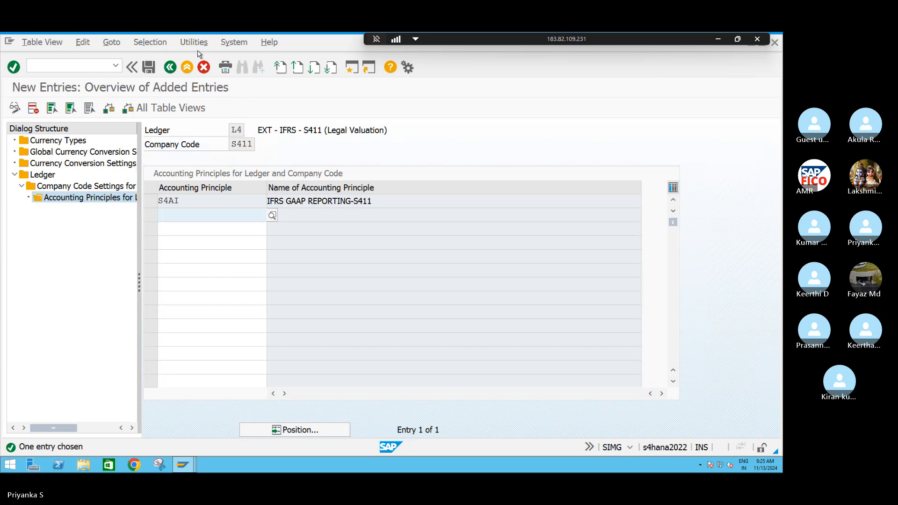
pyautogui.click(148, 68)
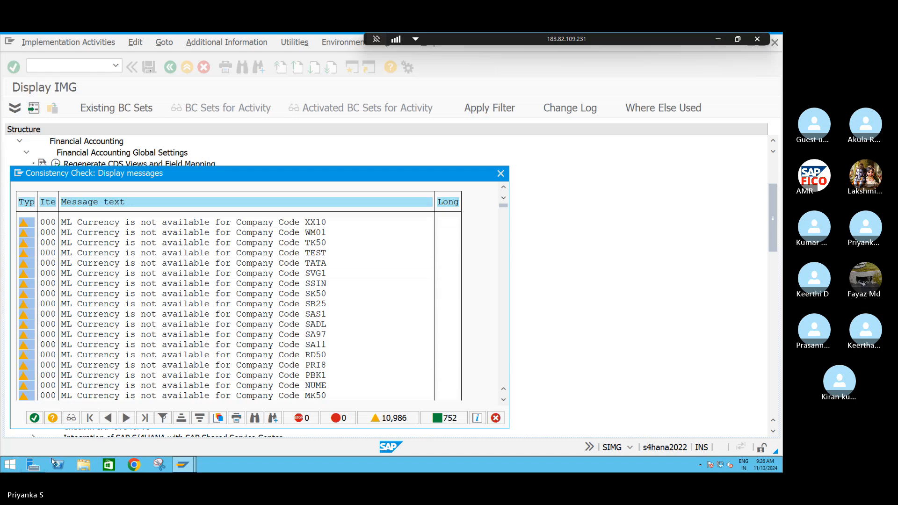
pyautogui.click(34, 417)
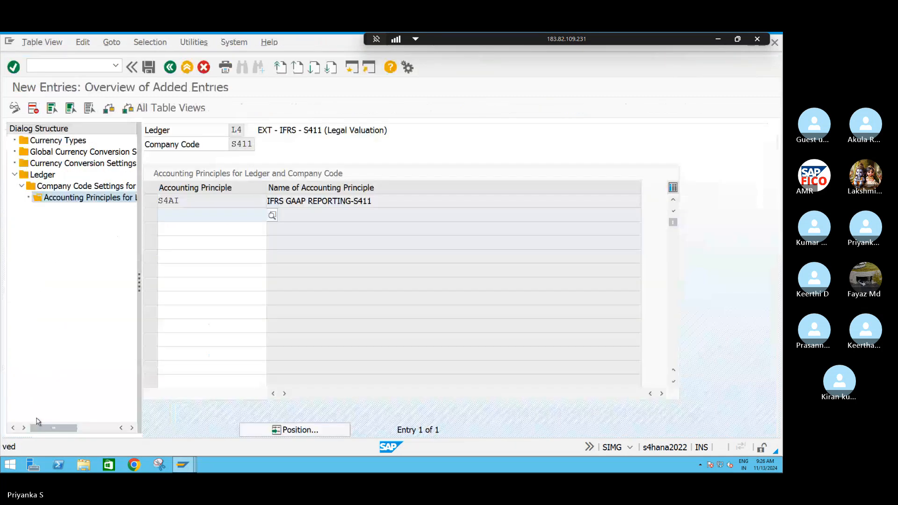
# Return to the ledger overview, accepting the consistency check message, and jump to ledger L6
pyautogui.click(170, 68)
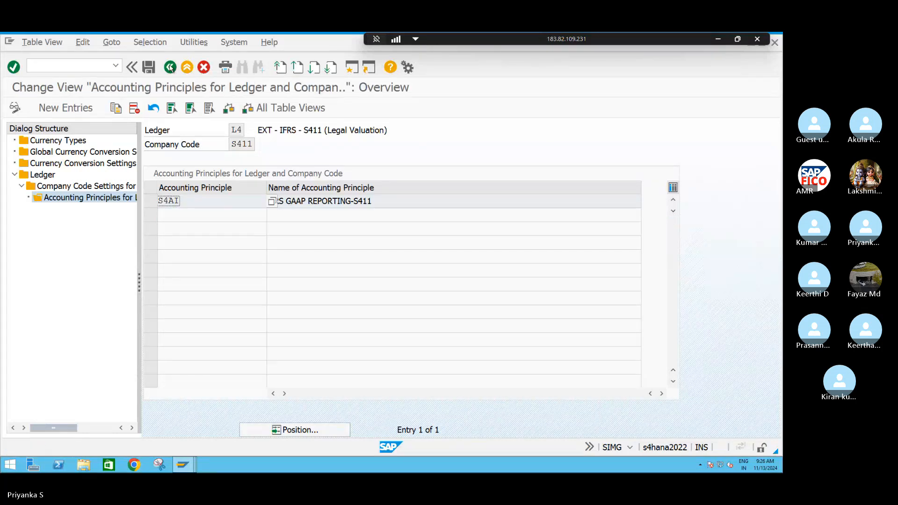
pyautogui.click(170, 67)
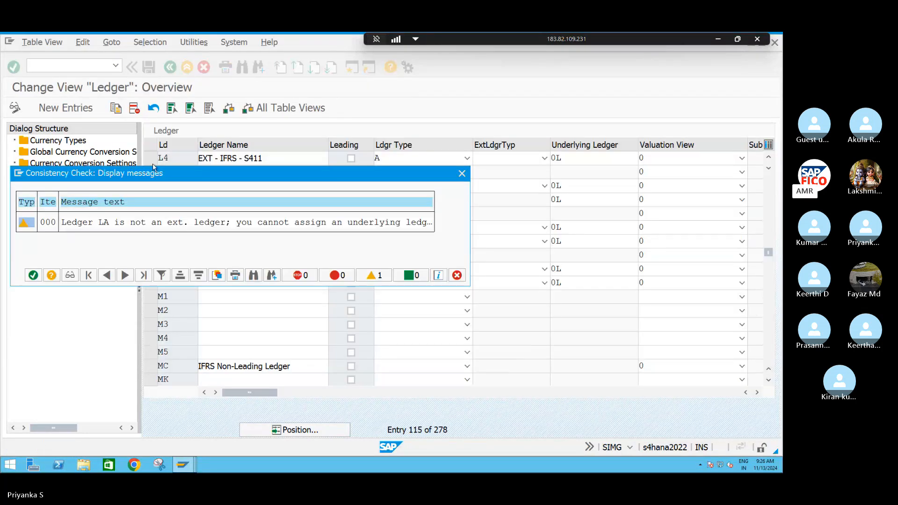
pyautogui.click(33, 276)
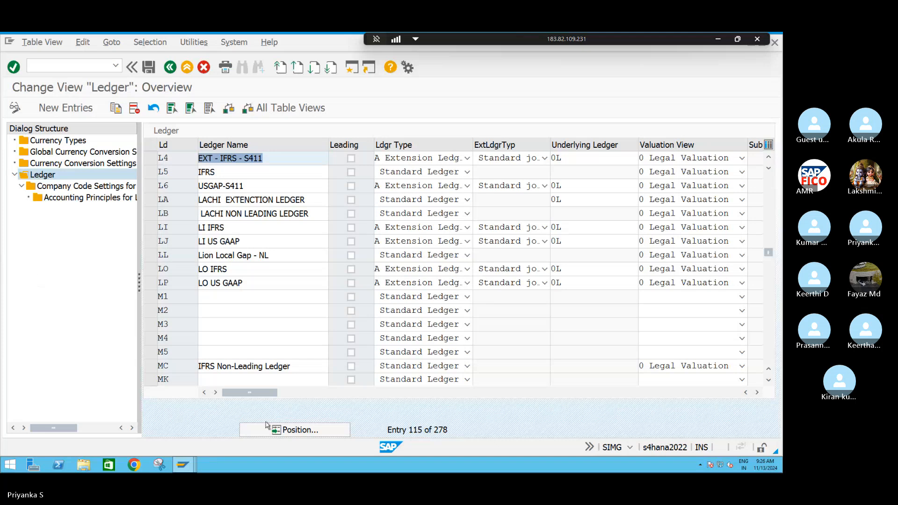
pyautogui.click(283, 428)
pyautogui.write('L')
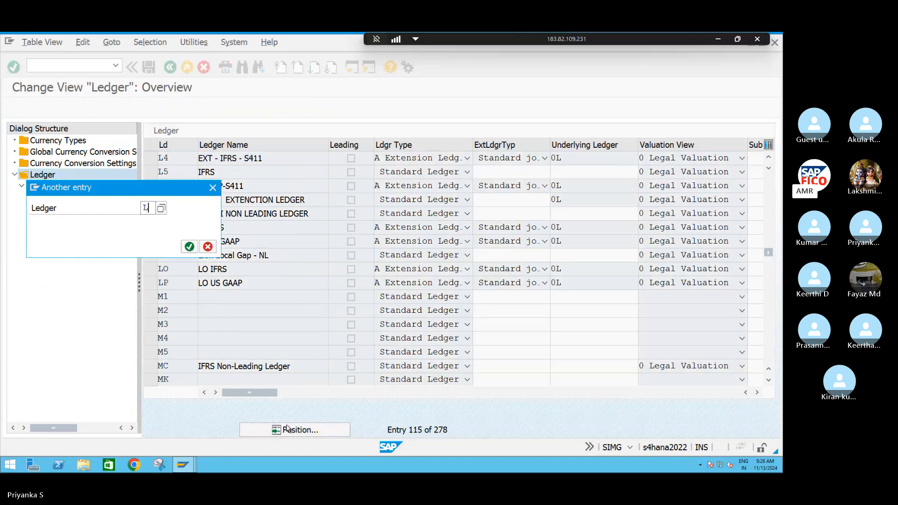
pyautogui.write('6')
pyautogui.press('Return')
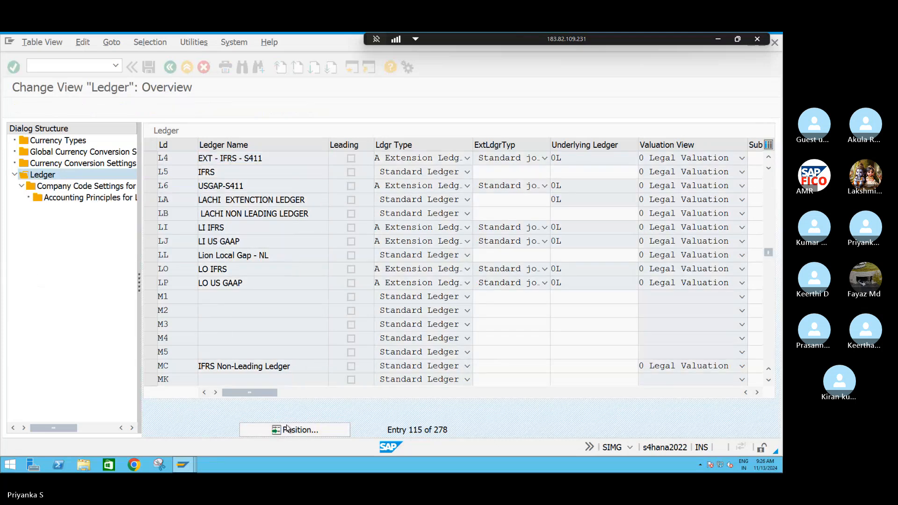
# Select ledger L6 and open its accounting principles for company code S411
pyautogui.click(126, 151)
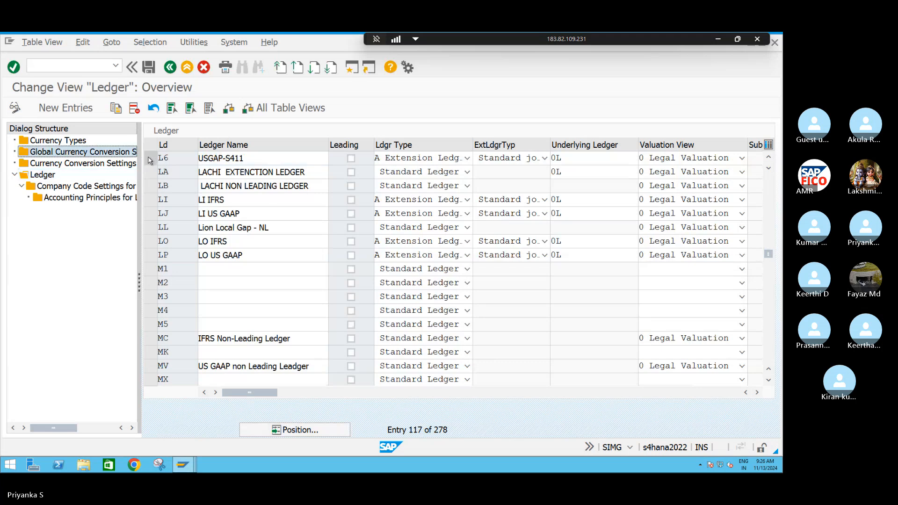
pyautogui.click(151, 160)
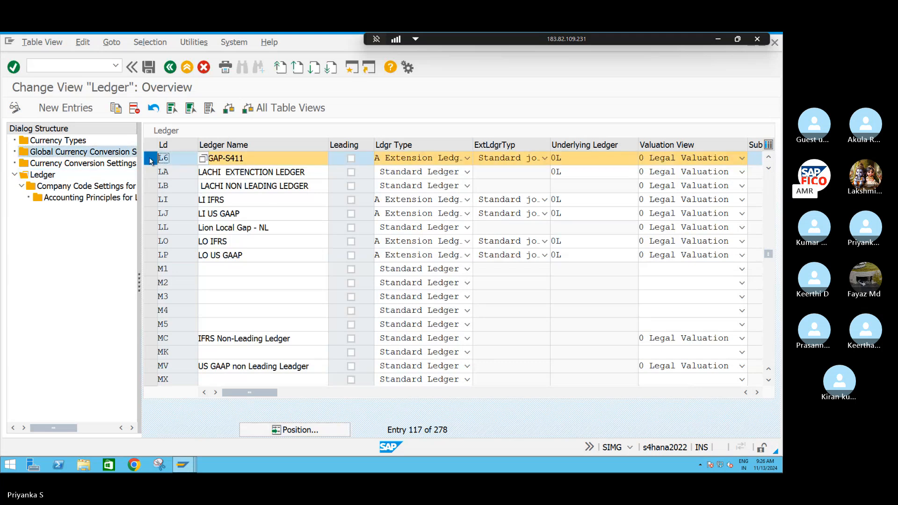
pyautogui.doubleClick(93, 198)
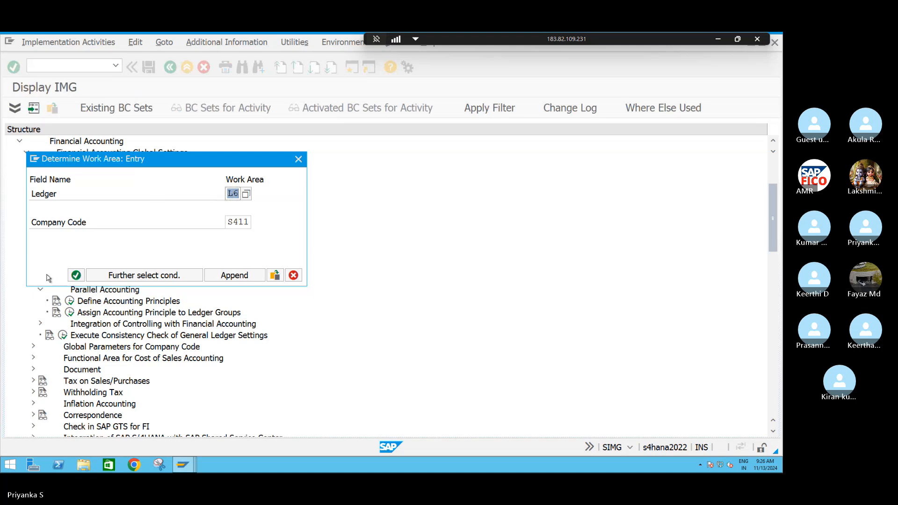
pyautogui.click(76, 275)
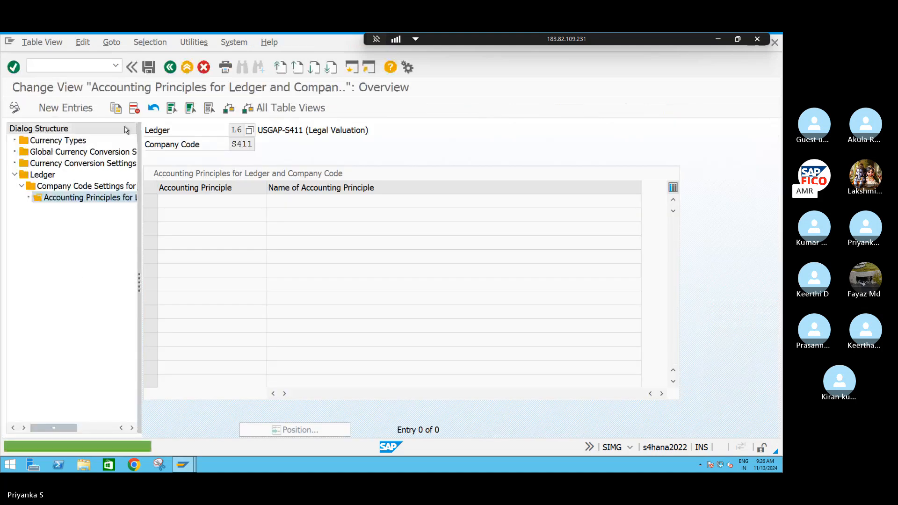
# Add accounting principle S4AU to ledger L6 and company code S411 and save it, accepting the consistency check messages
pyautogui.click(66, 108)
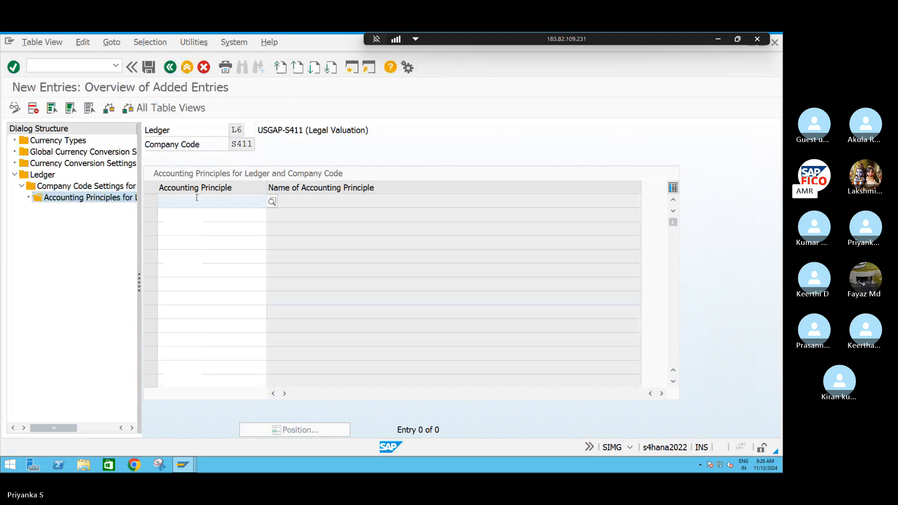
pyautogui.write('S4')
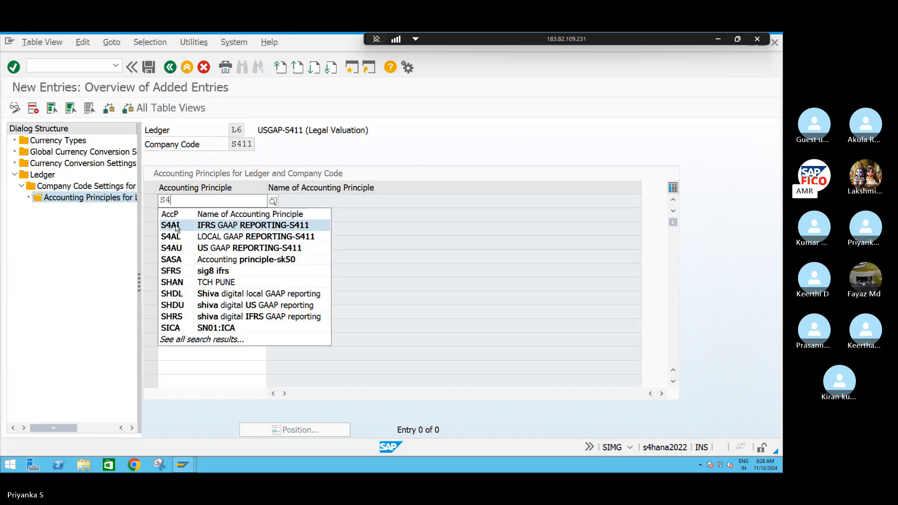
pyautogui.write('A')
pyautogui.click(194, 247)
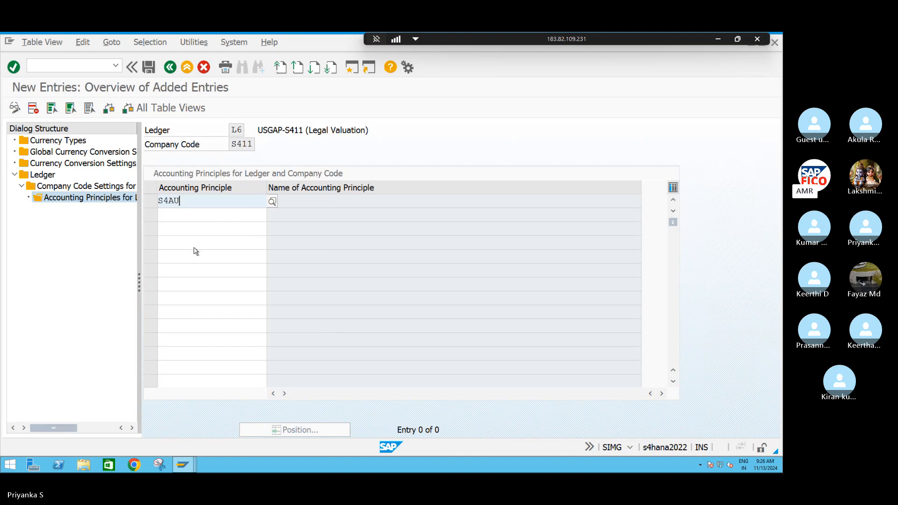
pyautogui.press('Return')
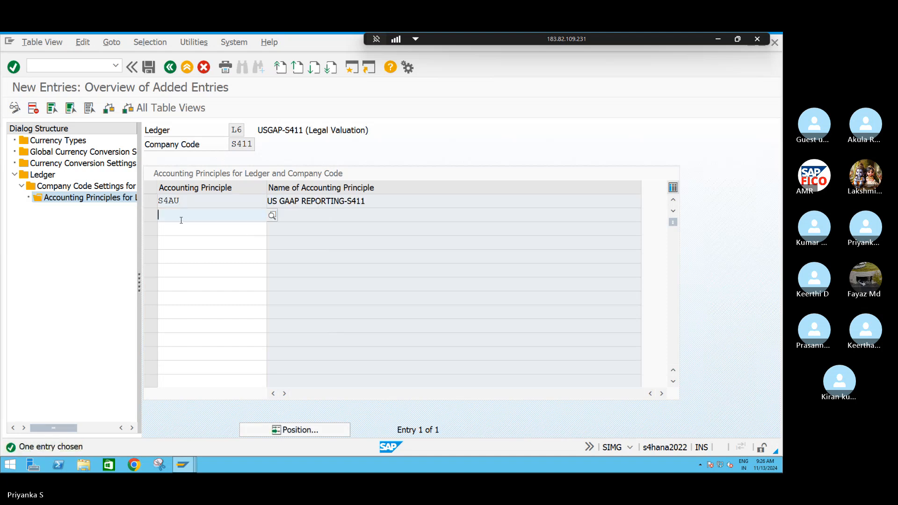
pyautogui.click(150, 68)
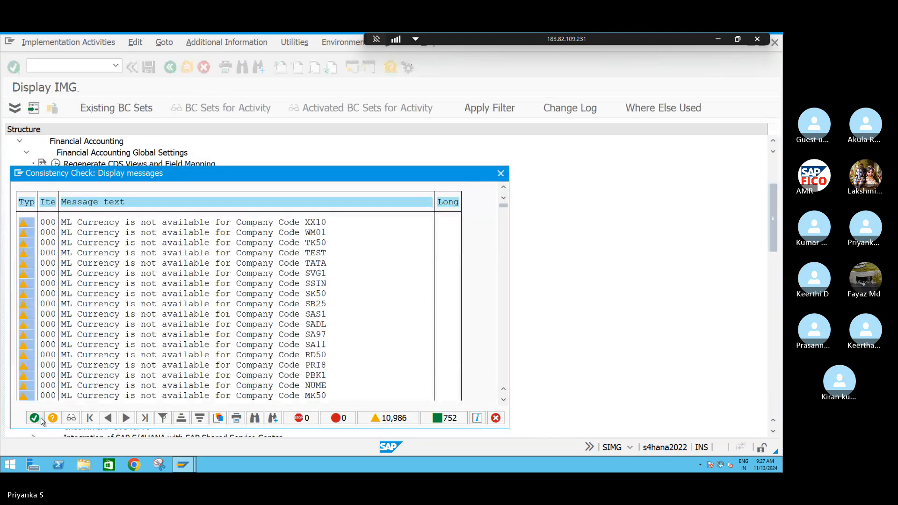
pyautogui.click(41, 420)
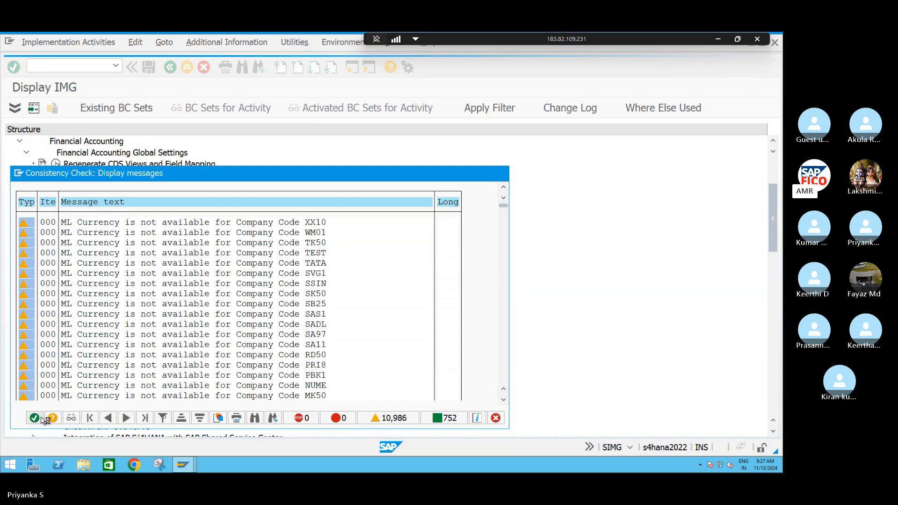
pyautogui.click(41, 417)
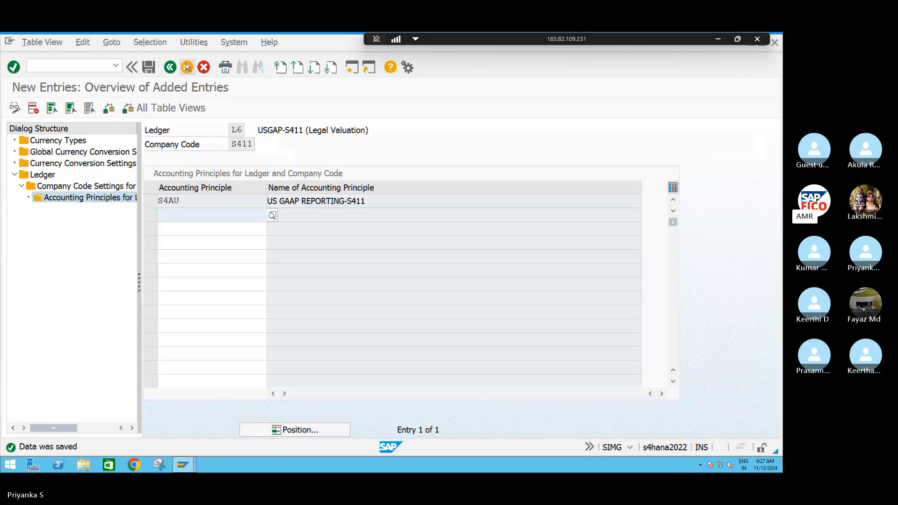
# Leave the ledger settings, accepting the consistency check message, and collapse the Ledger node in the IMG structure
pyautogui.click(170, 67)
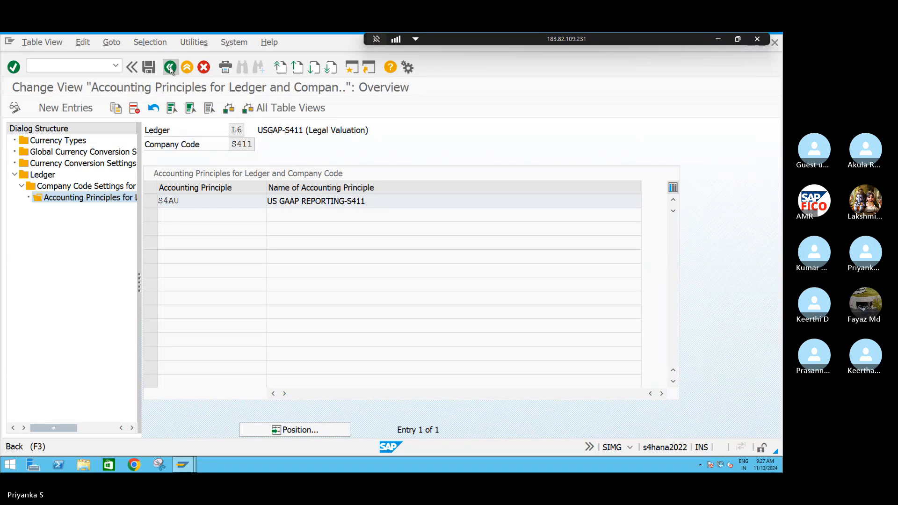
pyautogui.click(169, 68)
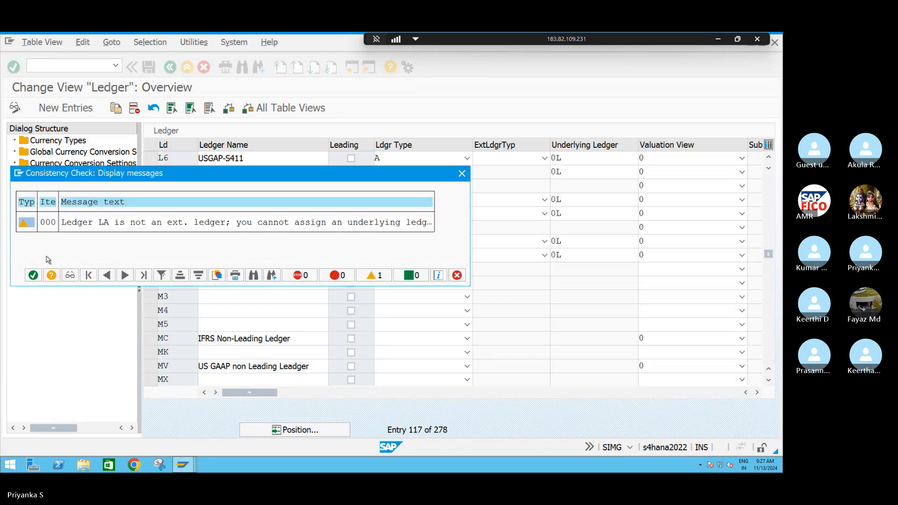
pyautogui.click(33, 275)
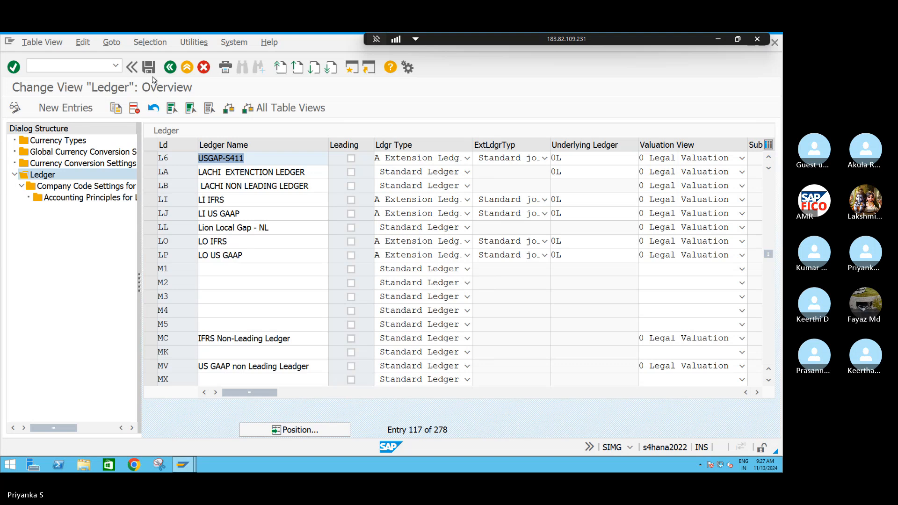
pyautogui.click(170, 68)
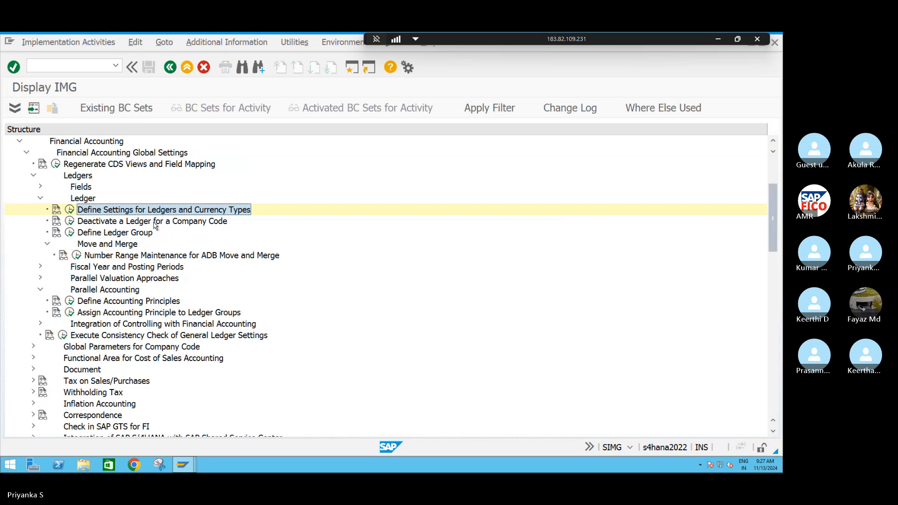
pyautogui.click(41, 199)
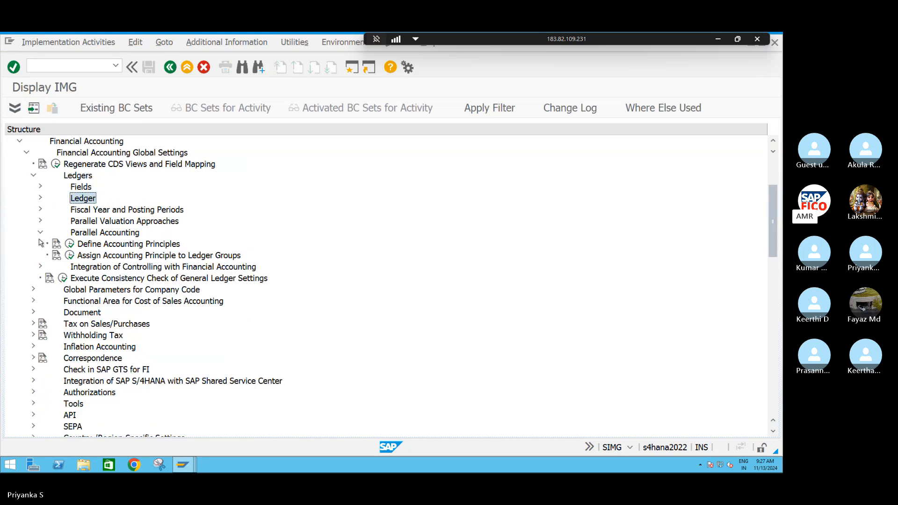
# Open the Define Ledger for CO Version activity under Controlling, General Controlling, Organization
pyautogui.scroll(-1, 40, 310)
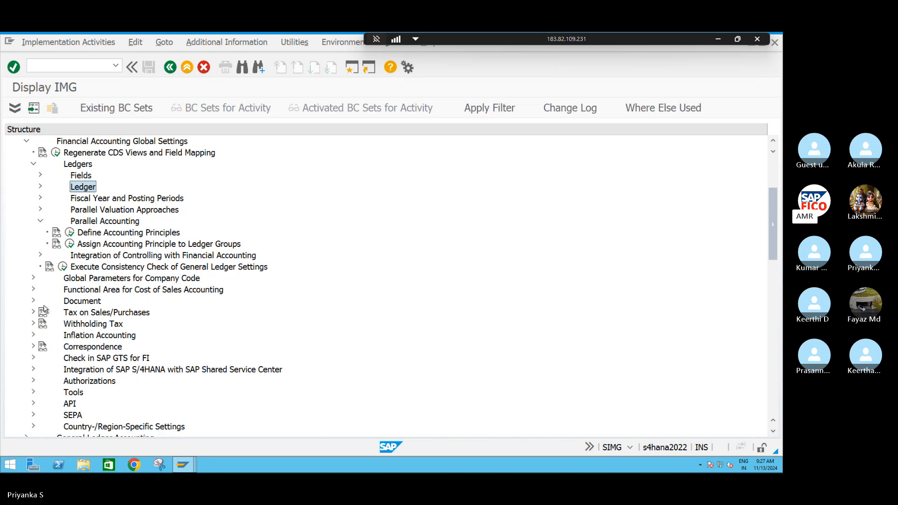
pyautogui.scroll(-1, 42, 304)
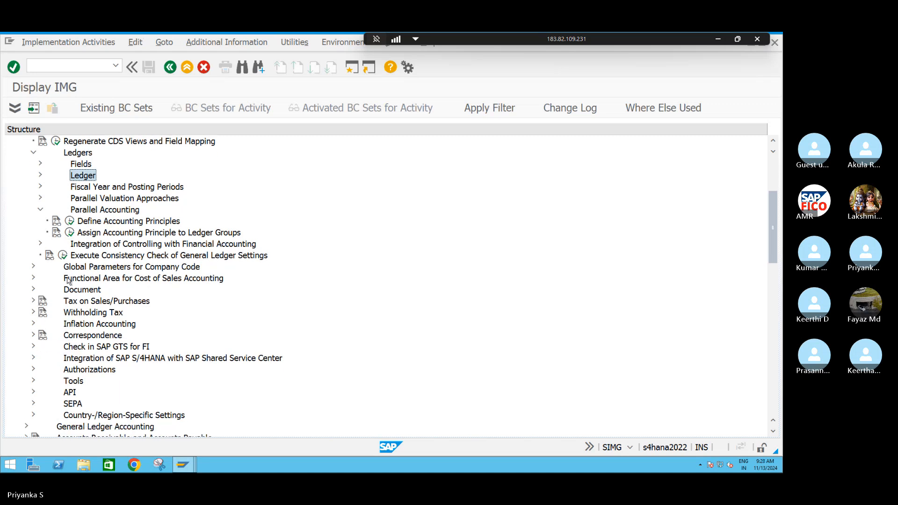
pyautogui.scroll(-1, 41, 300)
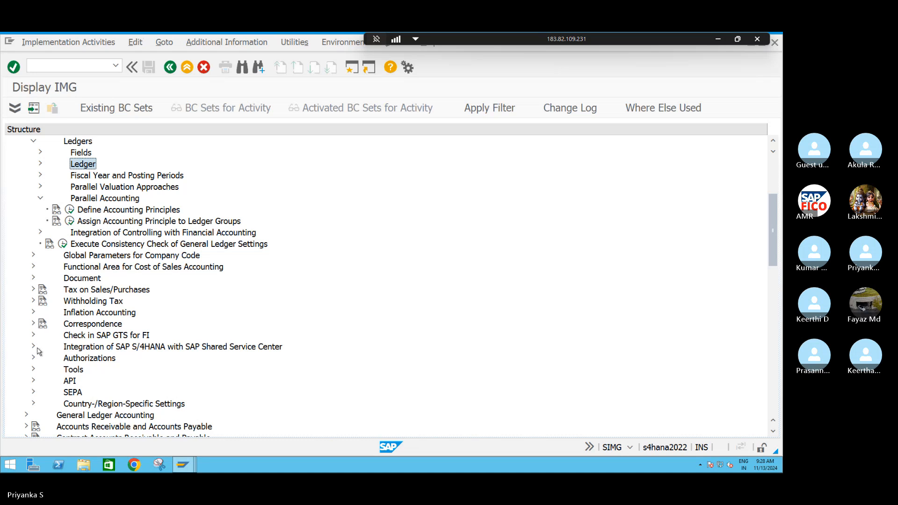
pyautogui.scroll(-1, 38, 359)
pyautogui.scroll(-1, 39, 359)
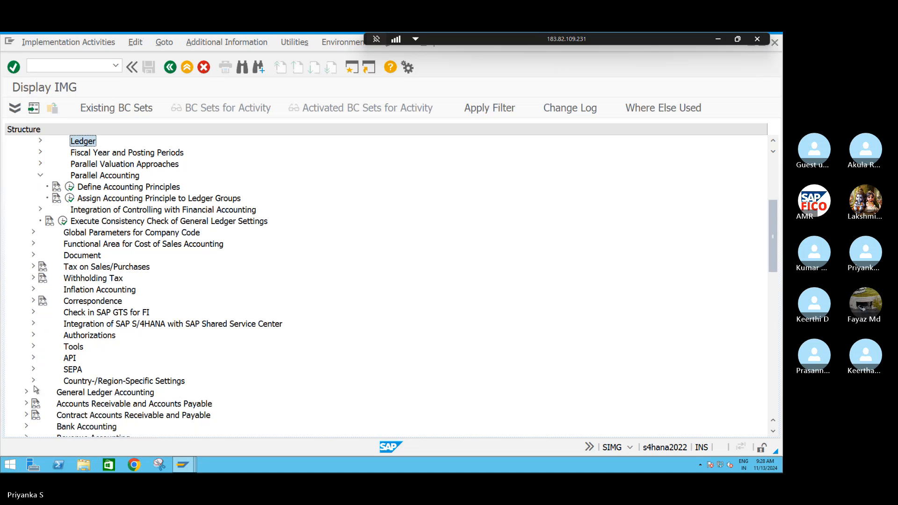
pyautogui.scroll(-5, 34, 397)
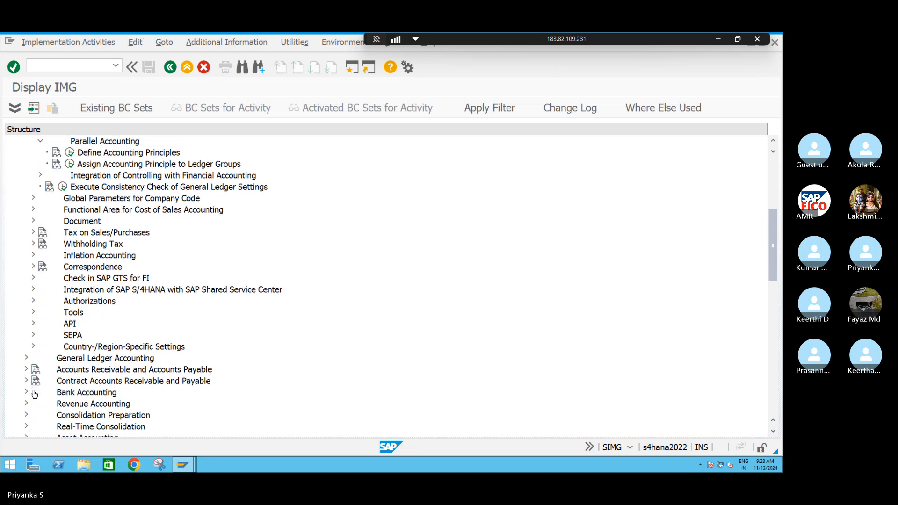
pyautogui.scroll(-2, 35, 391)
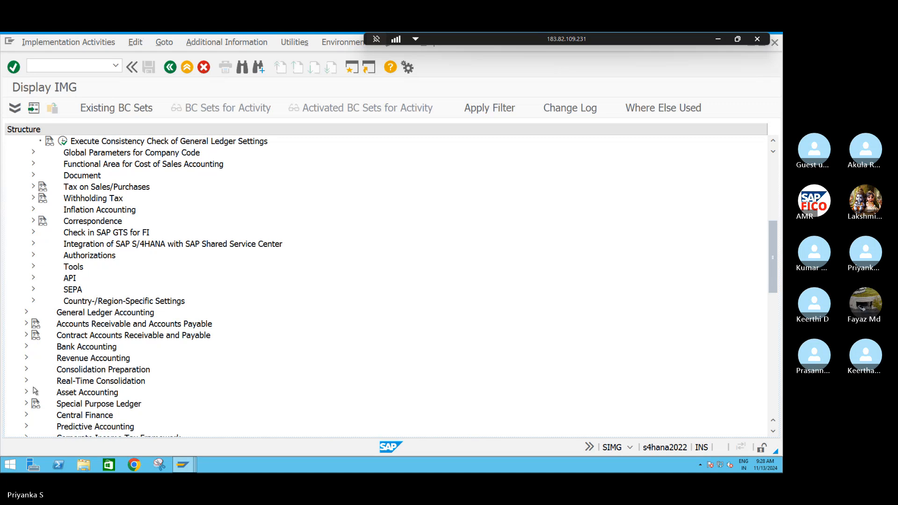
pyautogui.scroll(-4, 35, 391)
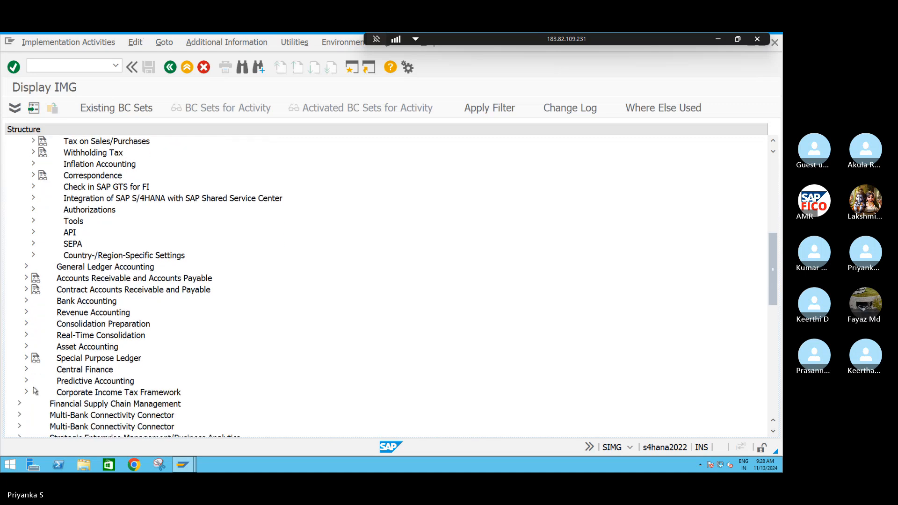
pyautogui.scroll(-6, 35, 391)
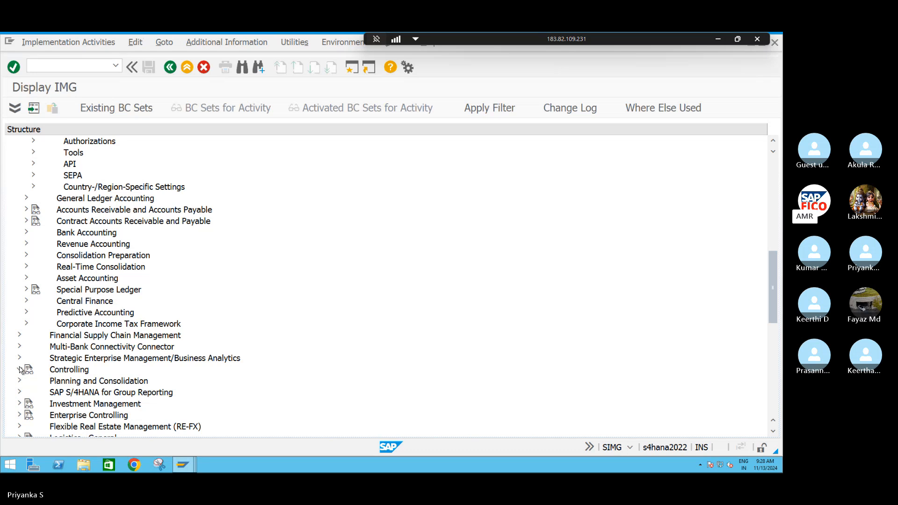
pyautogui.click(20, 369)
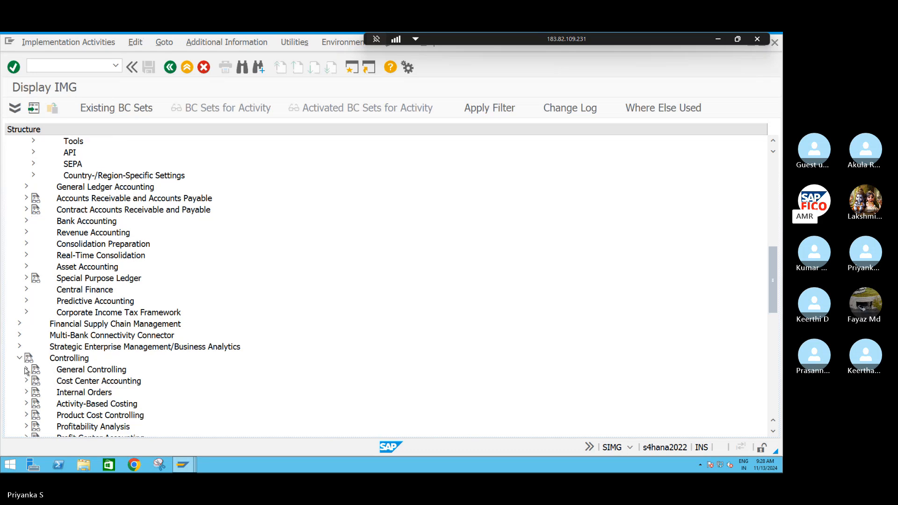
pyautogui.click(26, 369)
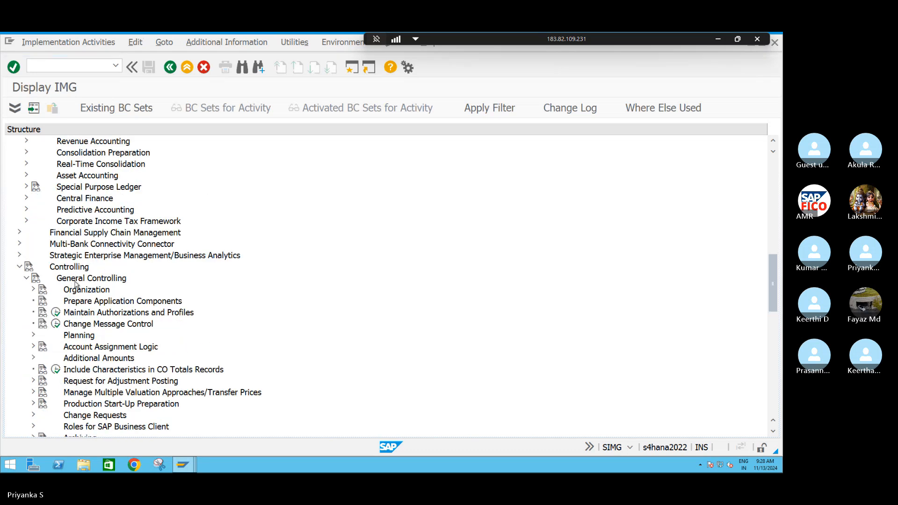
pyautogui.click(33, 290)
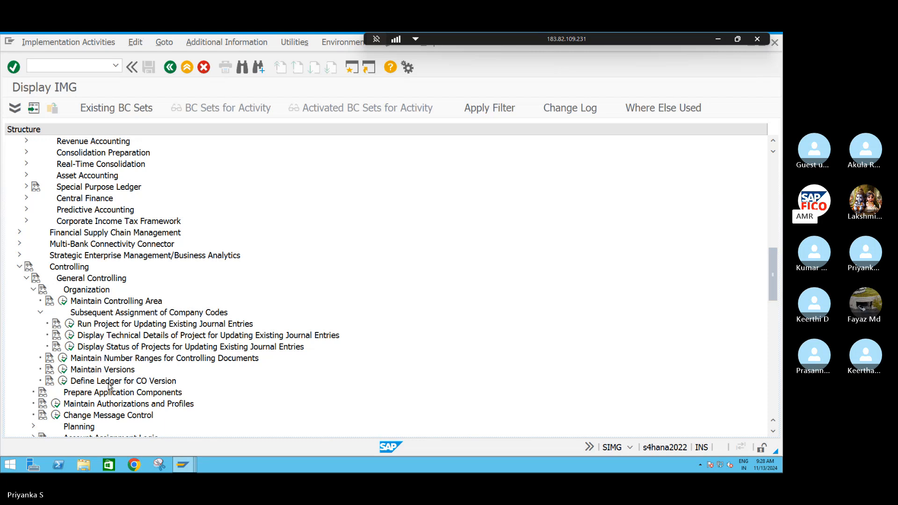
pyautogui.click(64, 381)
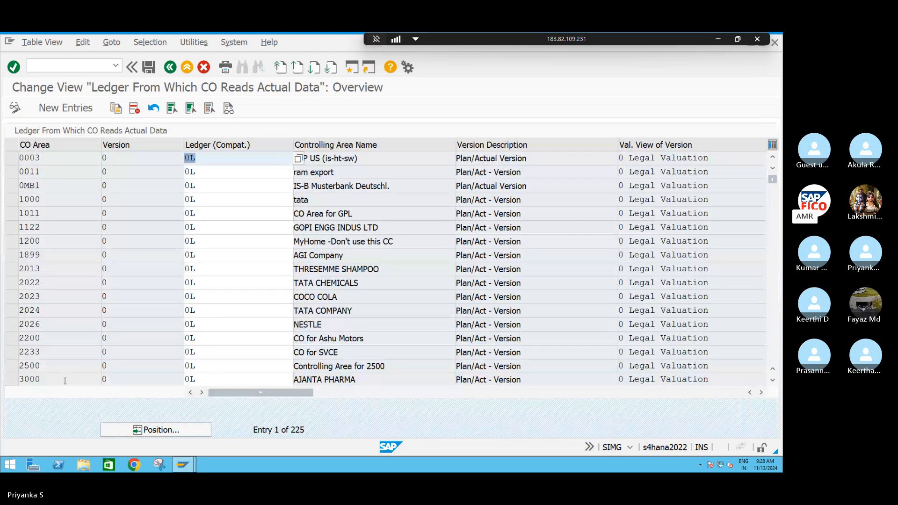
# Create a new entry assigning ledger 0L to version 0 of controlling area S4CA
pyautogui.click(65, 107)
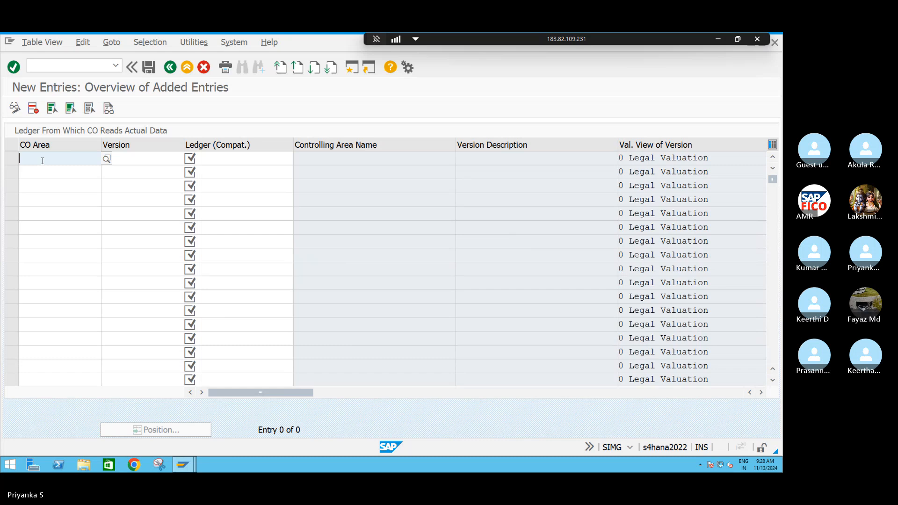
pyautogui.click(107, 159)
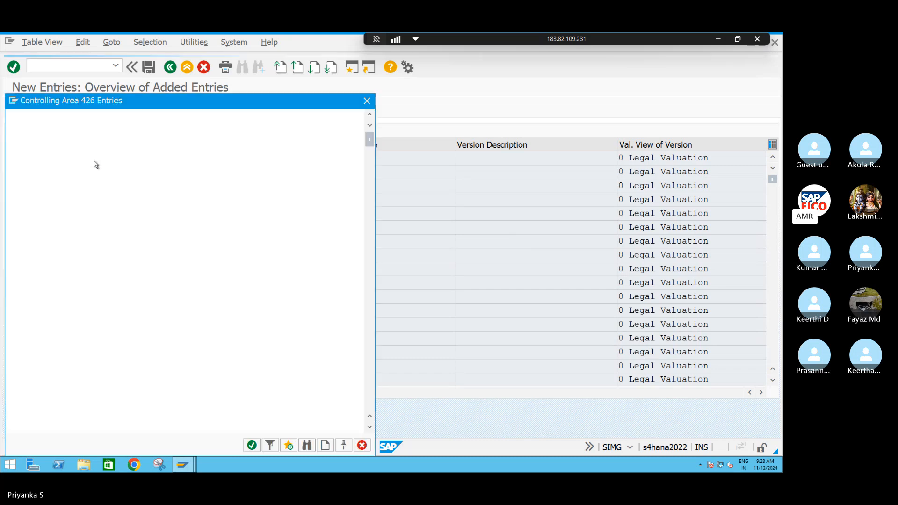
pyautogui.click(367, 104)
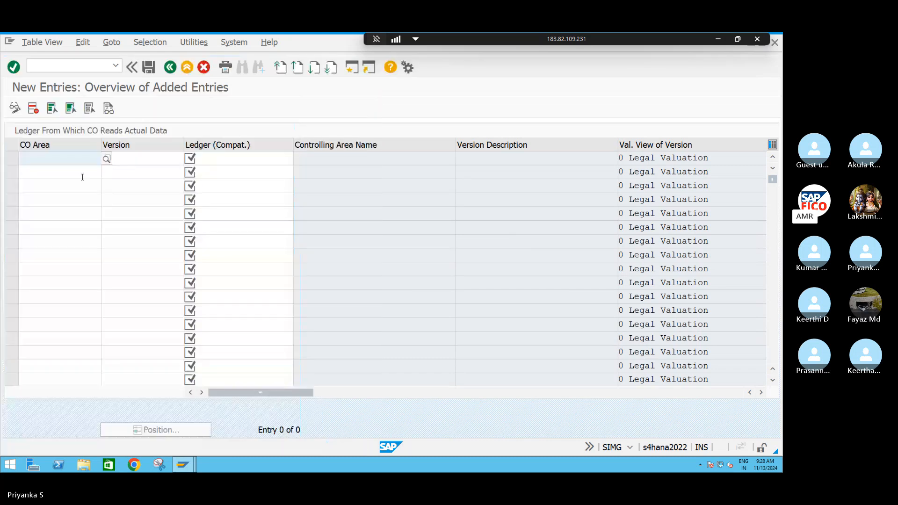
pyautogui.write('S4')
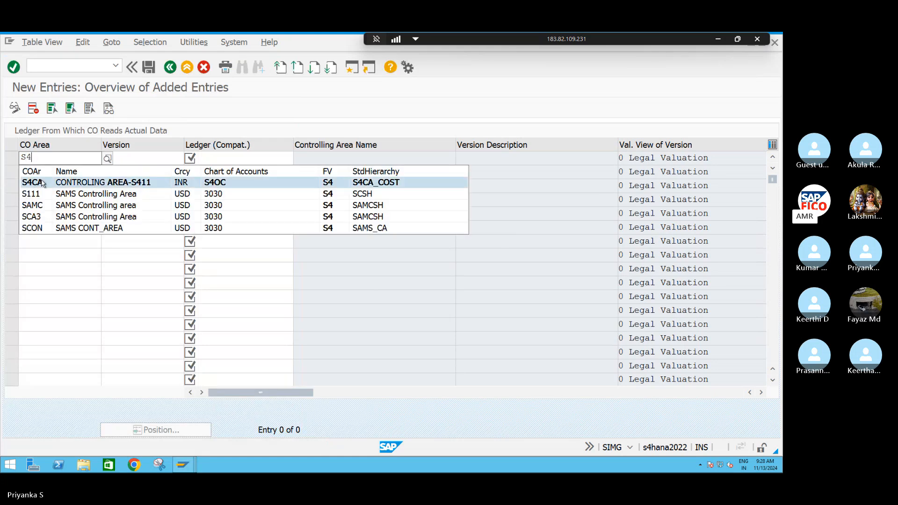
pyautogui.click(32, 183)
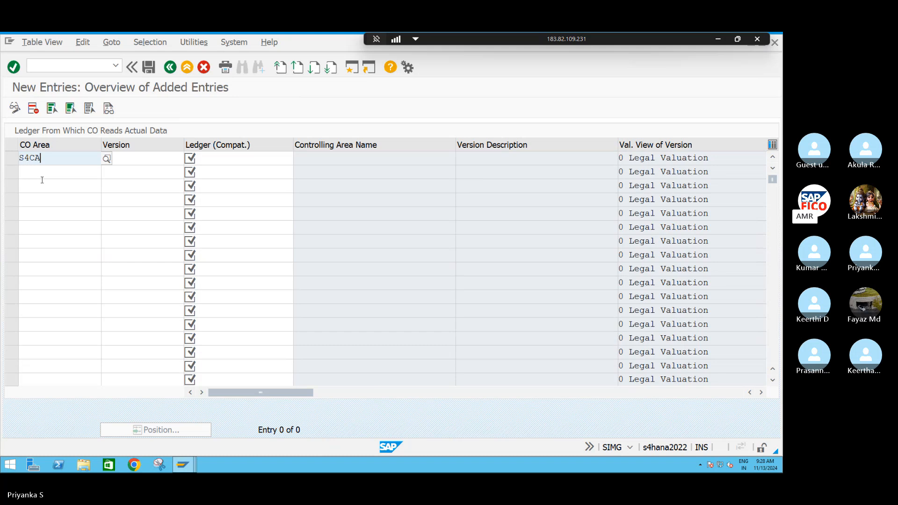
pyautogui.press('Tab')
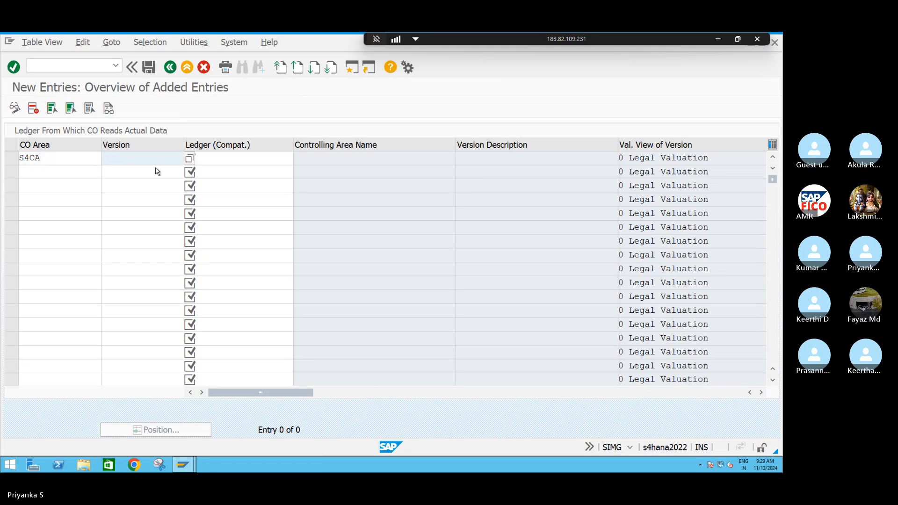
pyautogui.press('F4')
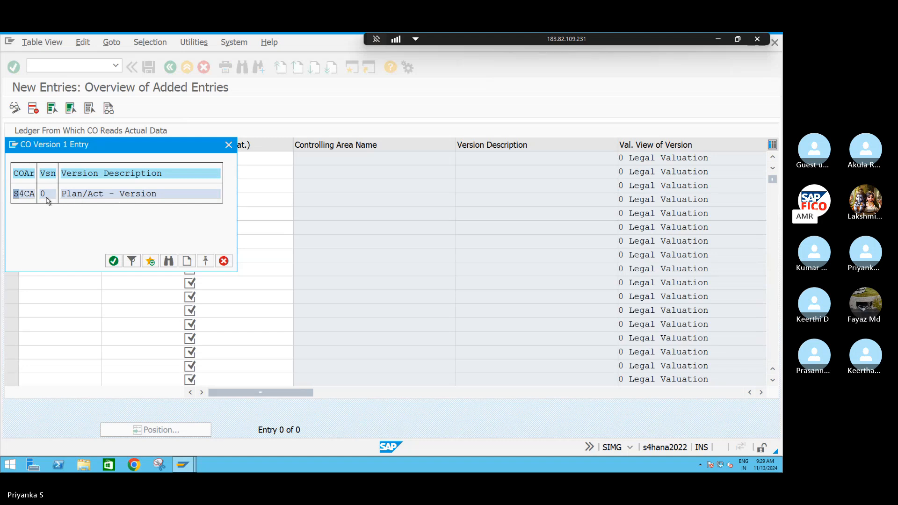
pyautogui.click(113, 260)
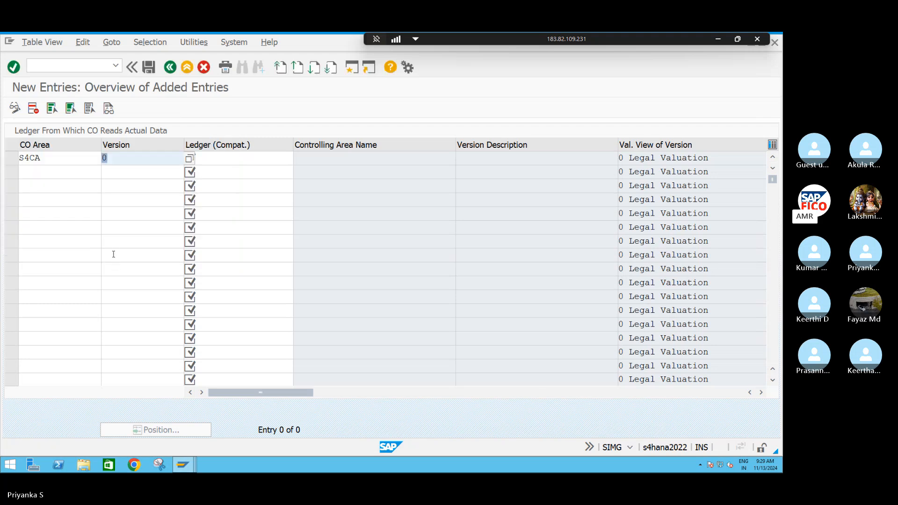
pyautogui.press('Tab')
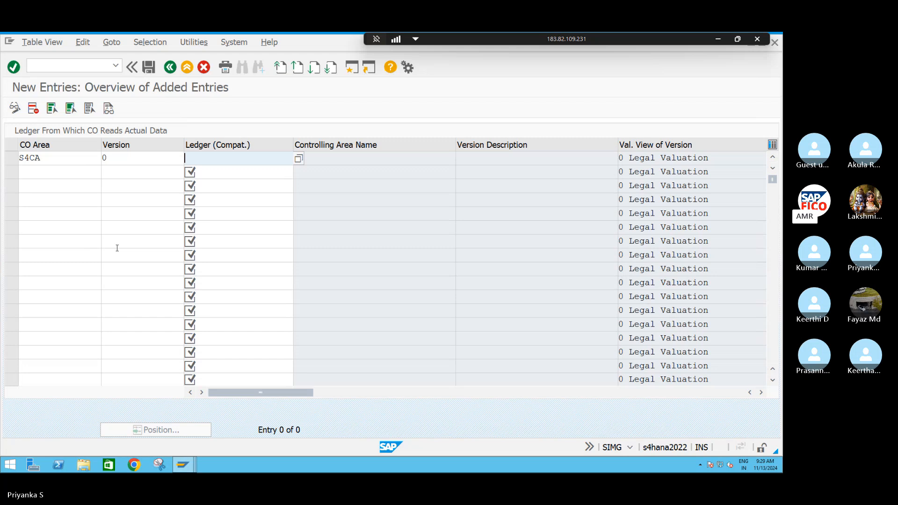
pyautogui.write('0L')
pyautogui.press('Return')
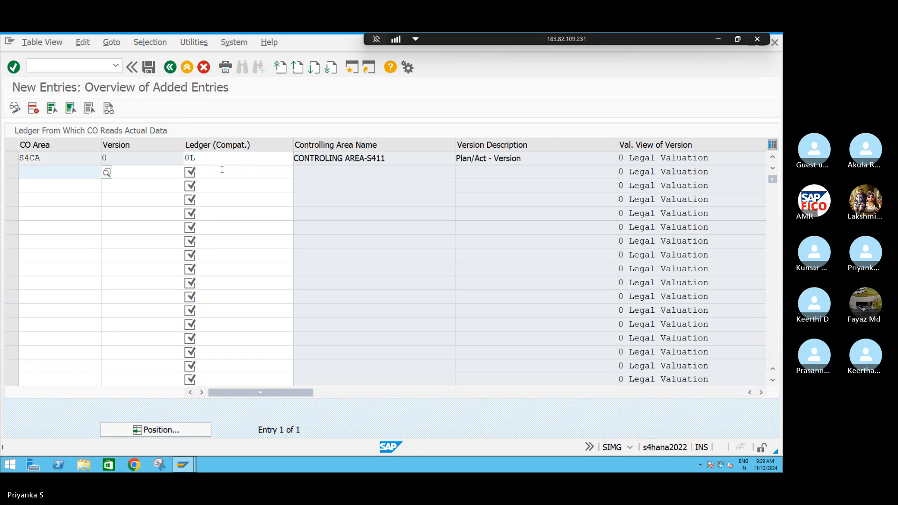
# Save the CO version ledger entry, accepting the consistency check messages and the proposed customizing request
pyautogui.click(147, 68)
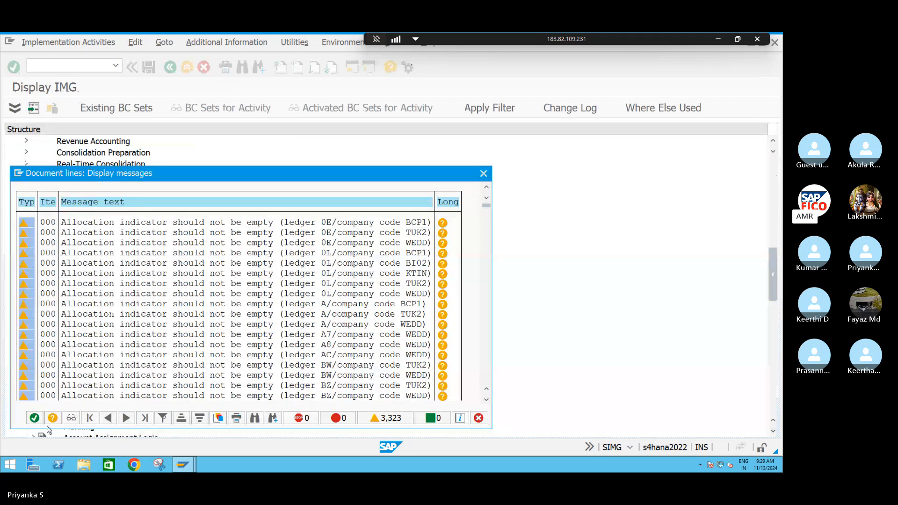
pyautogui.click(33, 420)
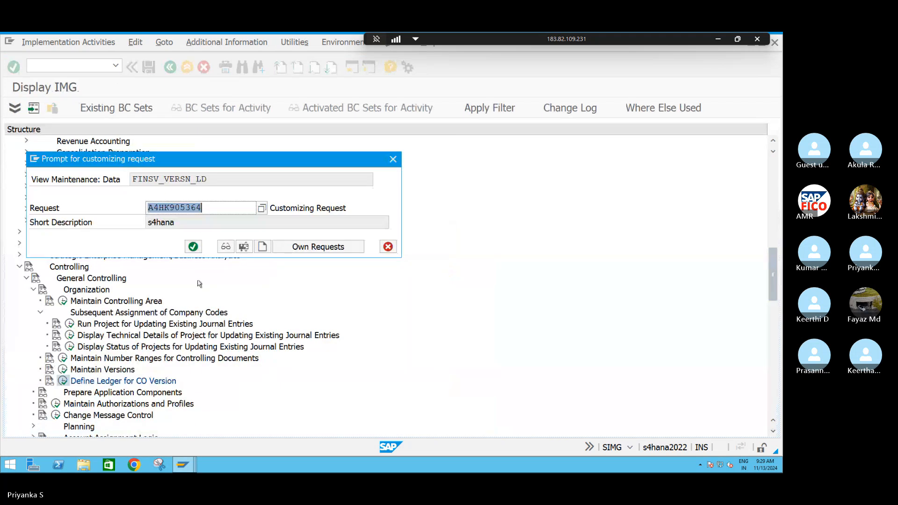
pyautogui.click(193, 247)
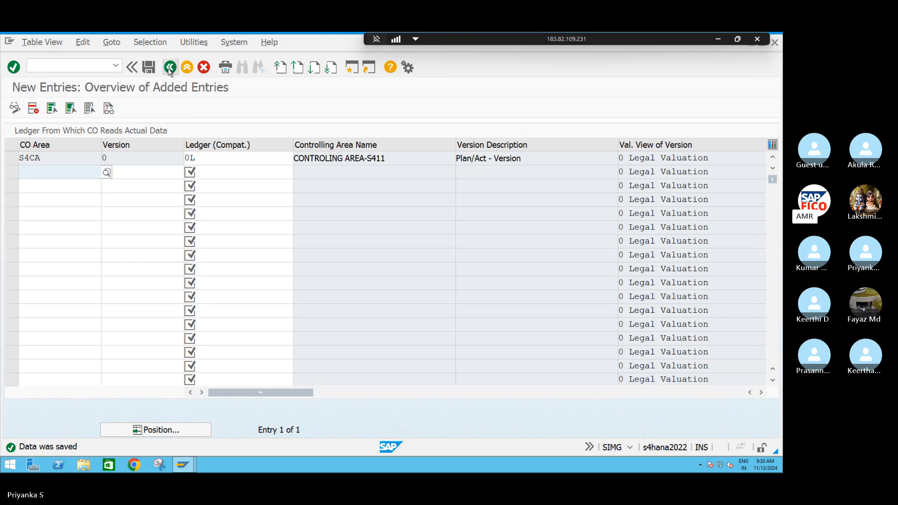
# Switch to the document type settings with transaction code /NOBA7
pyautogui.click(103, 66)
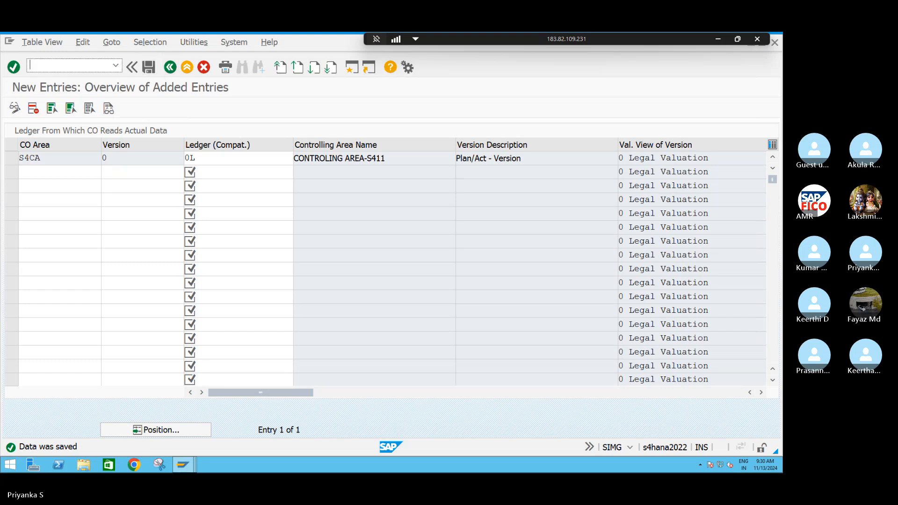
pyautogui.write('/B')
pyautogui.press('BackSpace')
pyautogui.write('NOBA7')
pyautogui.press('Return')
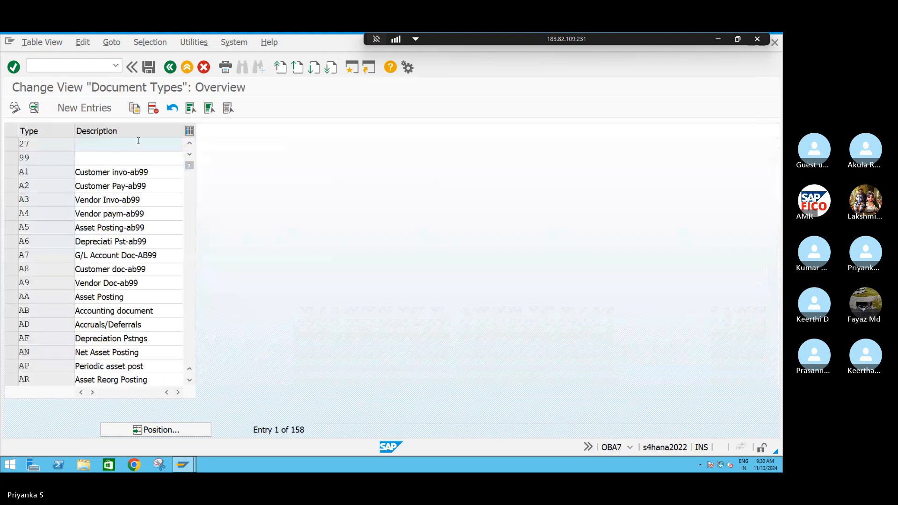
# Find document type SA (G/L Account Document) and open its details
pyautogui.click(163, 432)
pyautogui.write('SA')
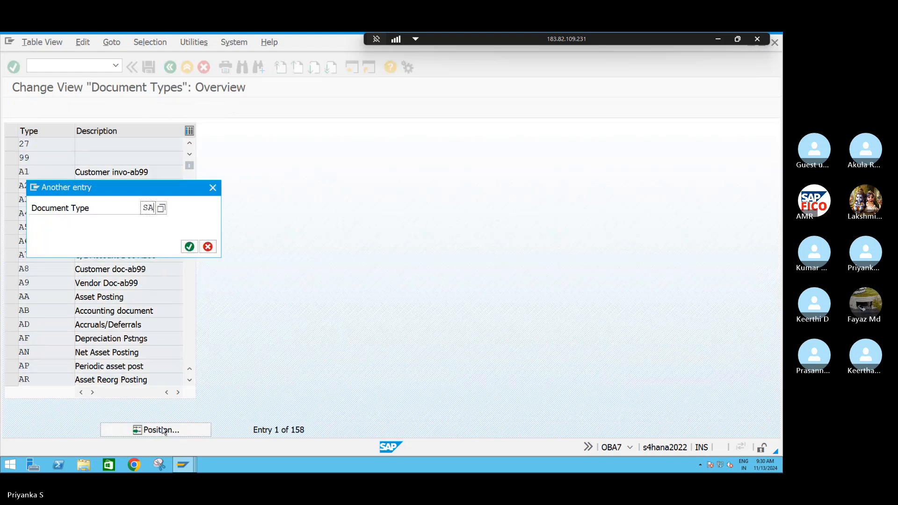
pyautogui.press('Return')
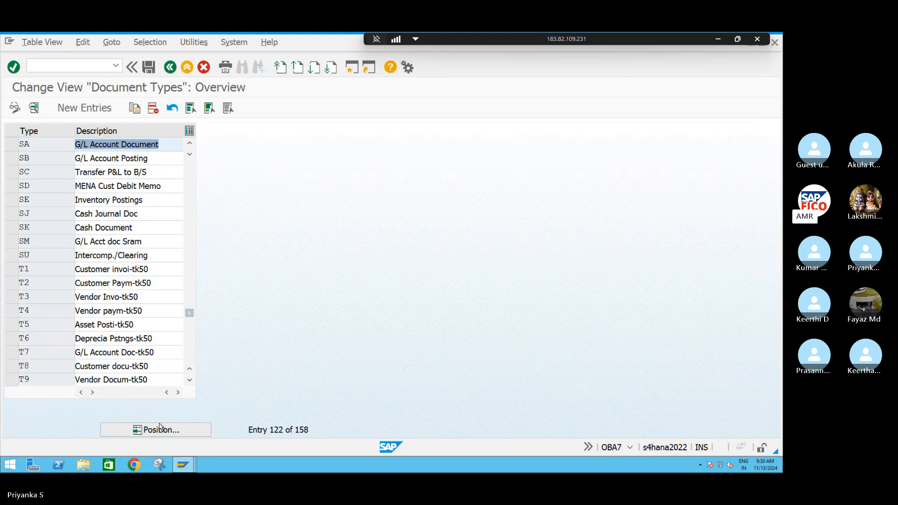
pyautogui.click(39, 150)
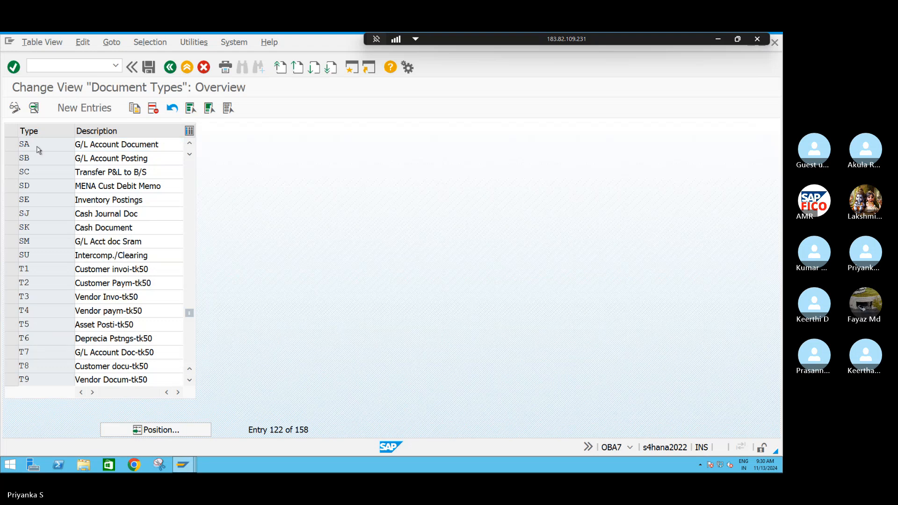
pyautogui.doubleClick(39, 150)
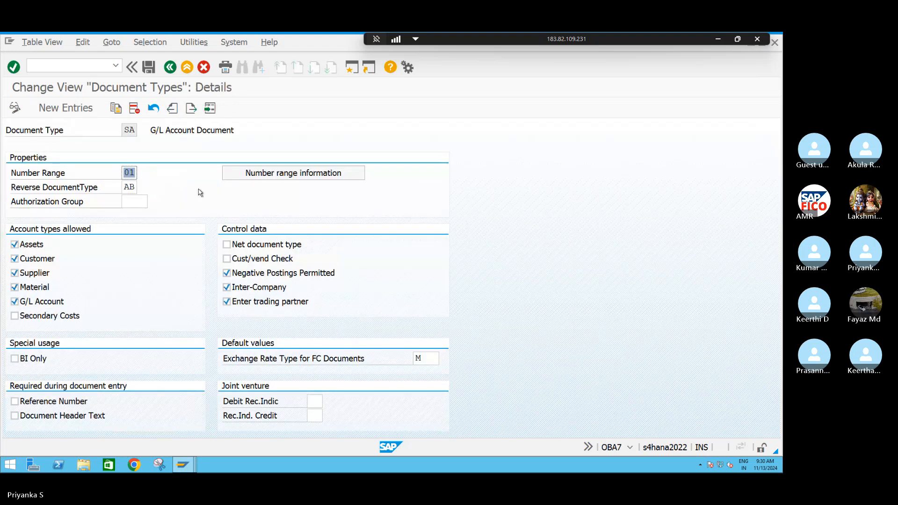
# Open the accounting document number range intervals of company code S411 for editing from the document type's number range information
pyautogui.click(290, 173)
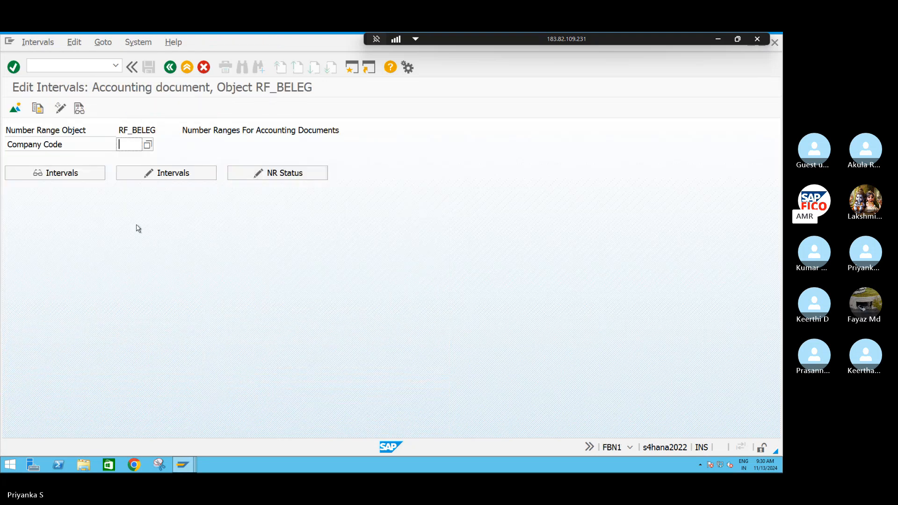
pyautogui.write('S411')
pyautogui.click(161, 174)
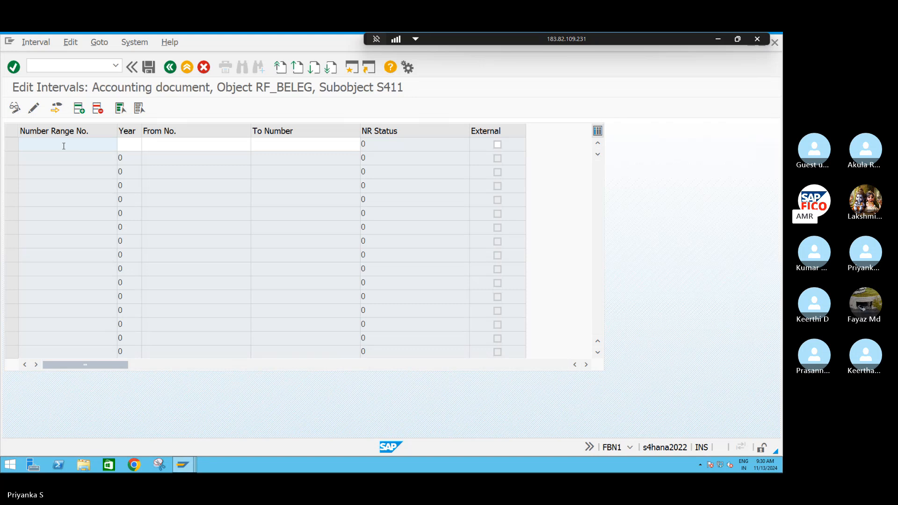
# Enter number range interval 01 for year 2024, running from 1 to 1000
pyautogui.write('01')
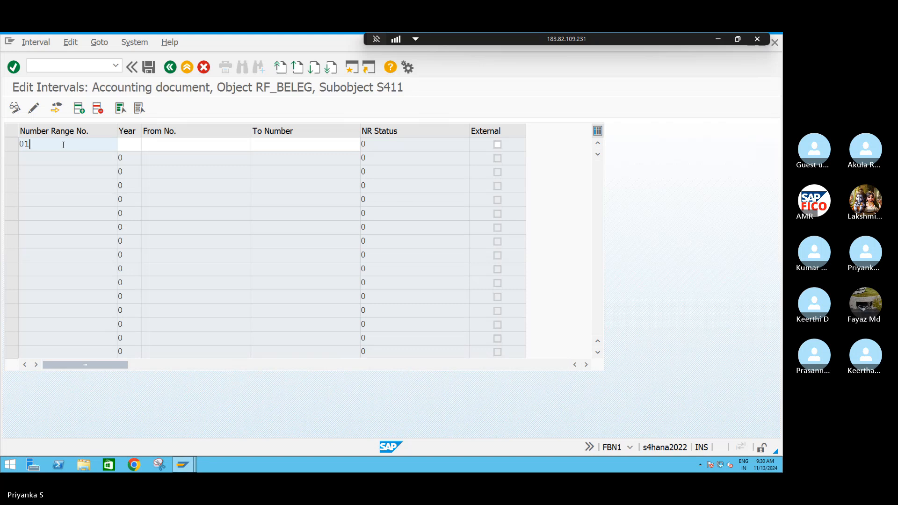
pyautogui.press('Tab')
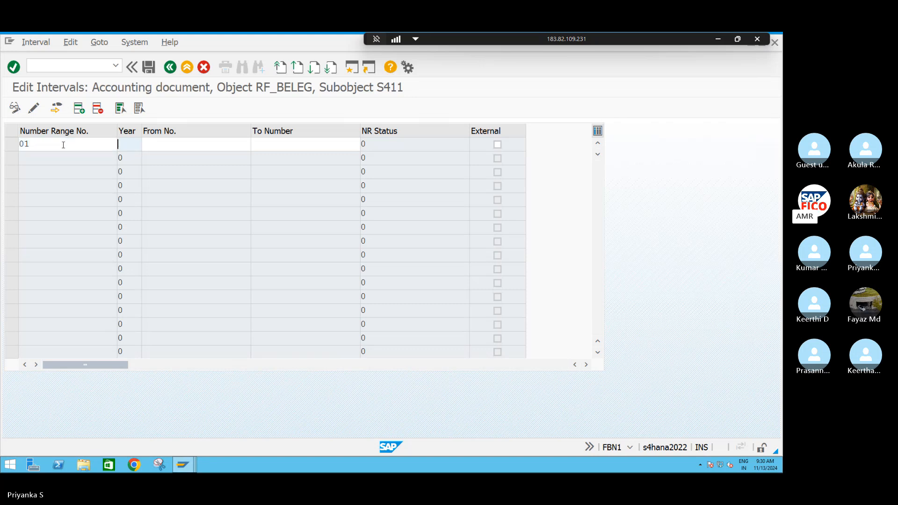
pyautogui.write('2024')
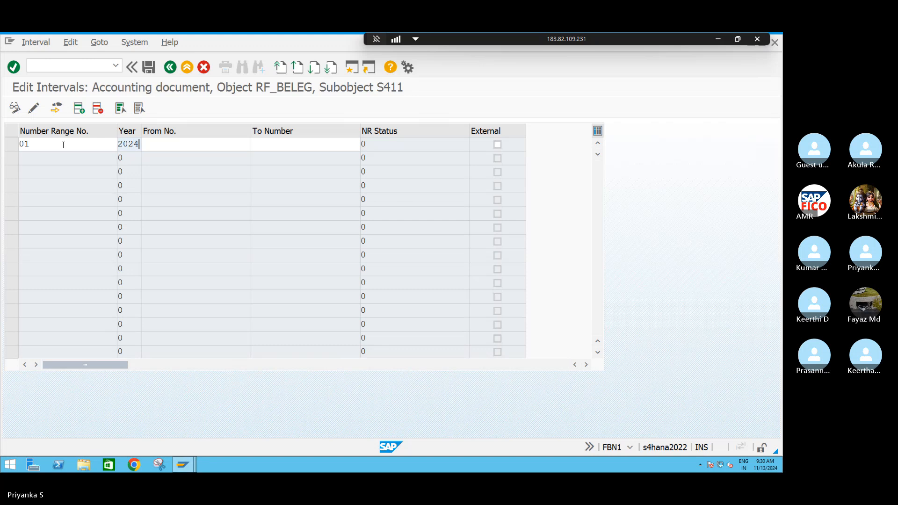
pyautogui.press('Tab')
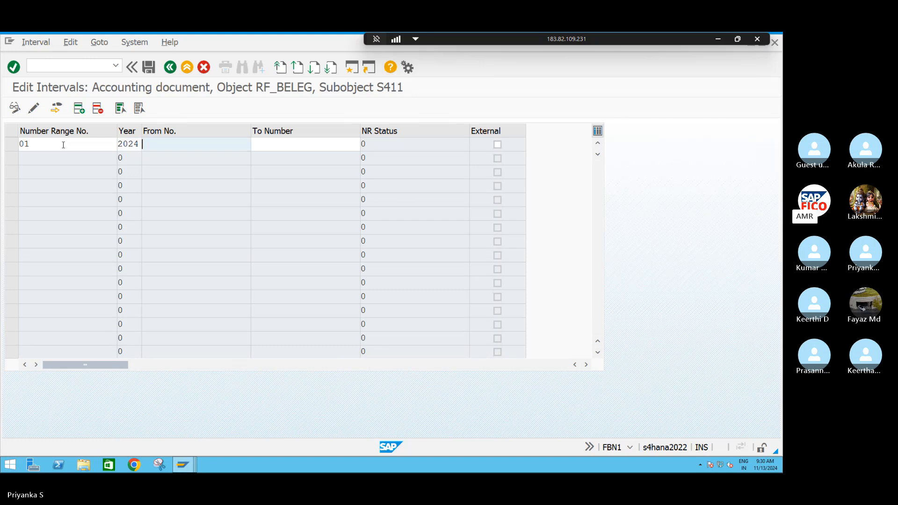
pyautogui.write('1')
pyautogui.press('Tab')
pyautogui.write('1000')
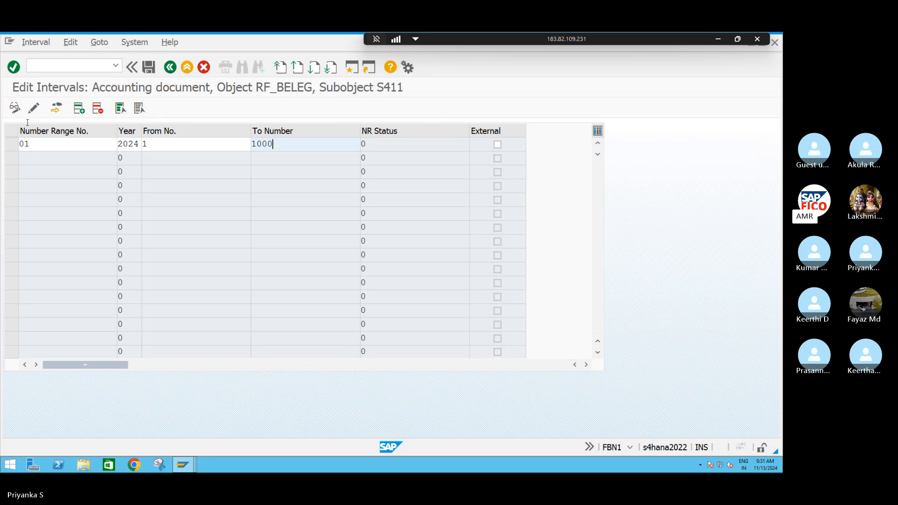
# Insert a second number range interval, 02, for year 2024, running from 1001 to 1500
pyautogui.click(79, 109)
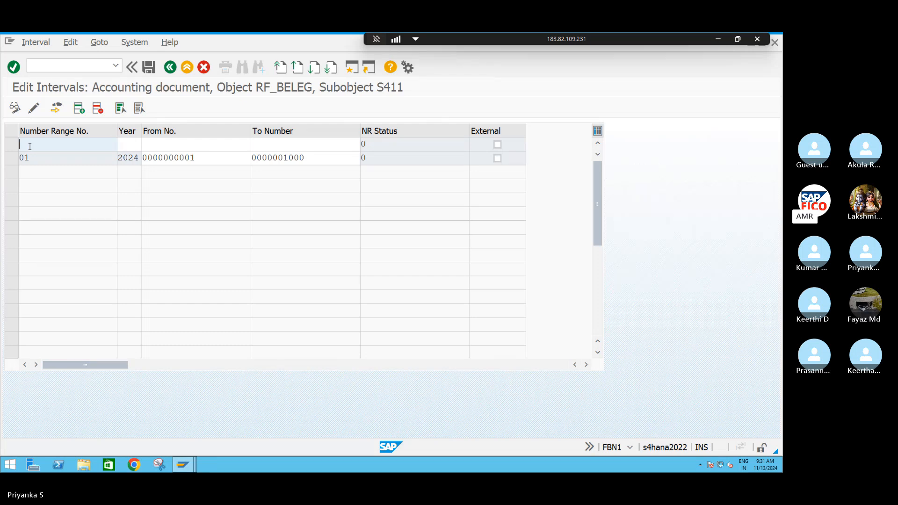
pyautogui.write('02')
pyautogui.press('Tab')
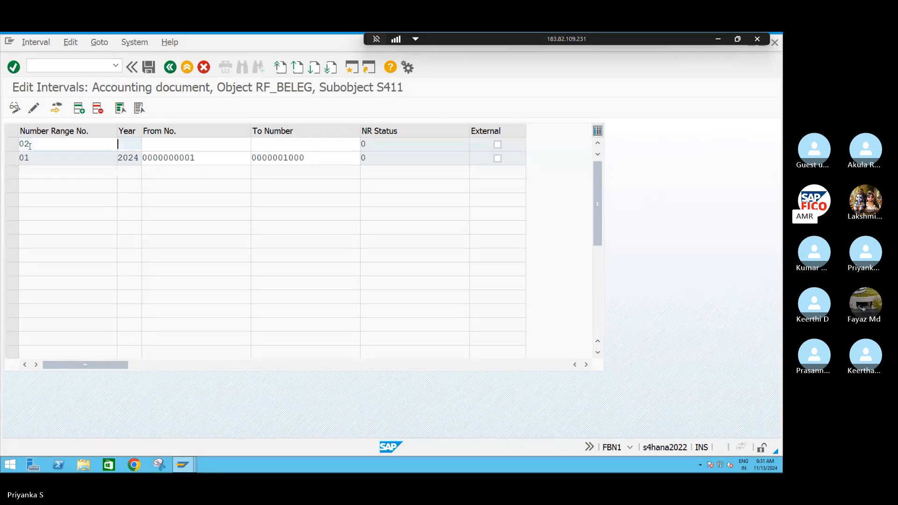
pyautogui.write('2024')
pyautogui.press('Tab')
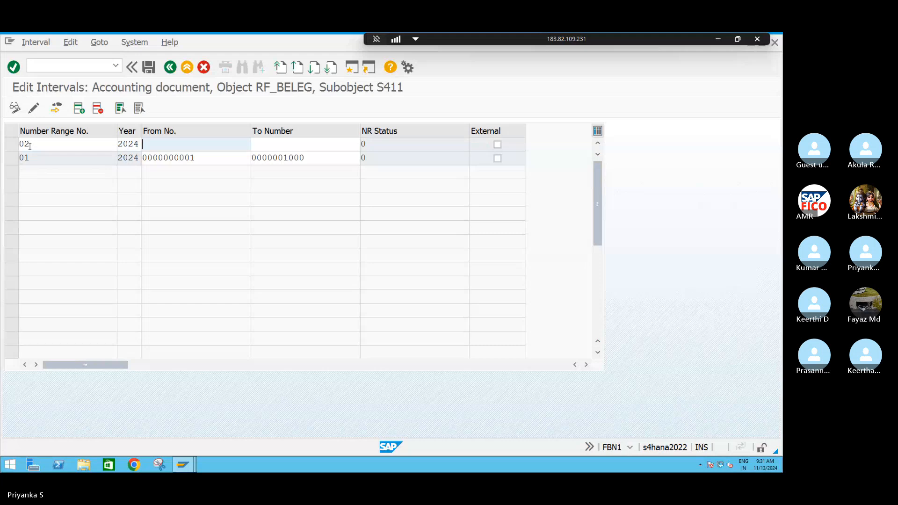
pyautogui.write('1001')
pyautogui.press('Tab')
pyautogui.write('1')
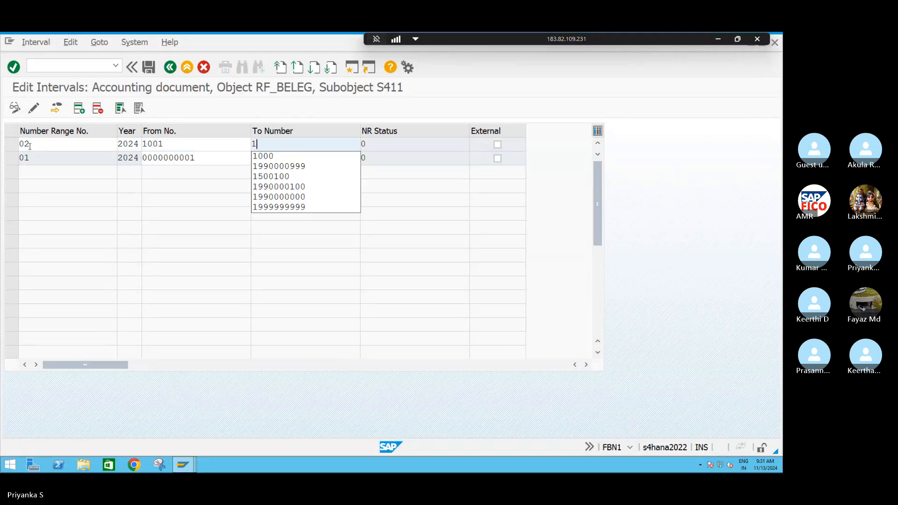
pyautogui.write('500')
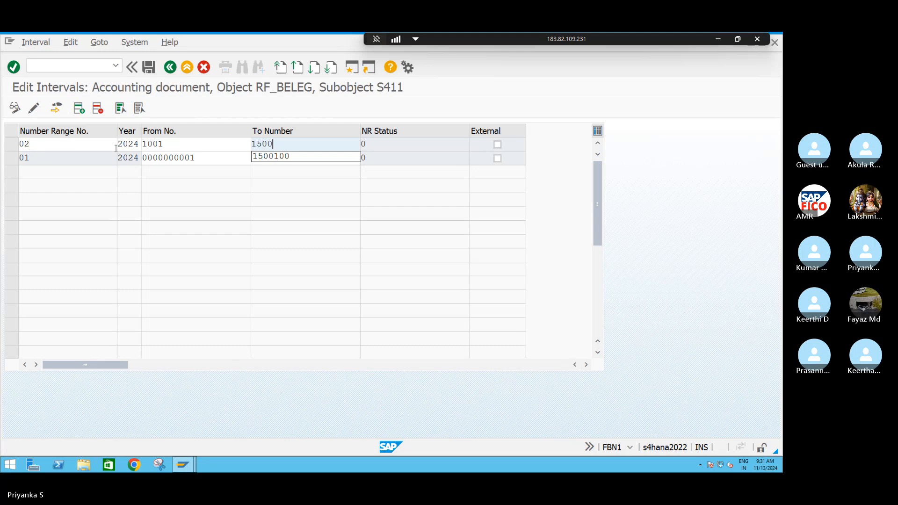
# Confirm the two intervals and save them, acknowledging the number range transport notice
pyautogui.click(298, 140)
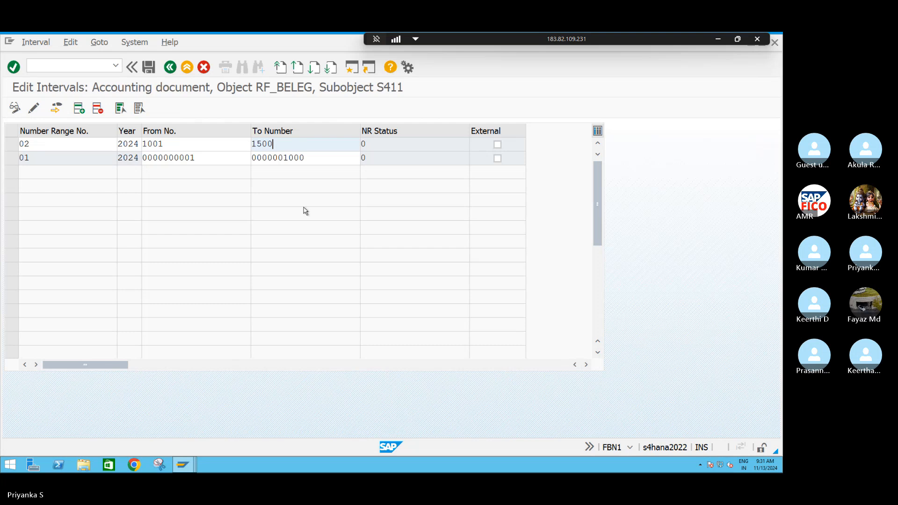
pyautogui.press('Return')
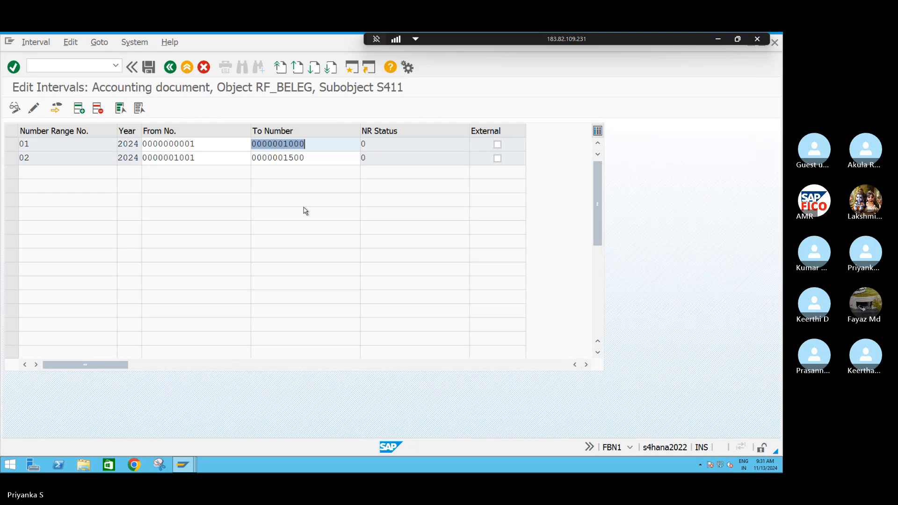
pyautogui.hotkey('ctrl', 's')
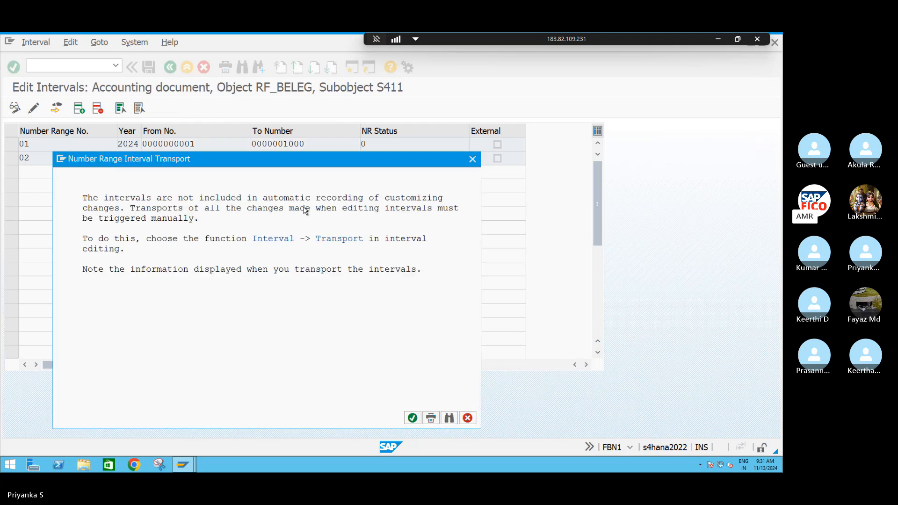
pyautogui.press('Return')
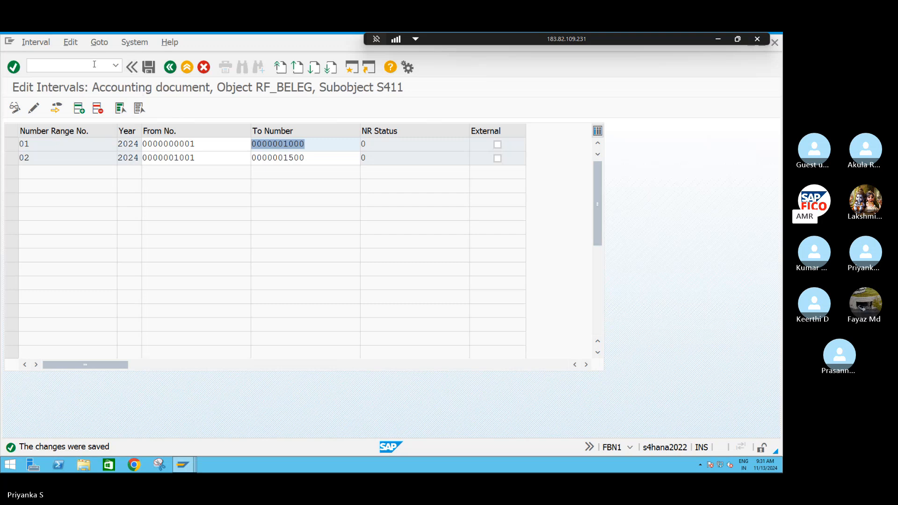
# Leave the number range and document type maintenance and open the SAP Reference IMG through transaction SPRO
pyautogui.click(114, 66)
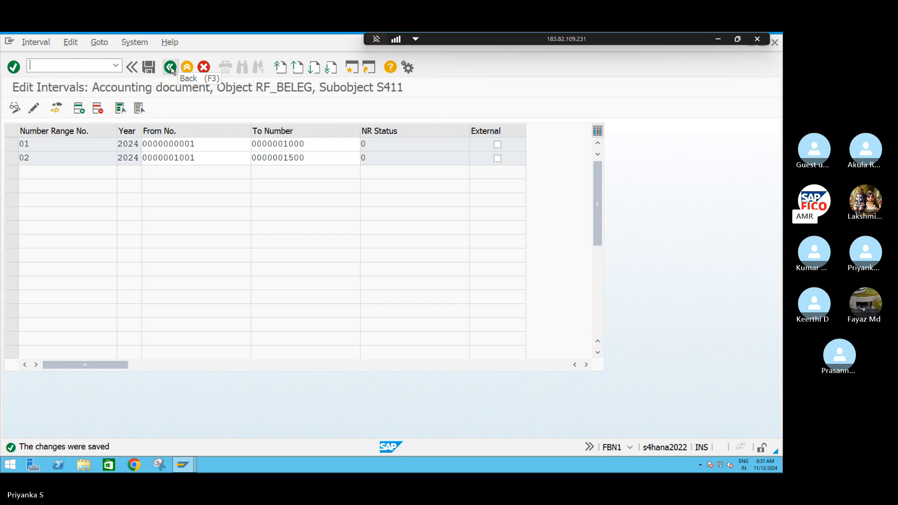
pyautogui.click(170, 68)
pyautogui.click(170, 68)
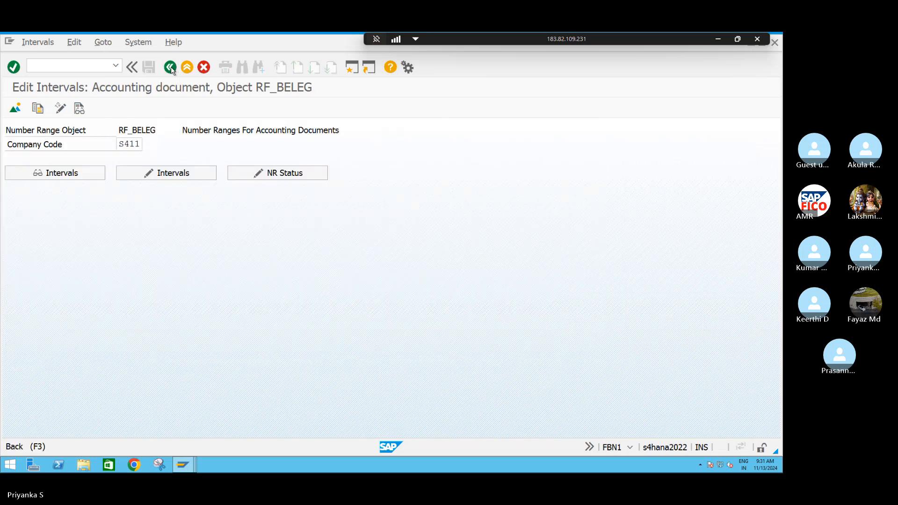
pyautogui.click(170, 69)
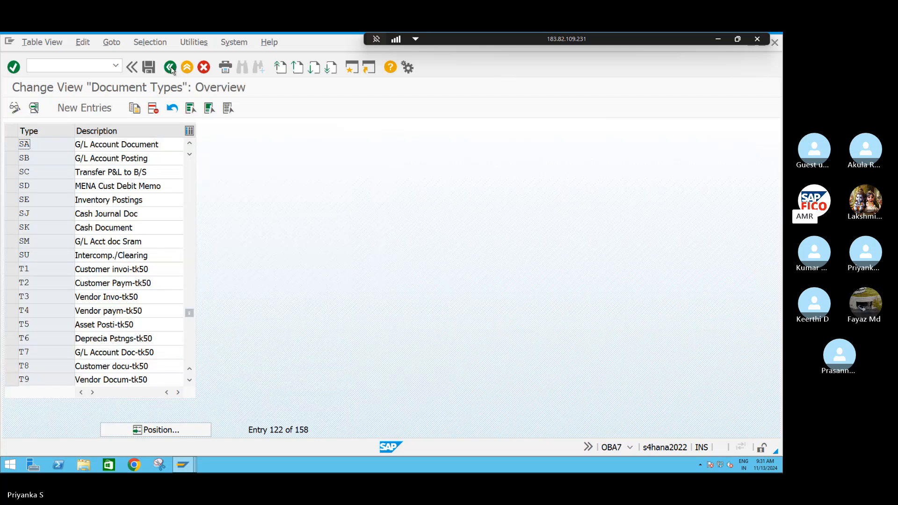
pyautogui.click(77, 65)
pyautogui.write('/NSPRO')
pyautogui.press('Return')
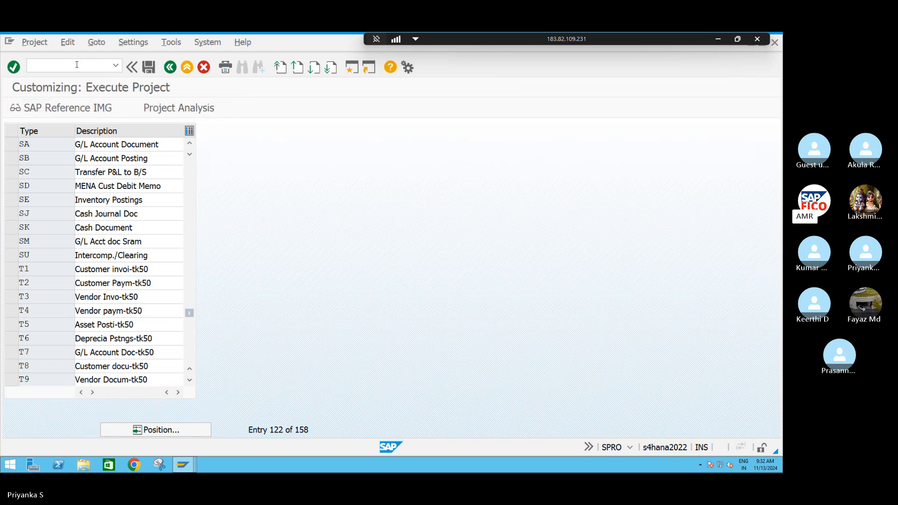
pyautogui.click(53, 113)
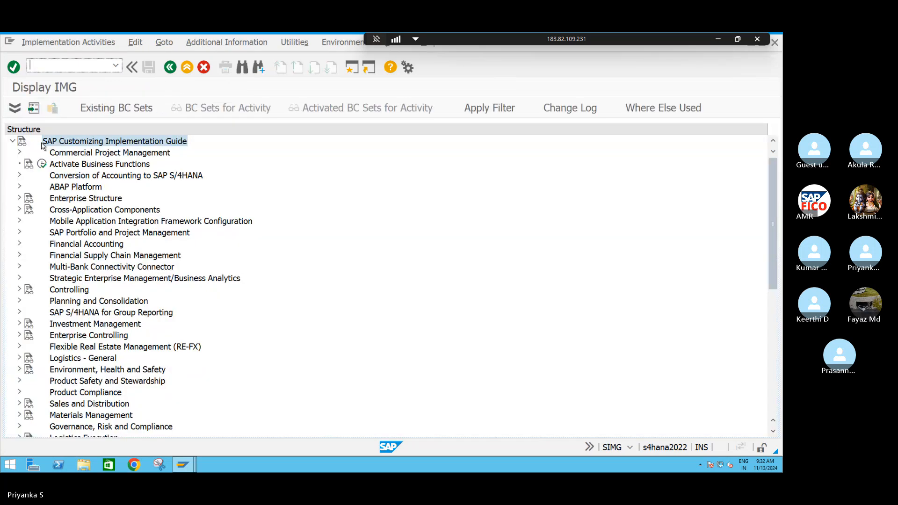
# Open the Financial Accounting customizing activity Define Document Types in a Ledger for ledger L4 and start new entries
pyautogui.click(19, 244)
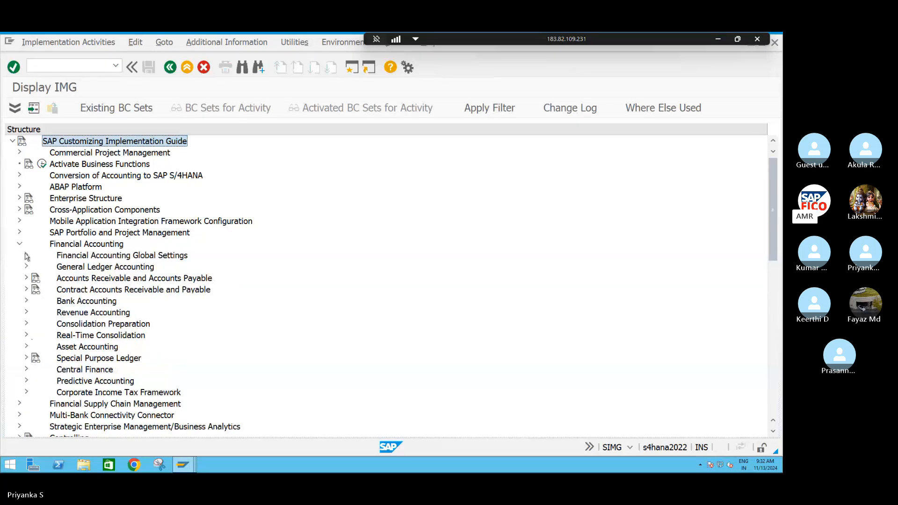
pyautogui.click(26, 255)
pyautogui.scroll(-1, 28, 258)
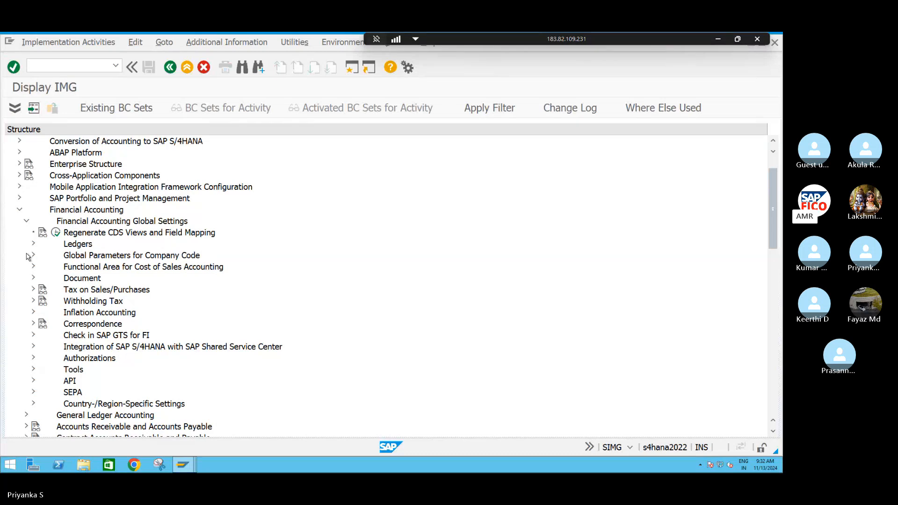
pyautogui.click(33, 279)
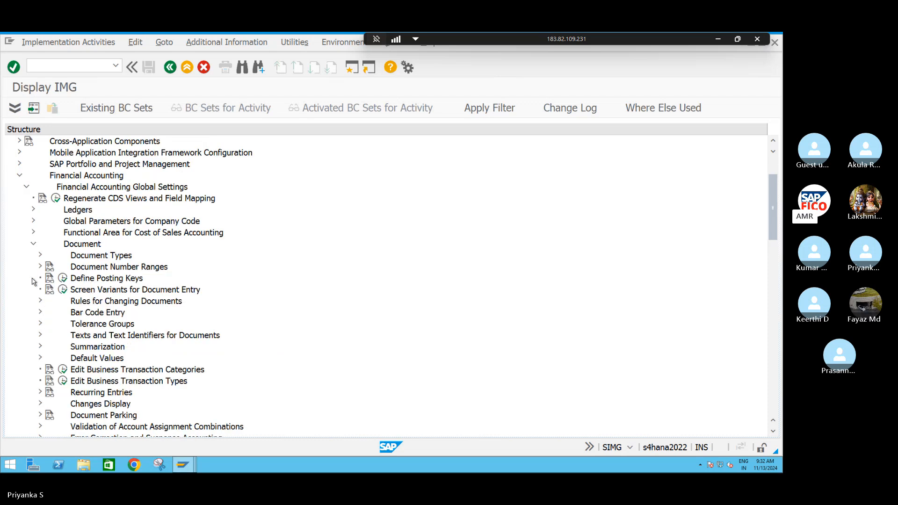
pyautogui.click(41, 255)
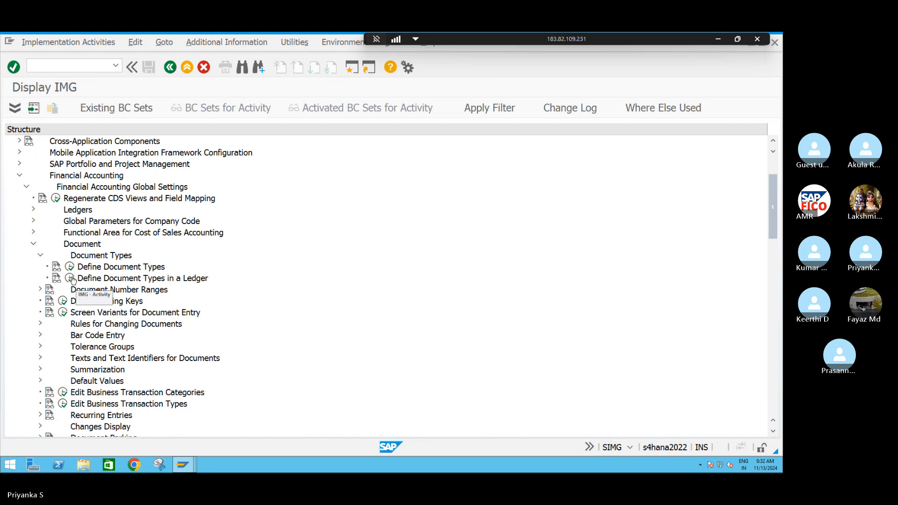
pyautogui.click(71, 278)
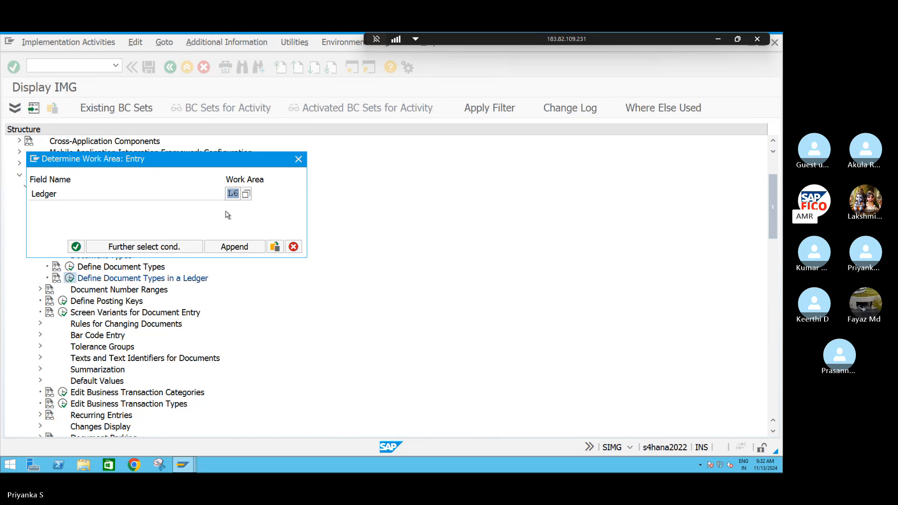
pyautogui.write('L4')
pyautogui.click(75, 246)
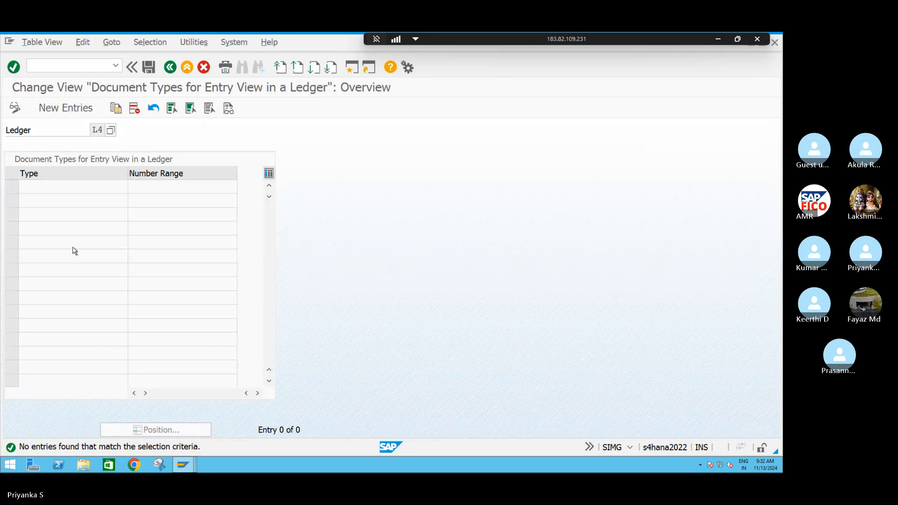
pyautogui.click(60, 109)
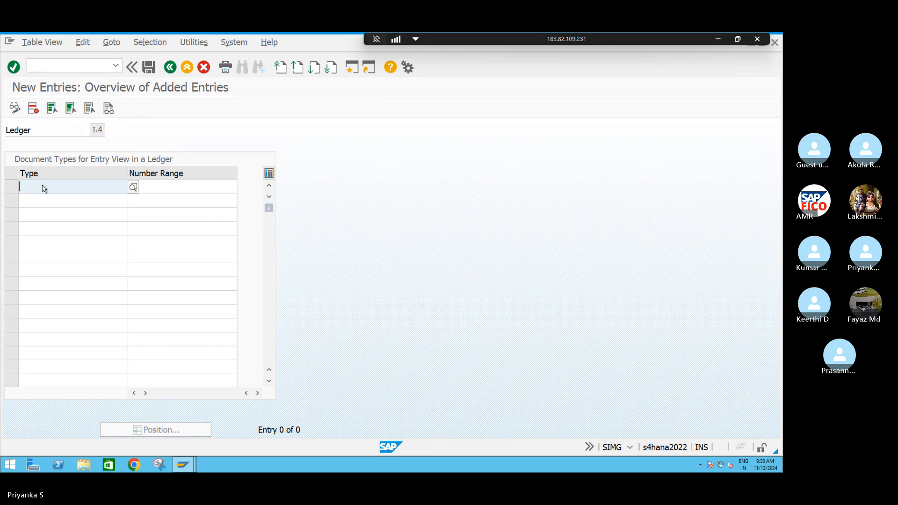
pyautogui.press('F4')
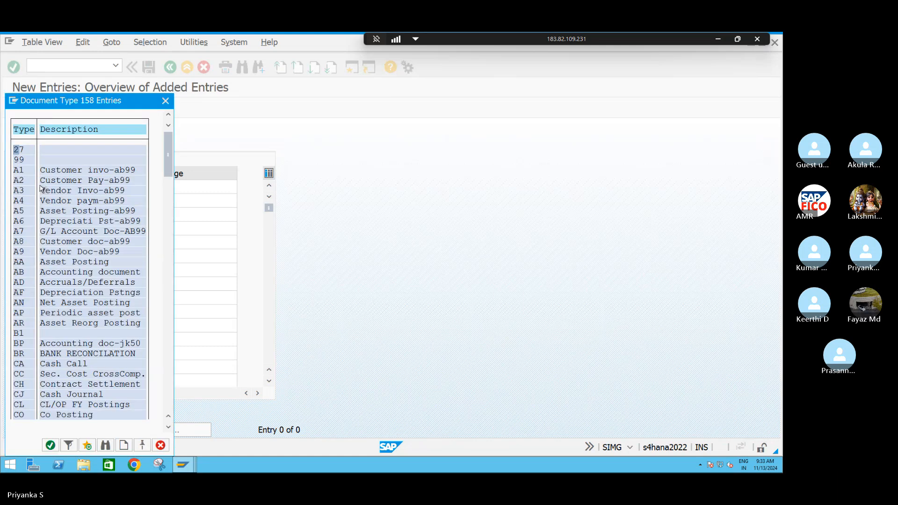
pyautogui.scroll(-1, 36, 356)
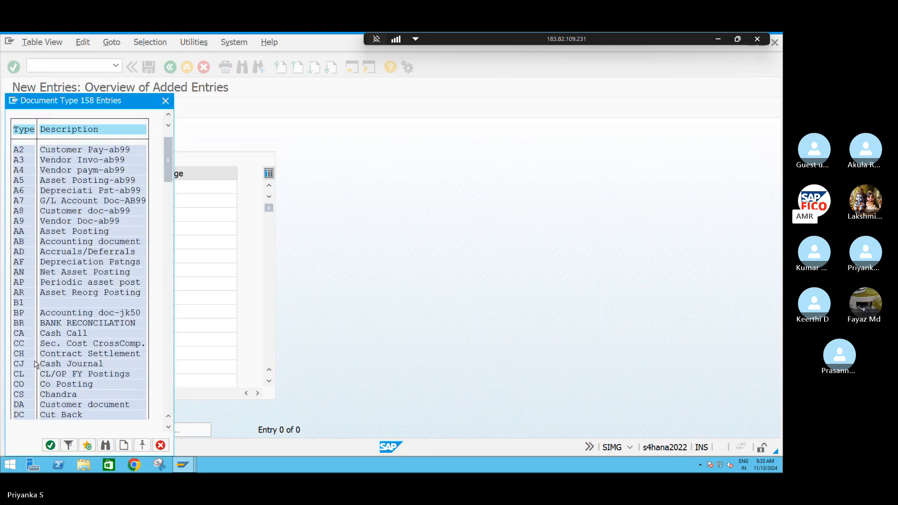
pyautogui.scroll(-1, 38, 363)
pyautogui.click(165, 100)
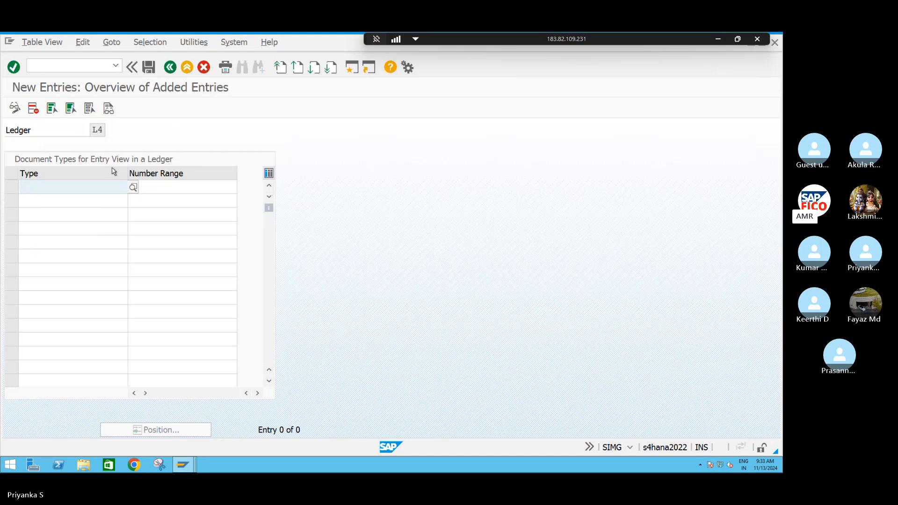
# Enter document types SA and AB as the new entries for ledger L4
pyautogui.click(66, 190)
pyautogui.write('SA')
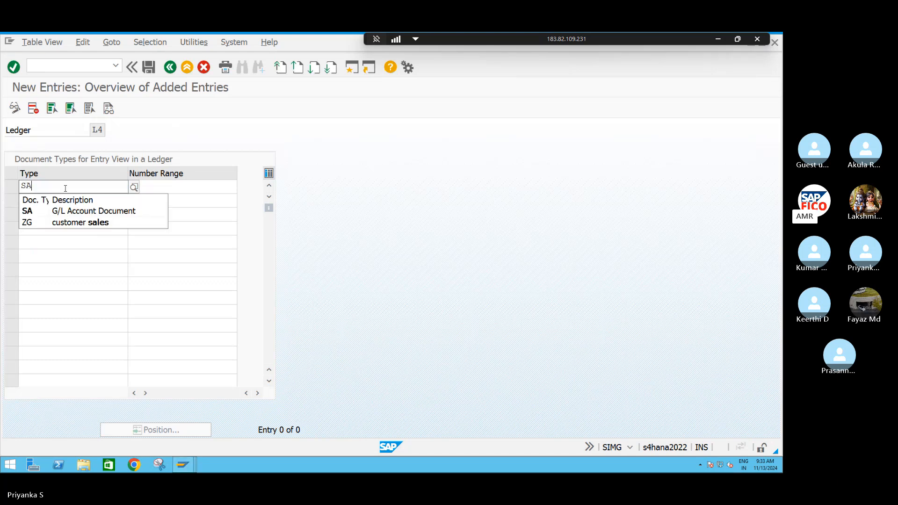
pyautogui.click(36, 213)
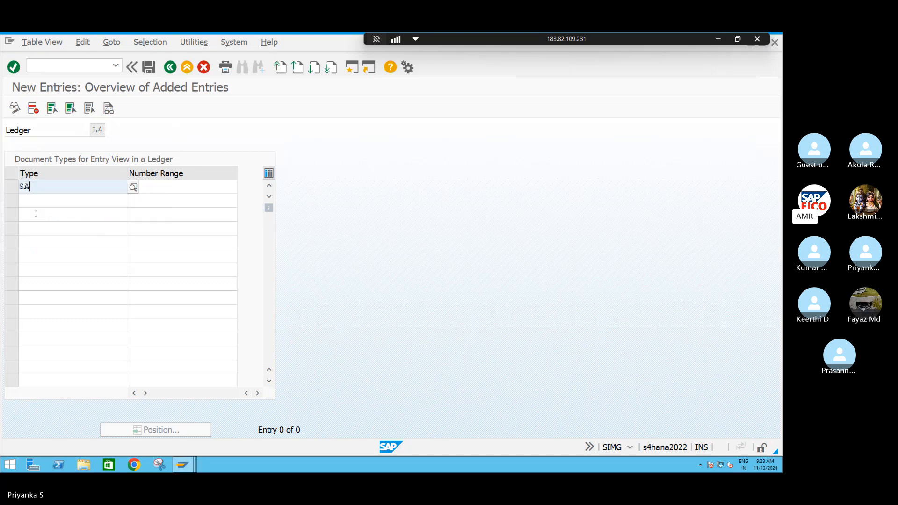
pyautogui.click(40, 204)
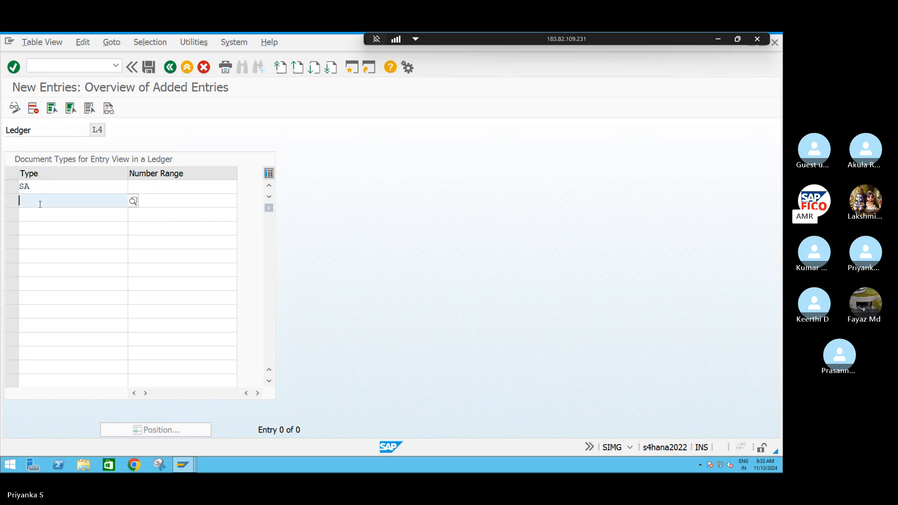
pyautogui.write('AB')
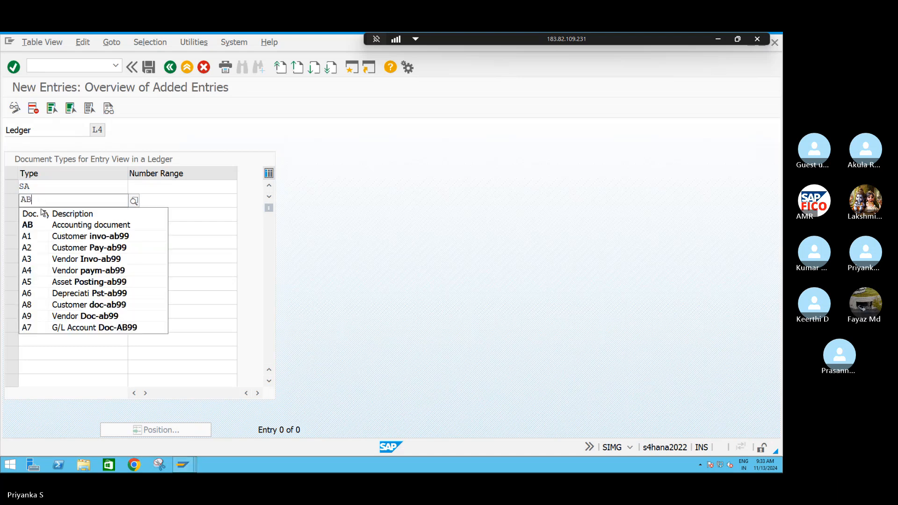
pyautogui.click(38, 226)
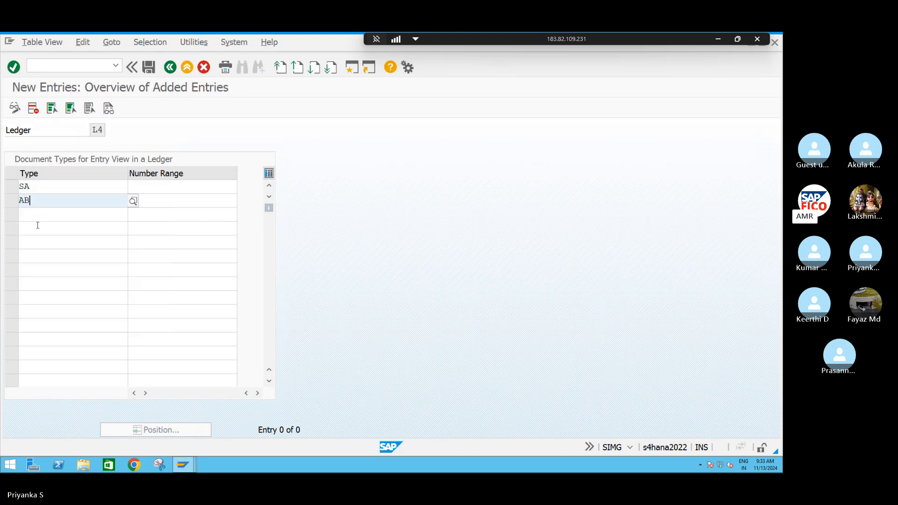
# Assign number range 98 to document types SA and AB in ledger L4 and save the entries
pyautogui.click(135, 189)
pyautogui.write('98')
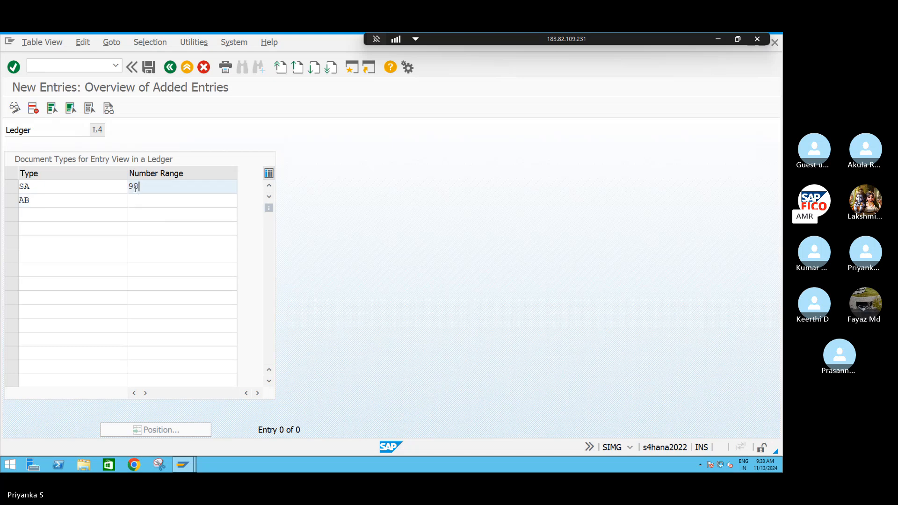
pyautogui.press('Down')
pyautogui.write('98')
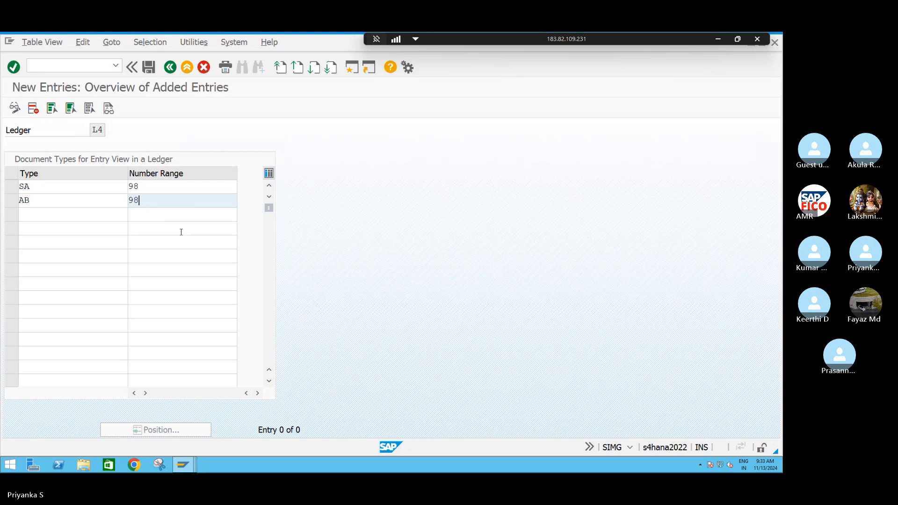
pyautogui.press('Return')
pyautogui.hotkey('ctrl', 's')
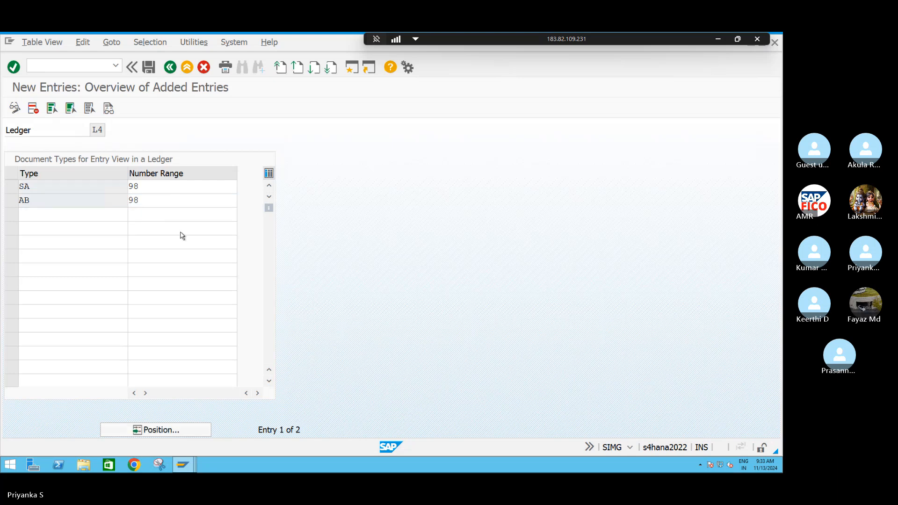
pyautogui.click(193, 247)
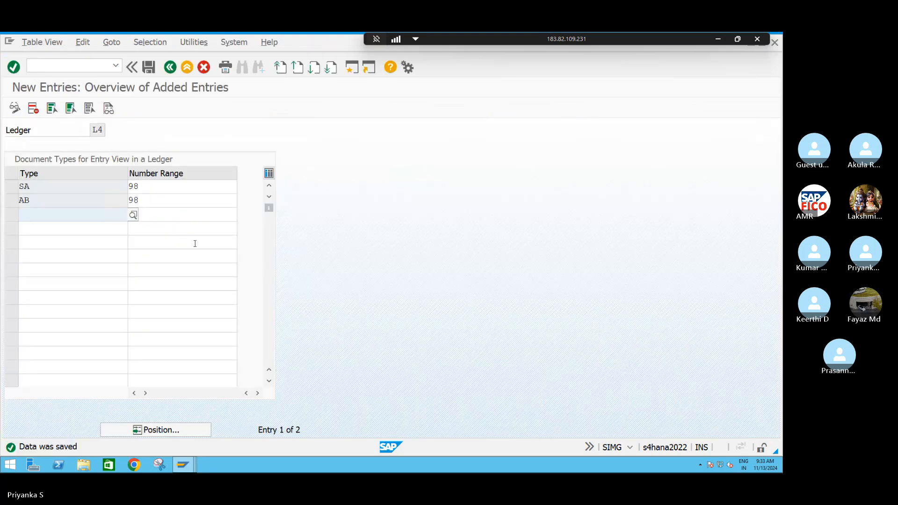
# Return to the IMG and reopen Define Document Types in a Ledger with ledger L6 for new entries
pyautogui.click(171, 68)
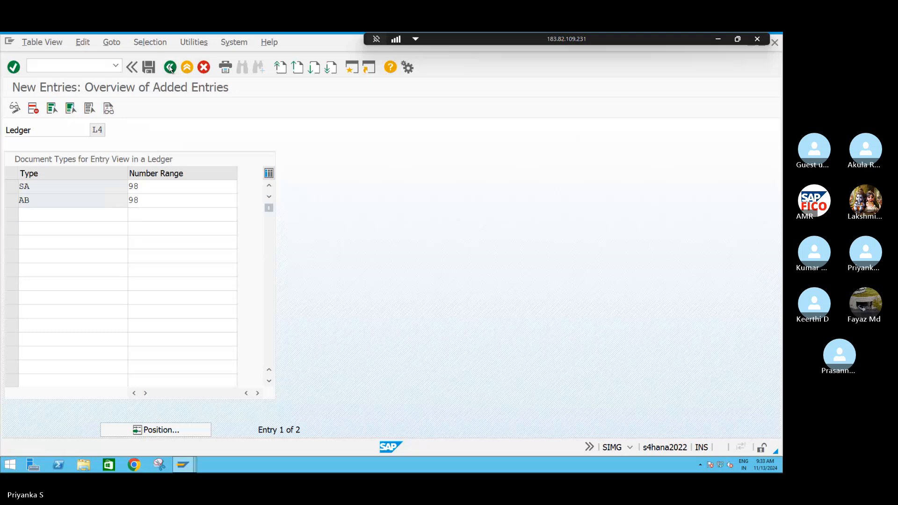
pyautogui.click(170, 69)
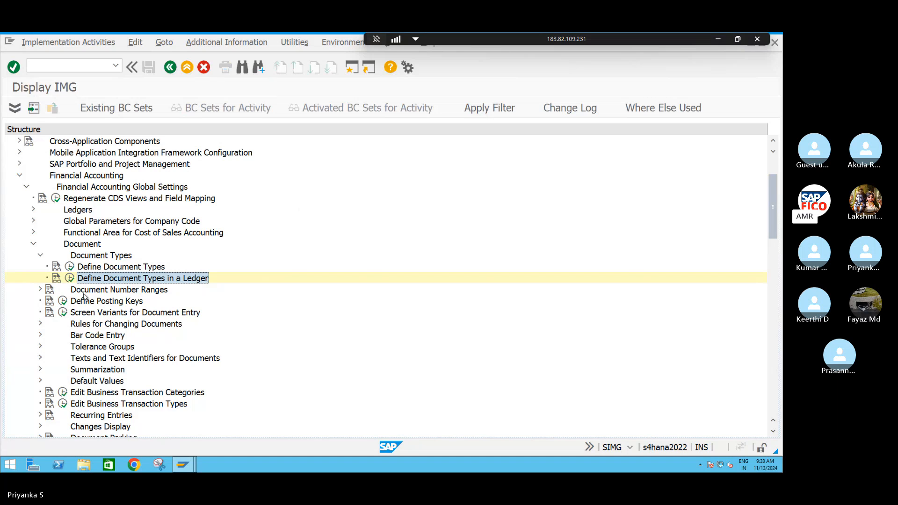
pyautogui.click(70, 278)
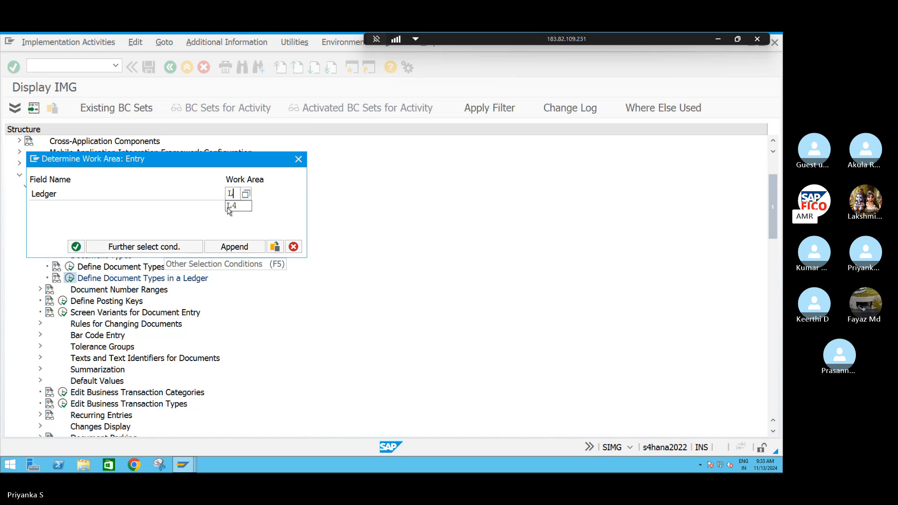
pyautogui.write('6')
pyautogui.press('Return')
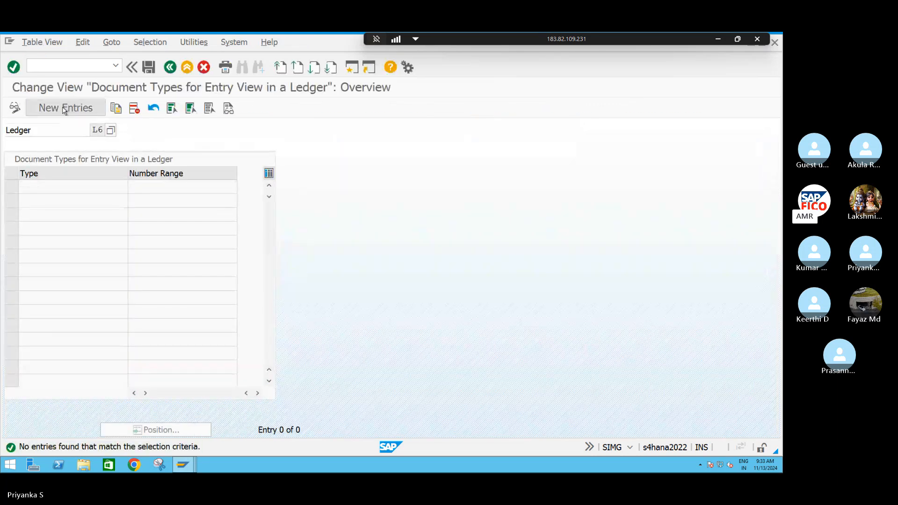
pyautogui.click(65, 109)
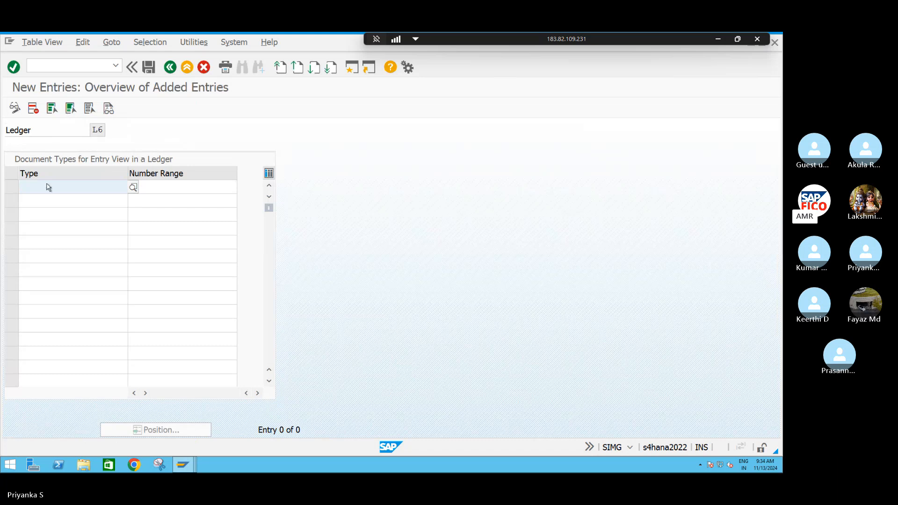
# Enter document types SA and AB as the new entries for ledger L6
pyautogui.write('SA')
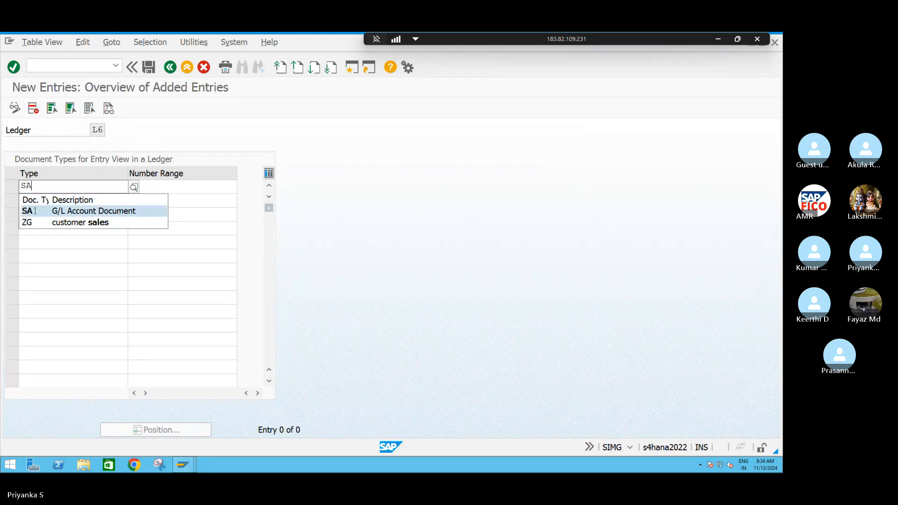
pyautogui.click(35, 211)
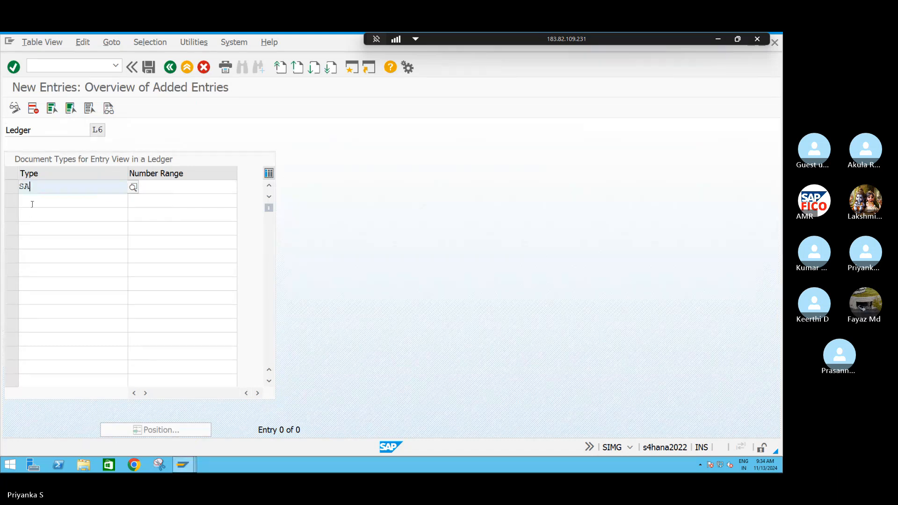
pyautogui.click(28, 202)
pyautogui.write('AB')
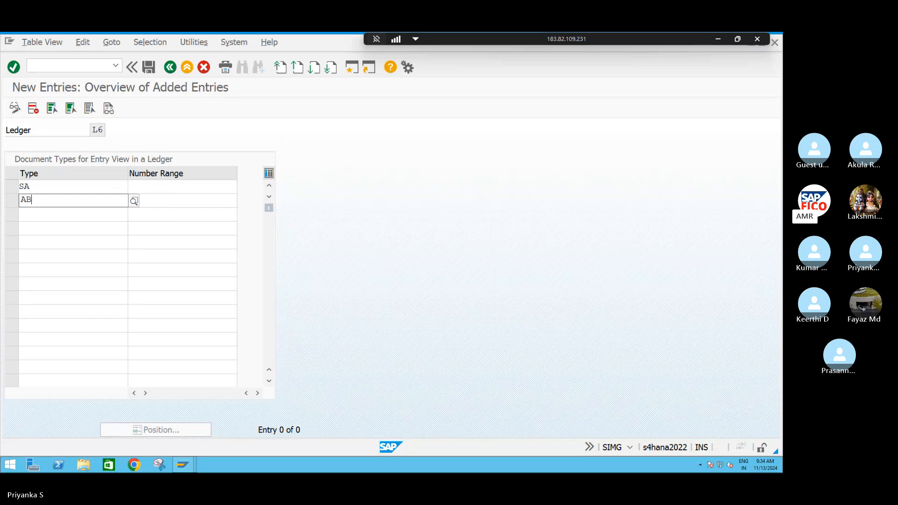
# Assign number range 99 to document types SA and AB in ledger L6 and save them under the proposed customizing request
pyautogui.press('Tab')
pyautogui.write('98')
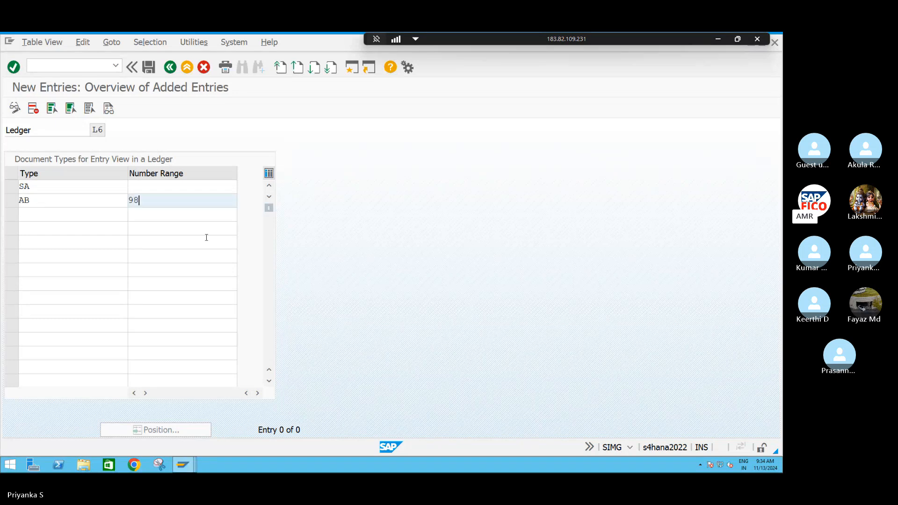
pyautogui.press('BackSpace')
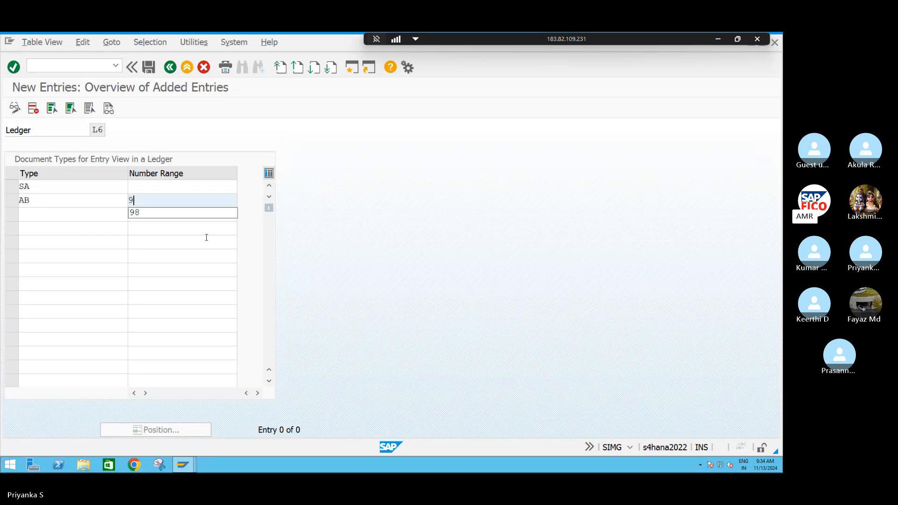
pyautogui.write('9')
pyautogui.press('Up')
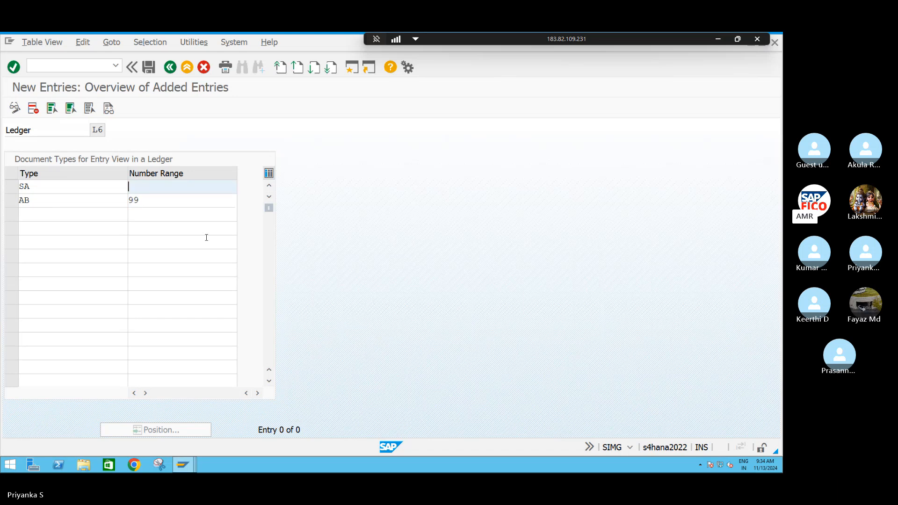
pyautogui.write('99')
pyautogui.press('Return')
pyautogui.hotkey('ctrl', 's')
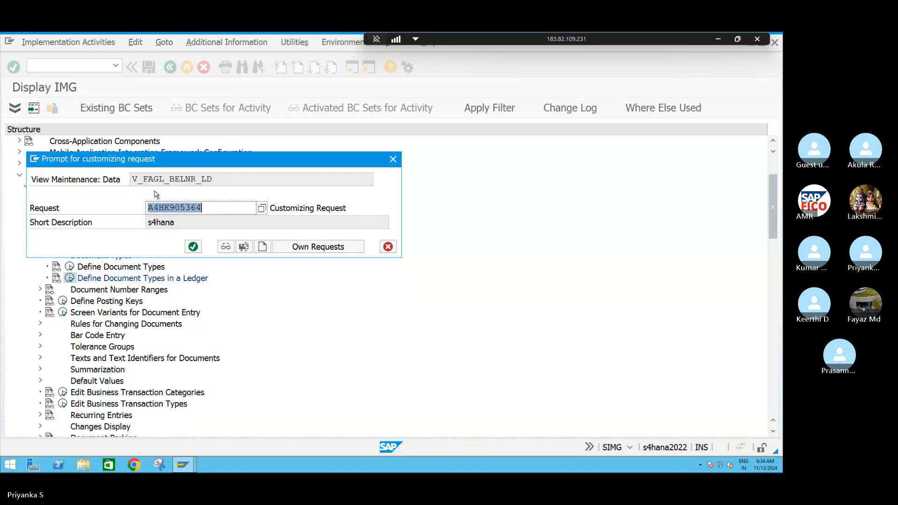
pyautogui.press('Return')
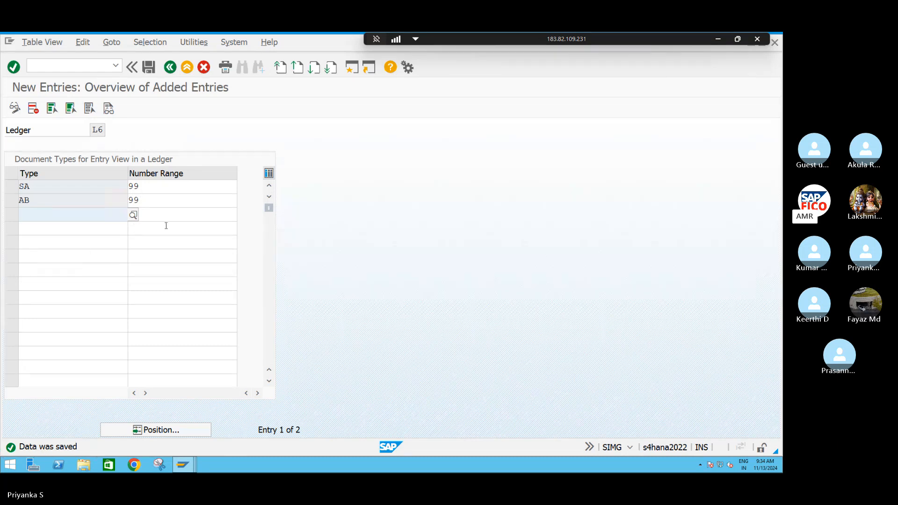
# Return to the IMG and open Define Document Number Ranges to edit the intervals of company code S411
pyautogui.press('F3')
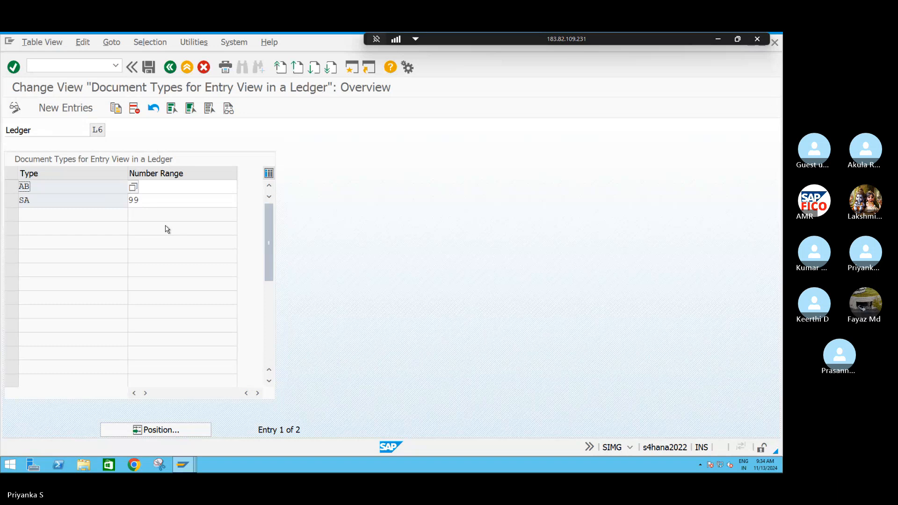
pyautogui.press('F3')
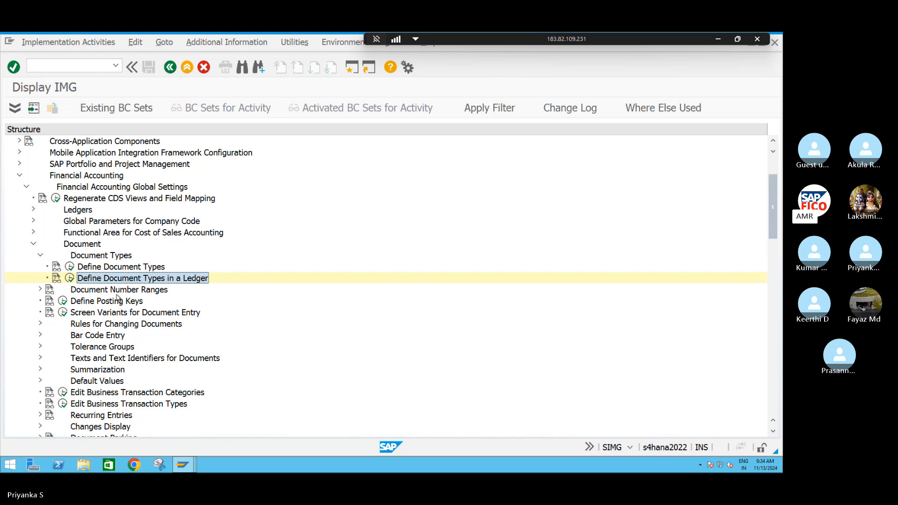
pyautogui.click(40, 290)
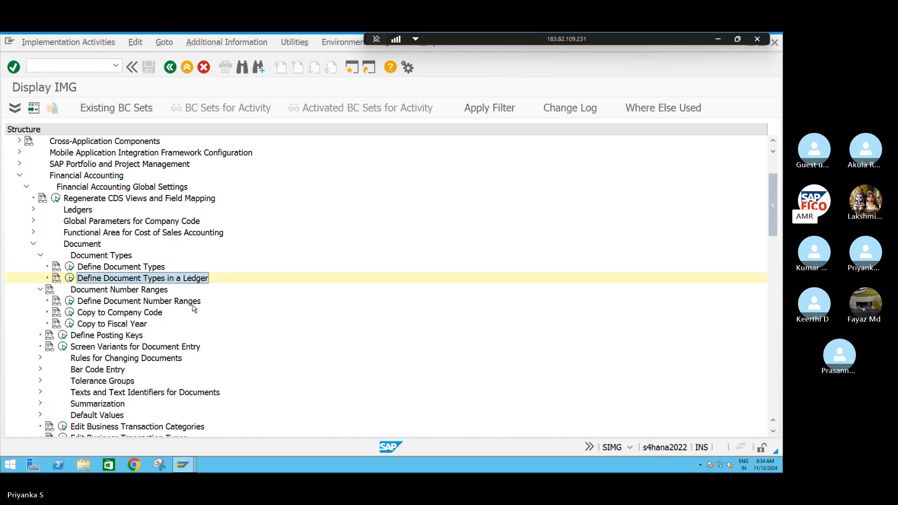
pyautogui.click(70, 302)
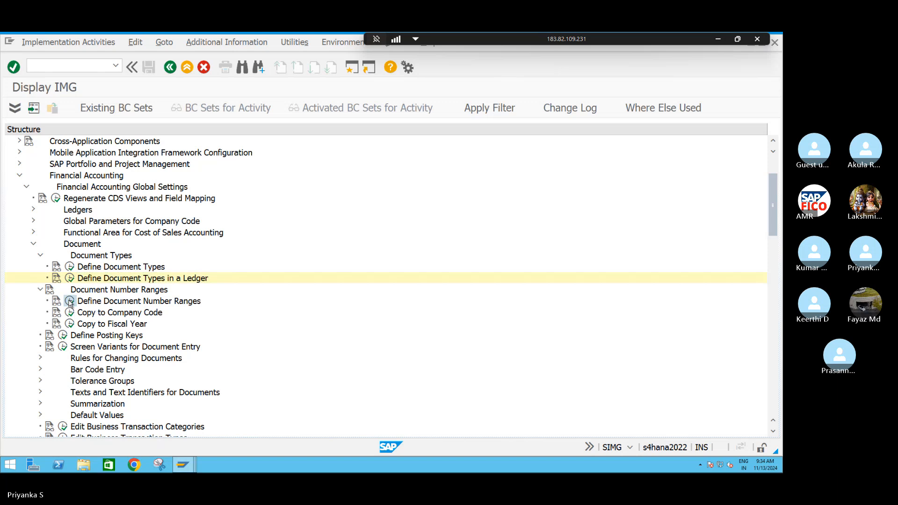
pyautogui.write('S411')
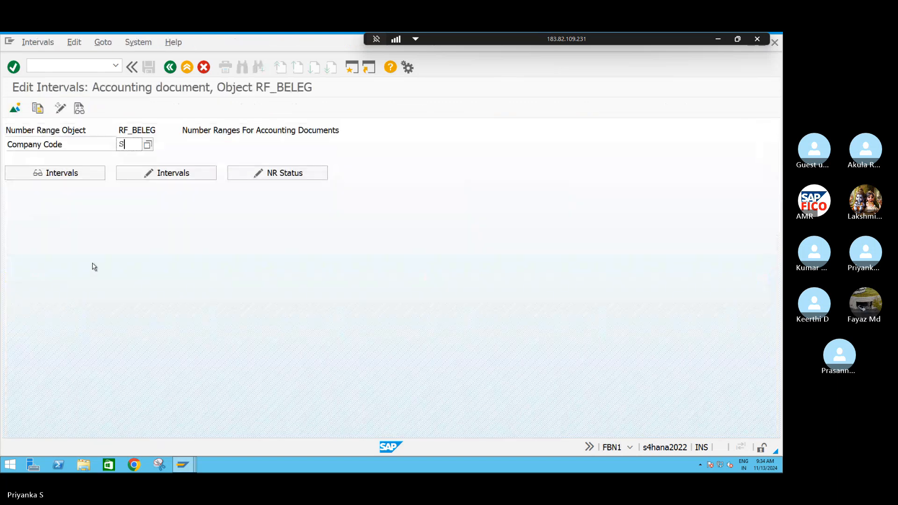
pyautogui.click(176, 171)
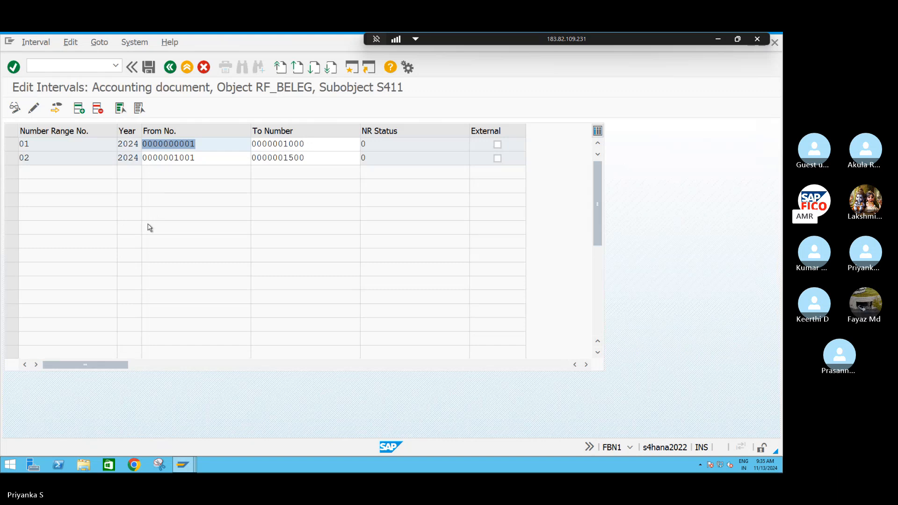
pyautogui.click(81, 110)
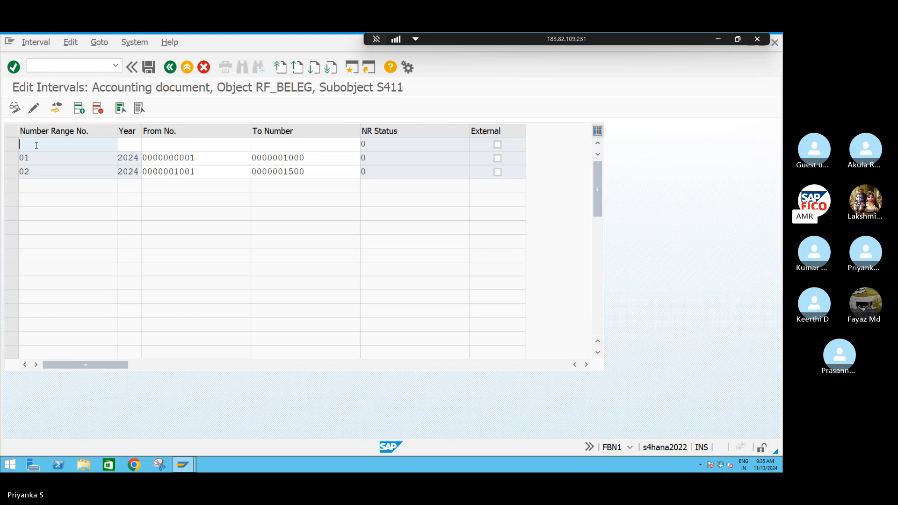
pyautogui.write('98')
pyautogui.press('Tab')
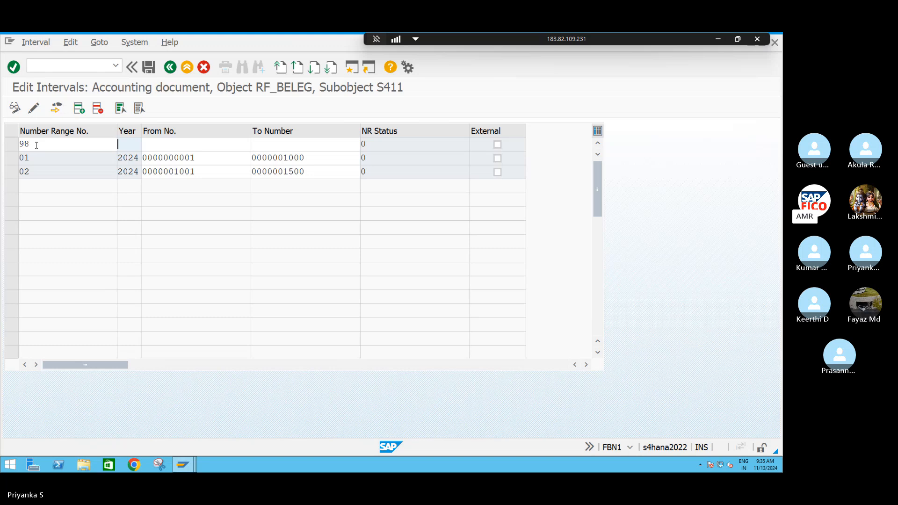
pyautogui.write('2024')
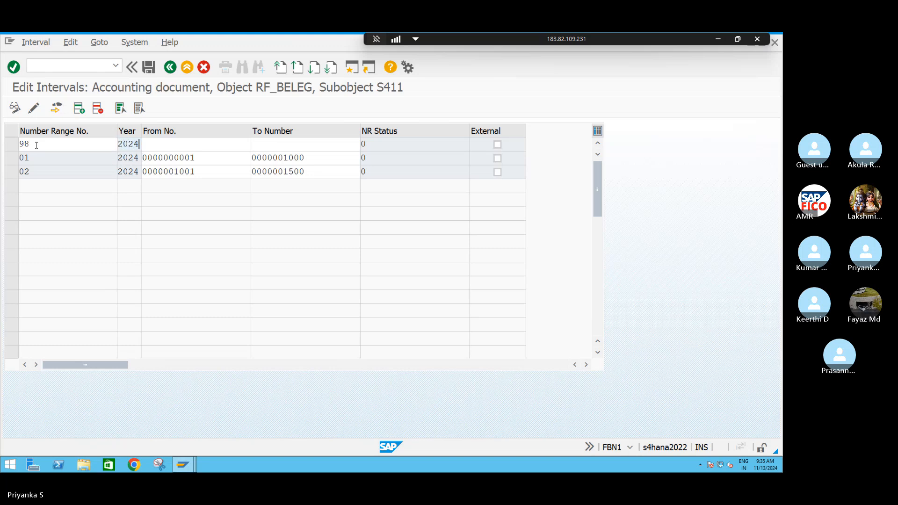
pyautogui.press('Tab')
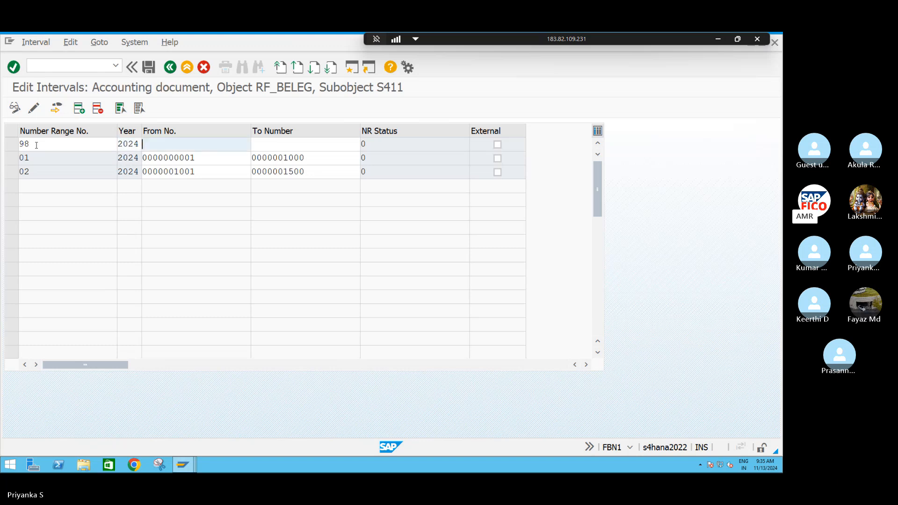
pyautogui.write('98000000')
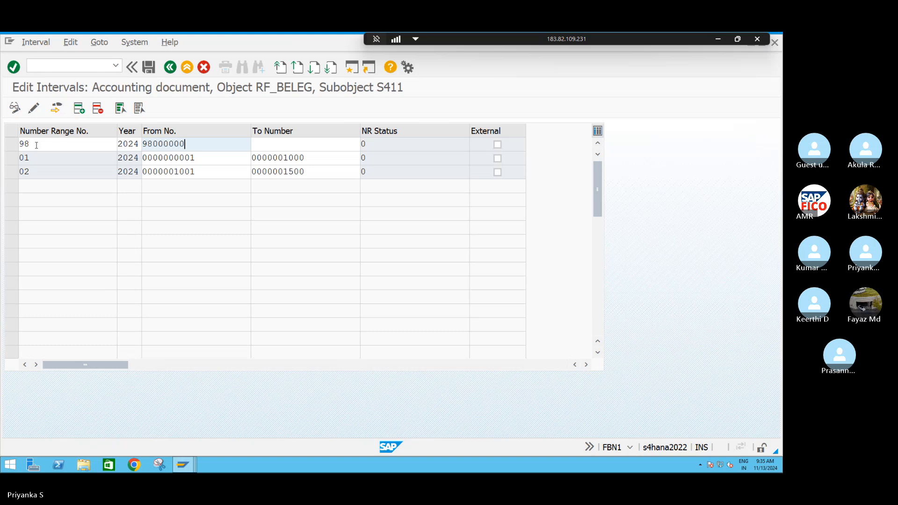
pyautogui.press('Tab')
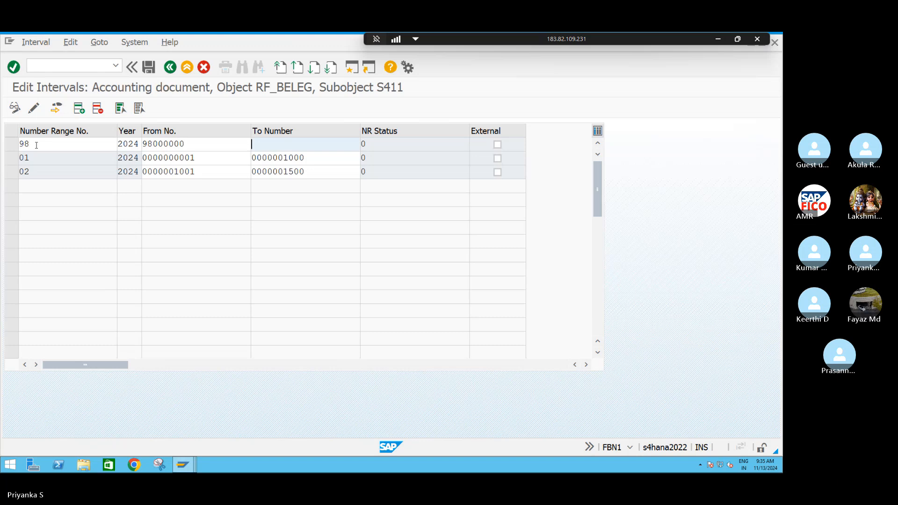
pyautogui.click(208, 144)
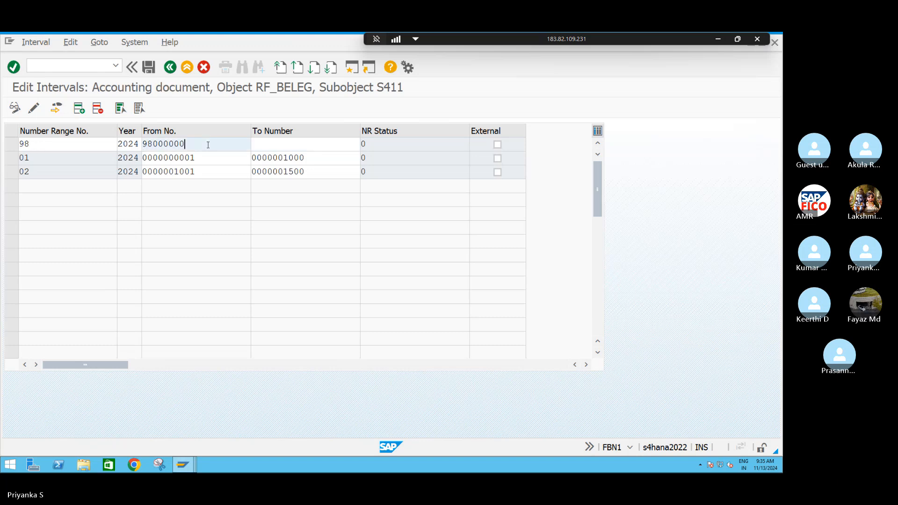
pyautogui.write('00')
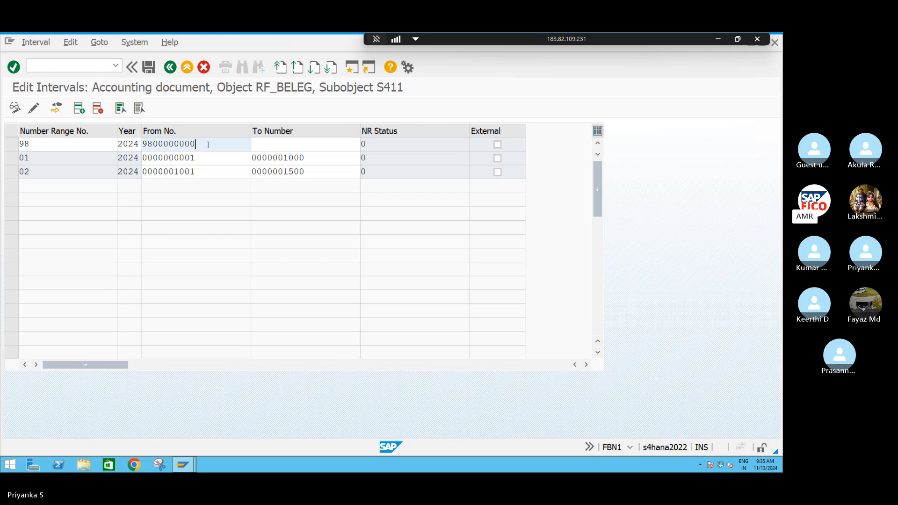
pyautogui.click(267, 146)
pyautogui.write('98')
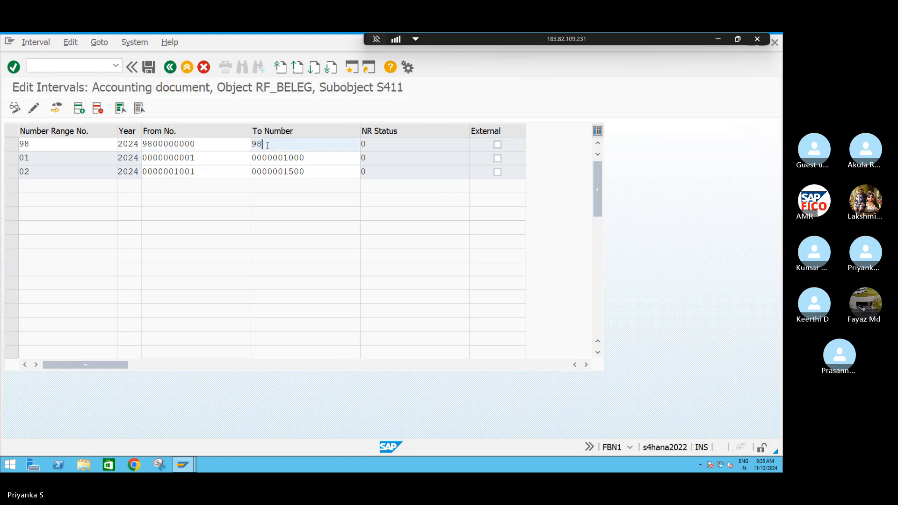
pyautogui.write('099999')
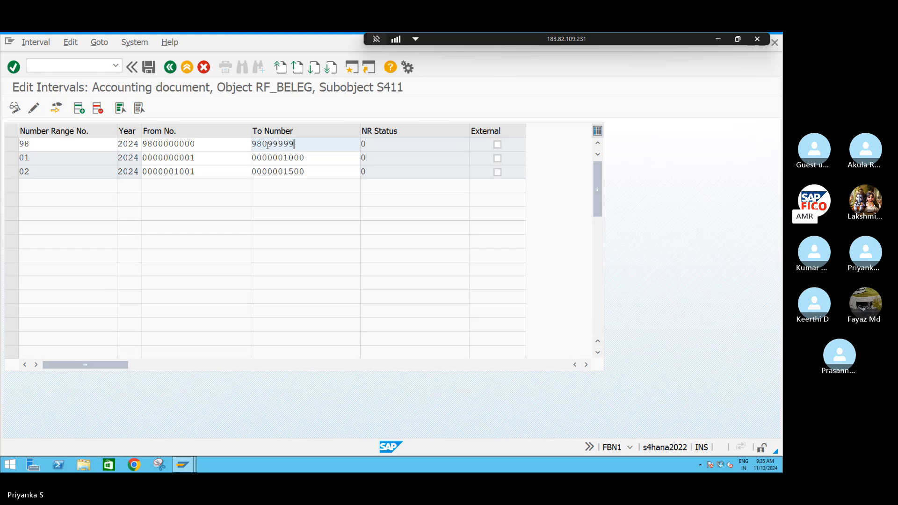
pyautogui.write('99')
pyautogui.click(80, 109)
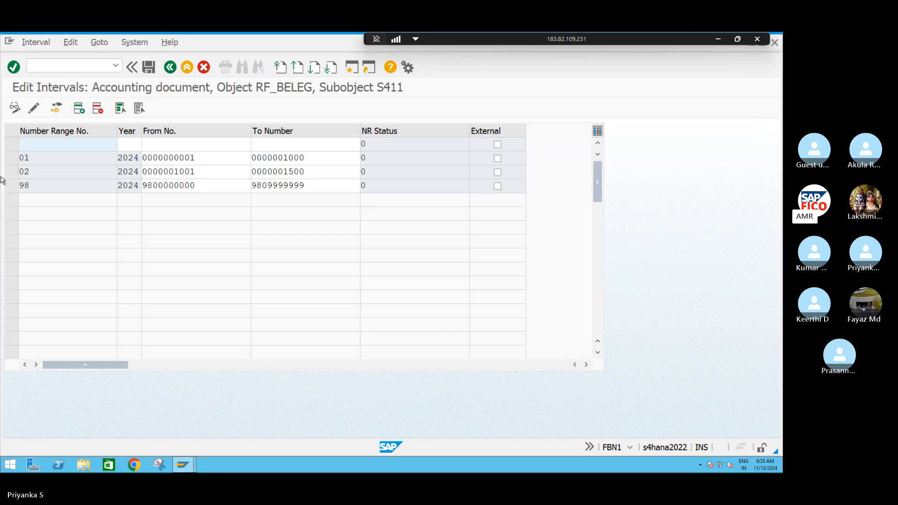
pyautogui.write('99')
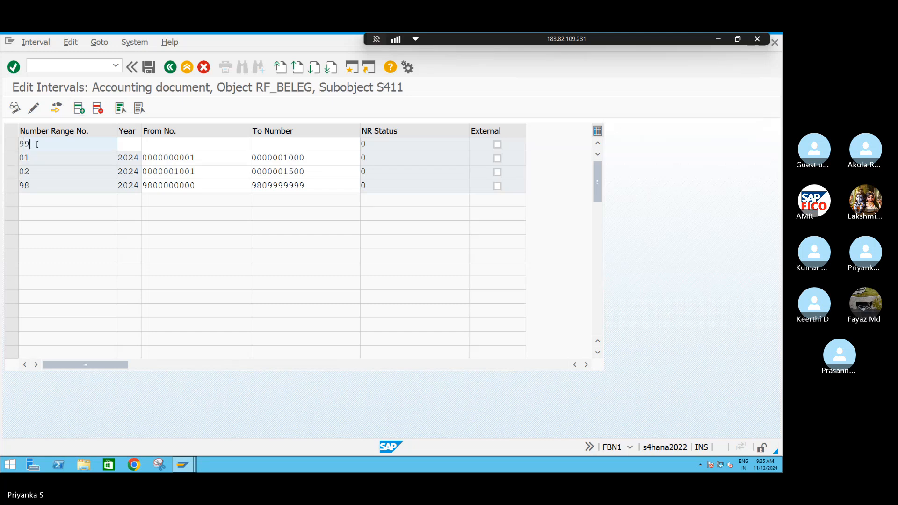
pyautogui.press('Tab')
pyautogui.write('2024')
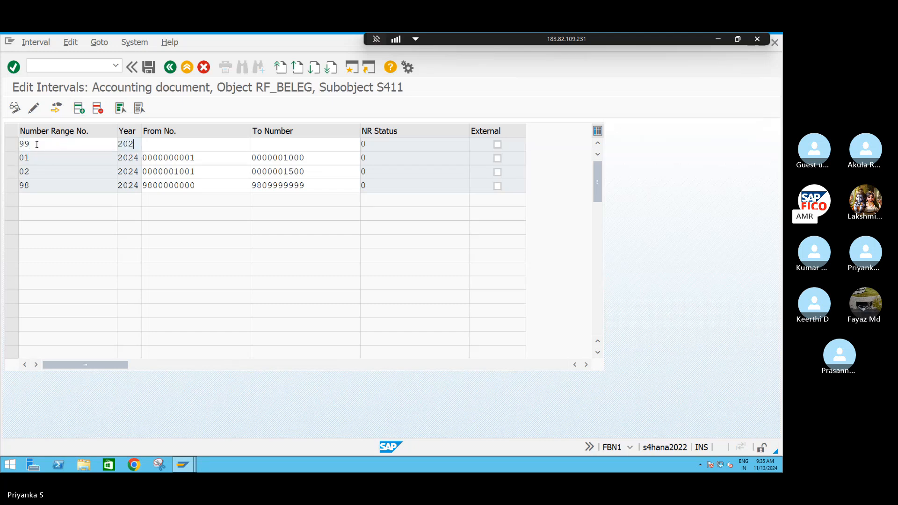
pyautogui.press('Tab')
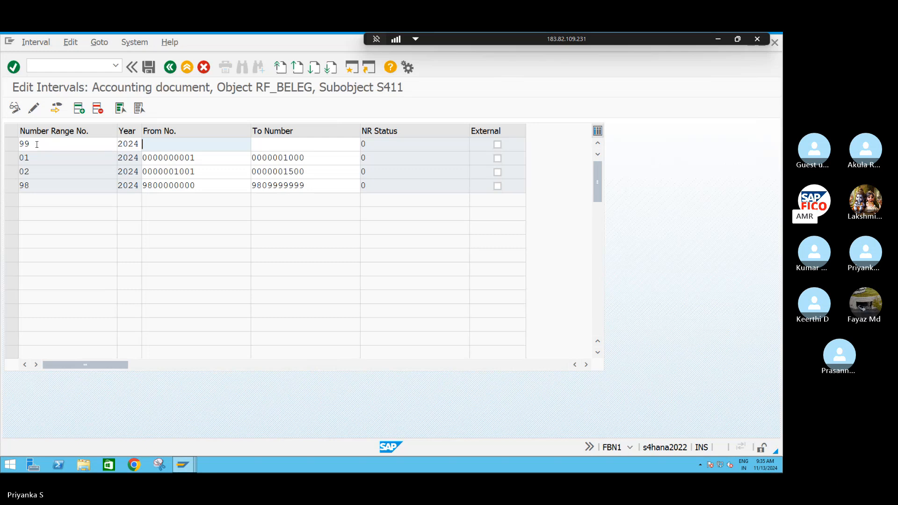
pyautogui.write('9900000000')
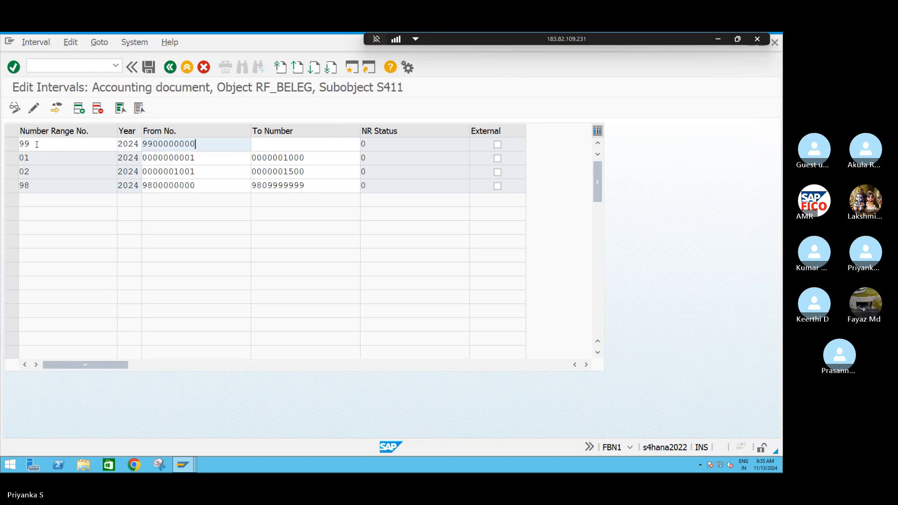
pyautogui.press('Tab')
pyautogui.write('99')
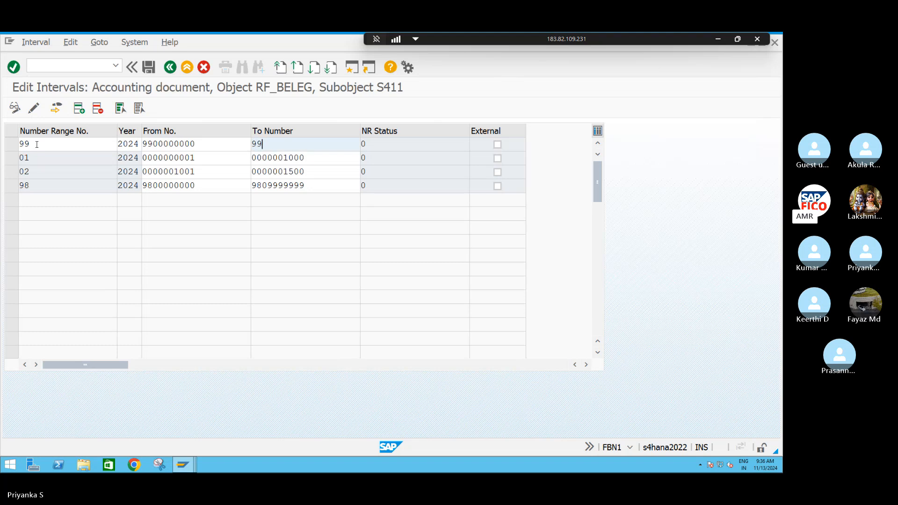
pyautogui.write('09999999')
pyautogui.press('Return')
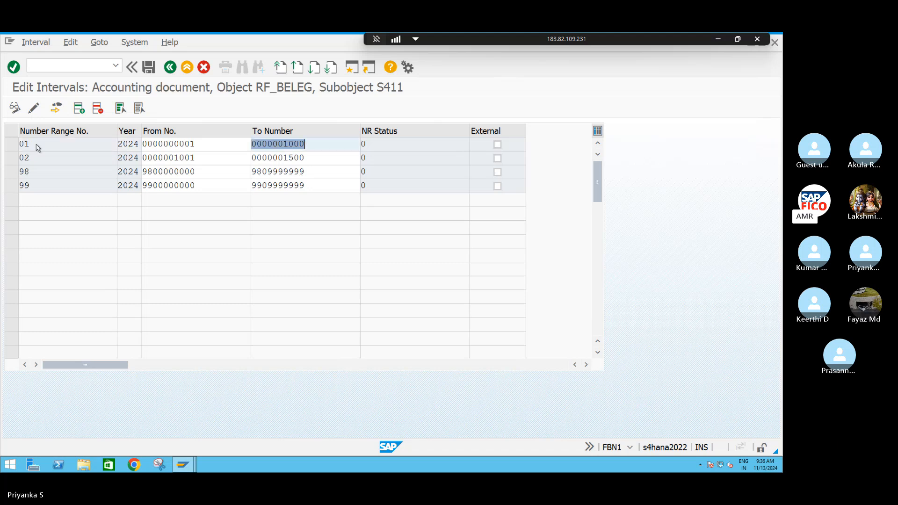
pyautogui.hotkey('ctrl', 's')
pyautogui.press('Return')
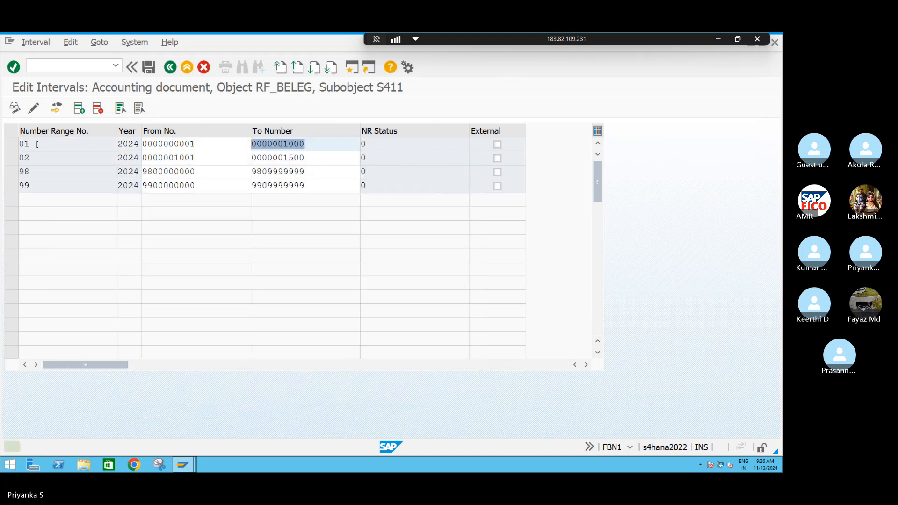
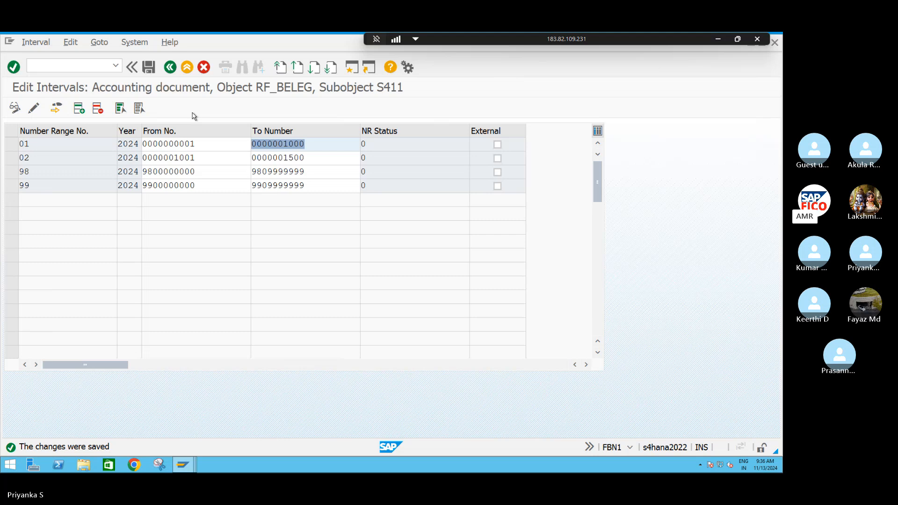
# Open central G/L account maintenance with transaction FS00
pyautogui.click(81, 65)
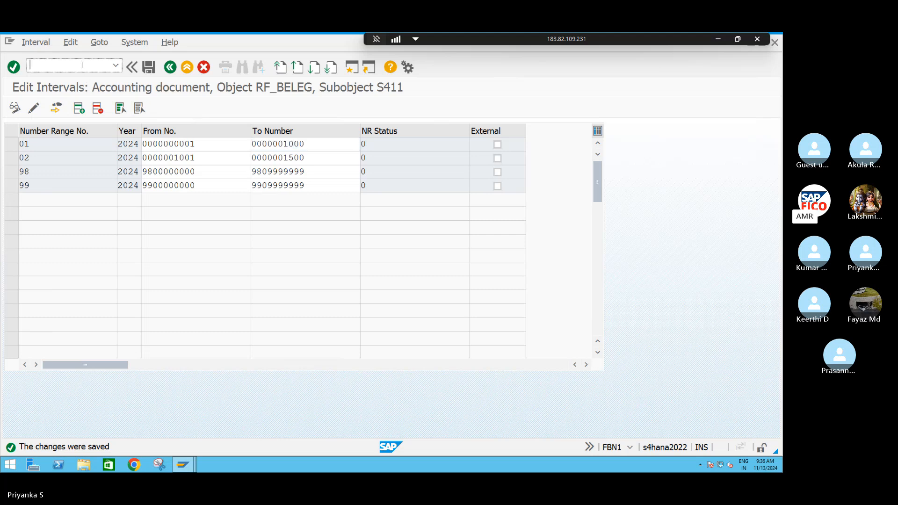
pyautogui.write('/NFS')
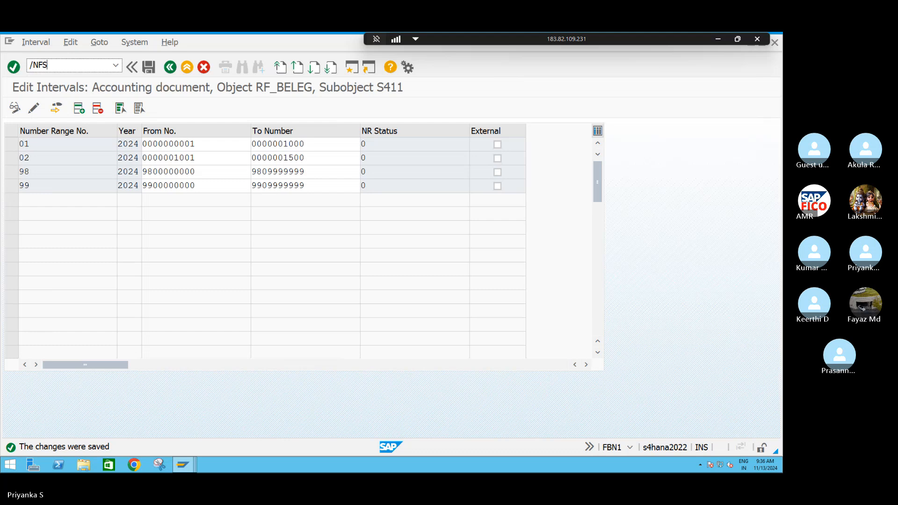
pyautogui.write('00')
pyautogui.press('Return')
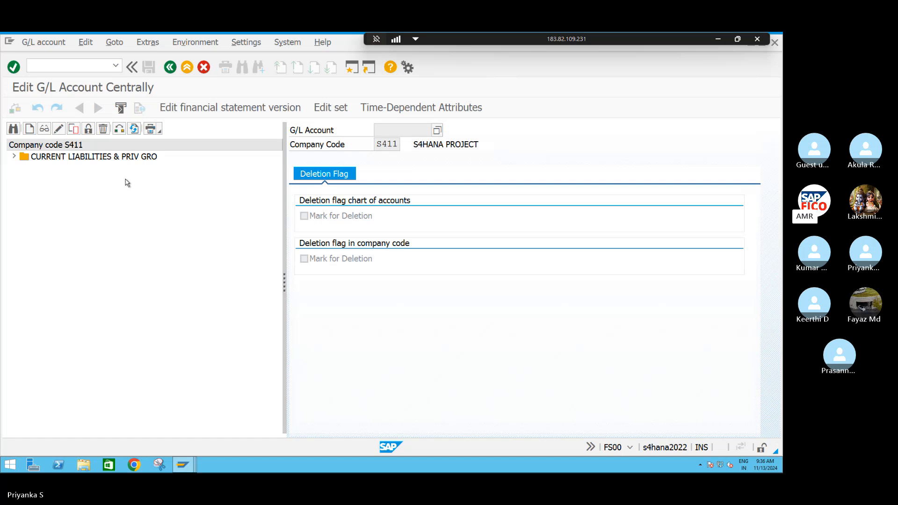
# Open the G/L account groups overview with transaction OBD4 in a new session
pyautogui.click(352, 69)
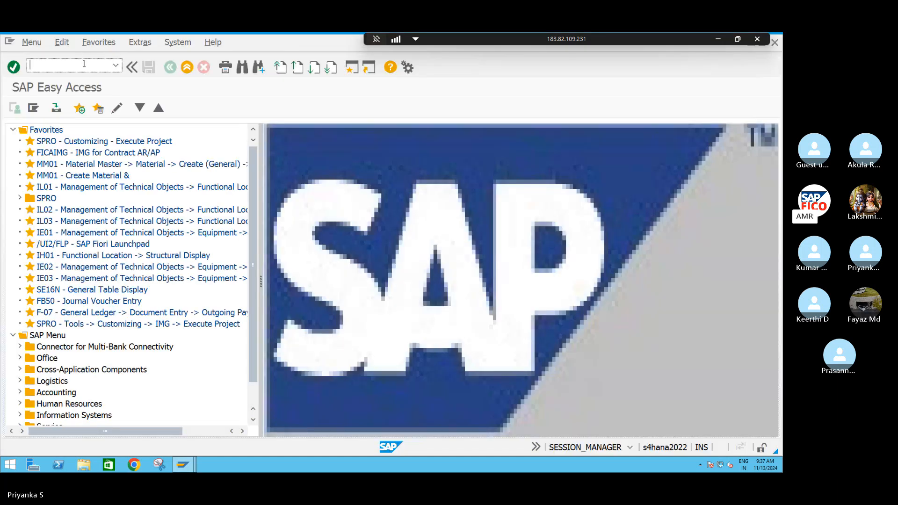
pyautogui.write('OBD')
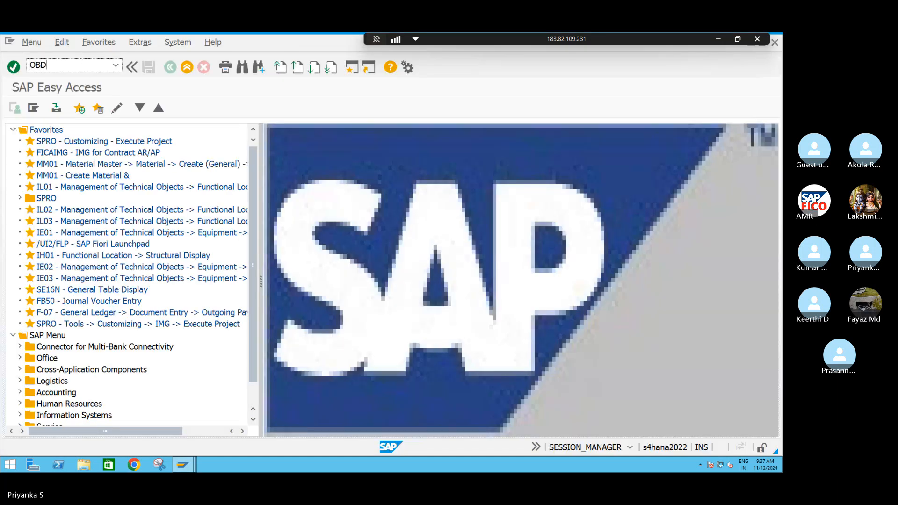
pyautogui.write('4')
pyautogui.press('Return')
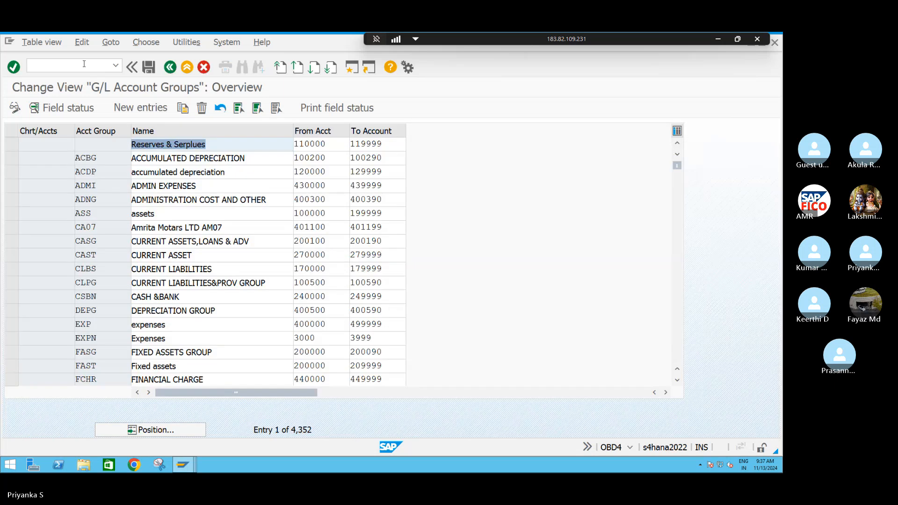
# Position the list on chart of accounts S4OC and check the account range of the indirect expenses group AM21
pyautogui.click(161, 430)
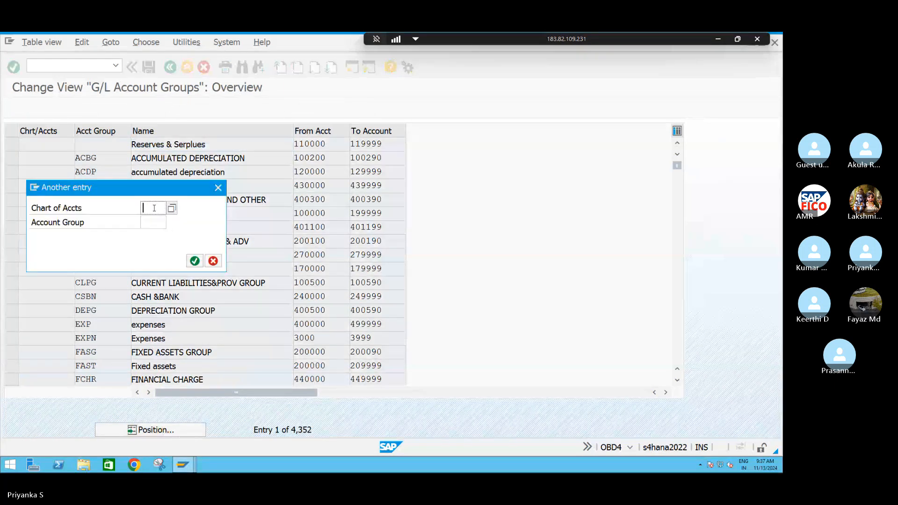
pyautogui.write('S4')
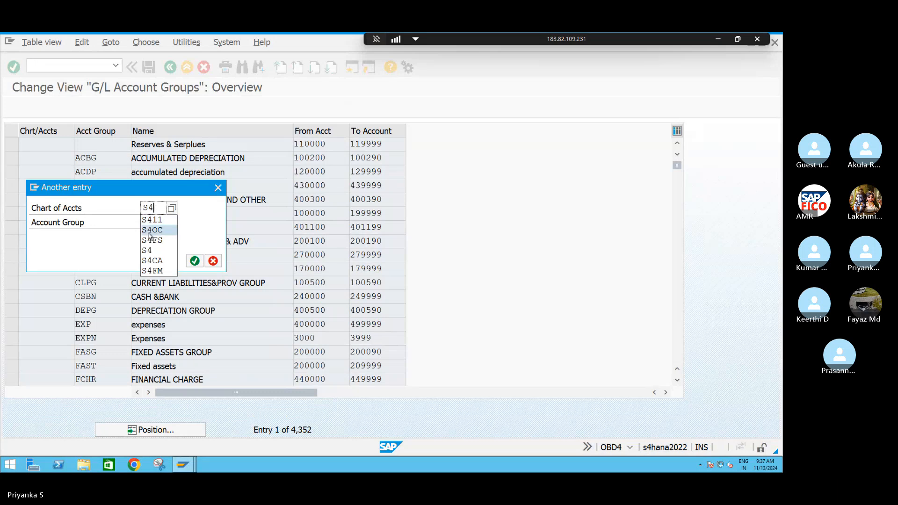
pyautogui.click(151, 230)
pyautogui.click(195, 261)
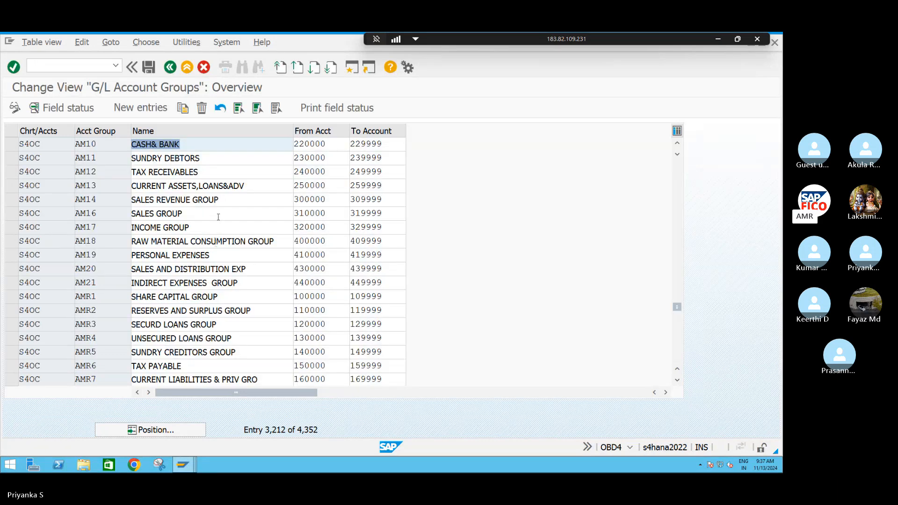
pyautogui.click(217, 283)
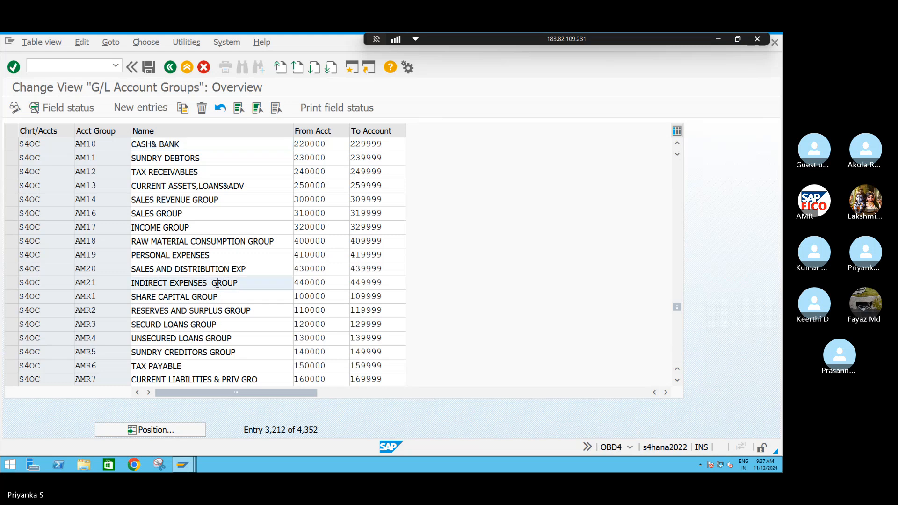
pyautogui.click(327, 284)
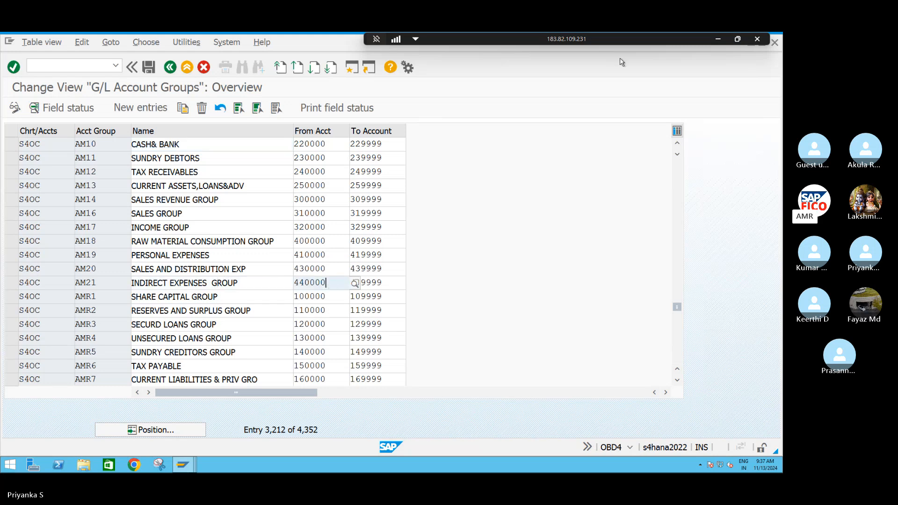
# Return to the FS00 session and start creating G/L account 440000 in company code S411
pyautogui.moveTo(183, 468)
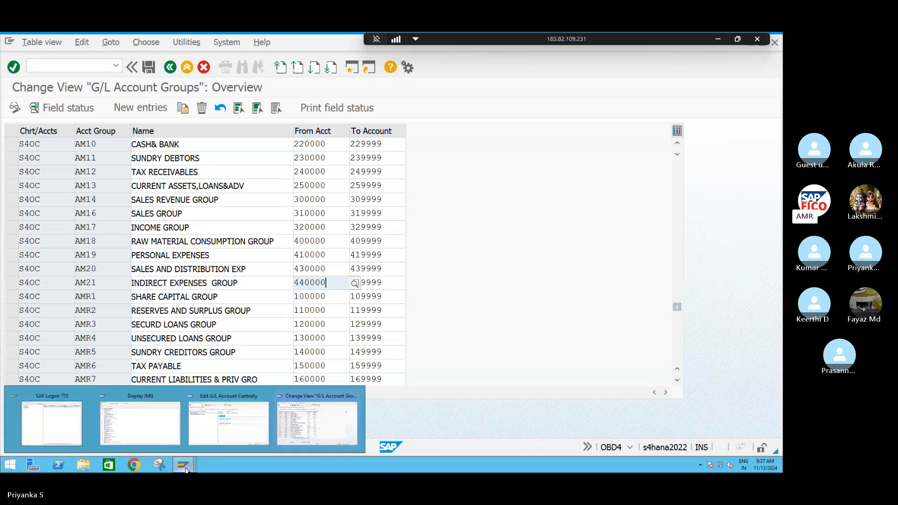
pyautogui.click(230, 436)
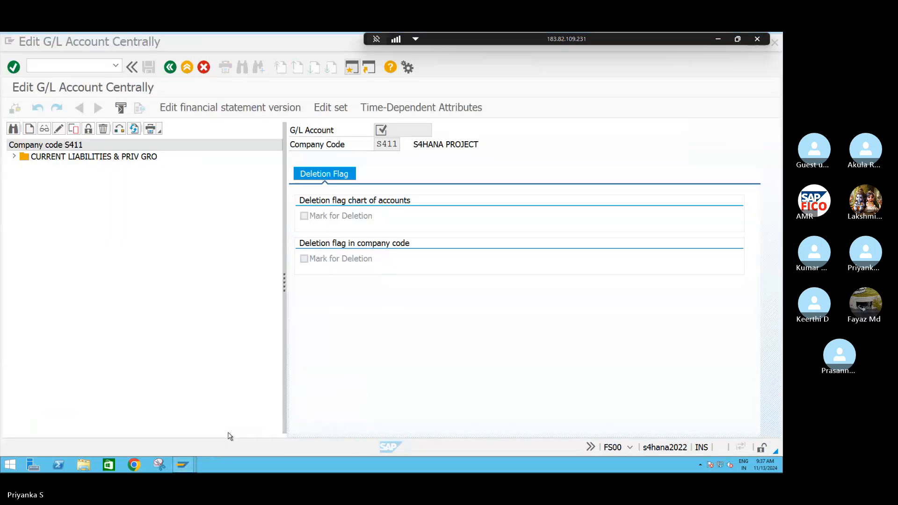
pyautogui.click(31, 129)
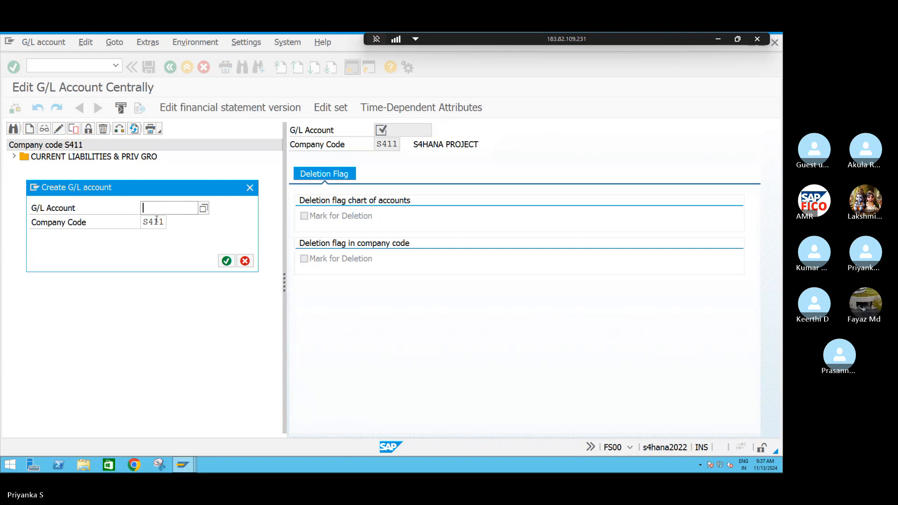
pyautogui.write('440000')
pyautogui.press('Return')
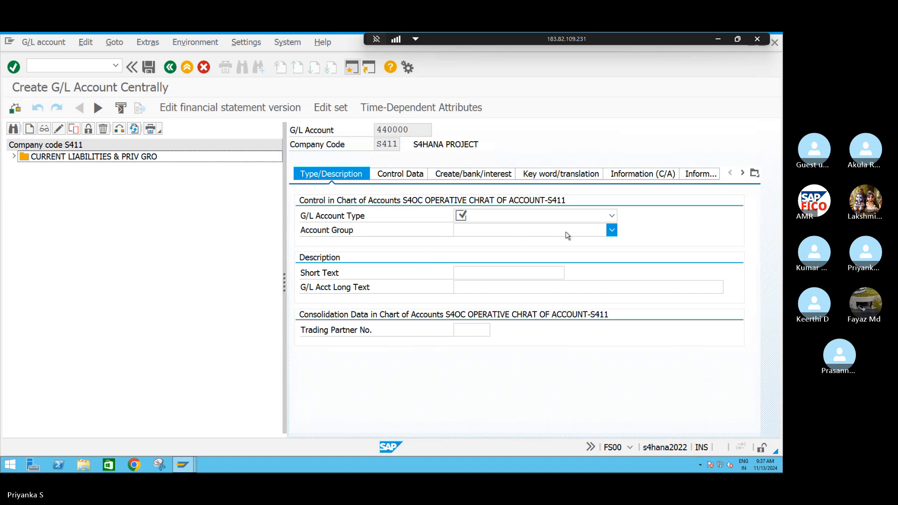
# Set the G/L account type to P Primary Costs or Revenue and the account group to AM21 INDIRECT EXPENSES GROUP
pyautogui.click(611, 216)
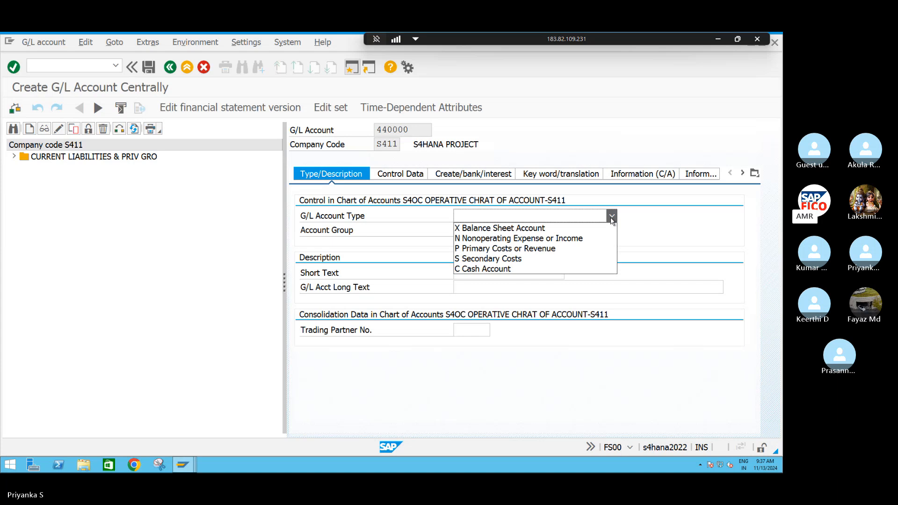
pyautogui.click(539, 250)
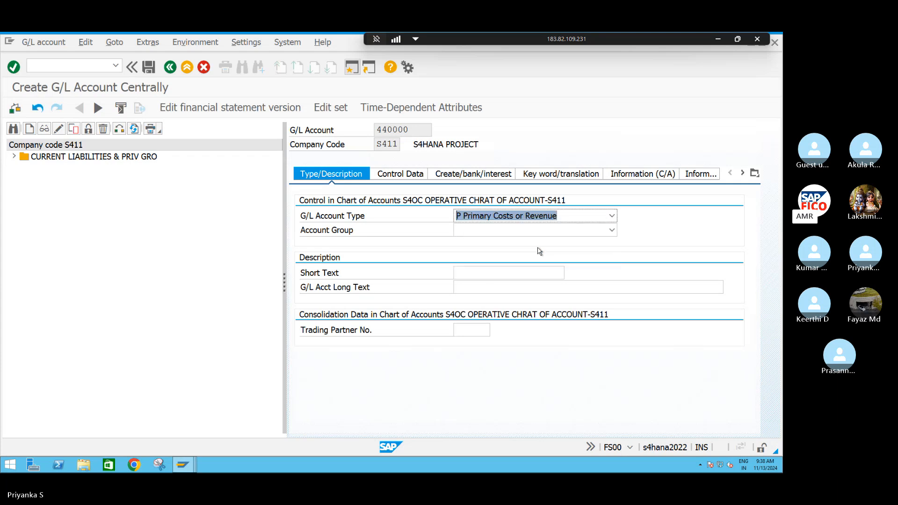
pyautogui.click(472, 234)
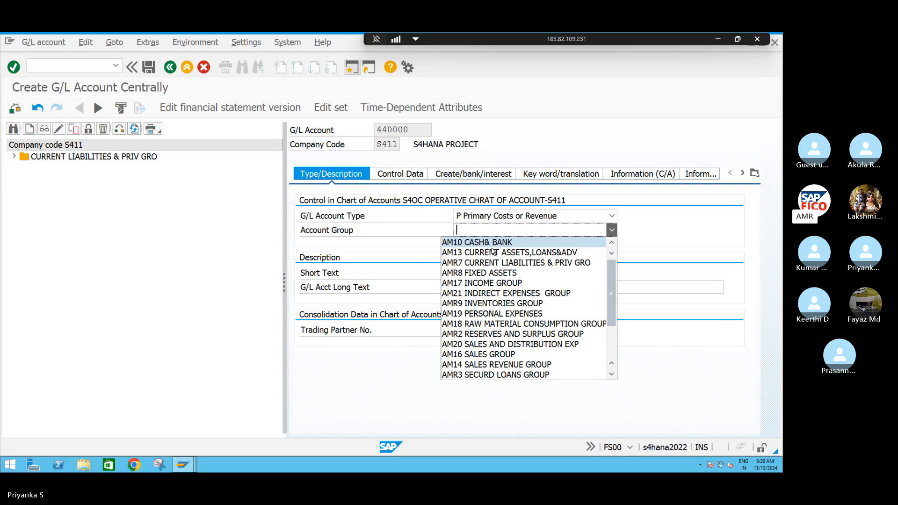
pyautogui.click(493, 294)
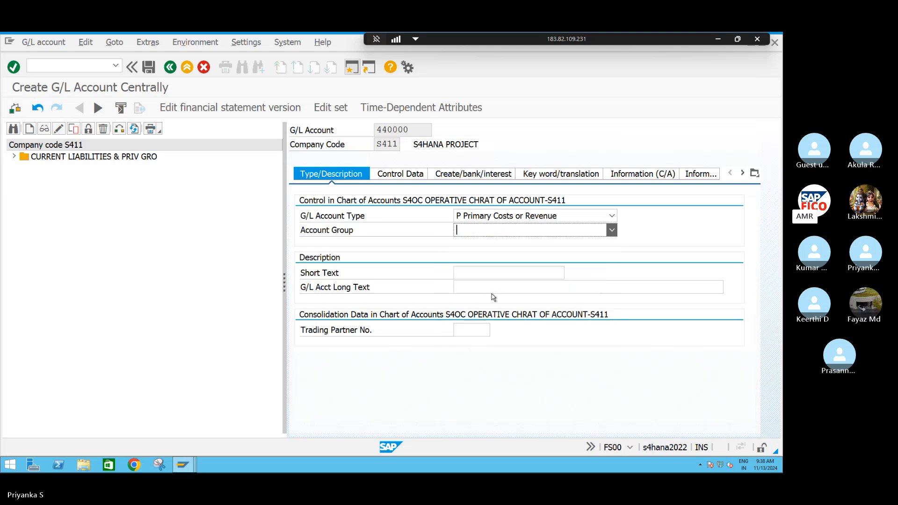
# Enter COMMISSION PAID as the short text of the account
pyautogui.click(473, 274)
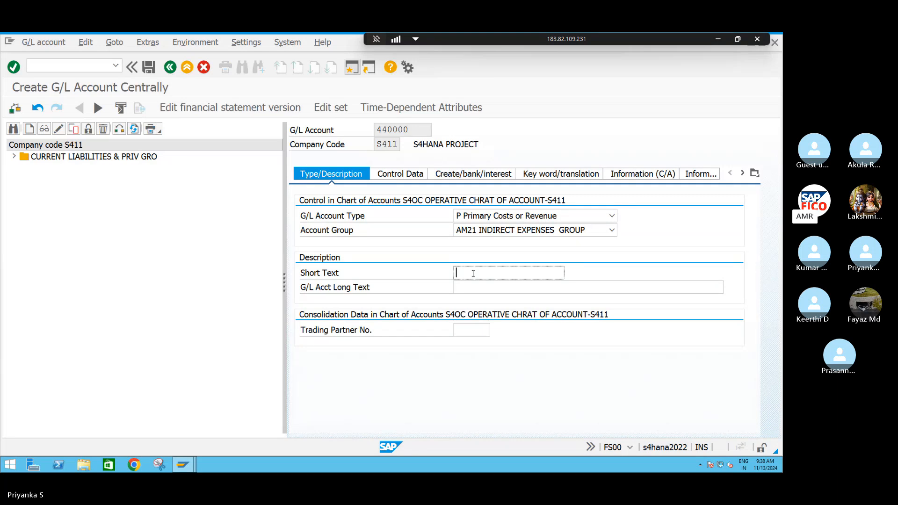
pyautogui.write('COMM')
pyautogui.write('I')
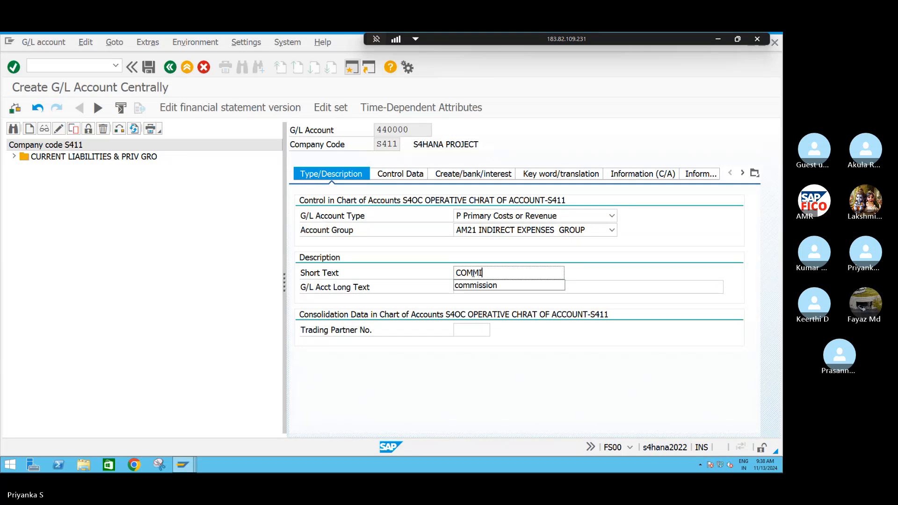
pyautogui.write('SSION PAID')
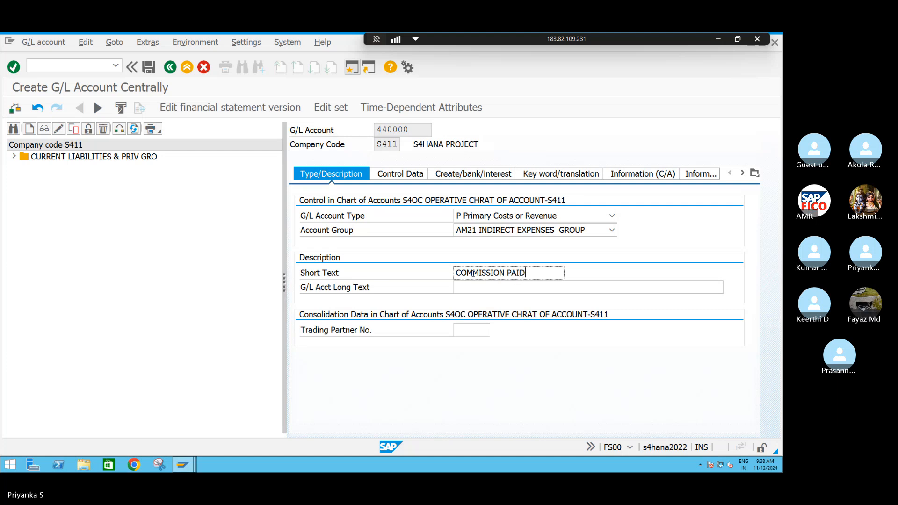
# Copy the short text into the G/L account long text and extend it to COMMISSION PAID AC
pyautogui.moveTo(531, 273); pyautogui.dragTo(451, 280)
pyautogui.hotkey('ctrl', 'c')
pyautogui.click(485, 288)
pyautogui.hotkey('ctrl', 'v')
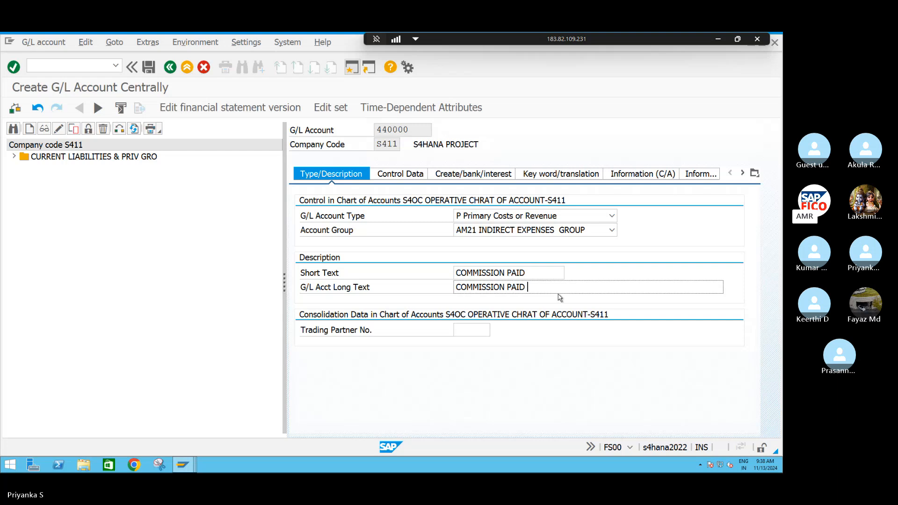
pyautogui.write('AC')
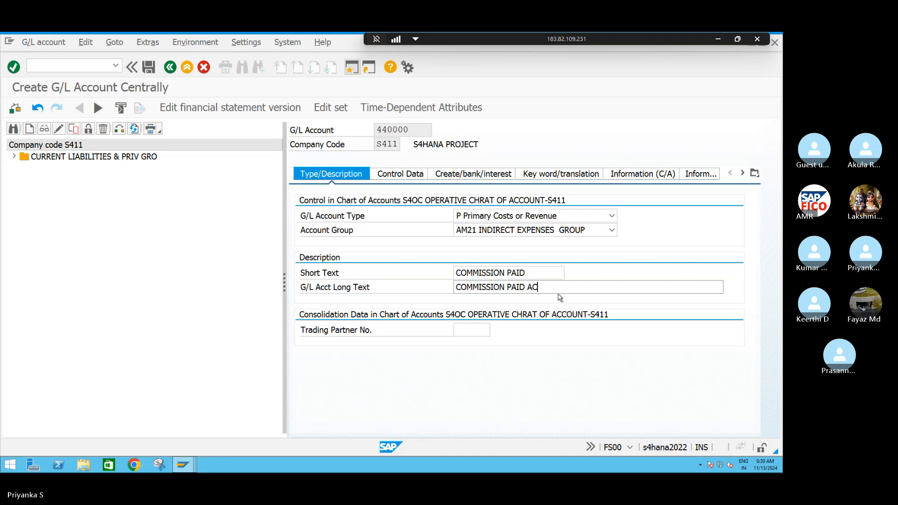
# Set the sort key to 001 in the account's control data
pyautogui.click(396, 174)
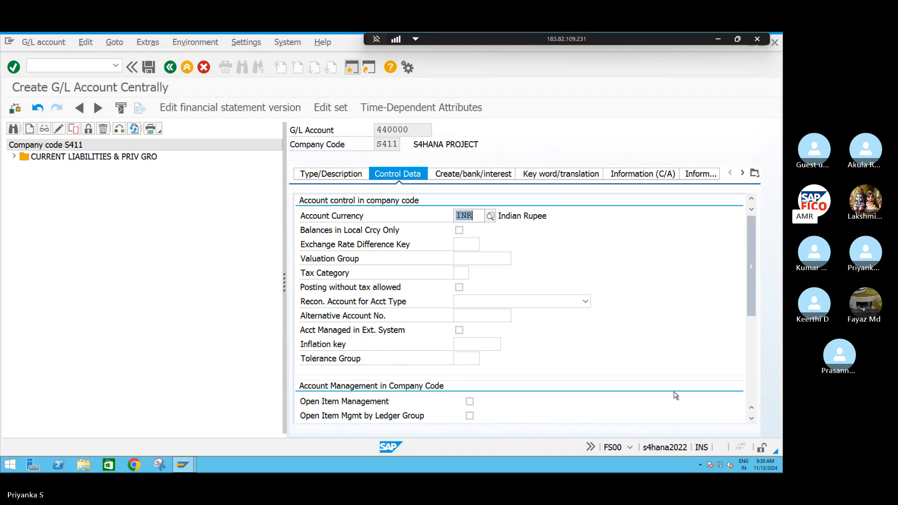
pyautogui.click(751, 420)
pyautogui.click(751, 419)
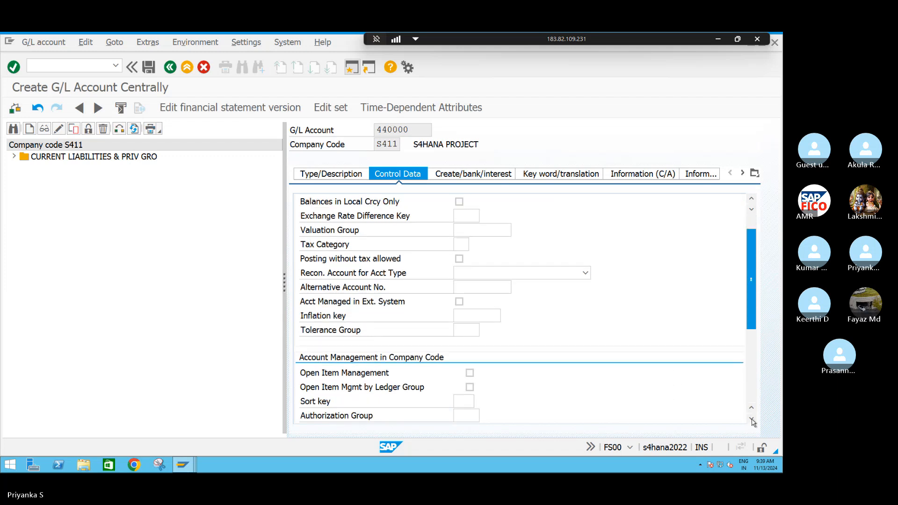
pyautogui.click(470, 401)
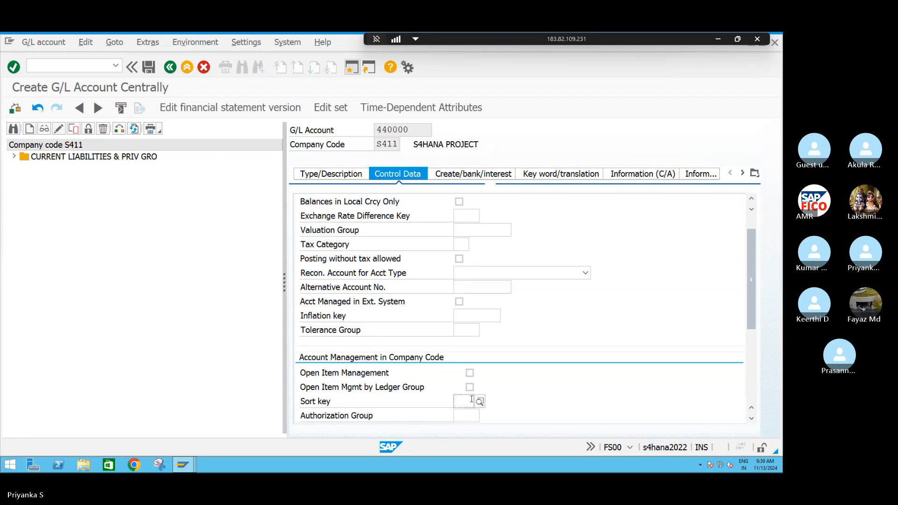
pyautogui.write('001')
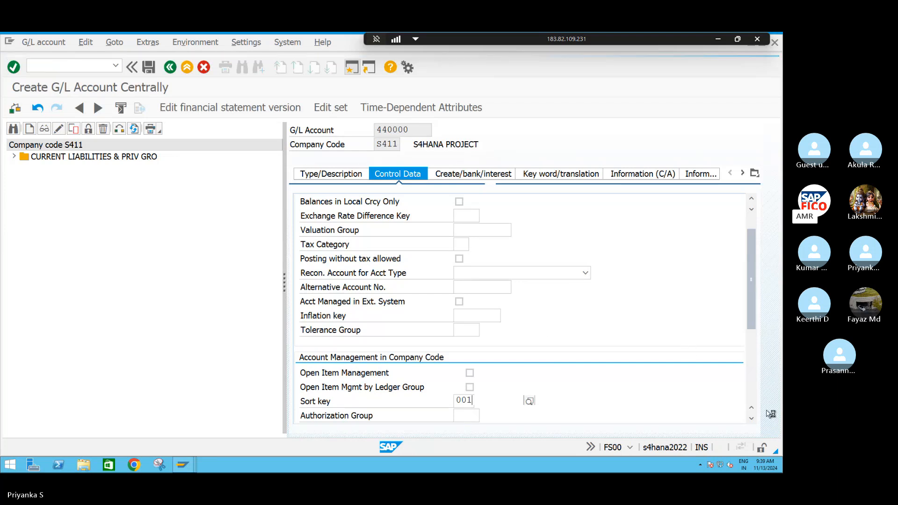
# Set the cost element category to 01, Primary costs/cost-reducing revenues, in the controlling area settings
pyautogui.click(750, 419)
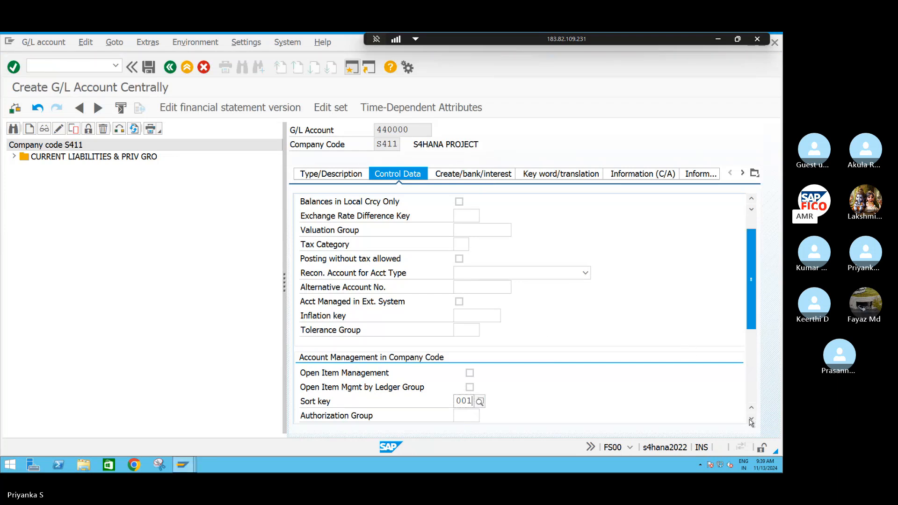
pyautogui.moveTo(755, 320); pyautogui.dragTo(750, 397)
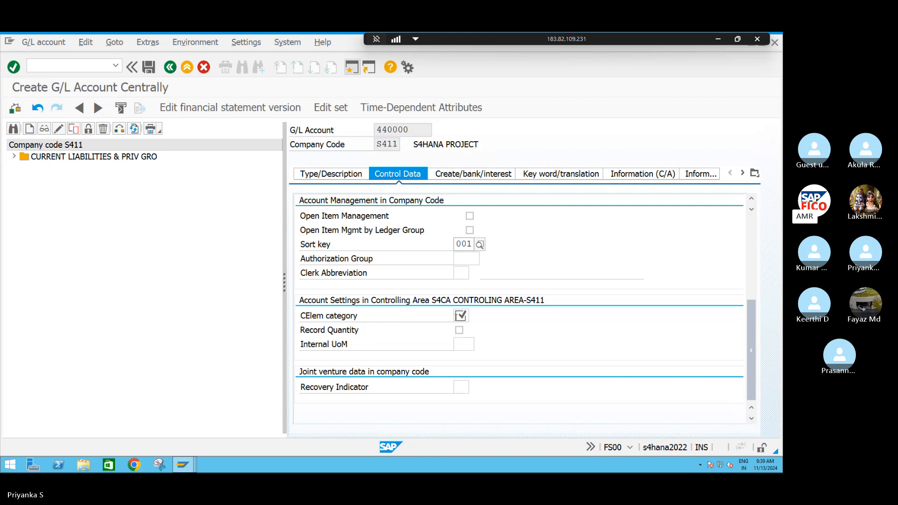
pyautogui.click(461, 316)
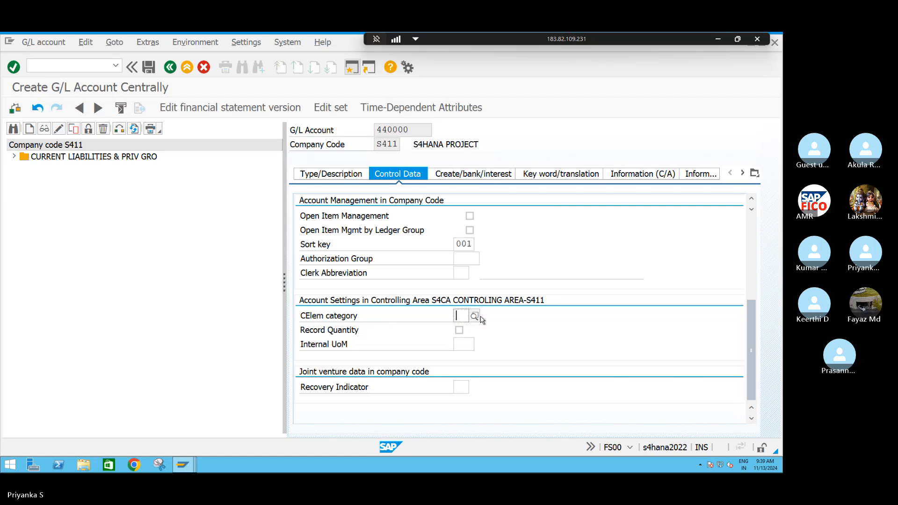
pyautogui.click(479, 317)
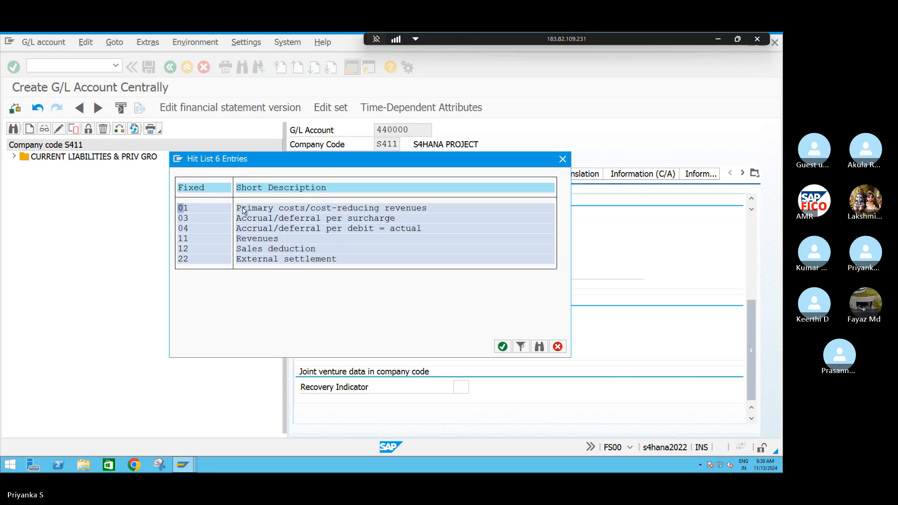
pyautogui.click(502, 347)
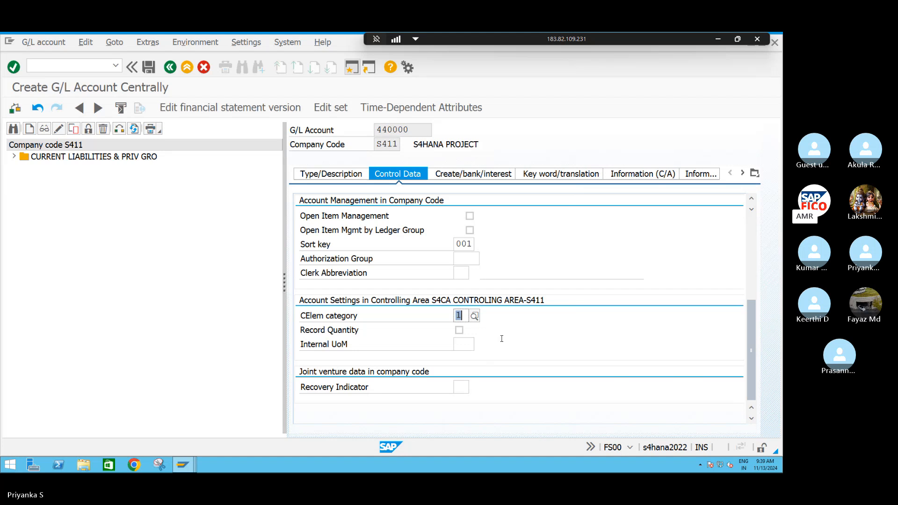
# Assign field status group G004 (Cost accounts) to G/L account 440000 and save the account
pyautogui.click(479, 177)
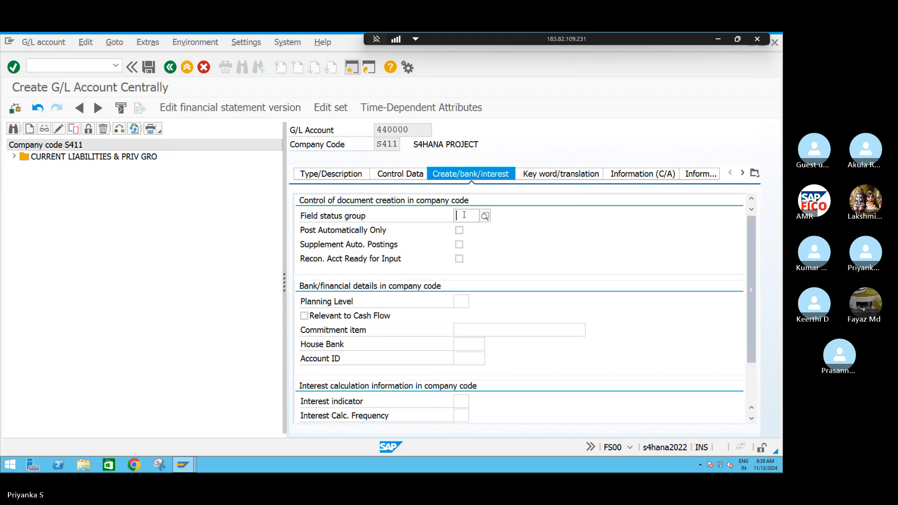
pyautogui.write('G00')
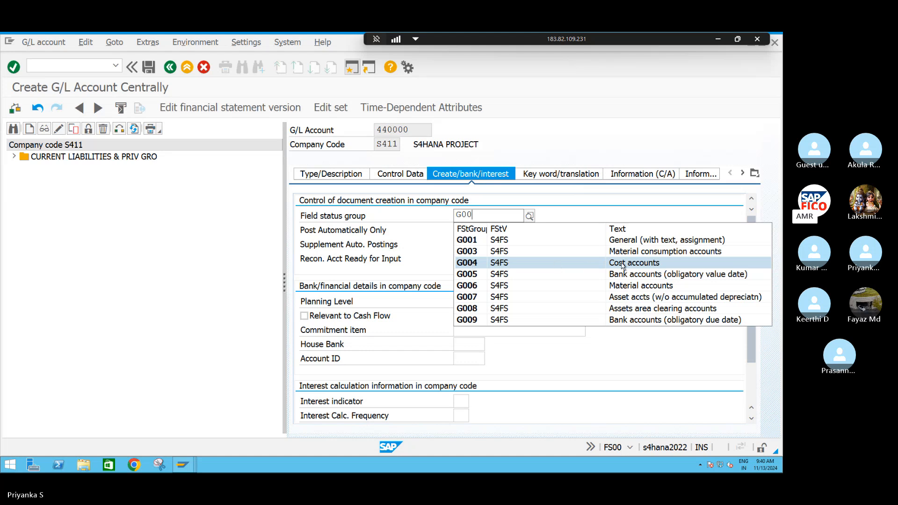
pyautogui.click(474, 263)
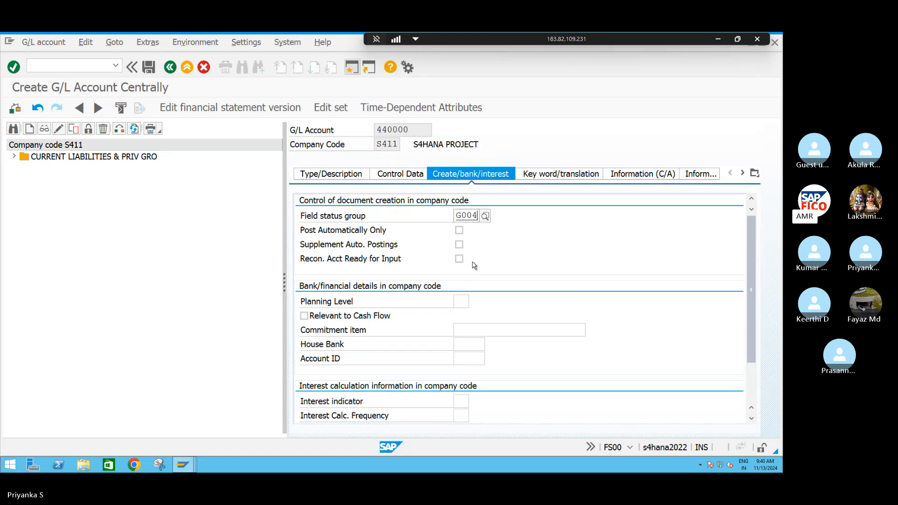
pyautogui.click(149, 68)
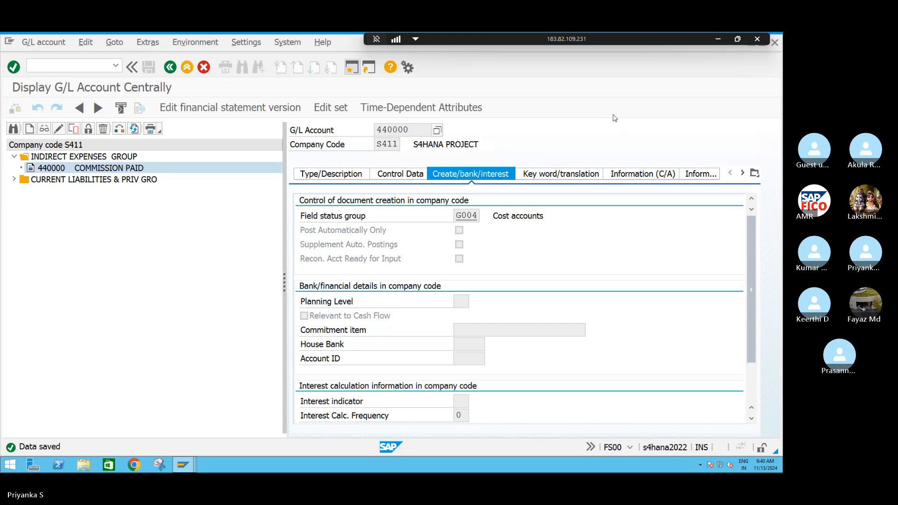
# Switch to the Skype meeting and open the image of G/L account type definitions posted in the chat
pyautogui.hotkey('alt', 'Tab')
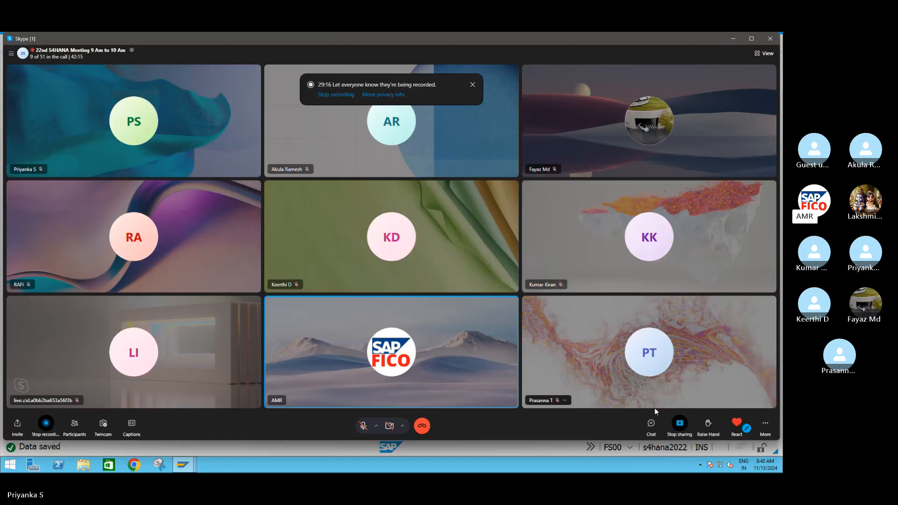
pyautogui.click(650, 424)
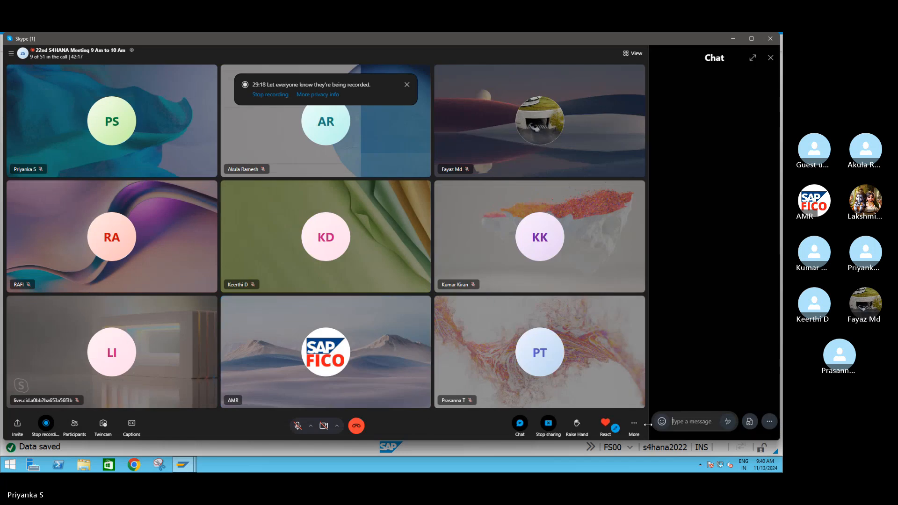
pyautogui.scroll(-6, 686, 369)
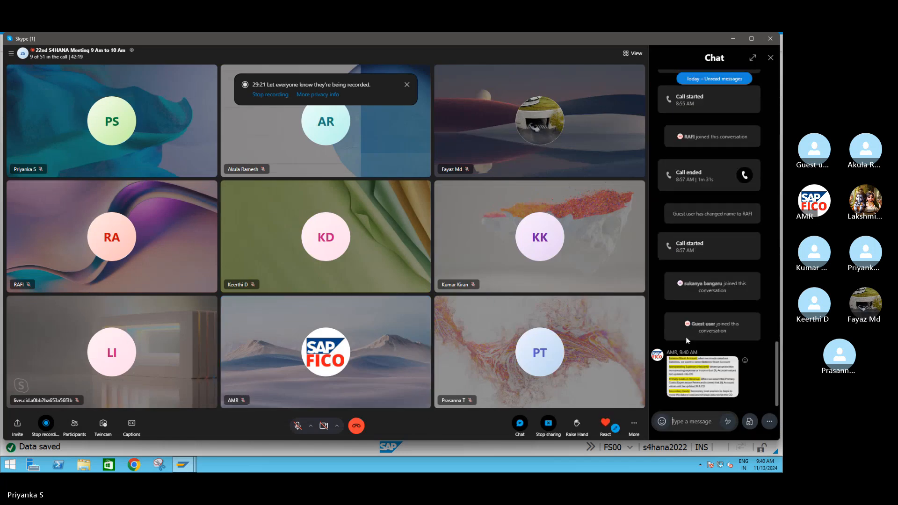
pyautogui.click(704, 381)
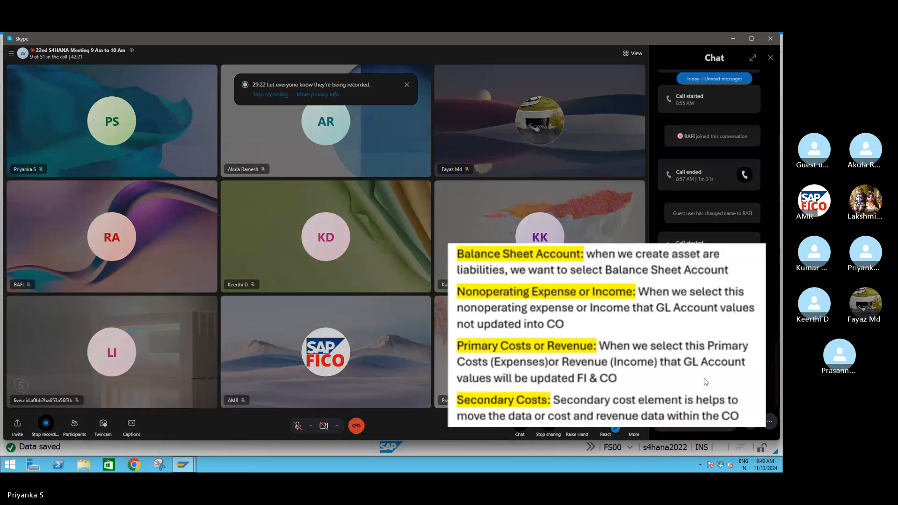
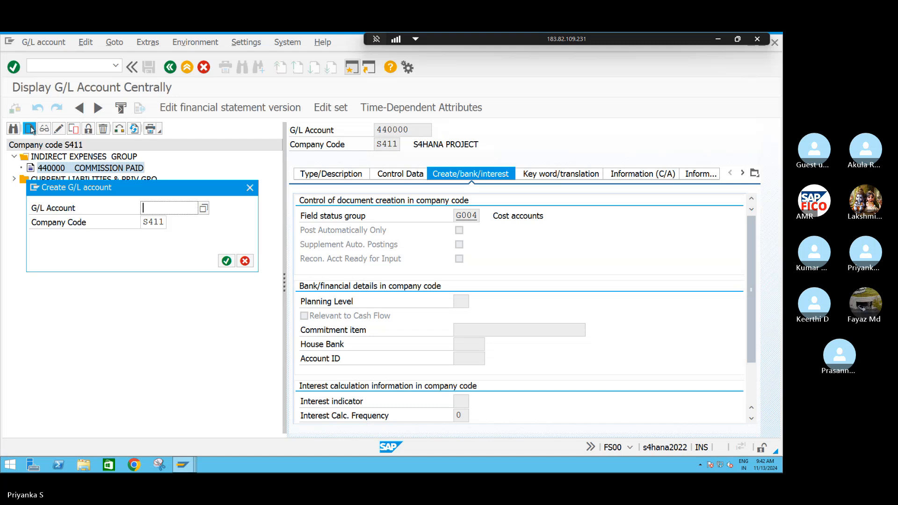
# Expand the CURRENT LIABILITIES & PRIV GRO group and start creating G/L account 160001 in company code S411
pyautogui.moveTo(164, 187); pyautogui.dragTo(161, 243)
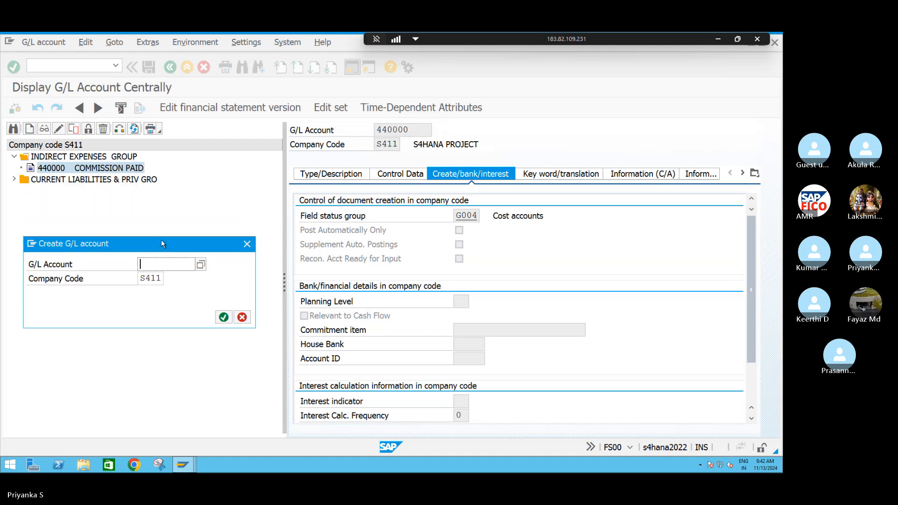
pyautogui.click(247, 244)
pyautogui.click(14, 180)
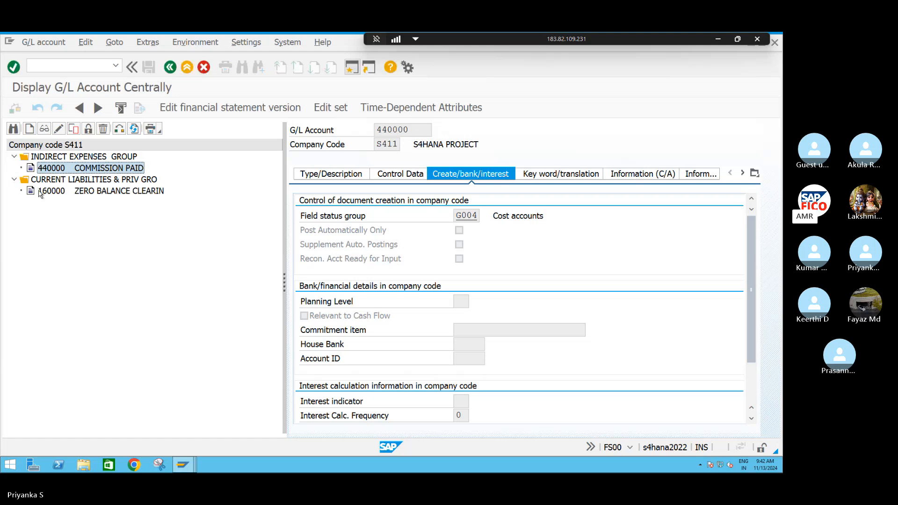
pyautogui.click(29, 129)
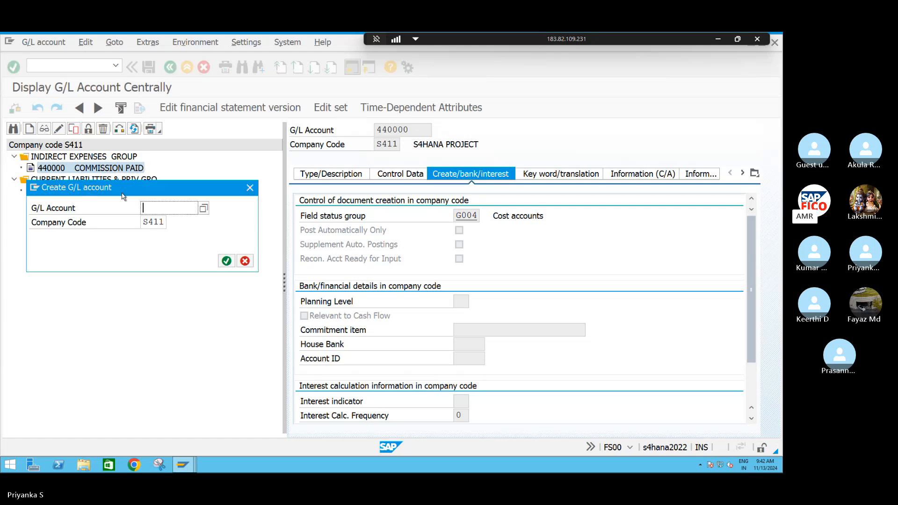
pyautogui.moveTo(129, 186); pyautogui.dragTo(122, 231)
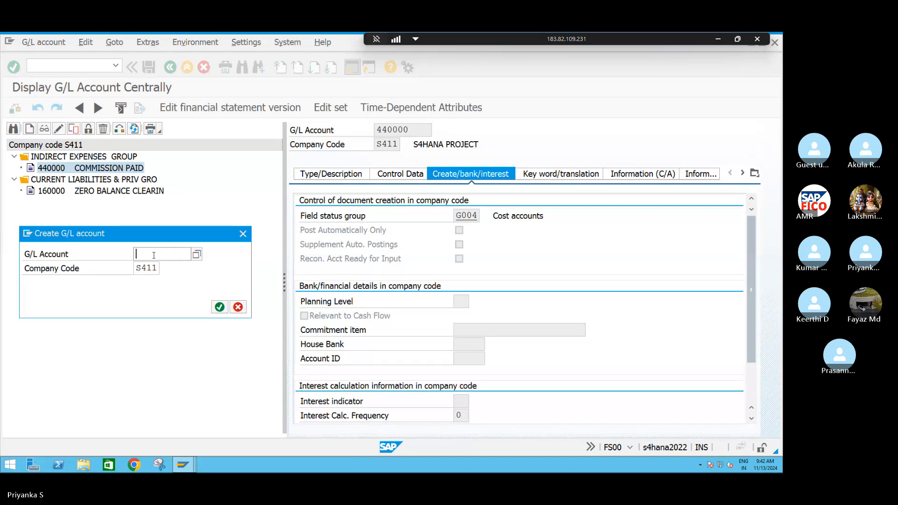
pyautogui.write('160001')
pyautogui.press('Return')
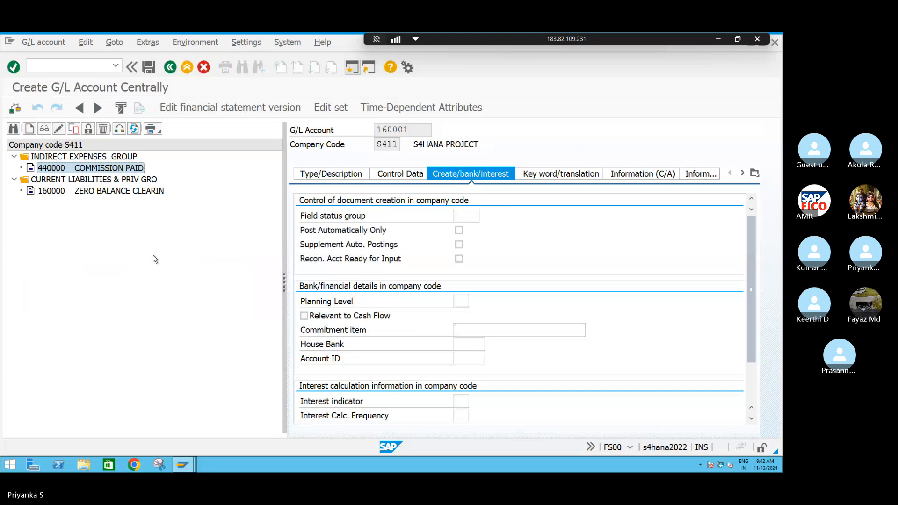
# Classify account 160001 as a Balance Sheet Account in account group AMR7 CURRENT LIABILITIES & PRIV GRO
pyautogui.click(322, 175)
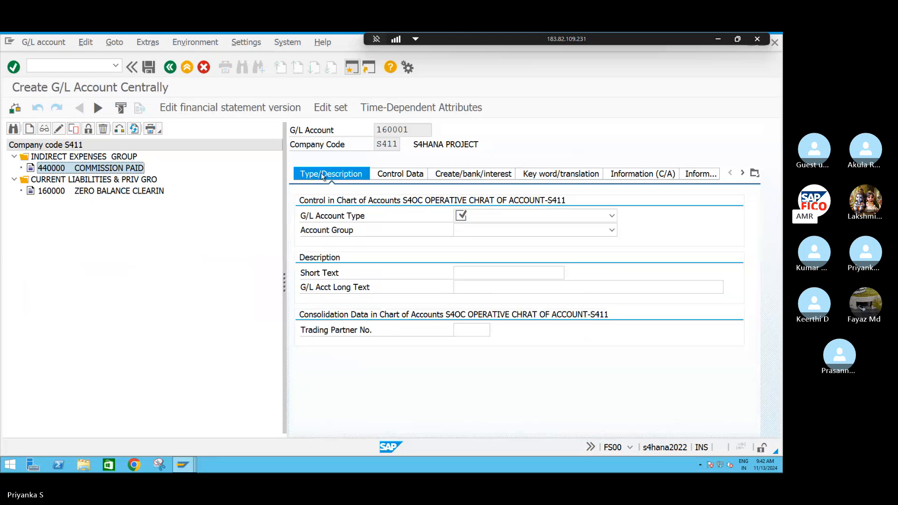
pyautogui.click(612, 216)
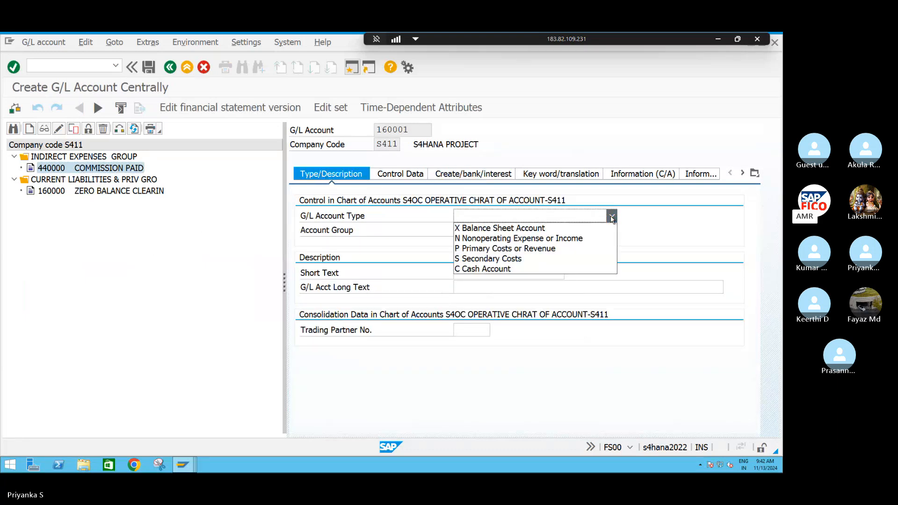
pyautogui.click(476, 229)
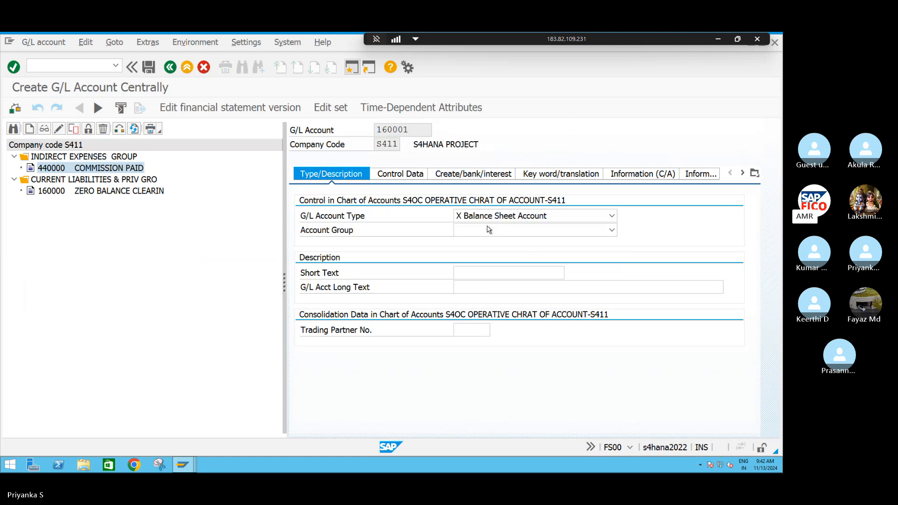
pyautogui.click(612, 230)
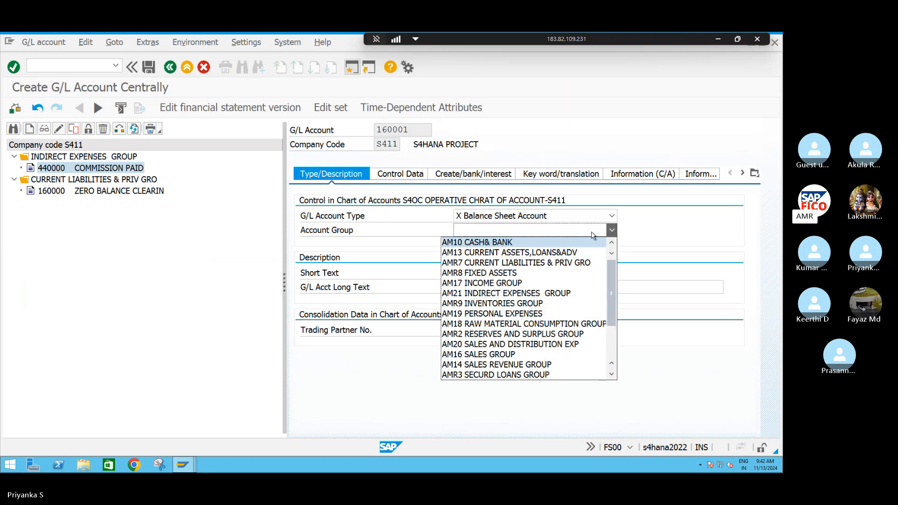
pyautogui.click(523, 263)
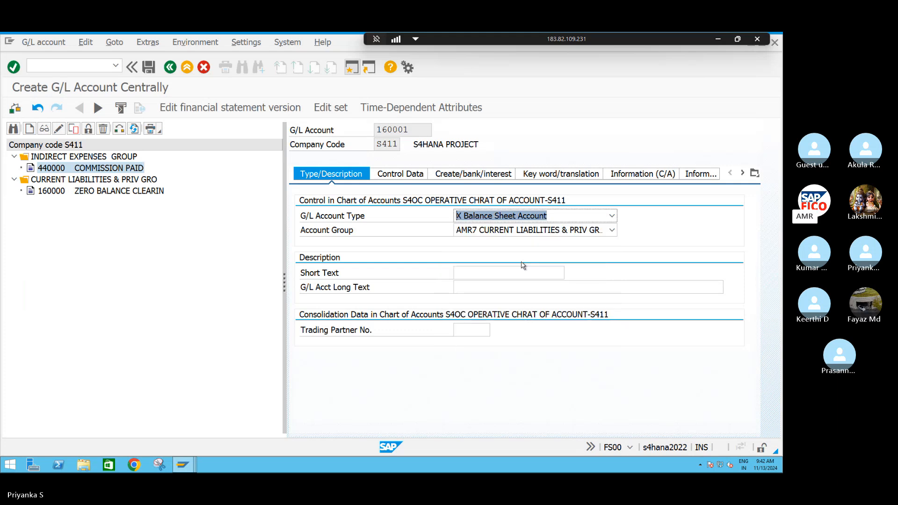
# Enter COMMISSION PAYABLE as the account's short text and COMMISSION PAYABLE AC as its long text
pyautogui.click(473, 273)
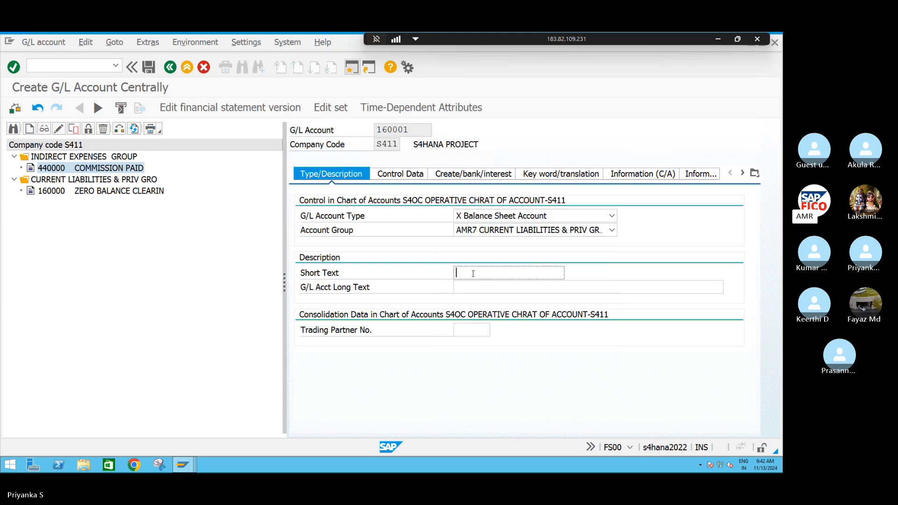
pyautogui.write('COMMI')
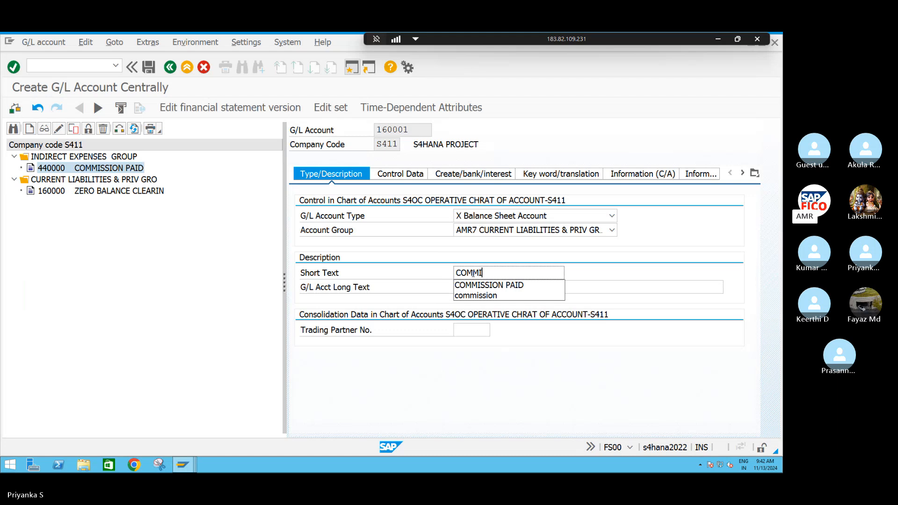
pyautogui.write('SSION PA')
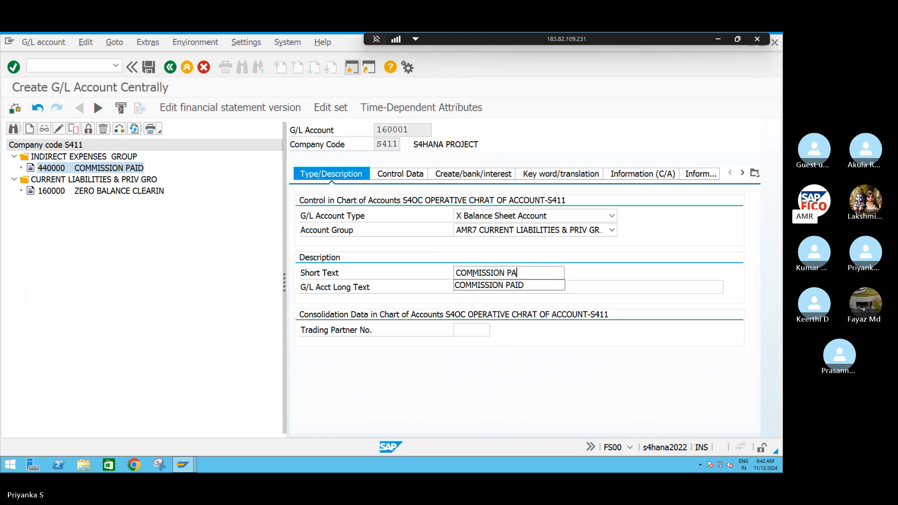
pyautogui.write('YABLE')
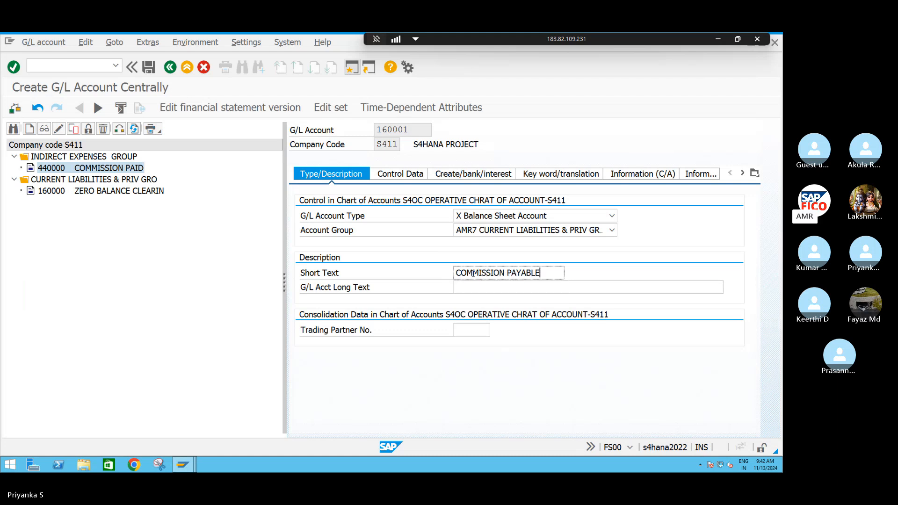
pyautogui.moveTo(543, 273); pyautogui.dragTo(448, 279)
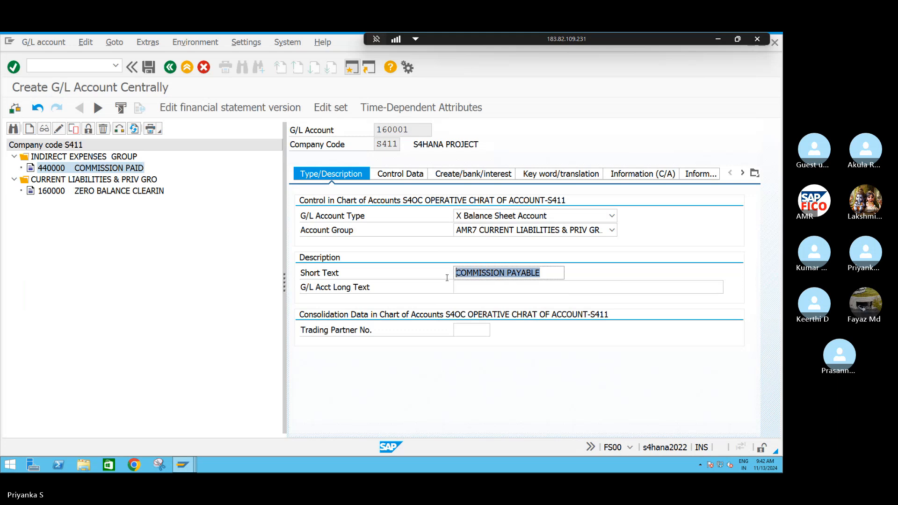
pyautogui.hotkey('ctrl', 'c')
pyautogui.click(482, 289)
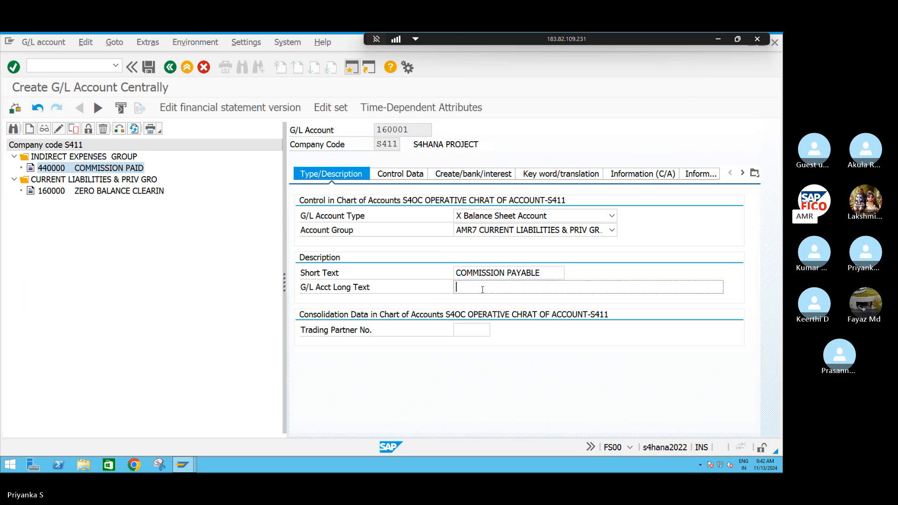
pyautogui.hotkey('ctrl', 'v')
pyautogui.write('AC')
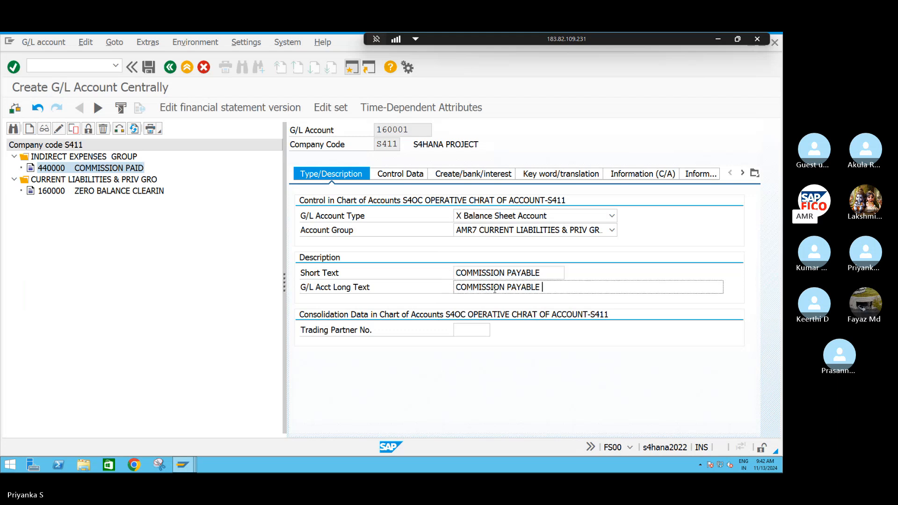
# Set the sort key to 001 and activate Open Item Management in the control data of account 160001
pyautogui.click(407, 176)
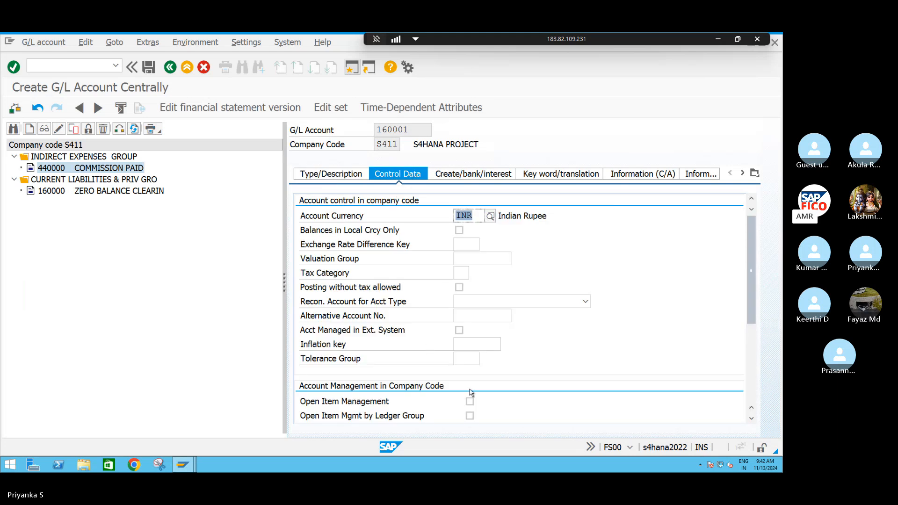
pyautogui.moveTo(753, 304); pyautogui.dragTo(748, 341)
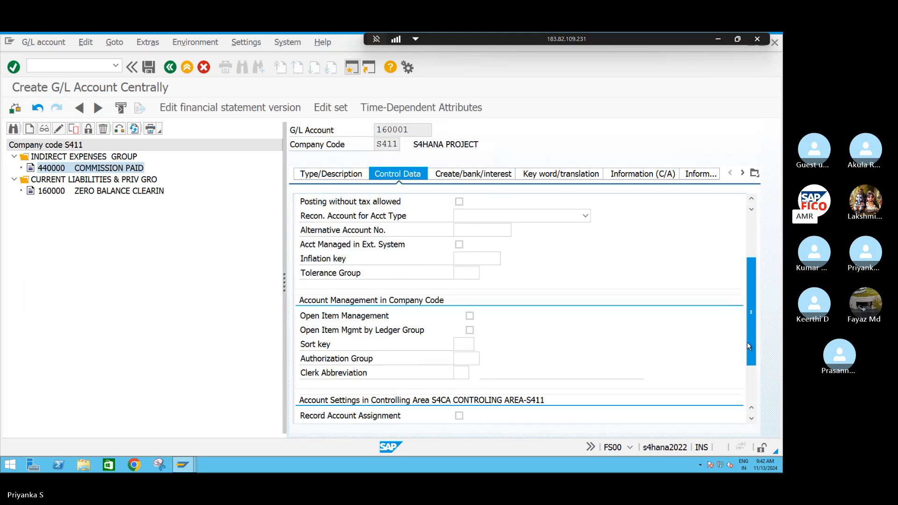
pyautogui.click(462, 344)
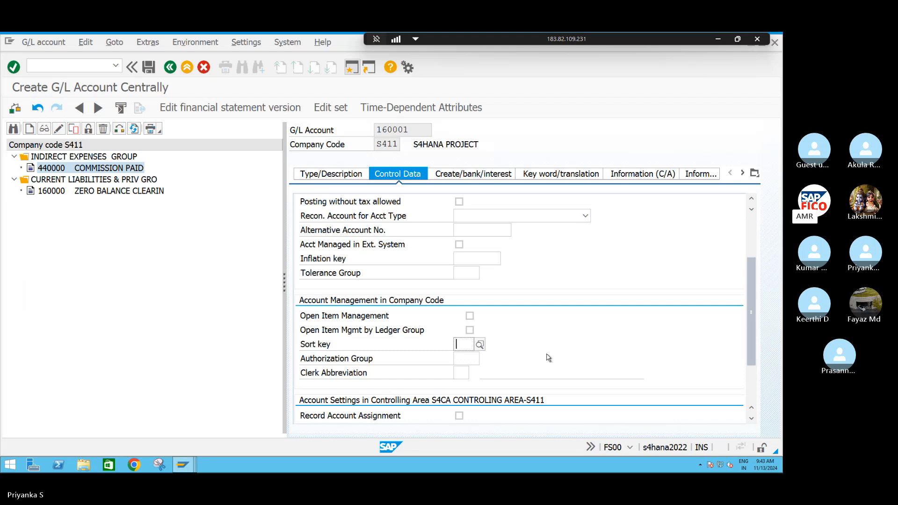
pyautogui.write('001')
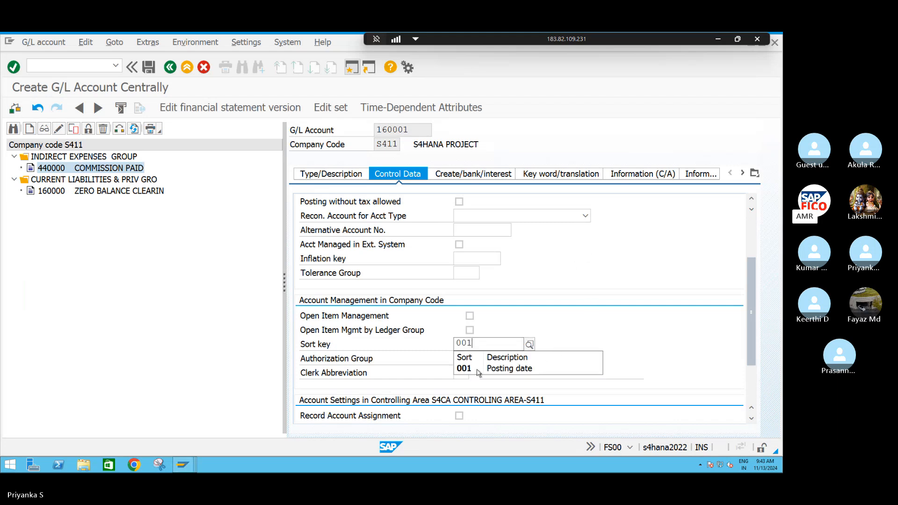
pyautogui.click(487, 367)
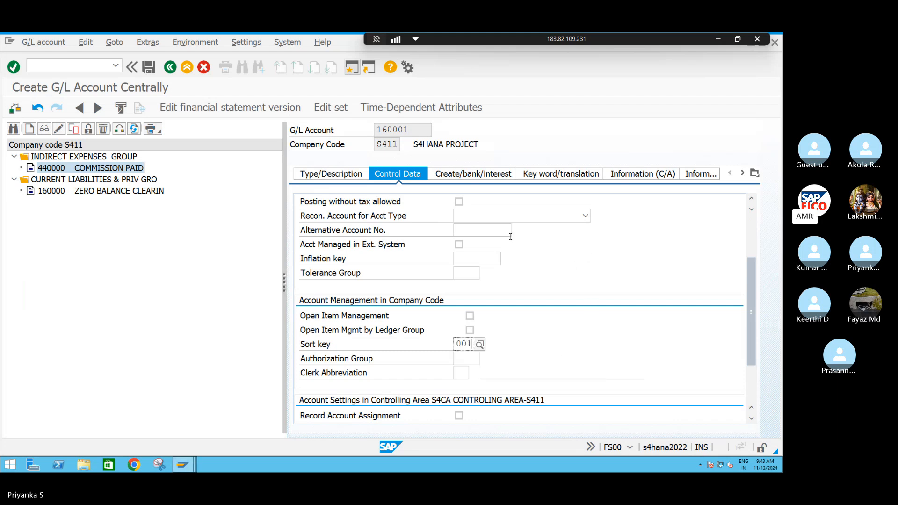
pyautogui.click(469, 174)
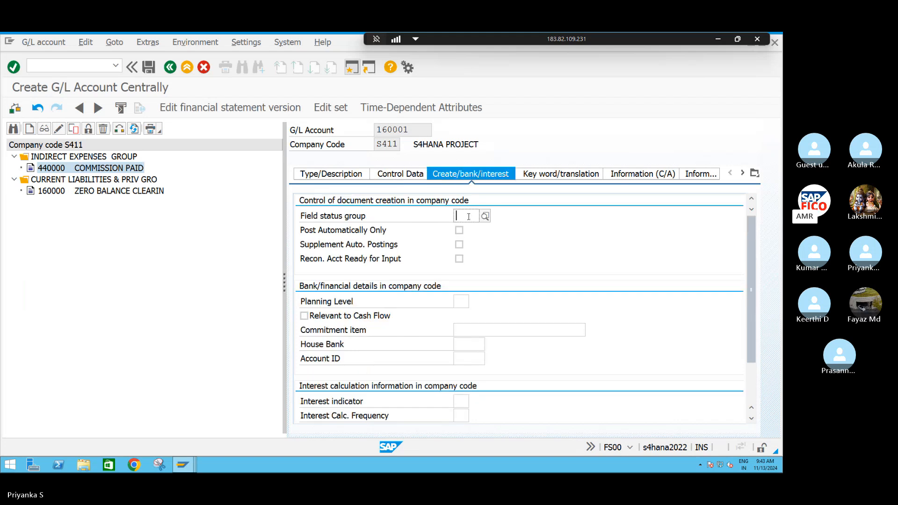
pyautogui.click(398, 174)
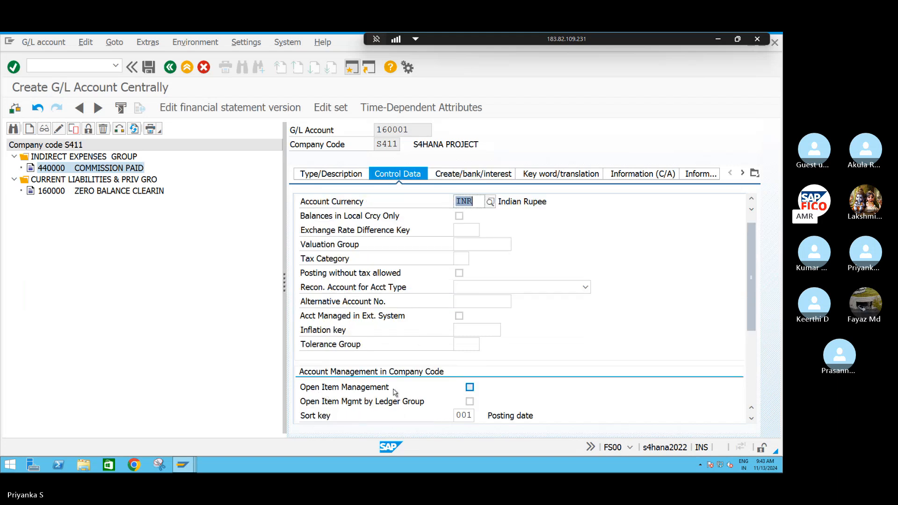
pyautogui.click(470, 388)
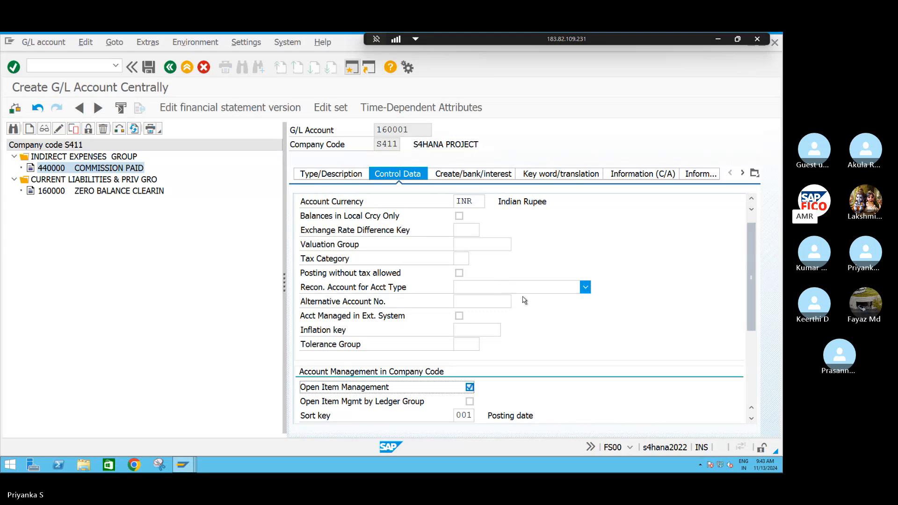
# Assign field status group G001 (General with text, assignment) to G/L account 160001 and save the account
pyautogui.click(471, 175)
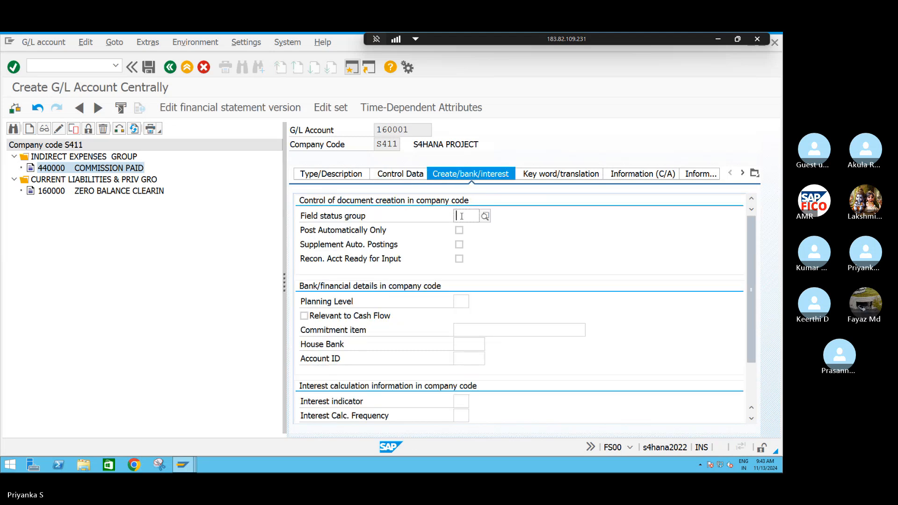
pyautogui.write('G001')
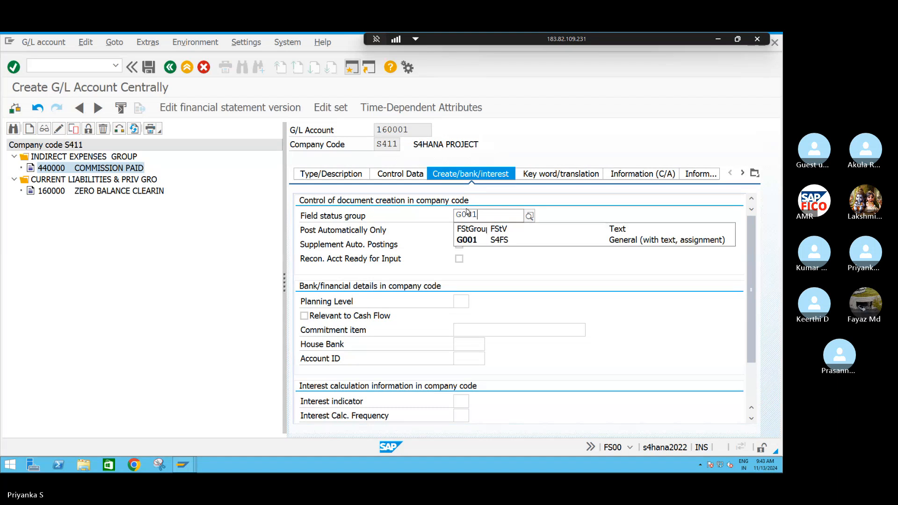
pyautogui.click(493, 240)
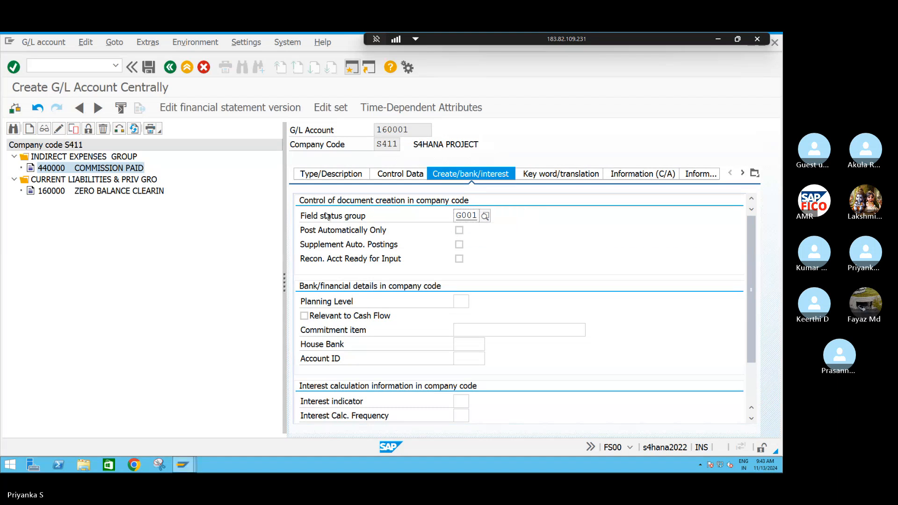
pyautogui.click(148, 67)
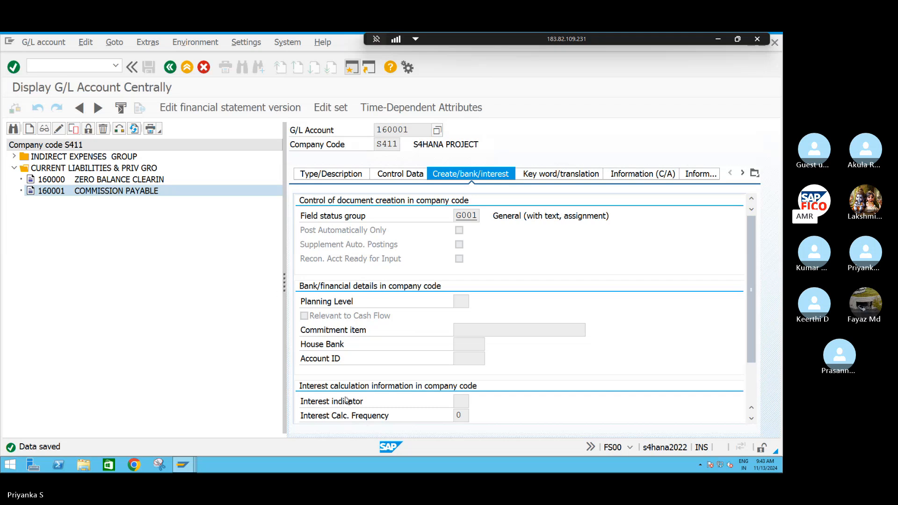
# Check the account number range of the CASH& BANK group in the G/L account groups overview
pyautogui.moveTo(185, 467)
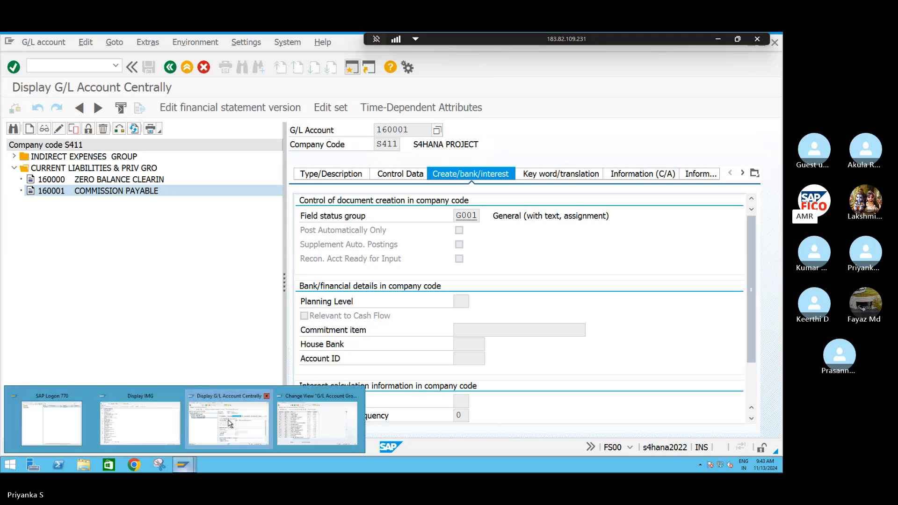
pyautogui.click(288, 427)
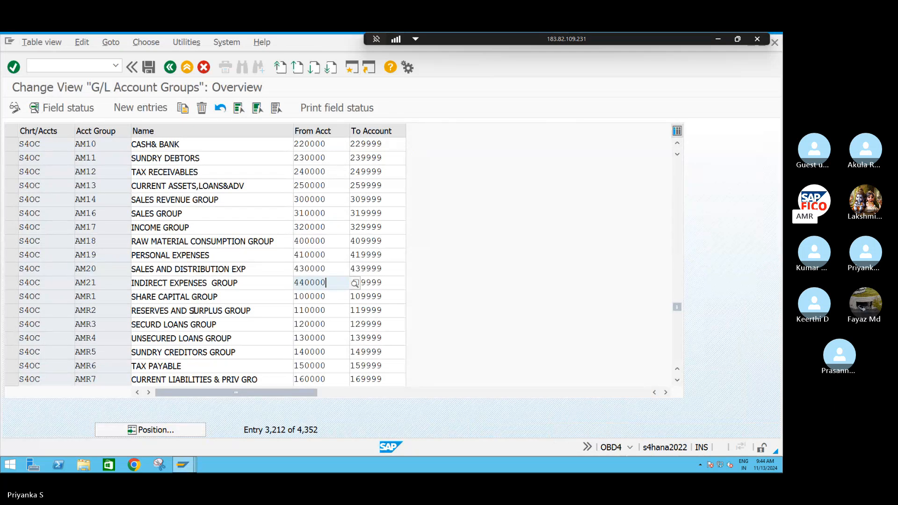
pyautogui.click(218, 145)
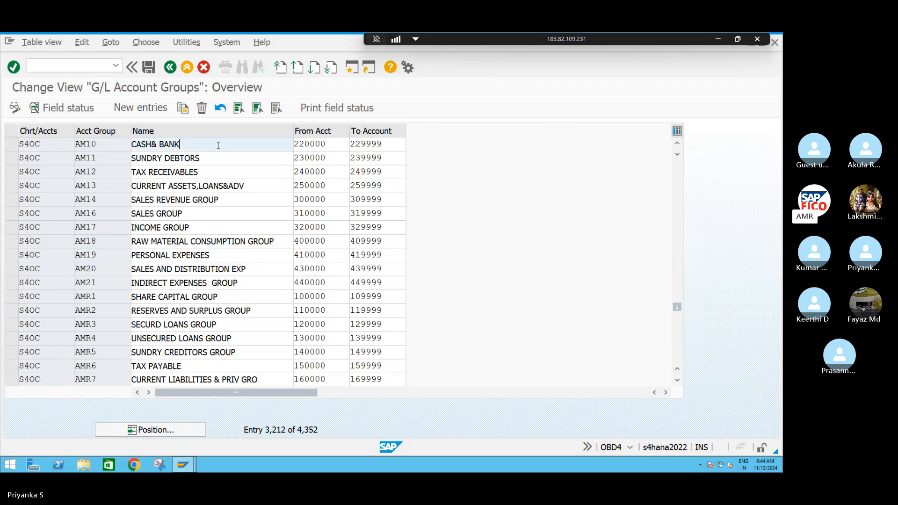
pyautogui.click(331, 143)
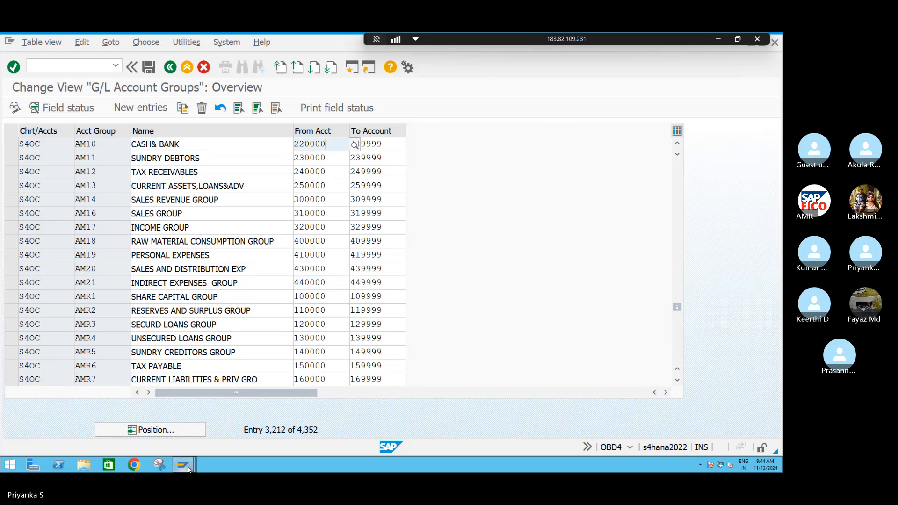
# Start creating G/L account 220000 for company code S411 in the central G/L account maintenance
pyautogui.moveTo(185, 466)
pyautogui.click(224, 430)
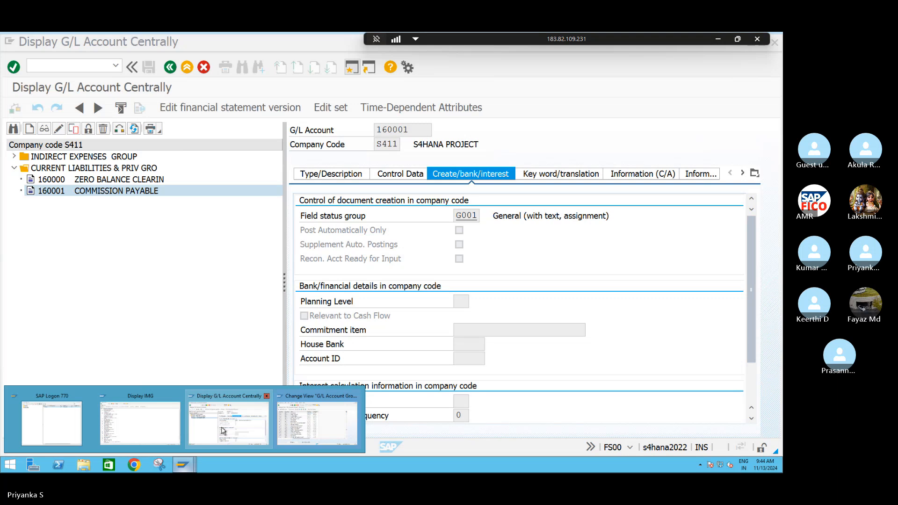
pyautogui.click(29, 129)
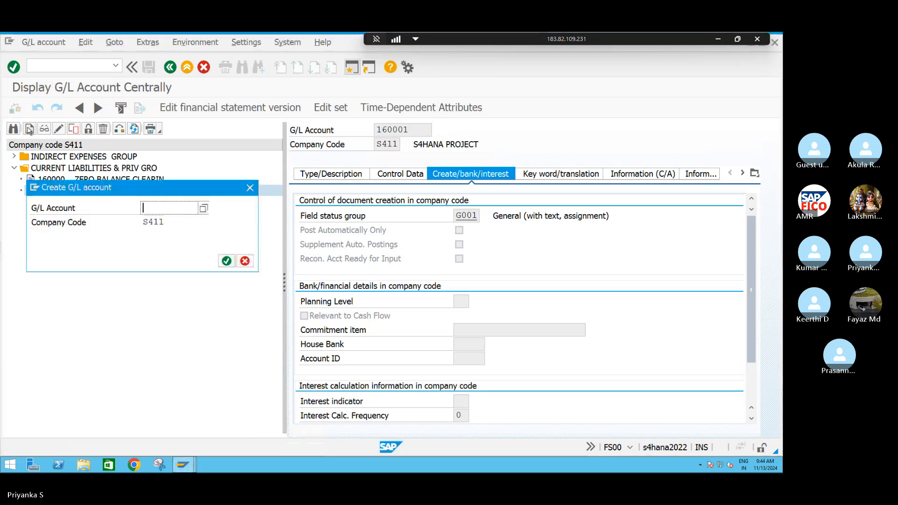
pyautogui.write('220000')
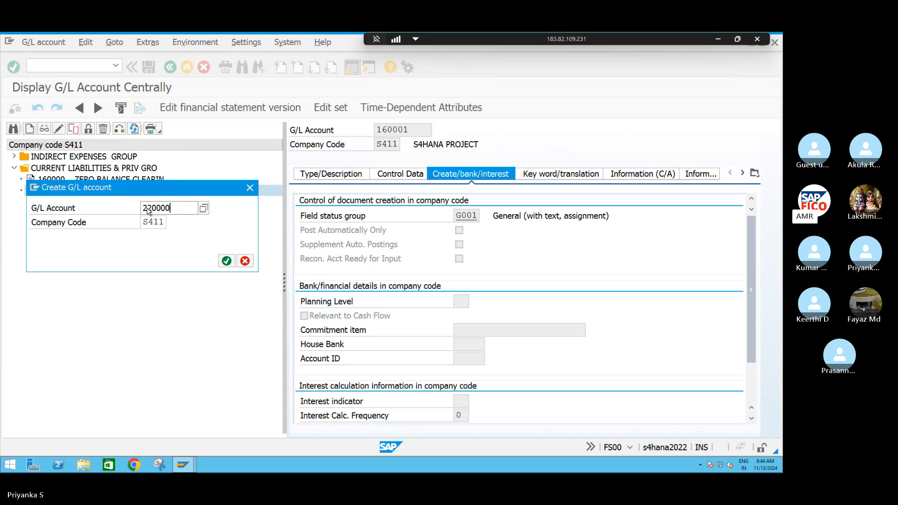
pyautogui.press('Return')
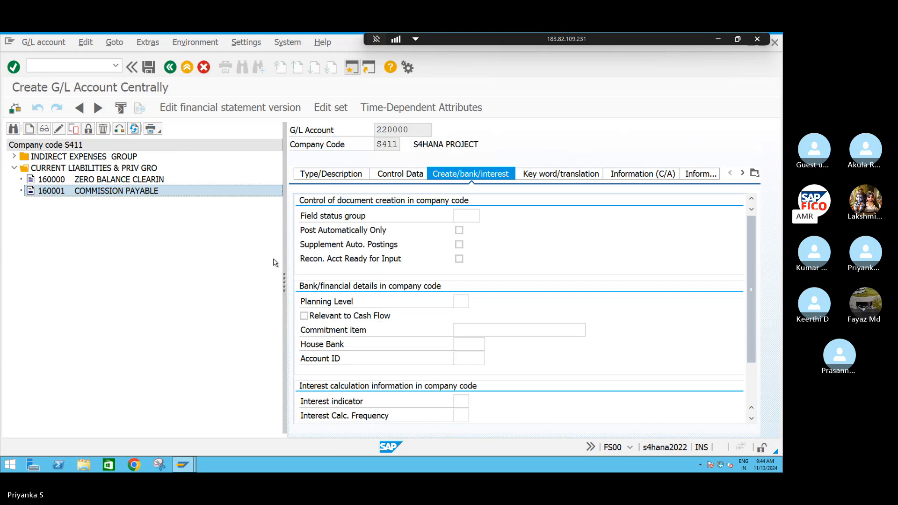
# Classify account 220000 as a Cash Account with subtype P (Petty Cash) and account group AM10 CASH& BANK
pyautogui.click(344, 175)
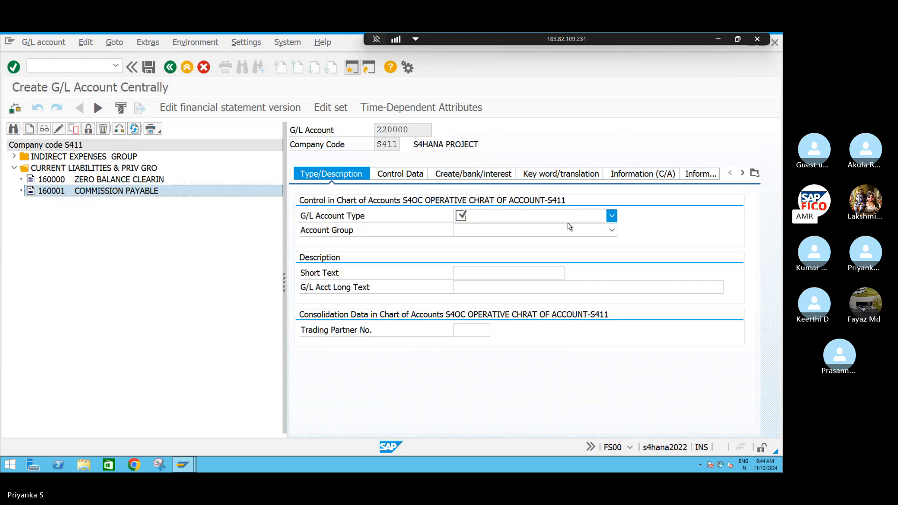
pyautogui.click(611, 216)
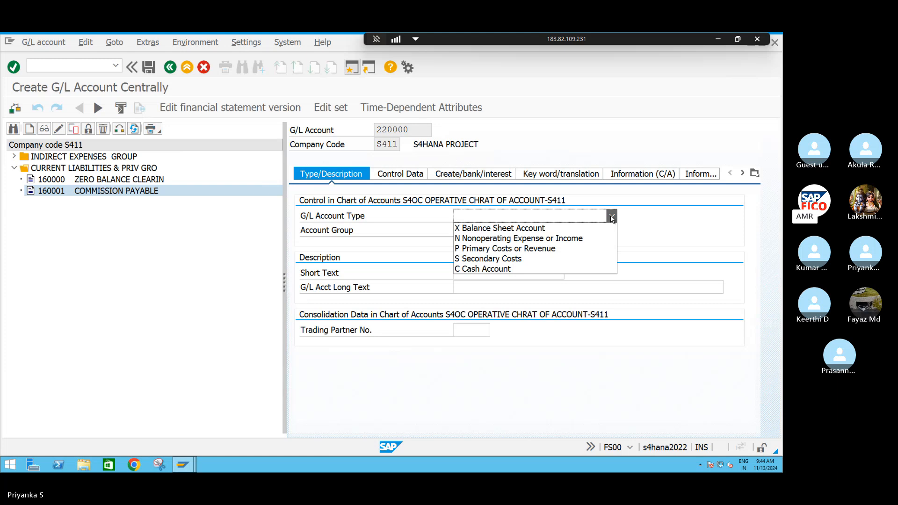
pyautogui.click(478, 269)
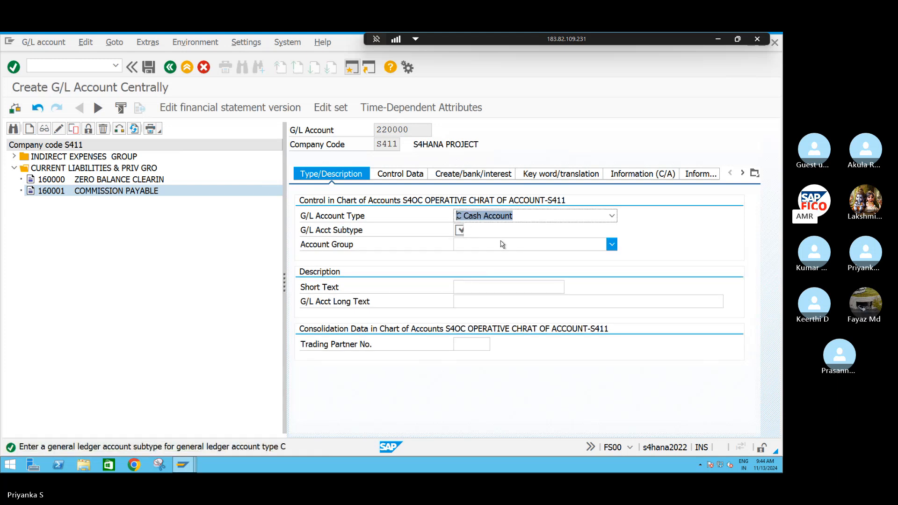
pyautogui.click(460, 230)
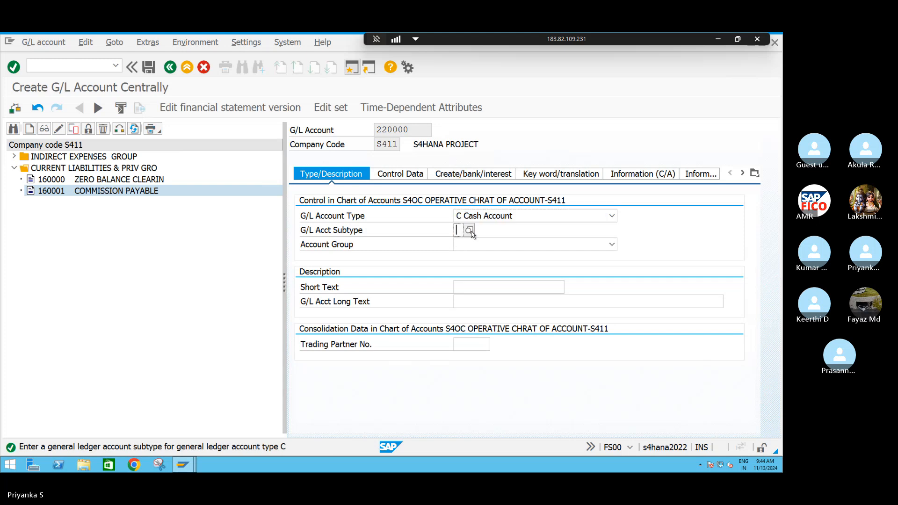
pyautogui.click(469, 231)
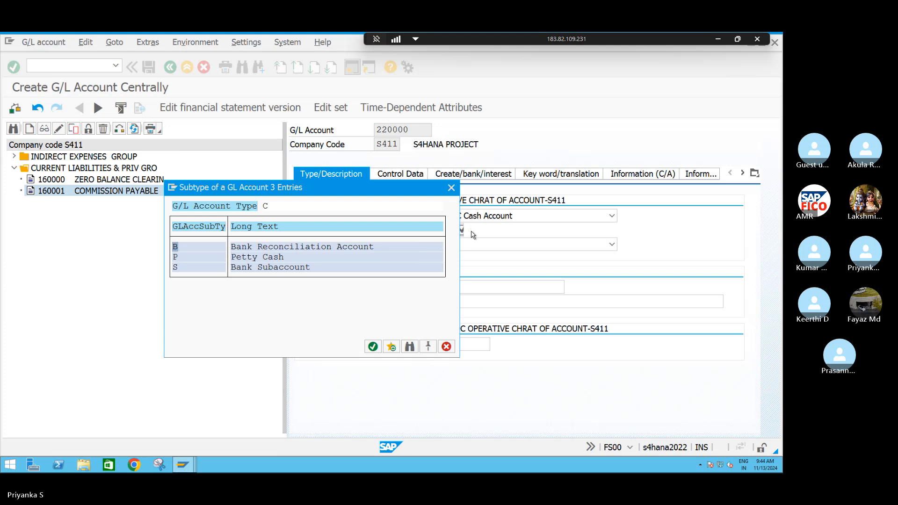
pyautogui.click(207, 258)
pyautogui.click(372, 348)
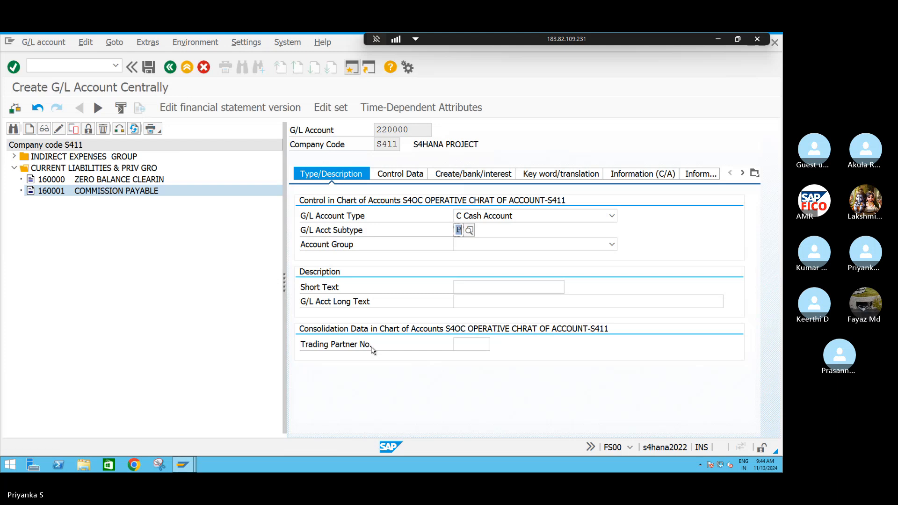
pyautogui.click(481, 245)
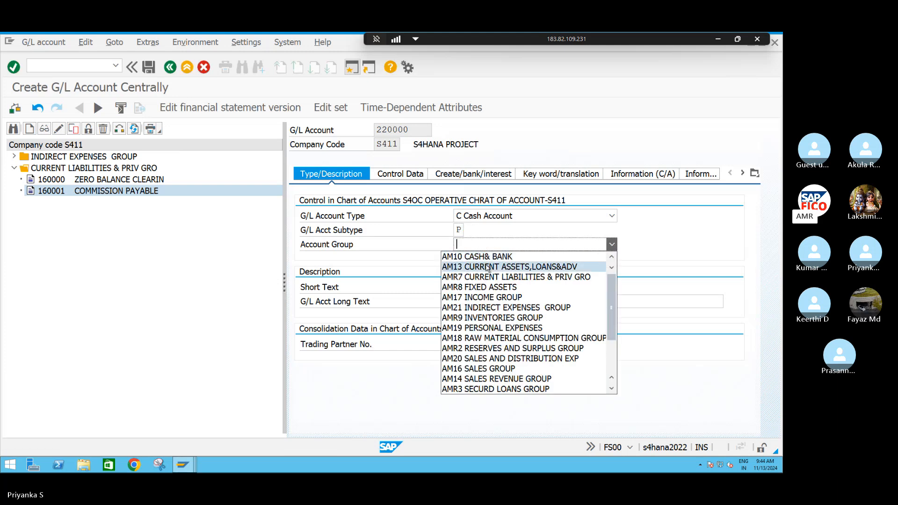
pyautogui.click(477, 257)
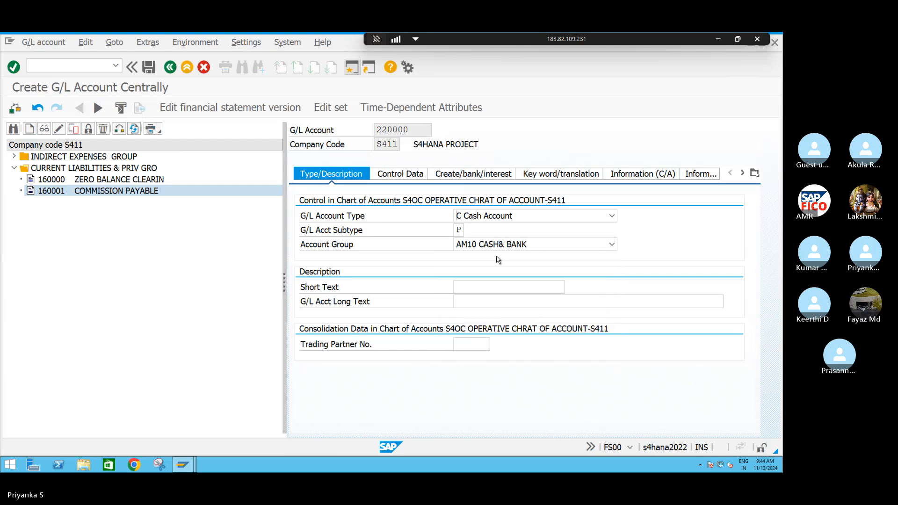
# Enter CASH AC as both the short text and the long text of account 220000
pyautogui.click(477, 289)
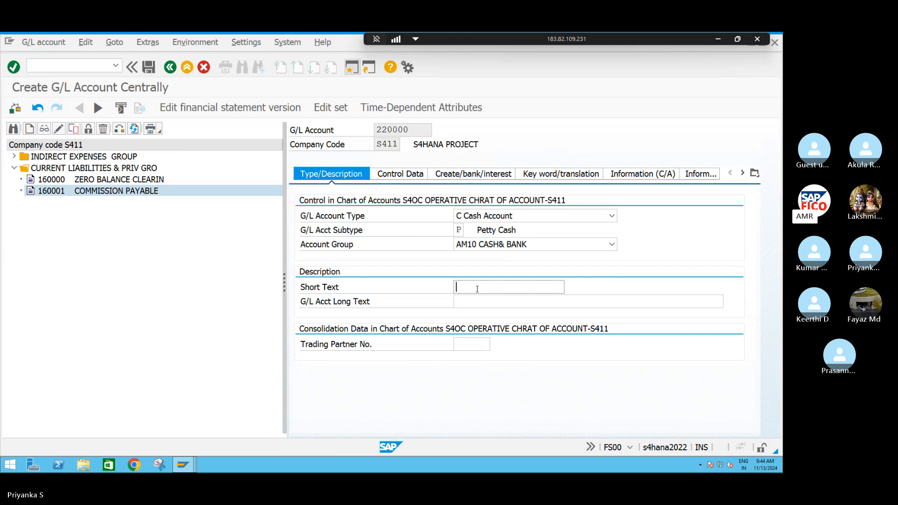
pyautogui.write('CASH A')
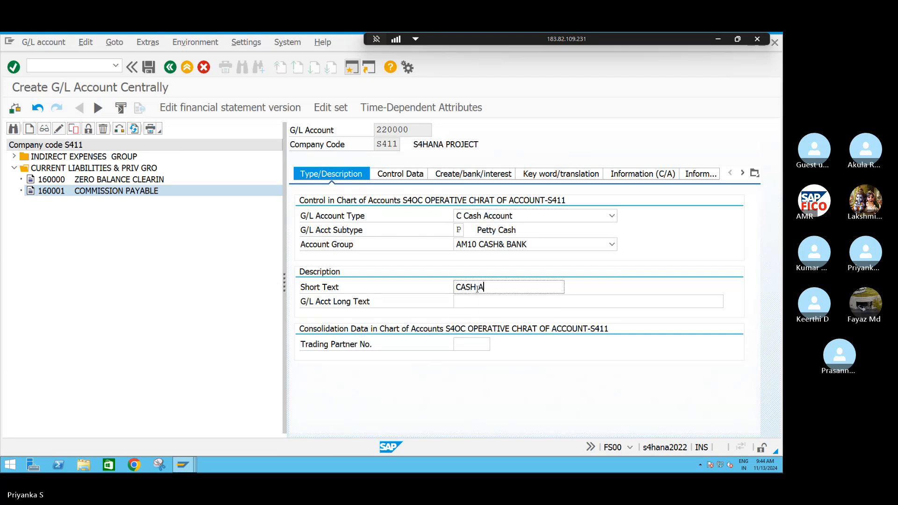
pyautogui.write('C')
pyautogui.press('Tab')
pyautogui.write('C')
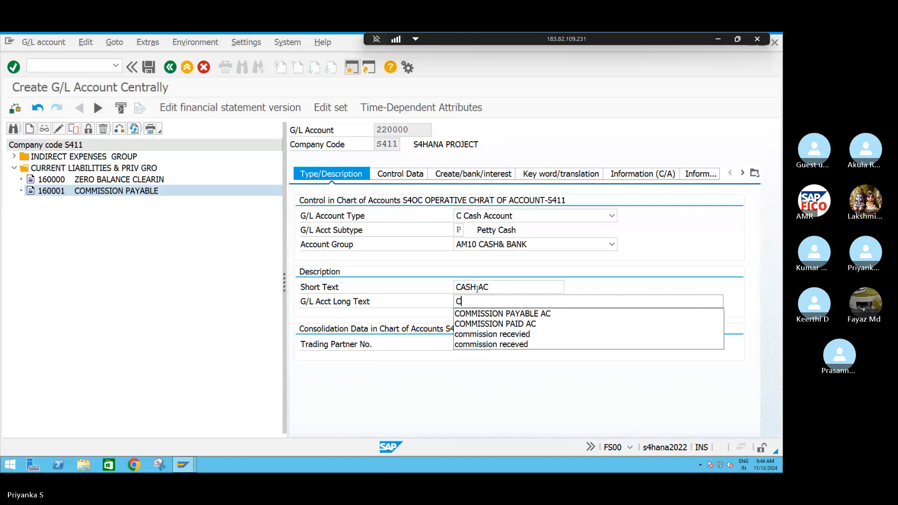
pyautogui.write('ASH AC')
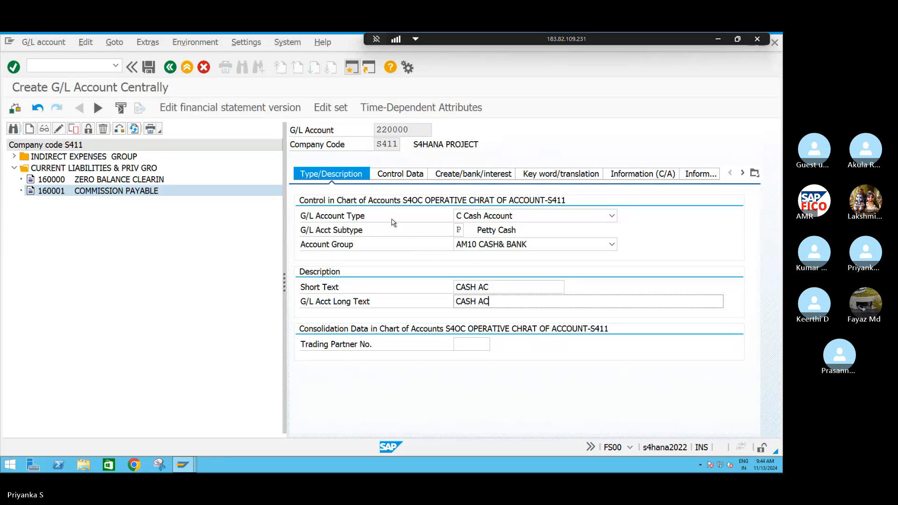
# Set the sort key to 001 in the control data of account 220000
pyautogui.click(406, 176)
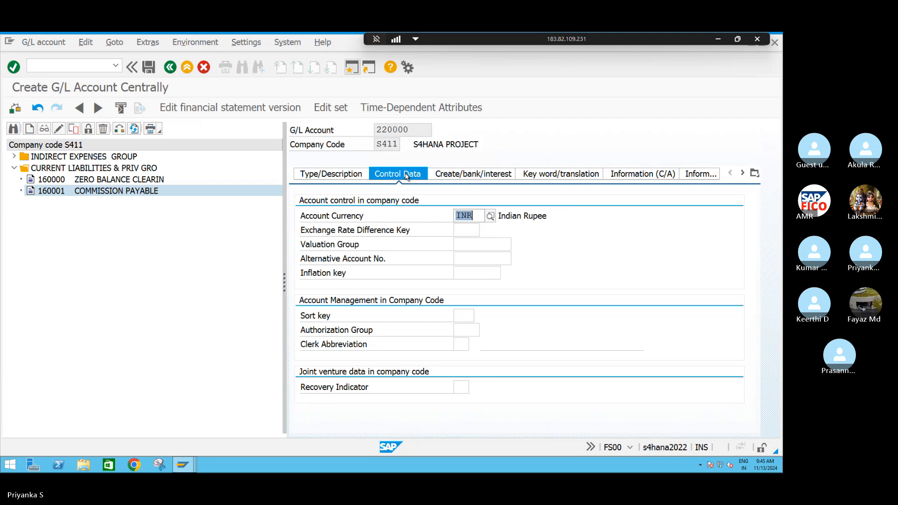
pyautogui.click(458, 317)
pyautogui.write('001')
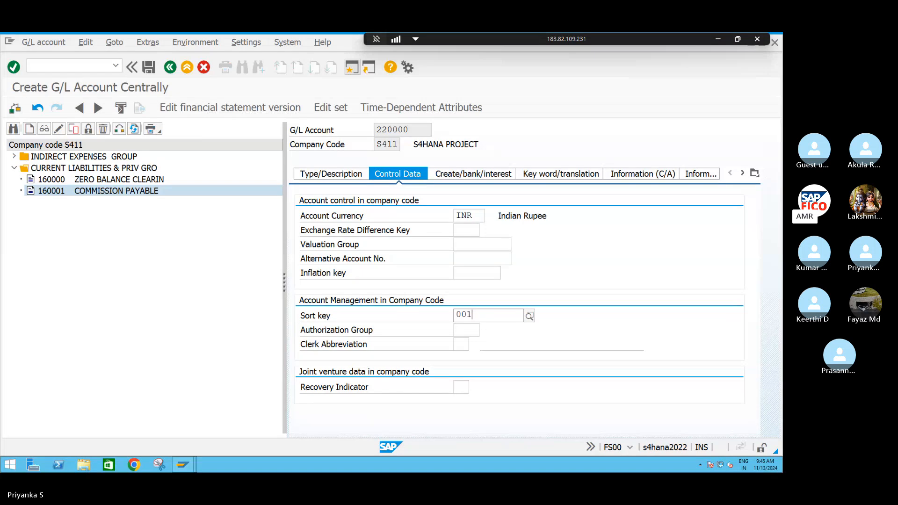
pyautogui.click(464, 338)
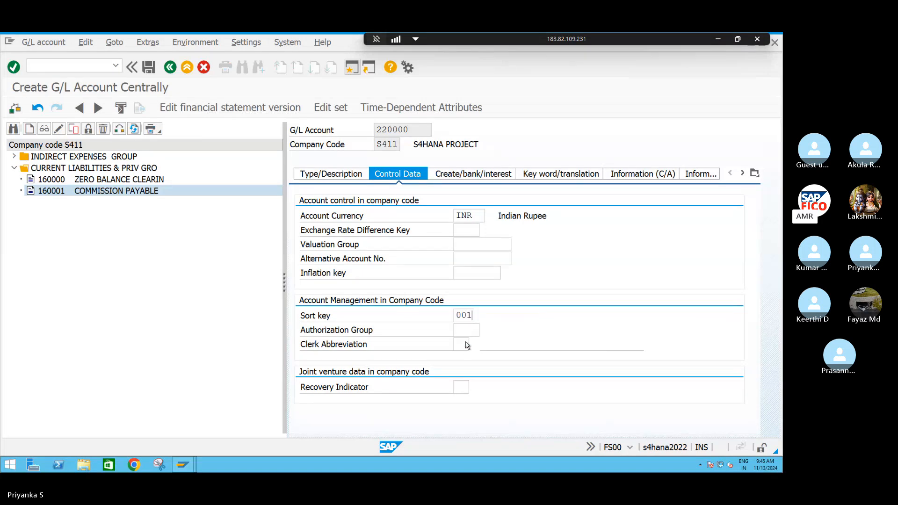
# Assign field status group G001 to account 220000, mark it as relevant to cash flow and save it
pyautogui.click(456, 179)
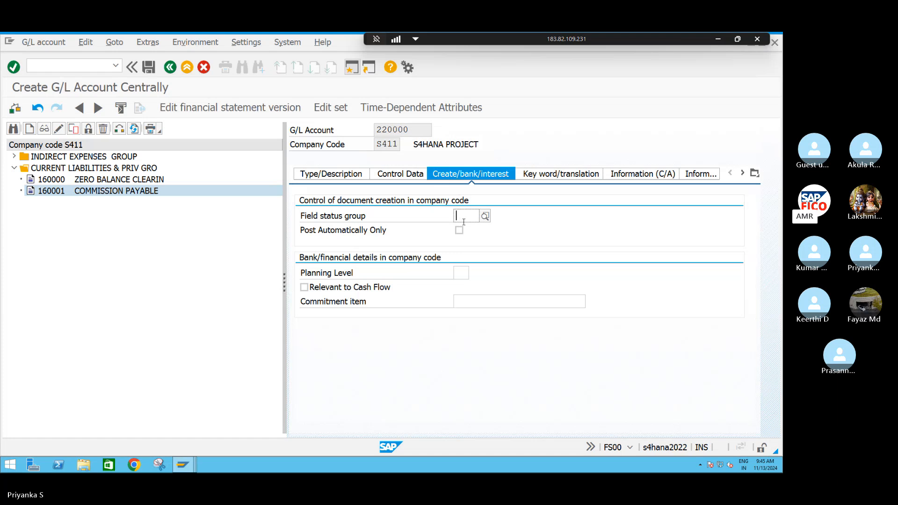
pyautogui.write('G001')
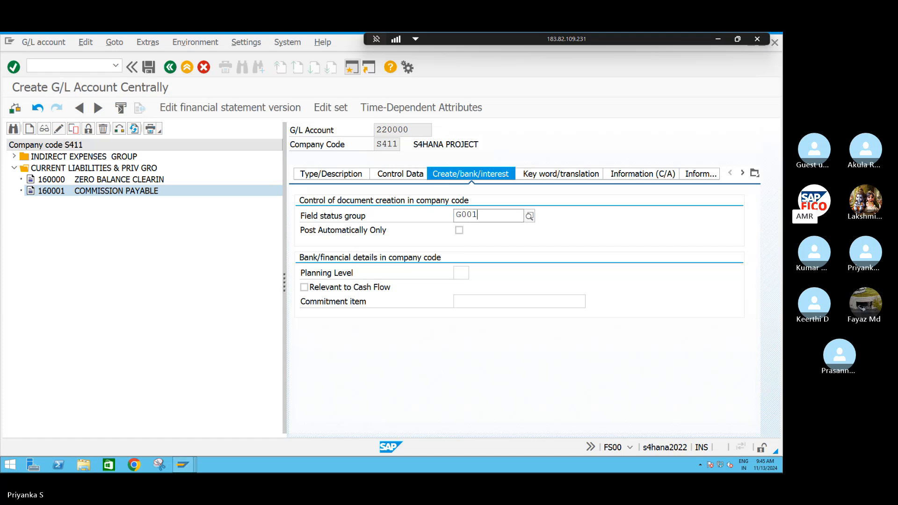
pyautogui.click(470, 244)
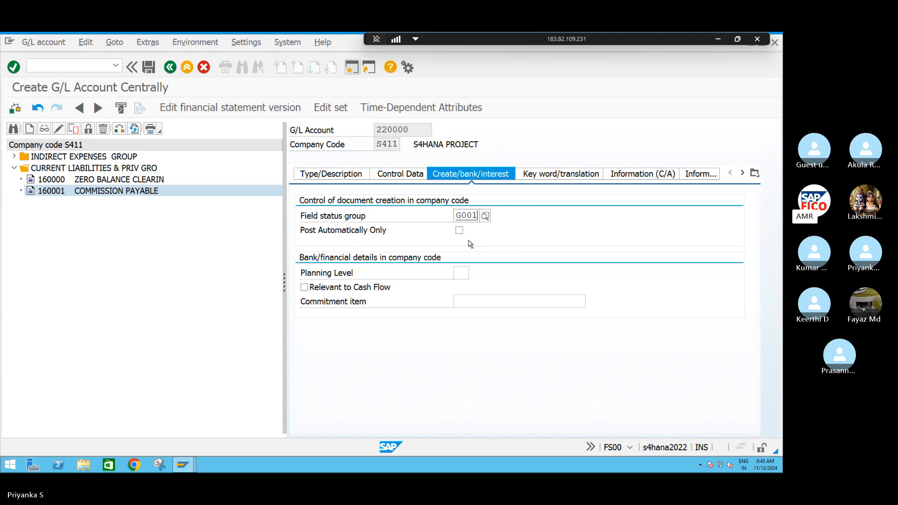
pyautogui.click(304, 287)
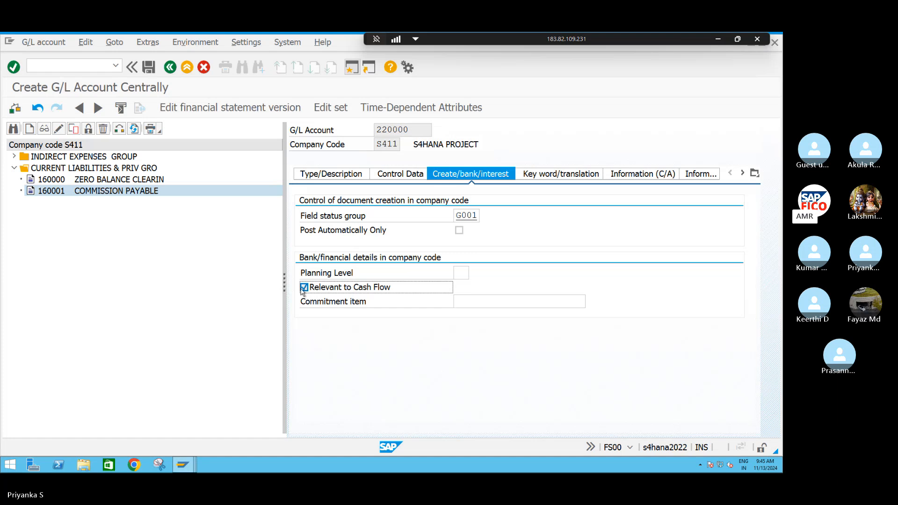
pyautogui.click(149, 67)
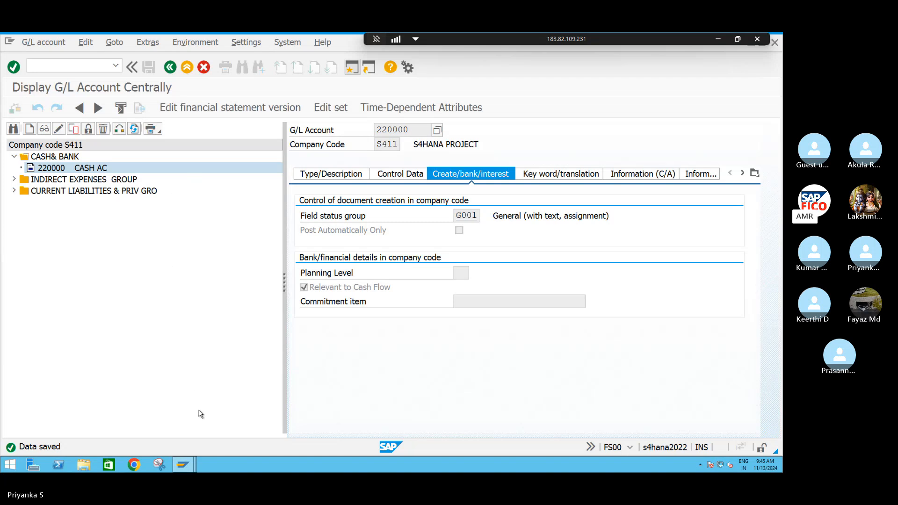
# Check the account number range of the CURRENT ASSETS,LOANS&ADV group in the G/L account groups overview
pyautogui.moveTo(182, 465)
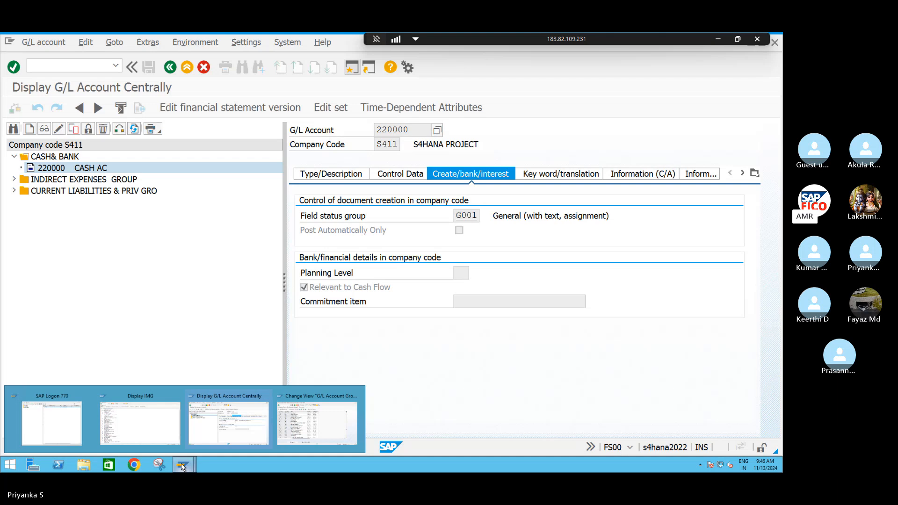
pyautogui.click(312, 437)
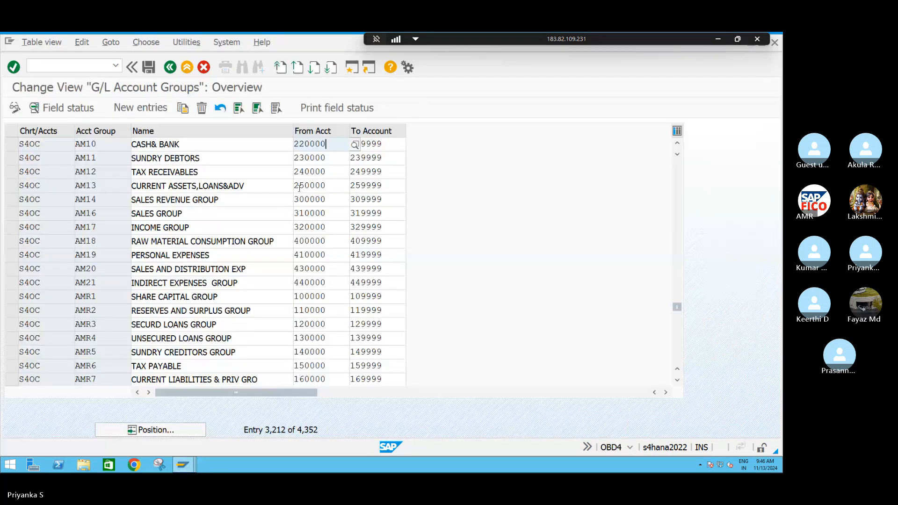
pyautogui.click(336, 187)
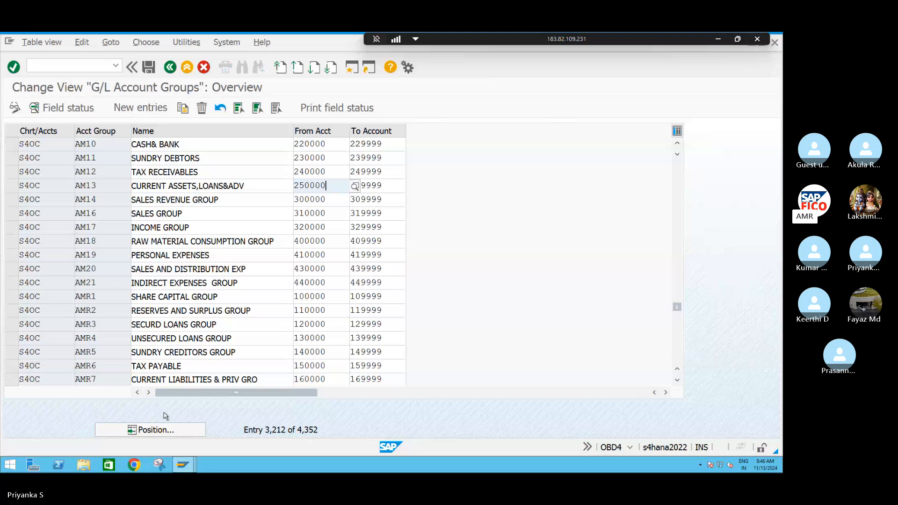
# Return to the central G/L account maintenance and start creating account 250000 for company code S411
pyautogui.moveTo(186, 462)
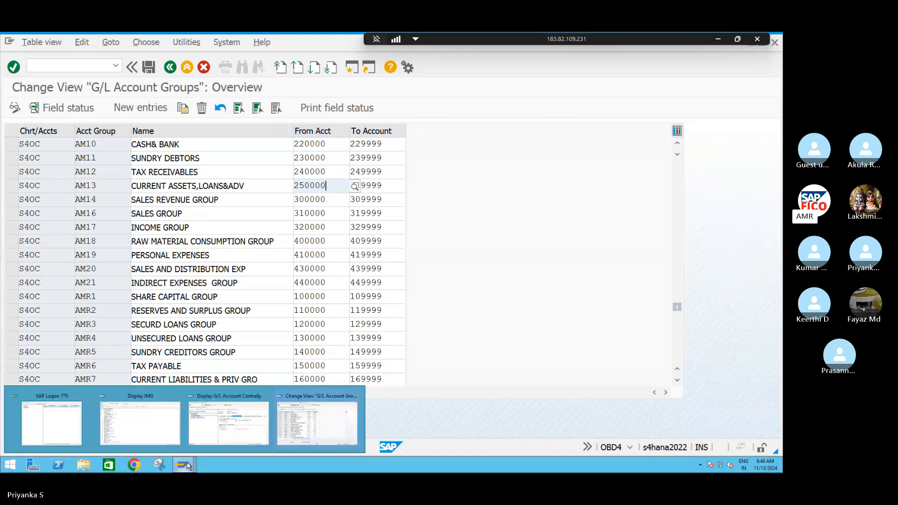
pyautogui.click(220, 428)
pyautogui.click(29, 129)
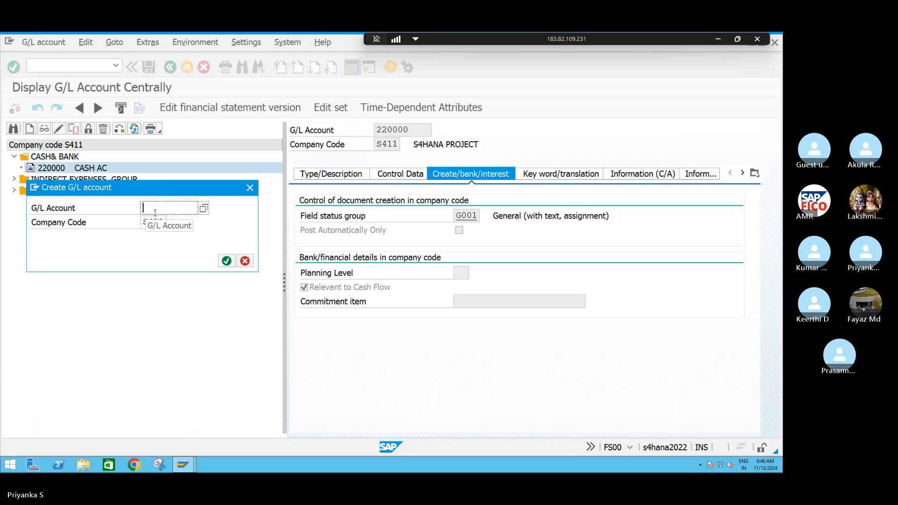
pyautogui.write('250000')
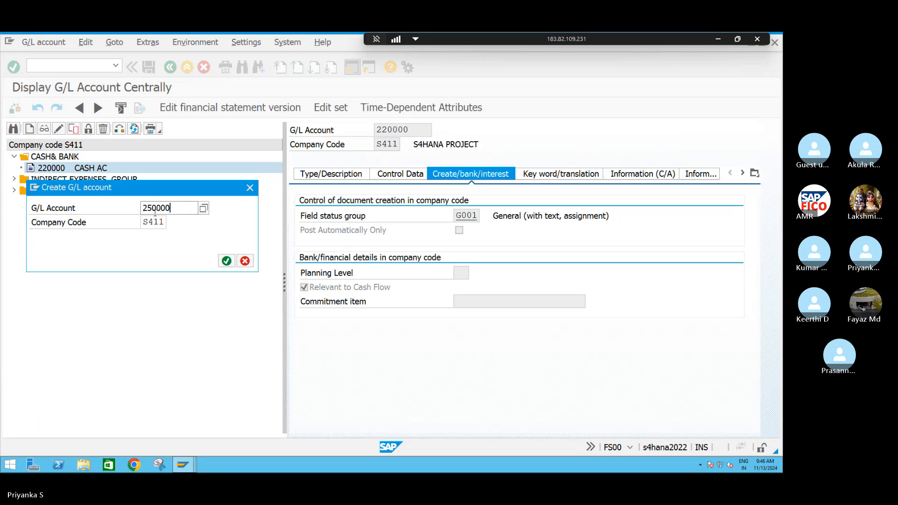
pyautogui.press('Return')
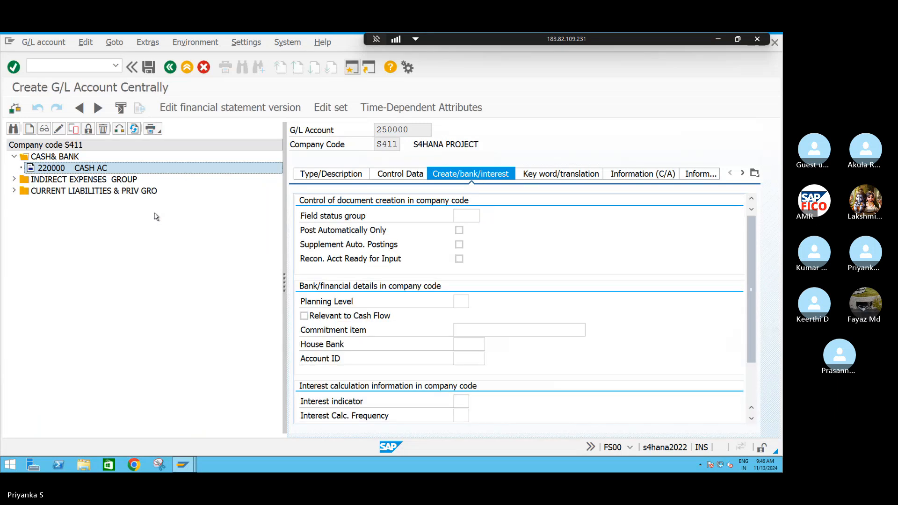
# Classify account 250000 as a Balance Sheet Account in account group AM13 CURRENT ASSETS,LOANS&ADV
pyautogui.click(321, 174)
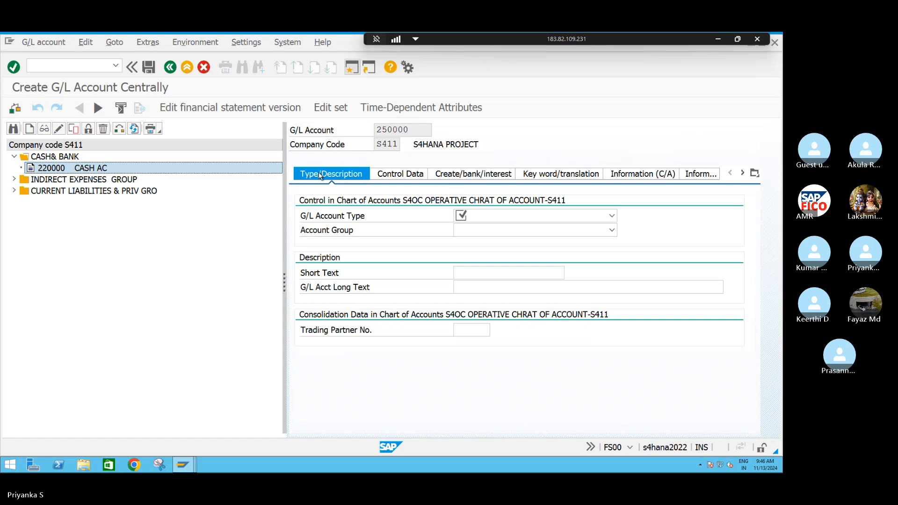
pyautogui.click(596, 215)
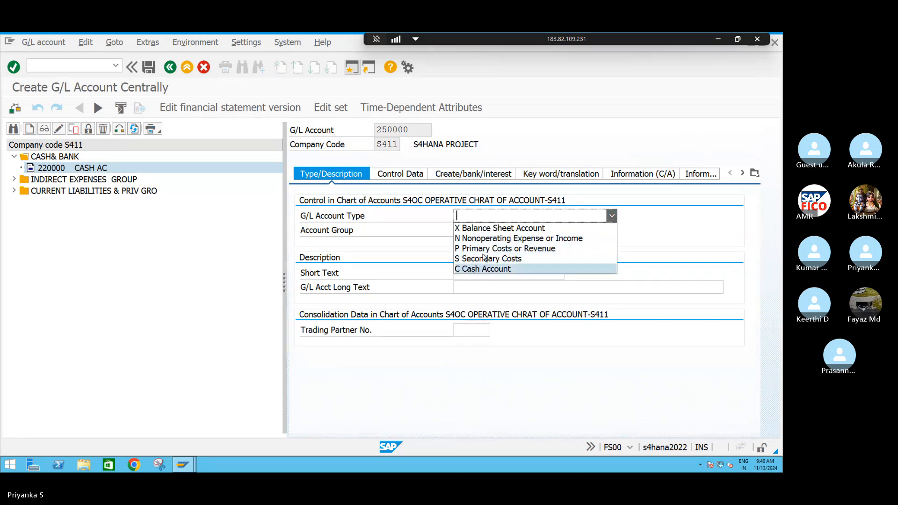
pyautogui.click(493, 229)
pyautogui.click(474, 230)
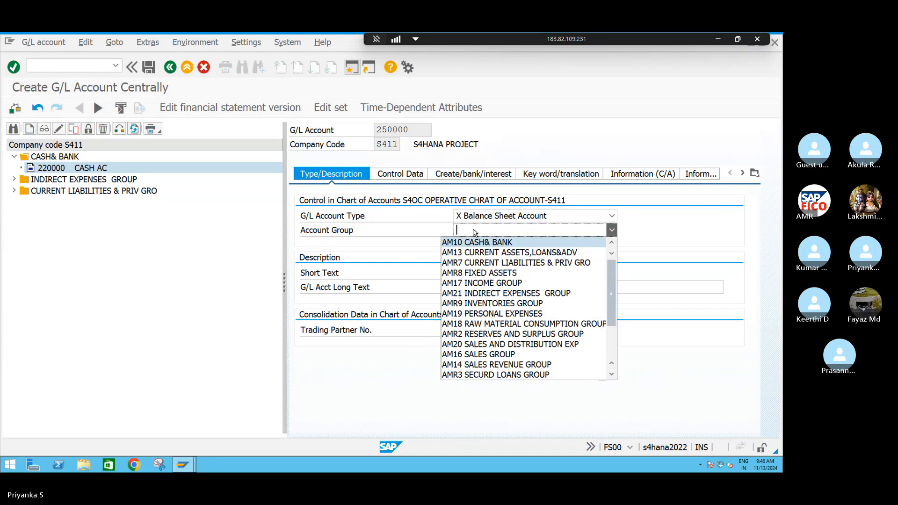
pyautogui.click(496, 252)
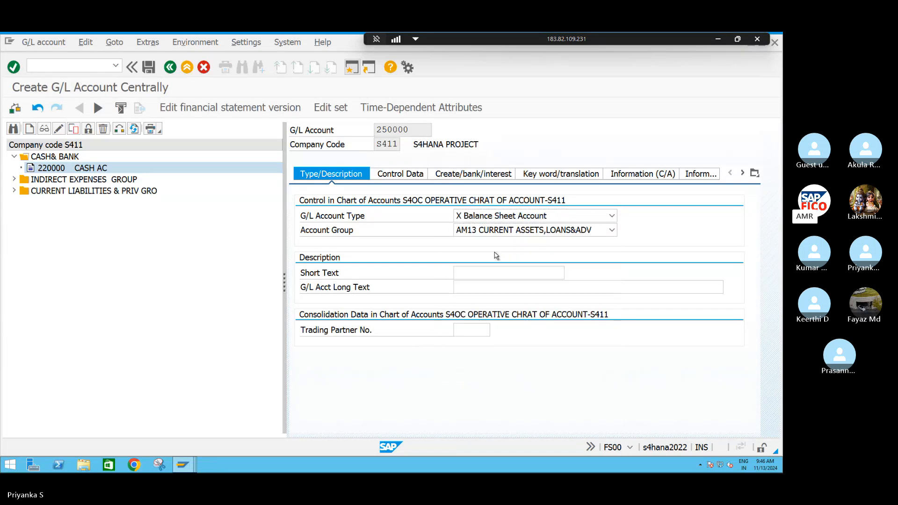
# Give account 250000 the short text COMMISSION RECEIVABL and the long text COMMISSION RECEIVABLE AC
pyautogui.click(472, 271)
pyautogui.write('CO')
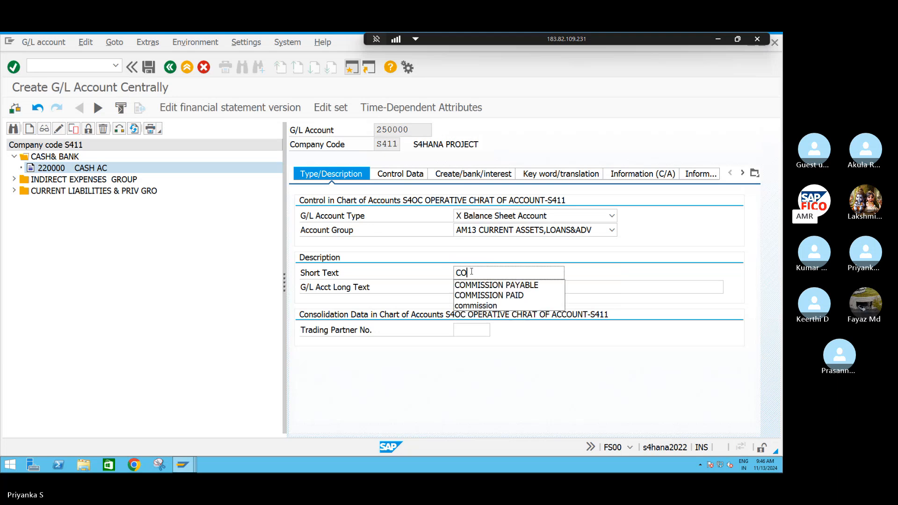
pyautogui.write('MMISSI')
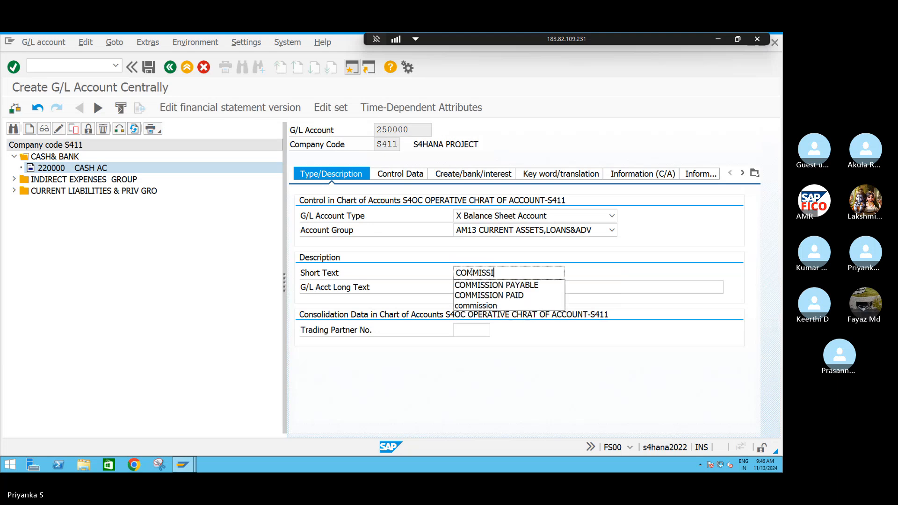
pyautogui.write('ON RECE')
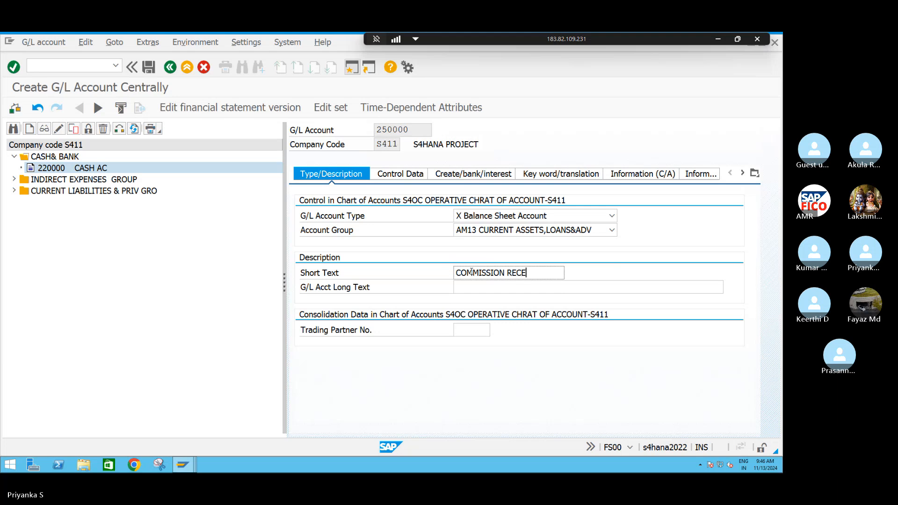
pyautogui.write('IVABL')
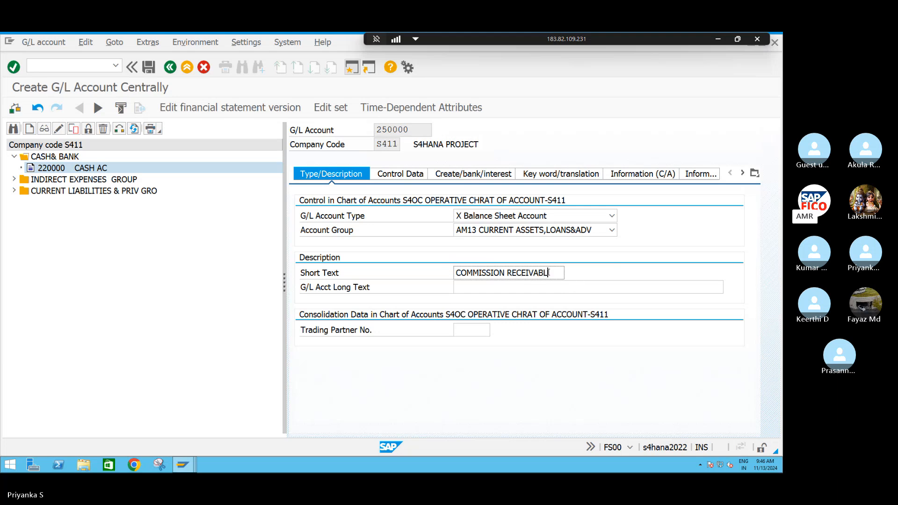
pyautogui.hotkey('ctrl', 'shift', 'Left')
pyautogui.click(452, 275)
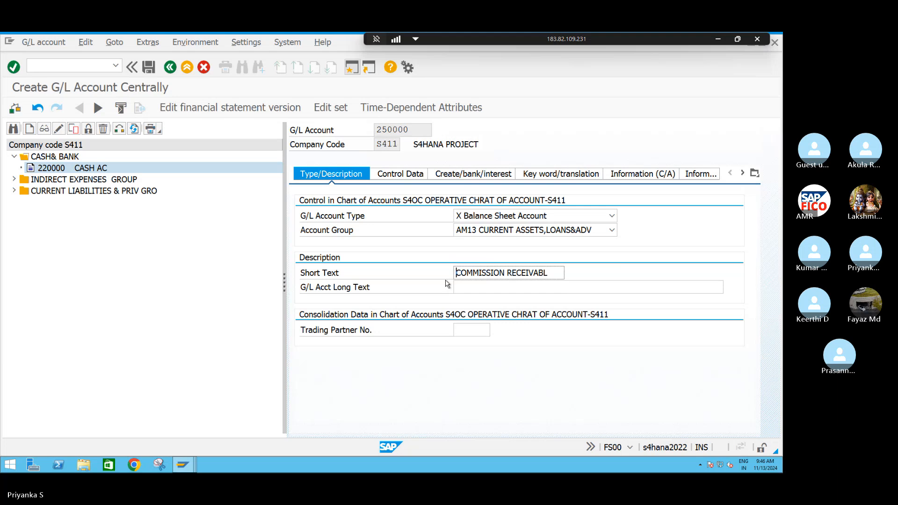
pyautogui.click(486, 291)
pyautogui.write('COMMISSION RECEIVABL')
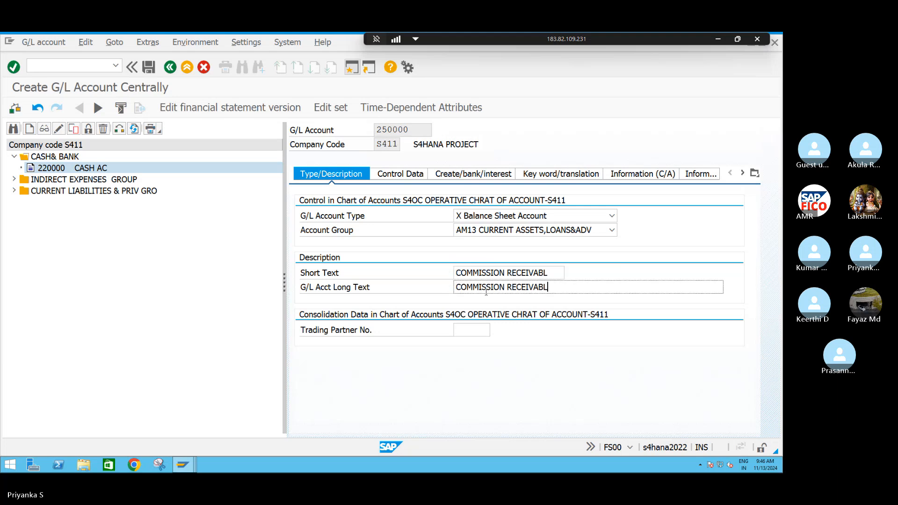
pyautogui.write('E AC')
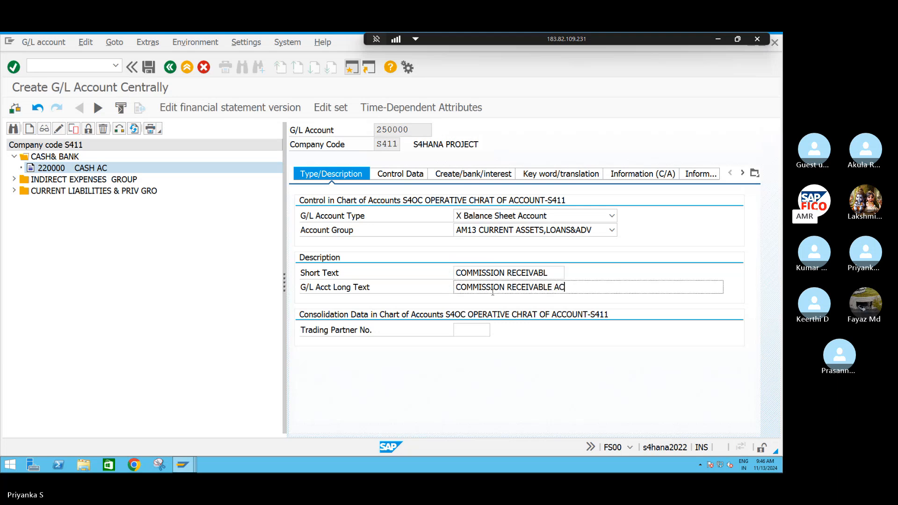
# Enable open item management for account 250000 and set its sort key to 001
pyautogui.click(406, 172)
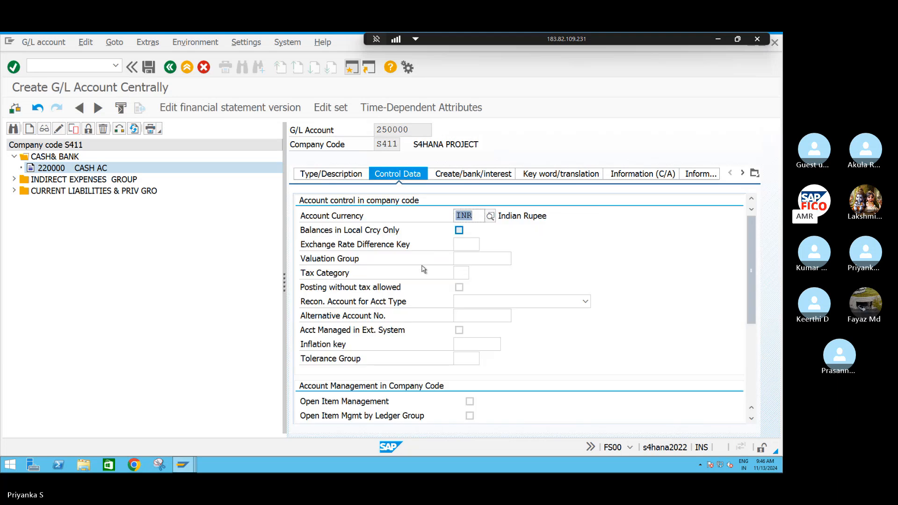
pyautogui.click(303, 403)
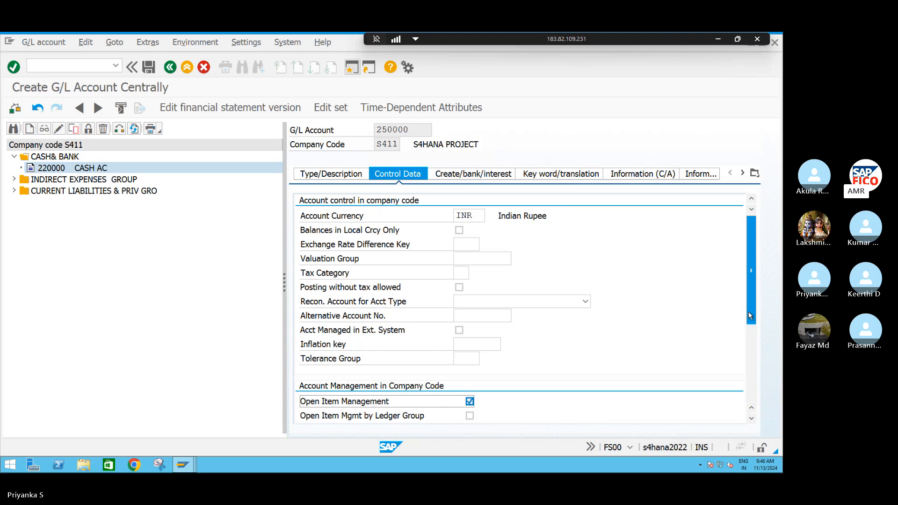
pyautogui.moveTo(748, 316); pyautogui.dragTo(748, 361)
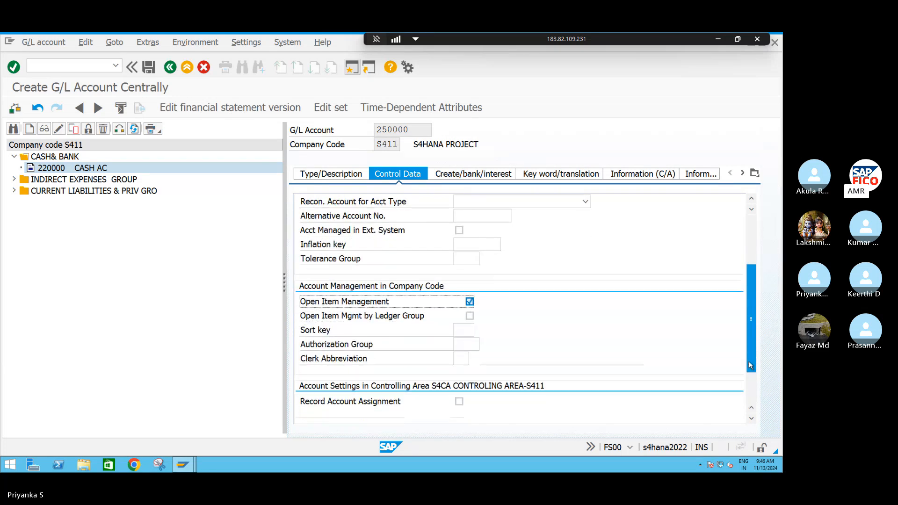
pyautogui.click(466, 330)
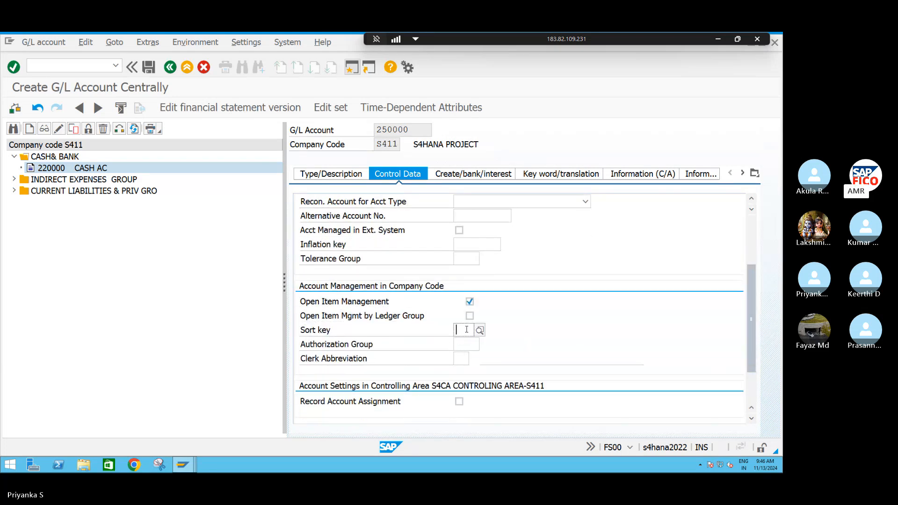
pyautogui.write('001')
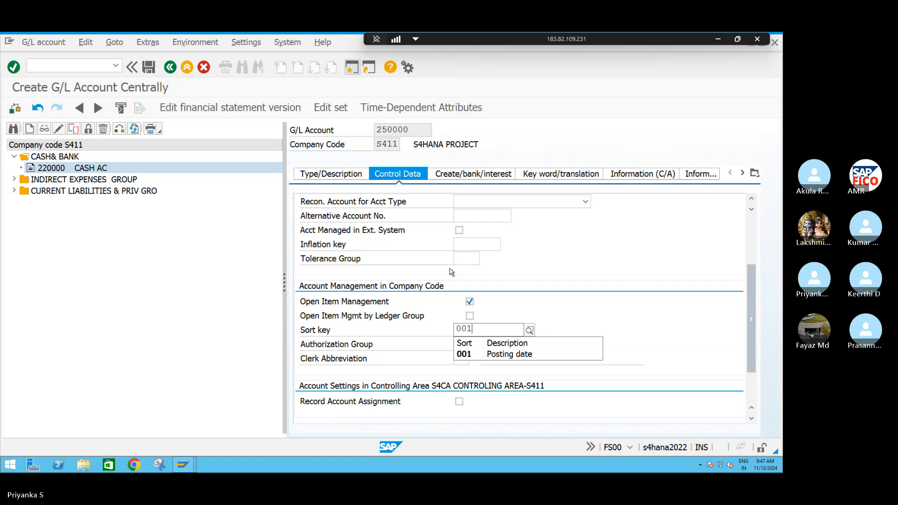
# Assign field status group G001 to account 250000 and save the account
pyautogui.click(476, 177)
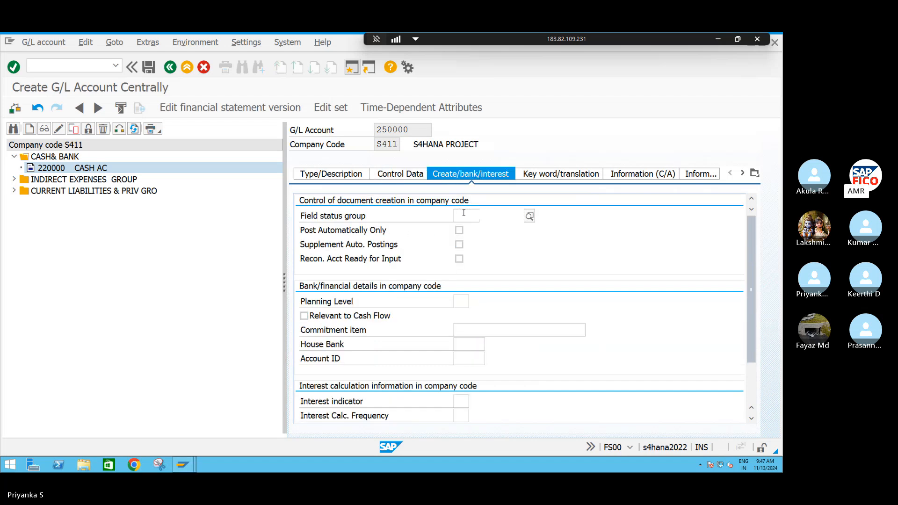
pyautogui.write('G001')
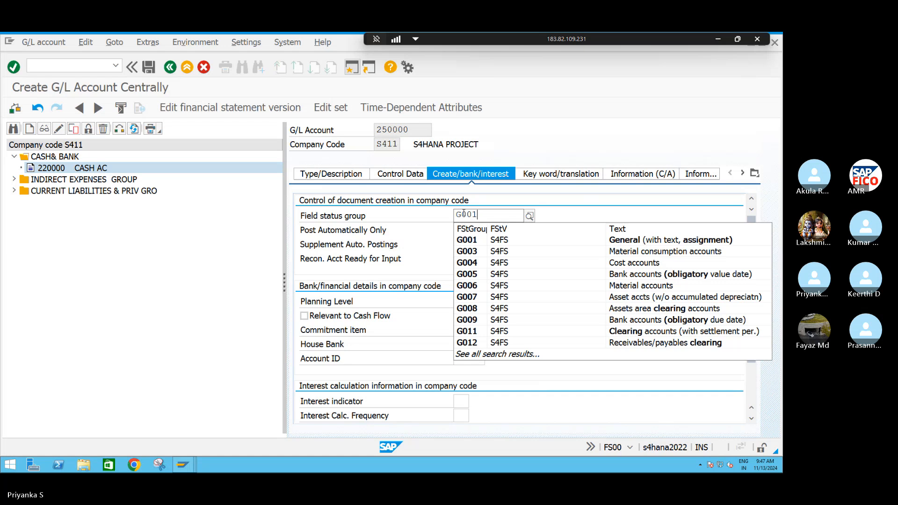
pyautogui.press('Return')
pyautogui.hotkey('ctrl', 's')
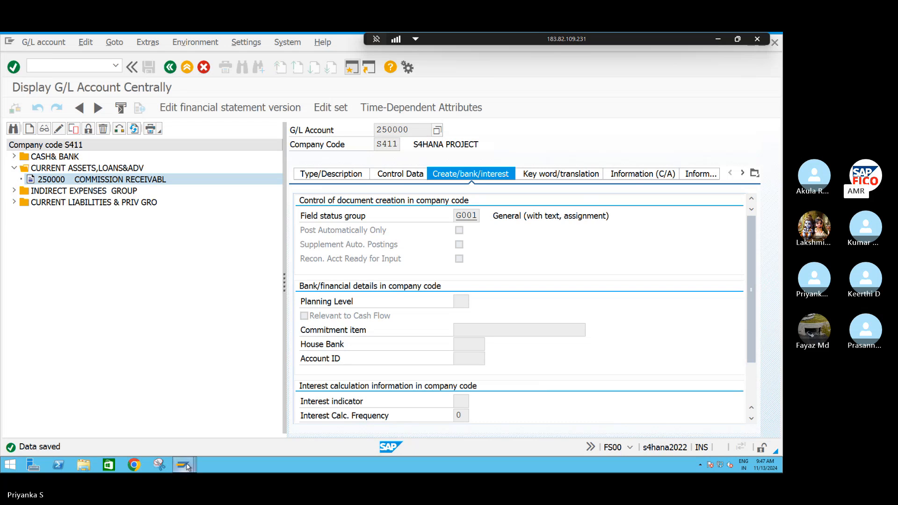
# Check the account number range of the INCOME GROUP in the G/L account groups overview
pyautogui.moveTo(187, 467)
pyautogui.click(300, 433)
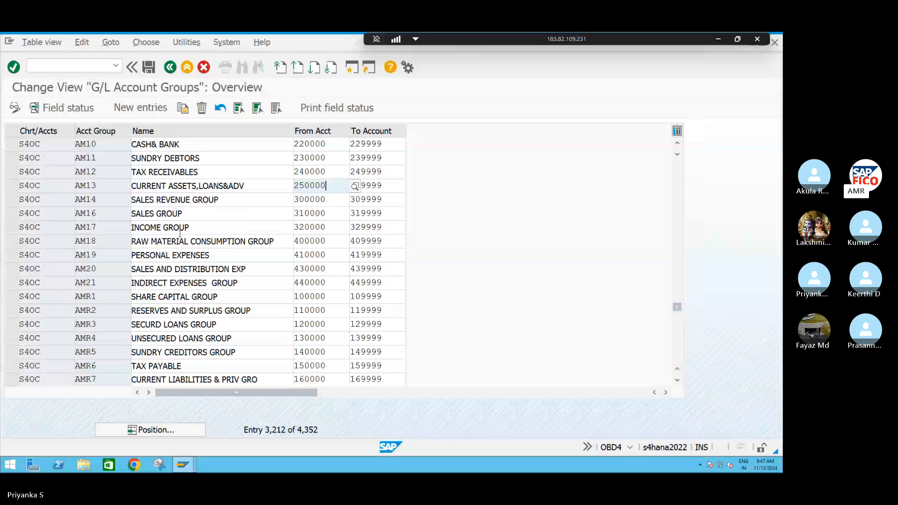
pyautogui.click(326, 227)
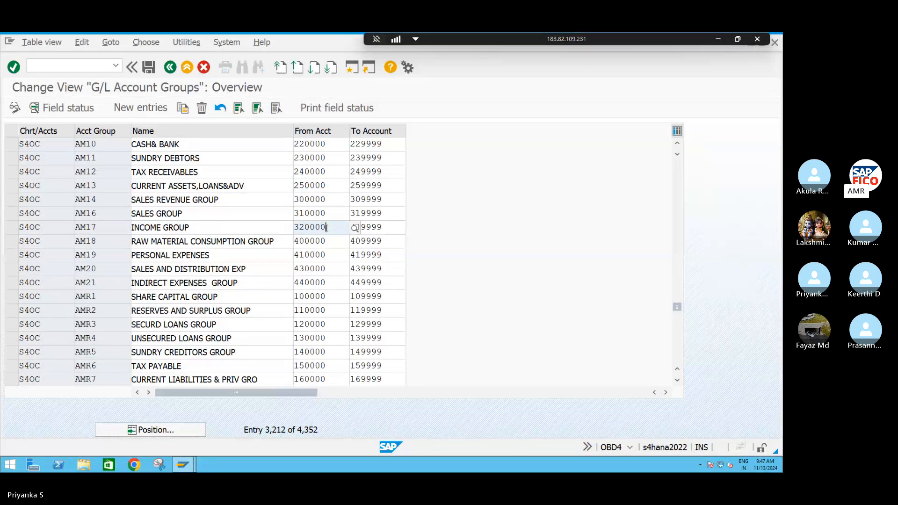
# Return to the central G/L account maintenance and start creating account 320000 for company code S411
pyautogui.moveTo(182, 466)
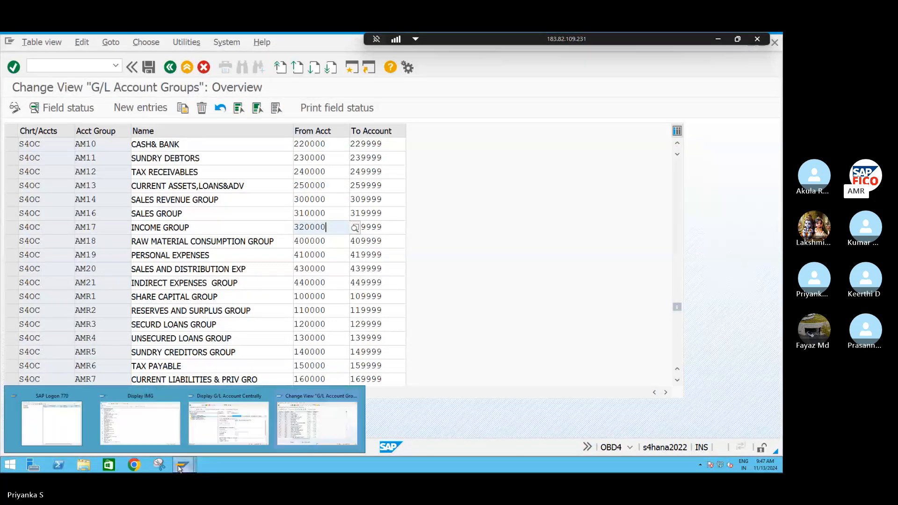
pyautogui.click(214, 436)
pyautogui.click(28, 127)
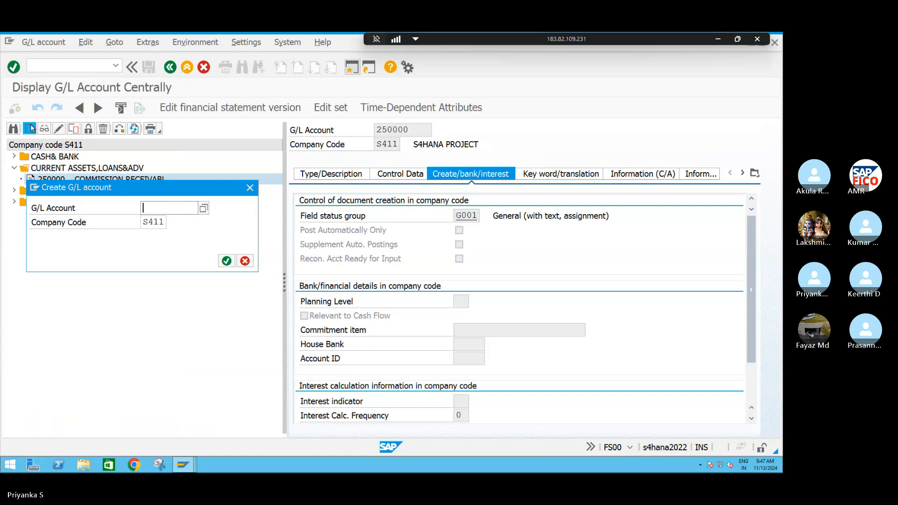
pyautogui.write('32')
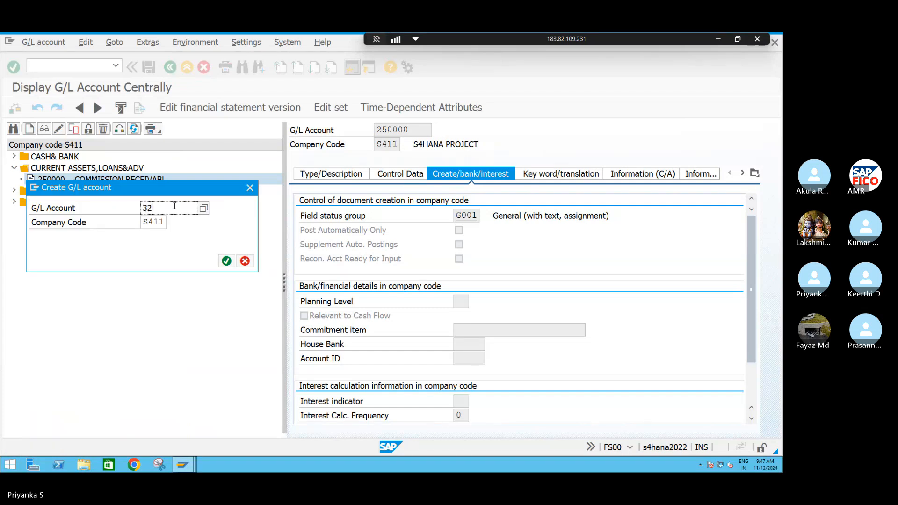
pyautogui.write('0000')
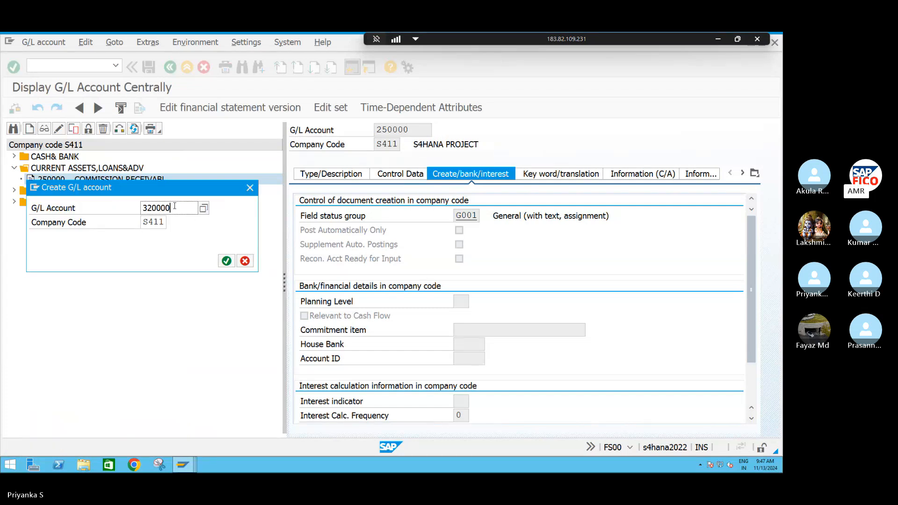
pyautogui.press('Return')
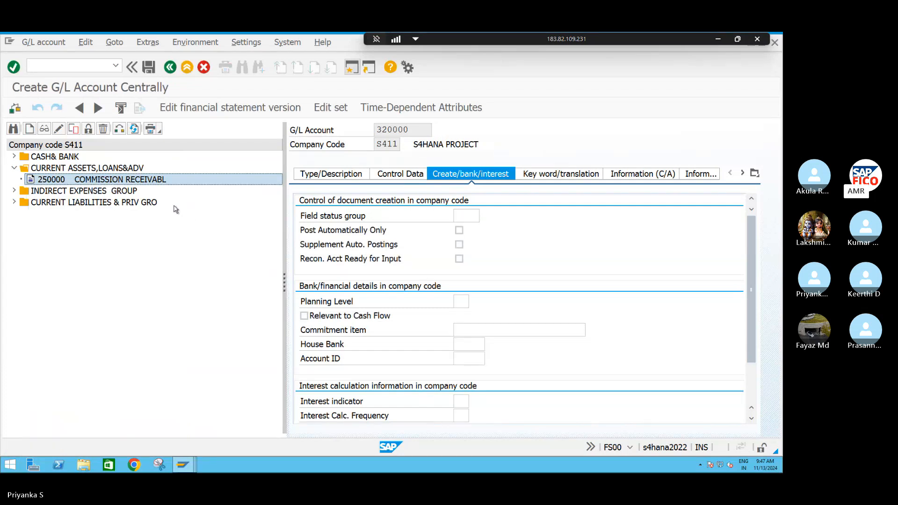
# Classify account 320000 as Primary Costs or Revenue in account group AM17 INCOME GROUP
pyautogui.click(337, 176)
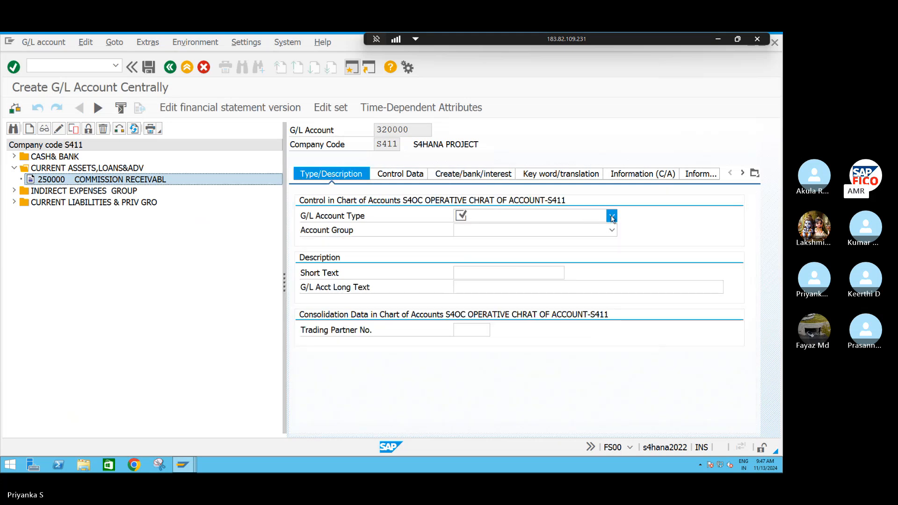
pyautogui.click(612, 216)
pyautogui.click(505, 249)
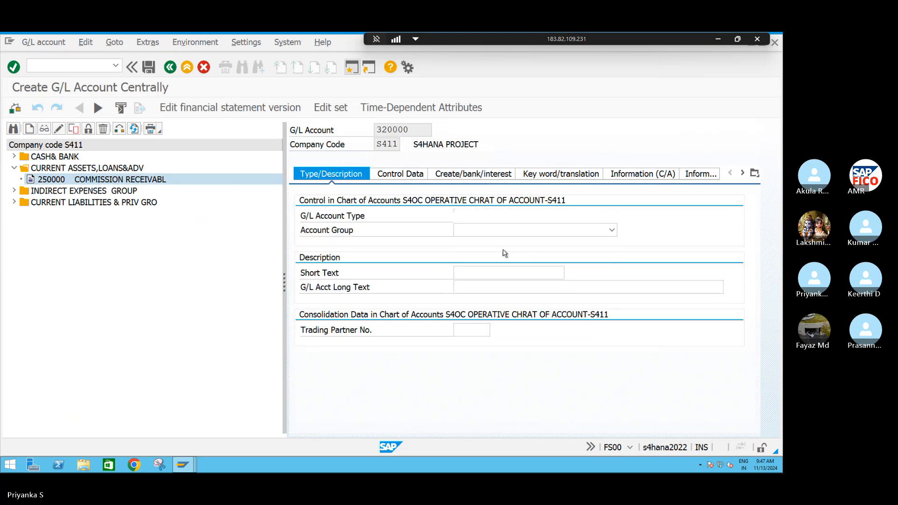
pyautogui.click(482, 233)
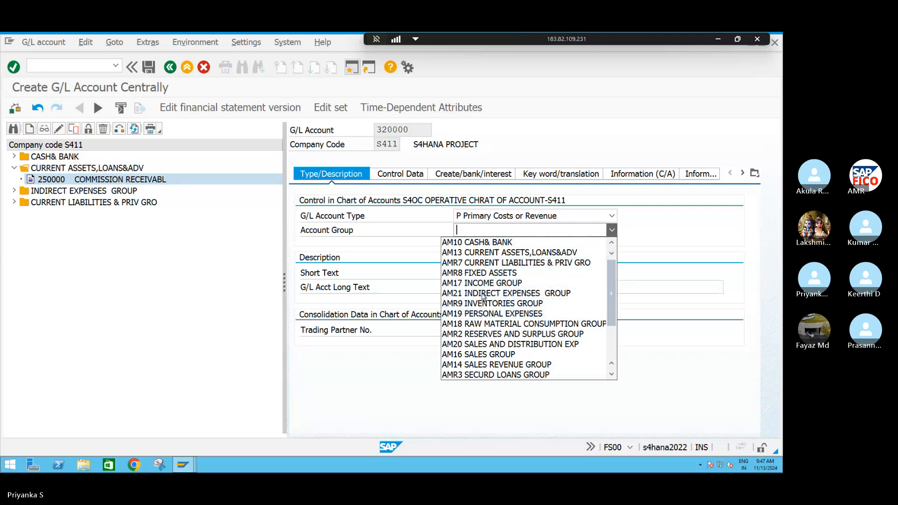
pyautogui.click(484, 284)
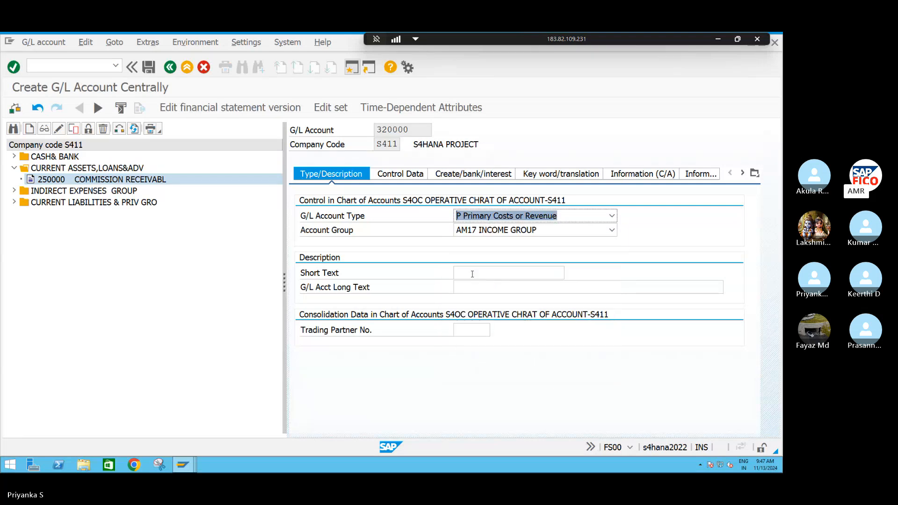
# Give account 320000 the short text COMMISSION RECEIVED and the long text COMMISSION RECEIVED AC
pyautogui.click(471, 275)
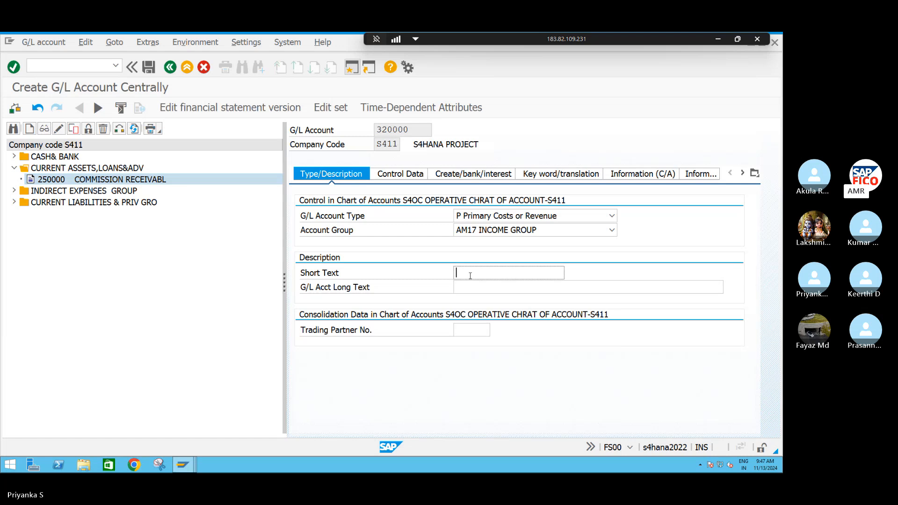
pyautogui.write('COMMI')
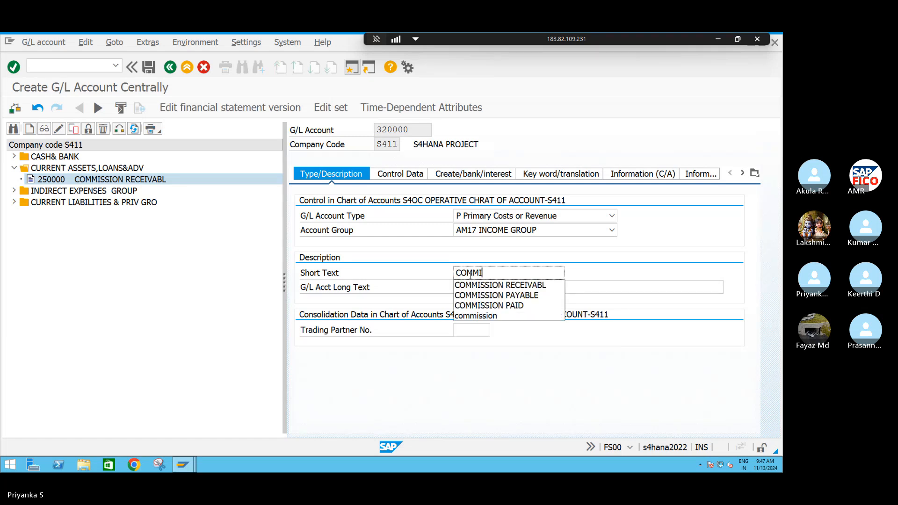
pyautogui.write('SSION REC')
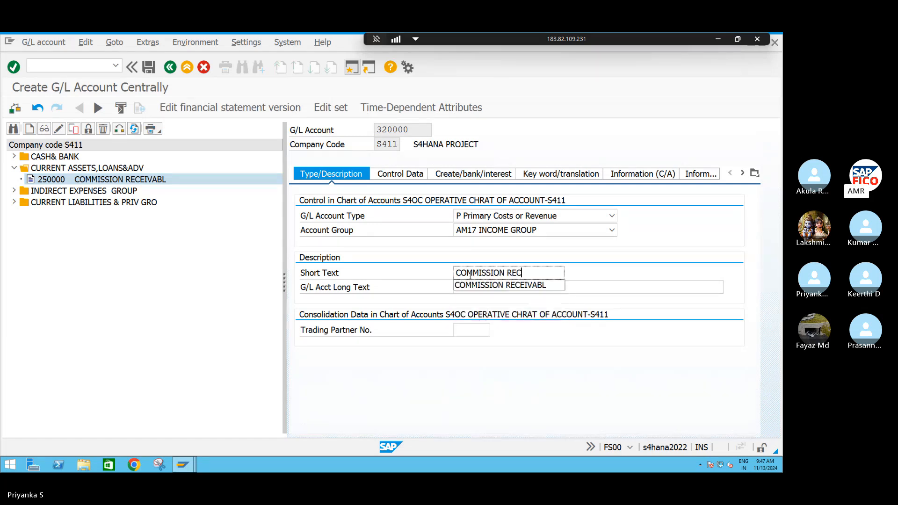
pyautogui.write('EOVED')
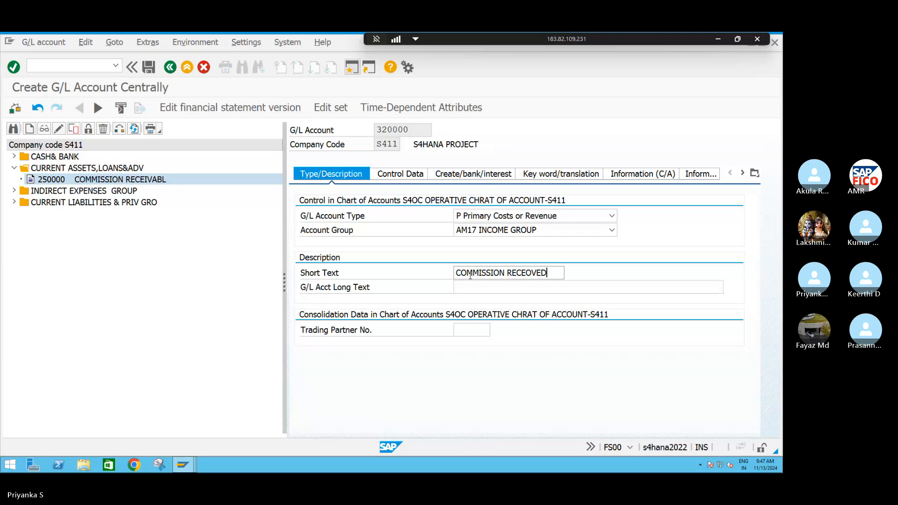
pyautogui.click(532, 273)
pyautogui.press('BackSpace')
pyautogui.write('I')
pyautogui.moveTo(548, 272); pyautogui.dragTo(452, 274)
pyautogui.hotkey('ctrl', 'c')
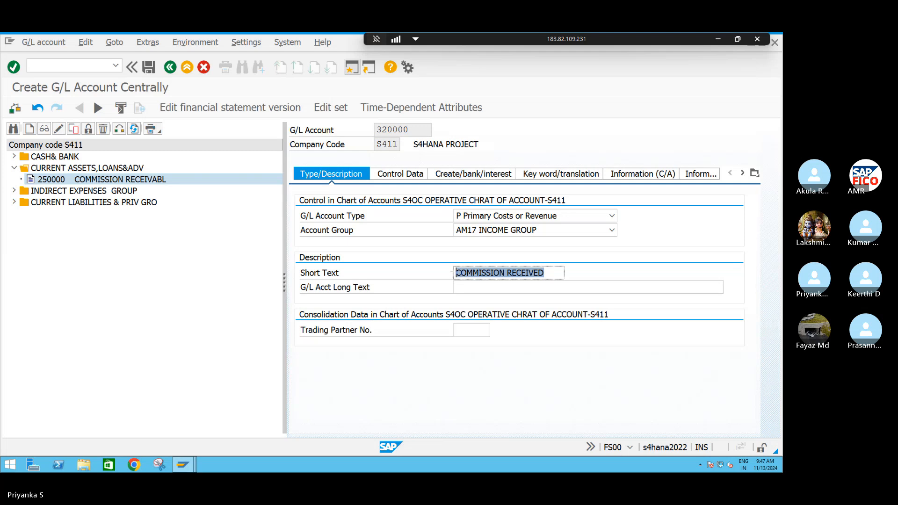
pyautogui.click(452, 274)
pyautogui.click(480, 287)
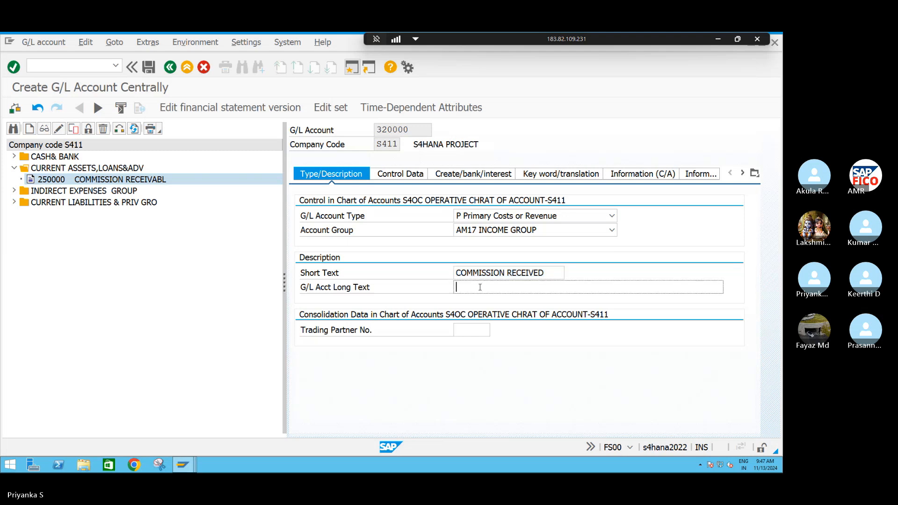
pyautogui.hotkey('ctrl', 'v')
pyautogui.write('AC')
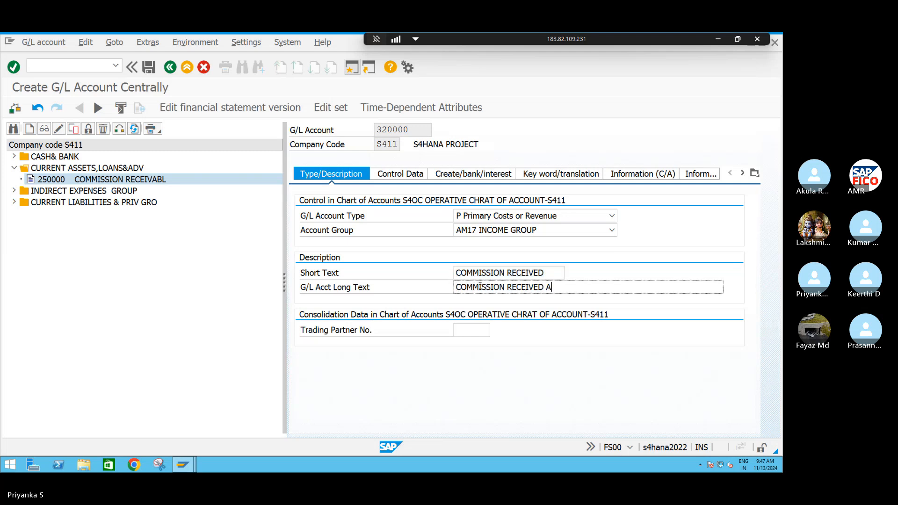
# Set the sort key of account 320000 to 001 (Posting date) in the company code control data
pyautogui.click(401, 174)
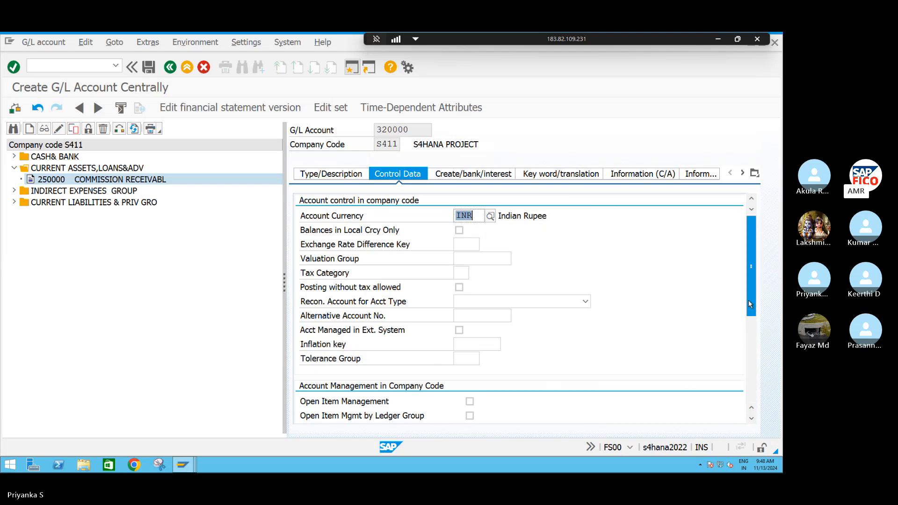
pyautogui.scroll(-1, 751, 335)
pyautogui.scroll(-4, 751, 334)
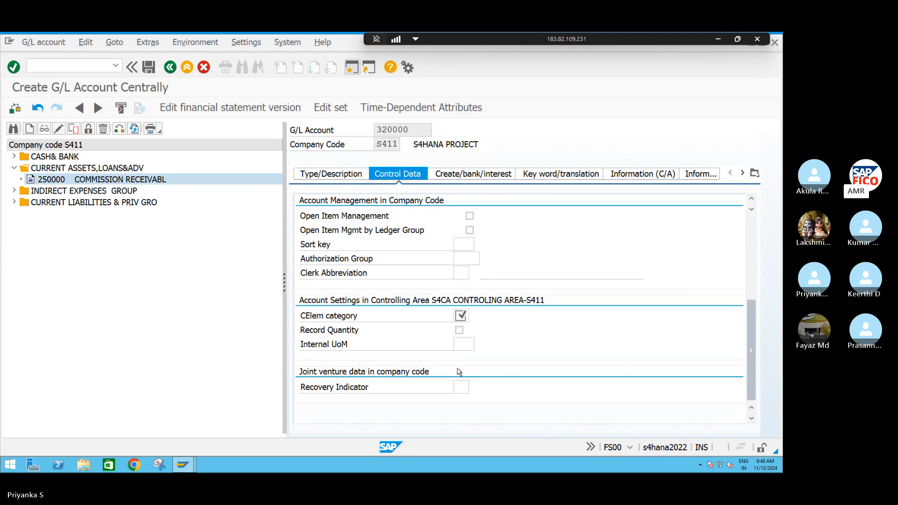
pyautogui.click(462, 245)
pyautogui.write('001')
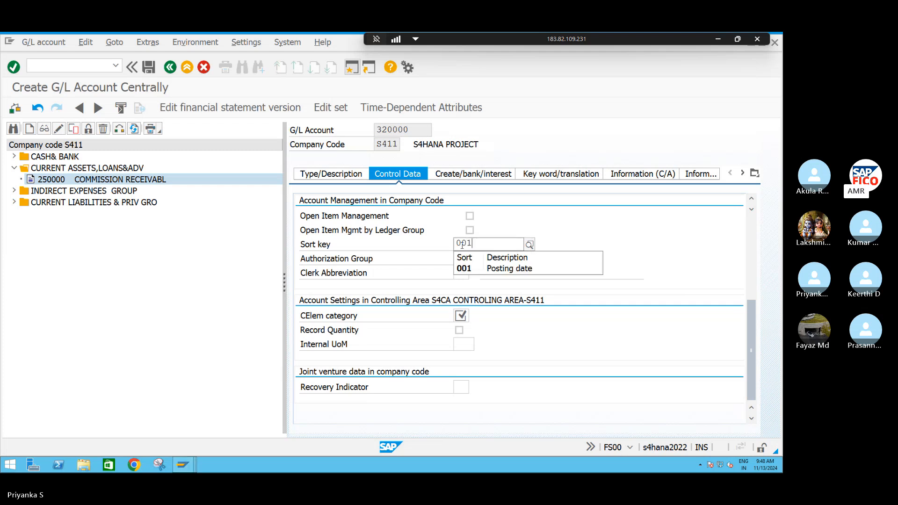
pyautogui.click(476, 268)
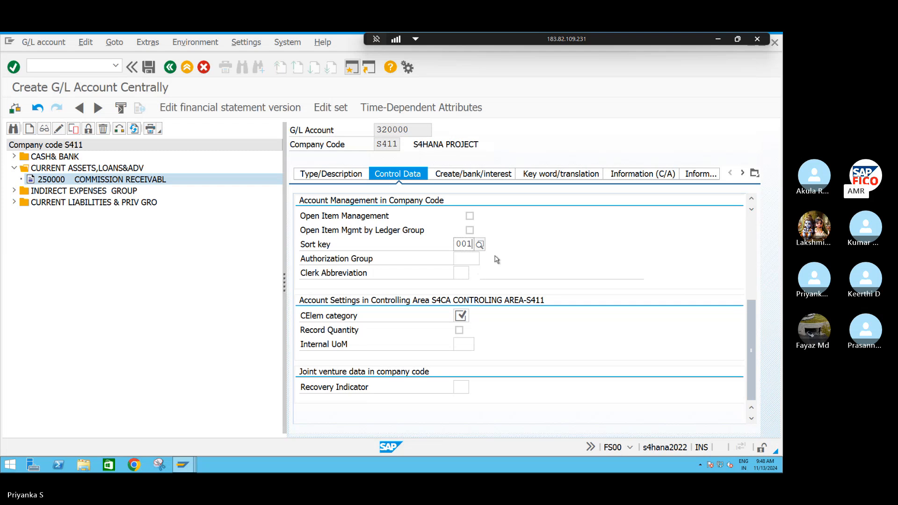
# Assign cost element category 11 (Revenues) to account 320000 in the controlling area settings
pyautogui.click(330, 175)
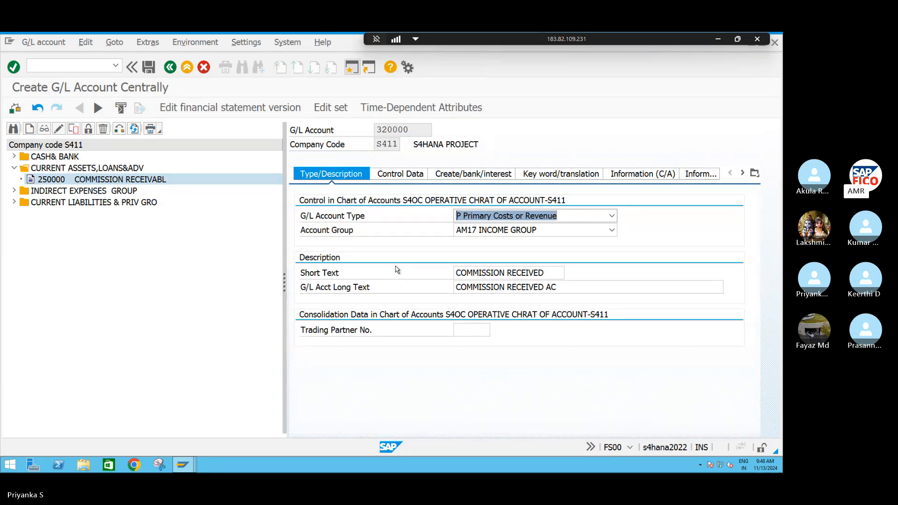
pyautogui.click(387, 175)
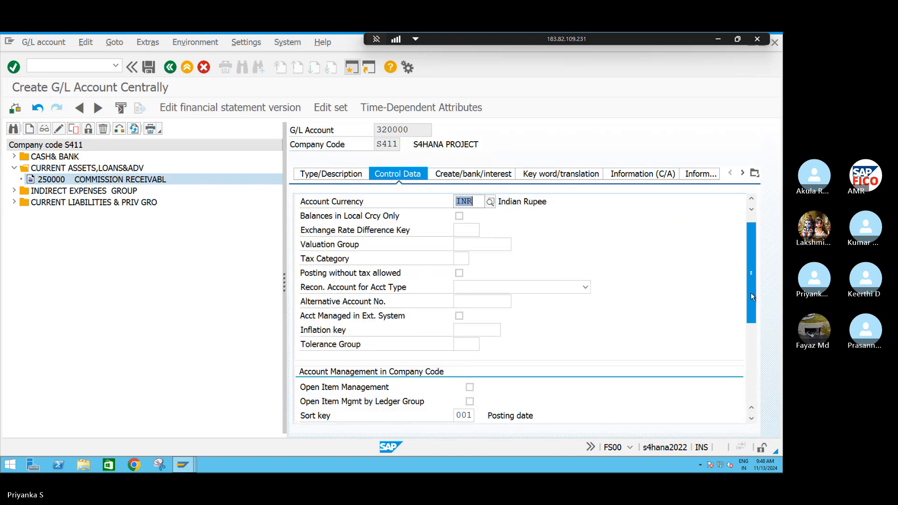
pyautogui.scroll(-4, 750, 293)
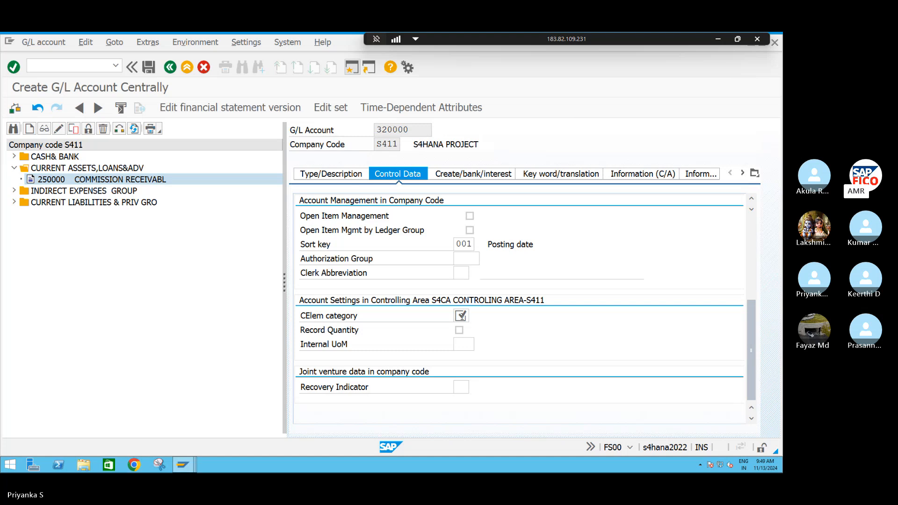
pyautogui.click(460, 316)
pyautogui.press('F4')
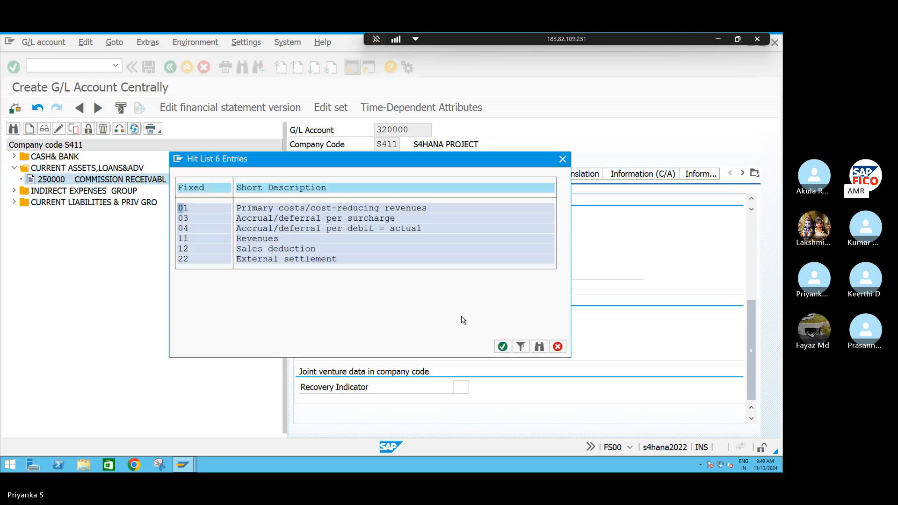
pyautogui.click(202, 239)
pyautogui.click(503, 347)
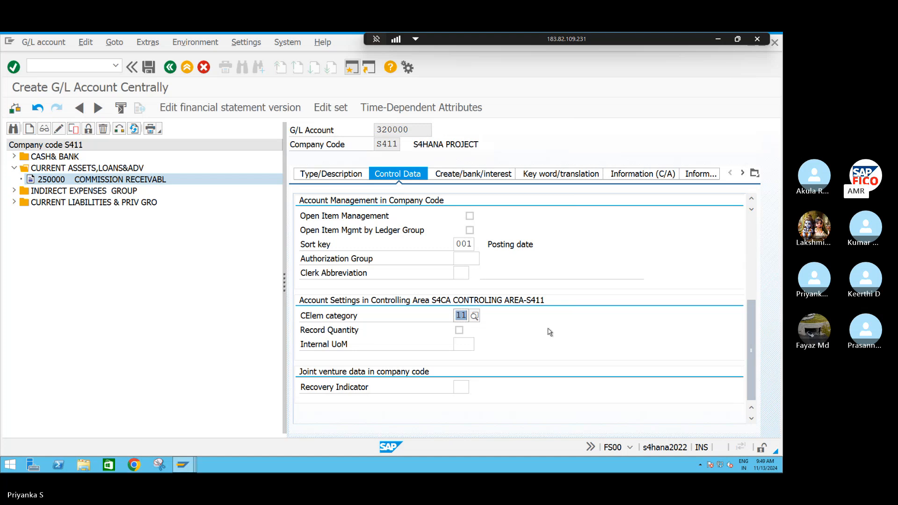
# Recheck the account type and control data of account 320000, set its field status group to G001, and save the account
pyautogui.click(326, 175)
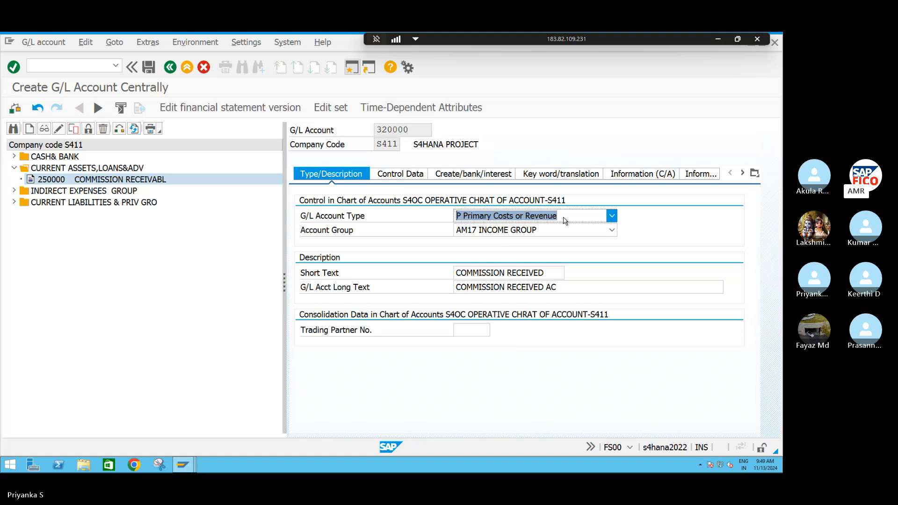
pyautogui.click(395, 175)
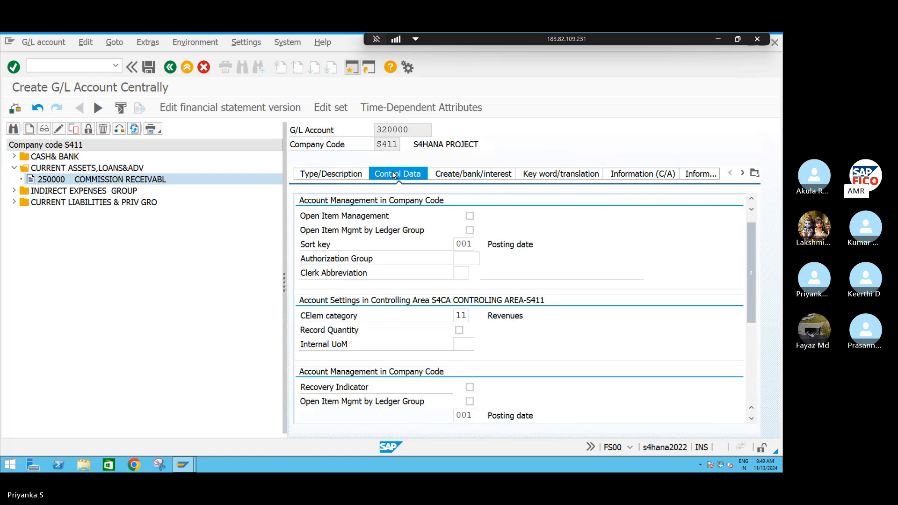
pyautogui.scroll(-2, 486, 360)
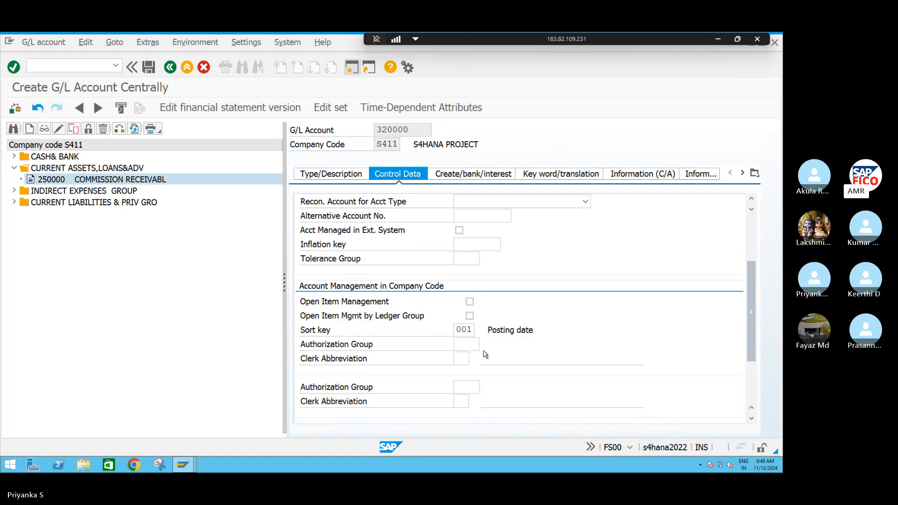
pyautogui.scroll(-3, 486, 354)
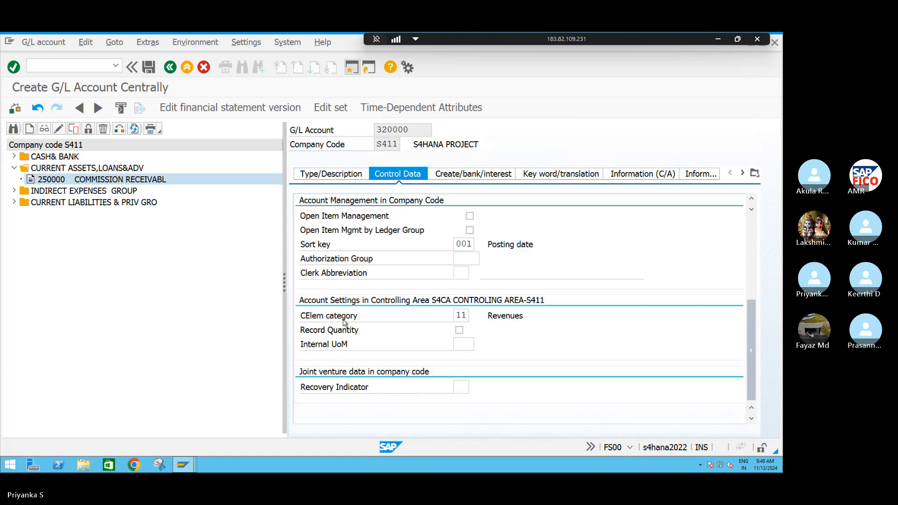
pyautogui.click(465, 316)
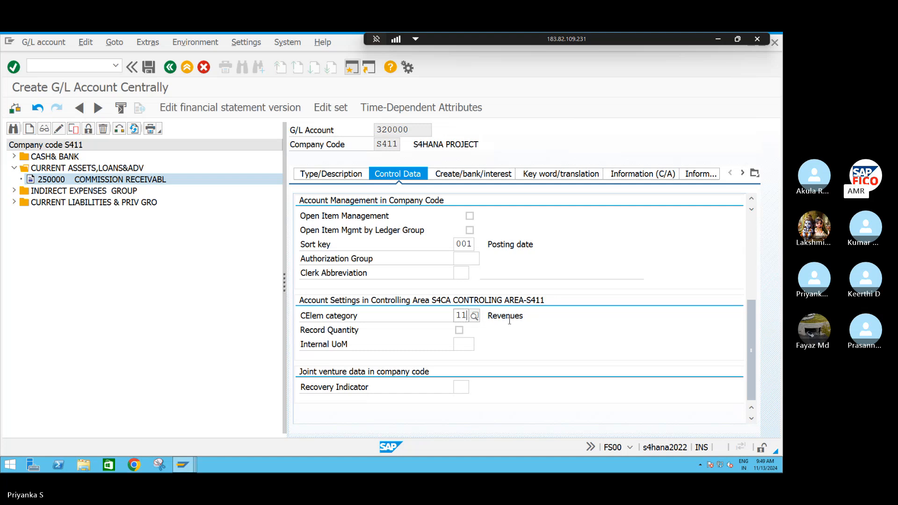
pyautogui.click(453, 176)
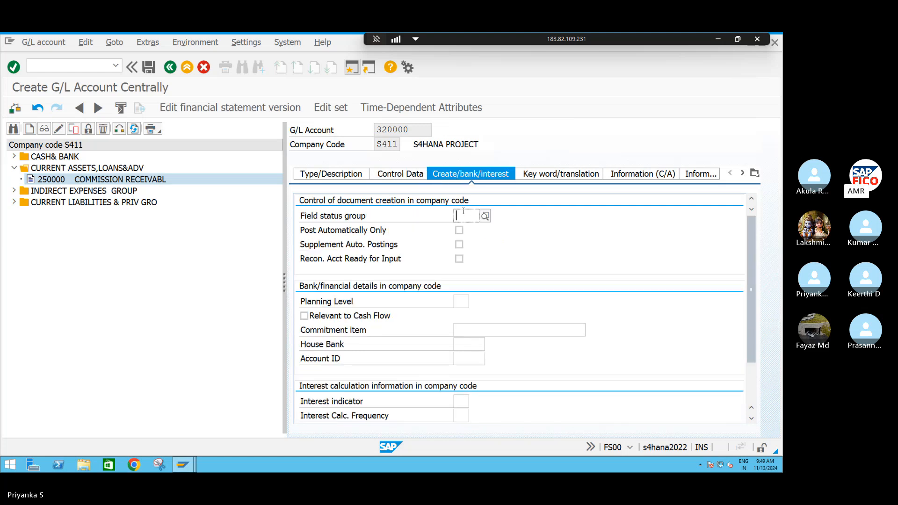
pyautogui.write('G')
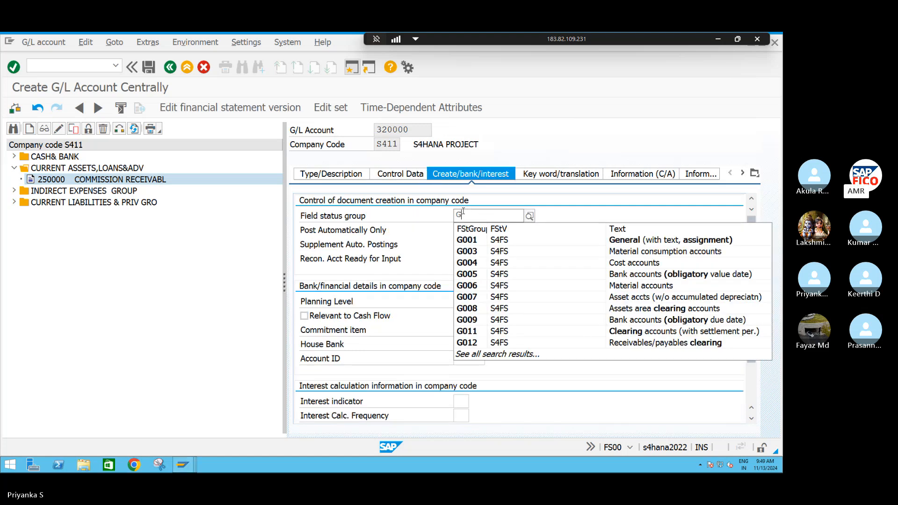
pyautogui.write('001')
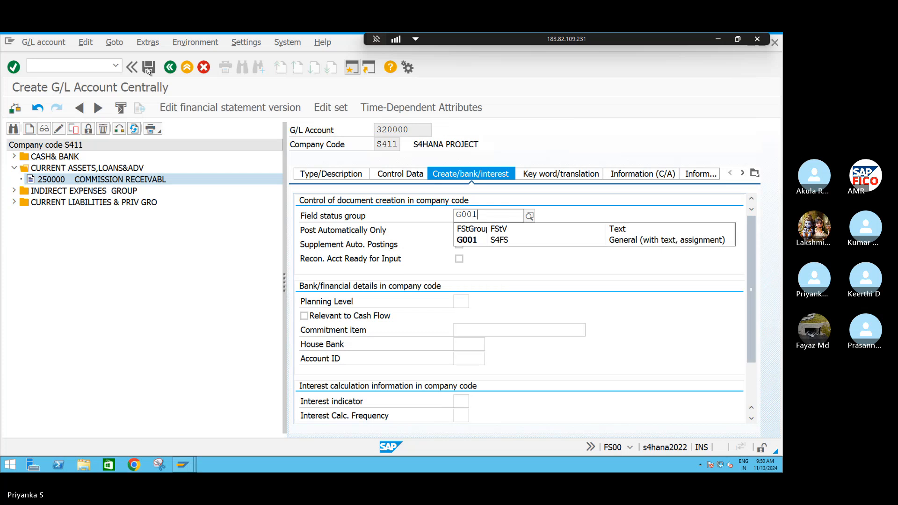
pyautogui.click(148, 68)
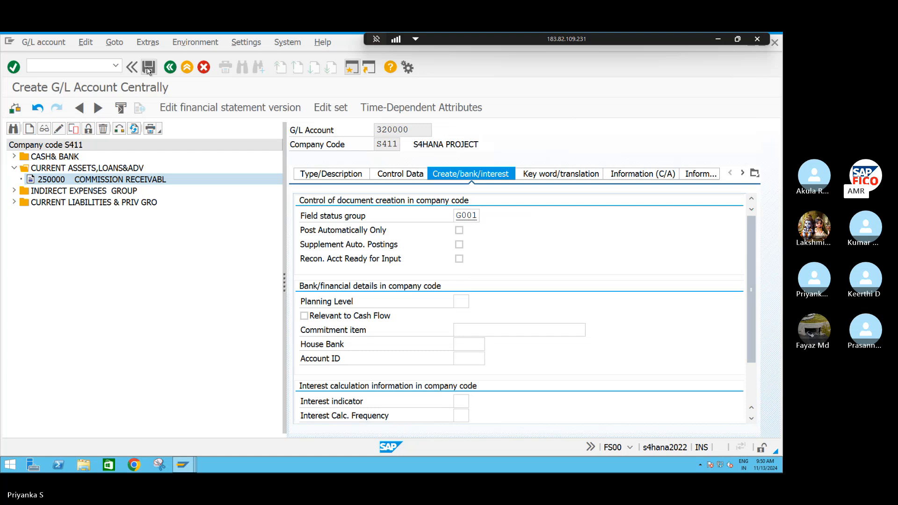
pyautogui.click(148, 69)
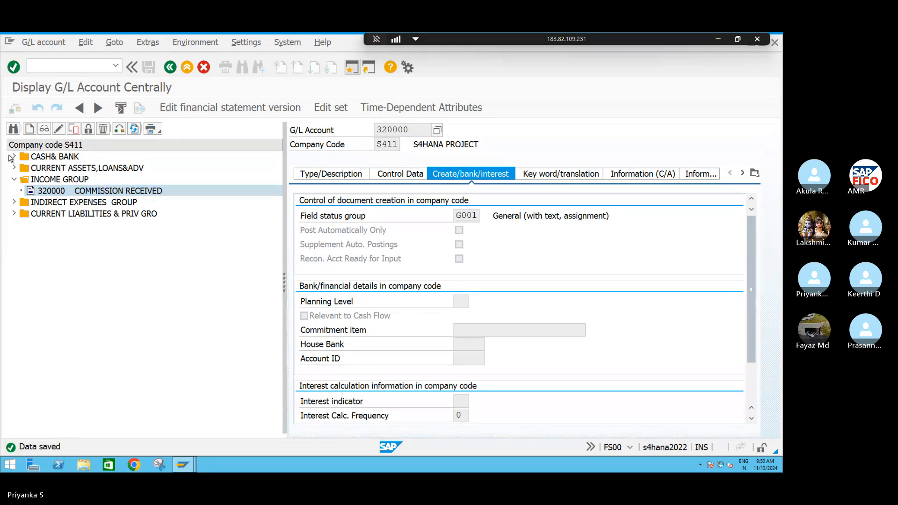
# Expand the account groups of company code S411 to review the G/L accounts created in each
pyautogui.click(14, 156)
pyautogui.click(13, 179)
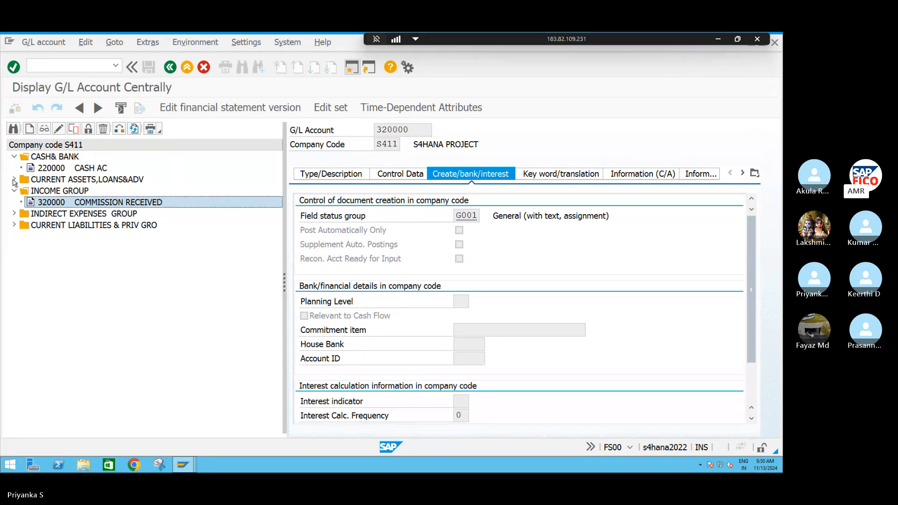
pyautogui.click(14, 225)
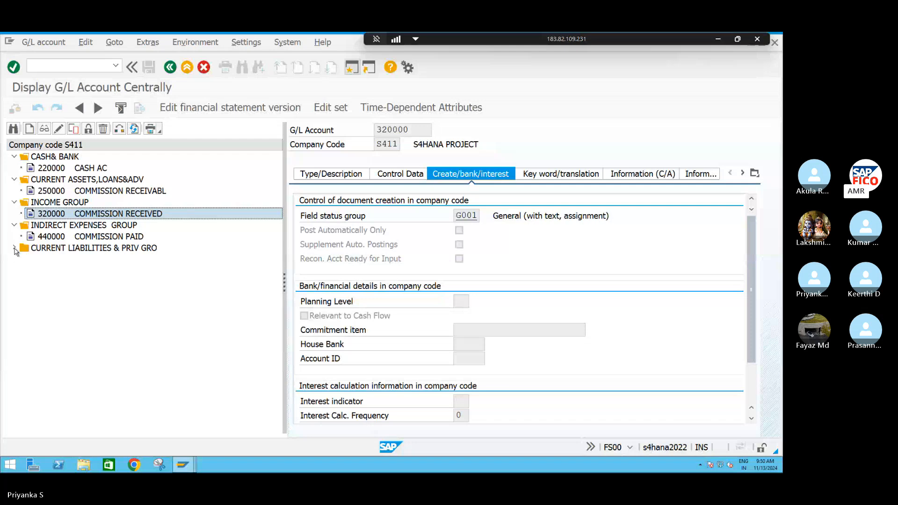
pyautogui.click(14, 248)
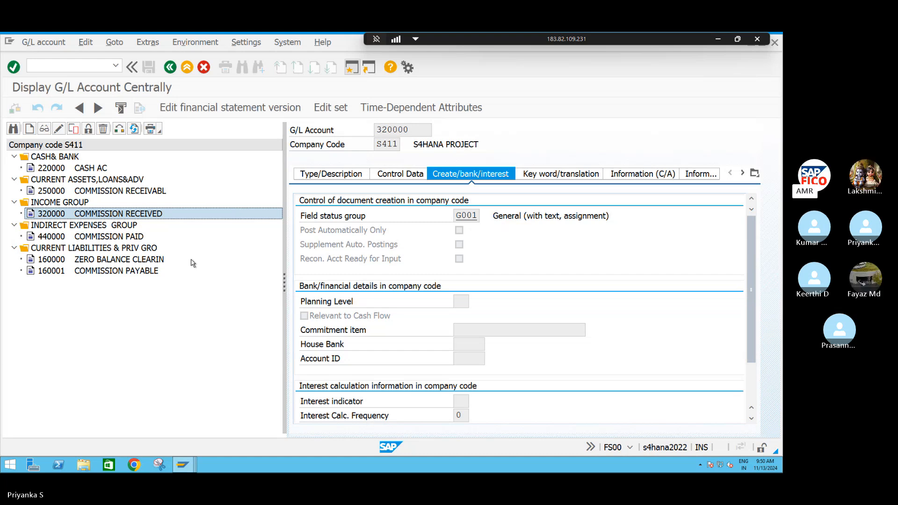
# Switch to transaction SPRO and display the SAP Reference IMG
pyautogui.click(90, 65)
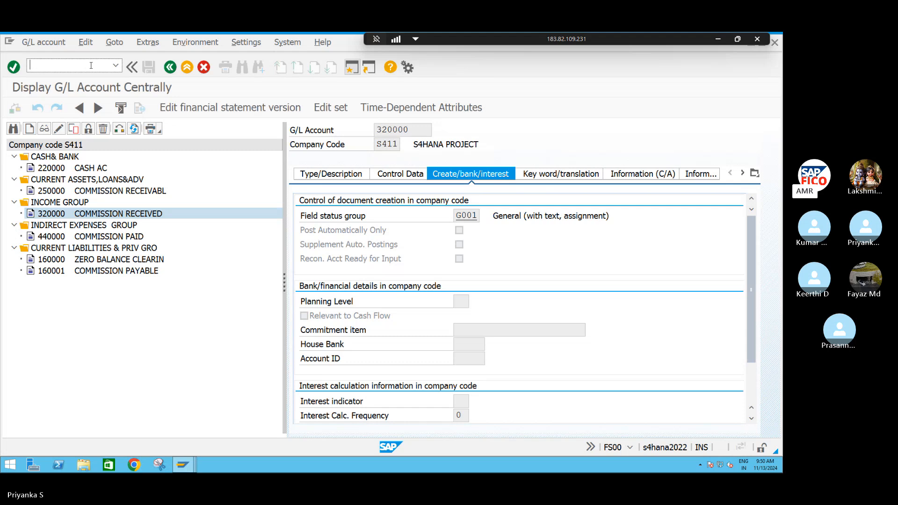
pyautogui.write('/NSPRO')
pyautogui.press('Return')
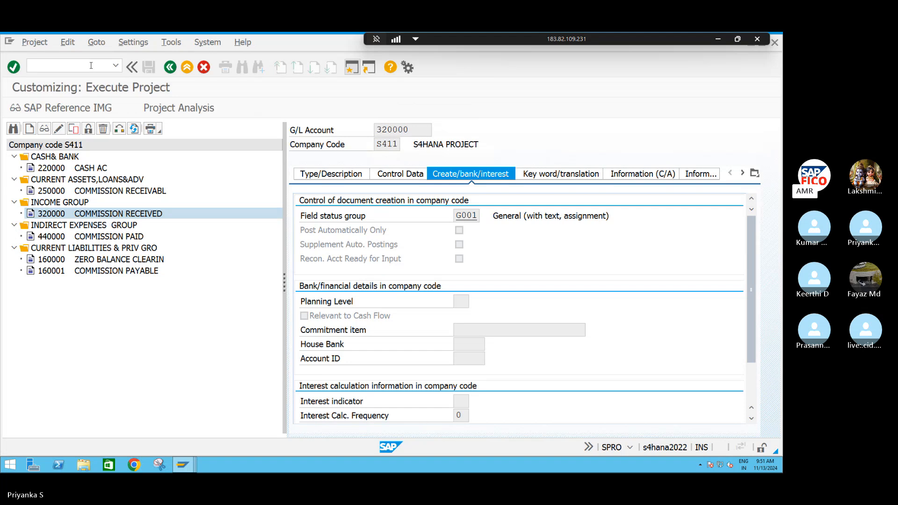
pyautogui.click(67, 108)
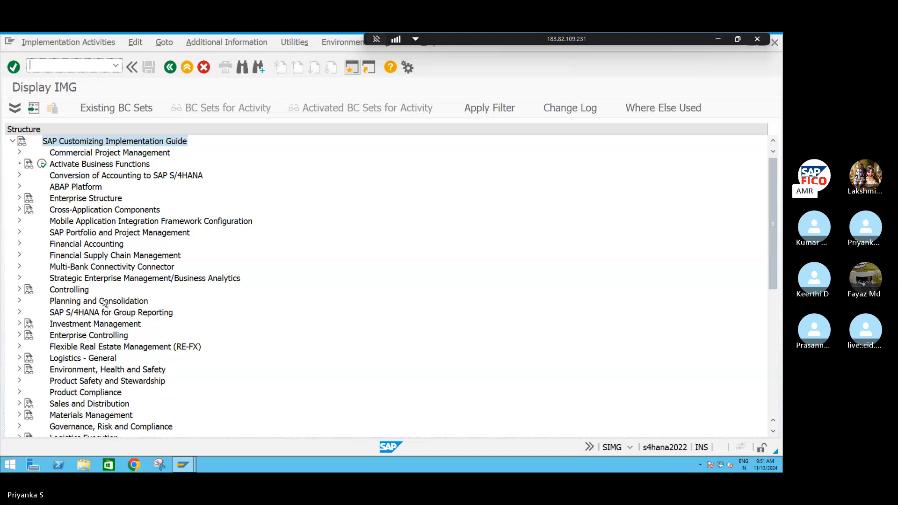
# Open Maintain Number Ranges for Controlling Documents under Controlling, General Controlling, Organization in the implementation guide
pyautogui.scroll(-3, 774, 435)
pyautogui.click(772, 434)
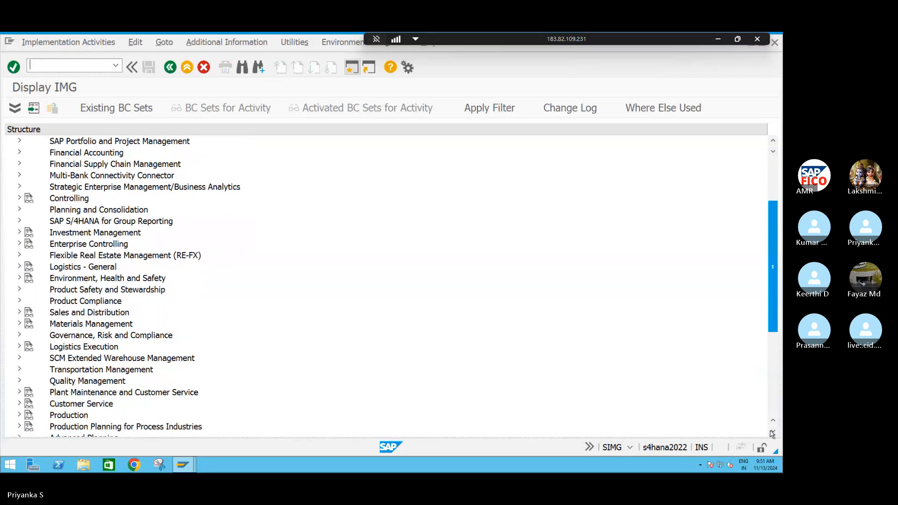
pyautogui.click(771, 434)
pyautogui.click(772, 434)
pyautogui.click(771, 434)
pyautogui.click(772, 434)
pyautogui.click(772, 434)
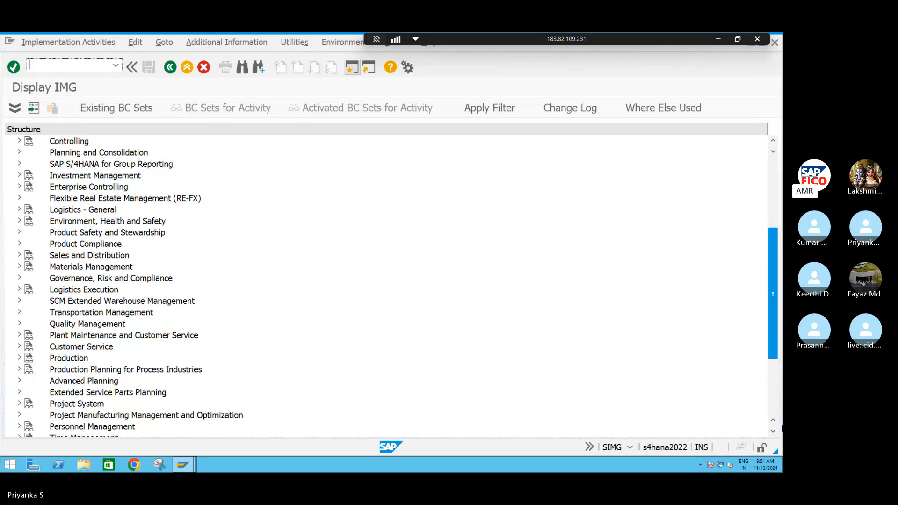
pyautogui.click(19, 141)
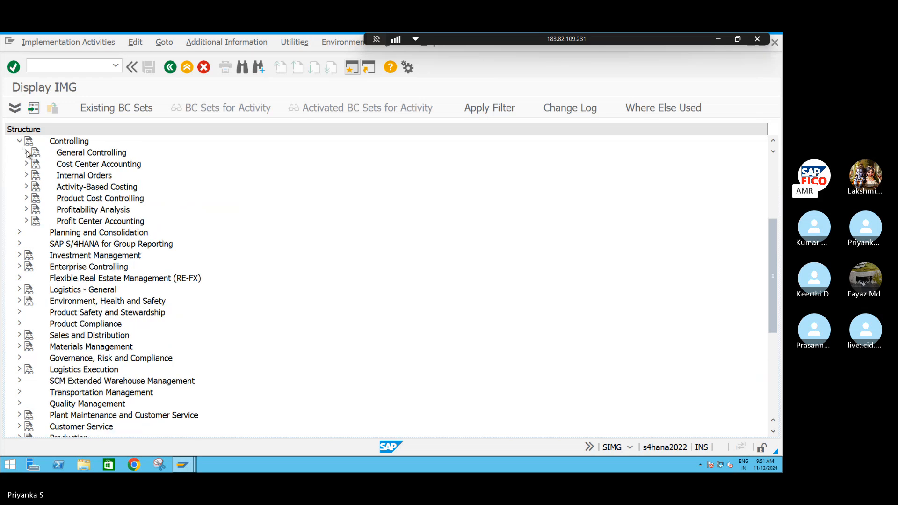
pyautogui.click(26, 152)
pyautogui.click(33, 164)
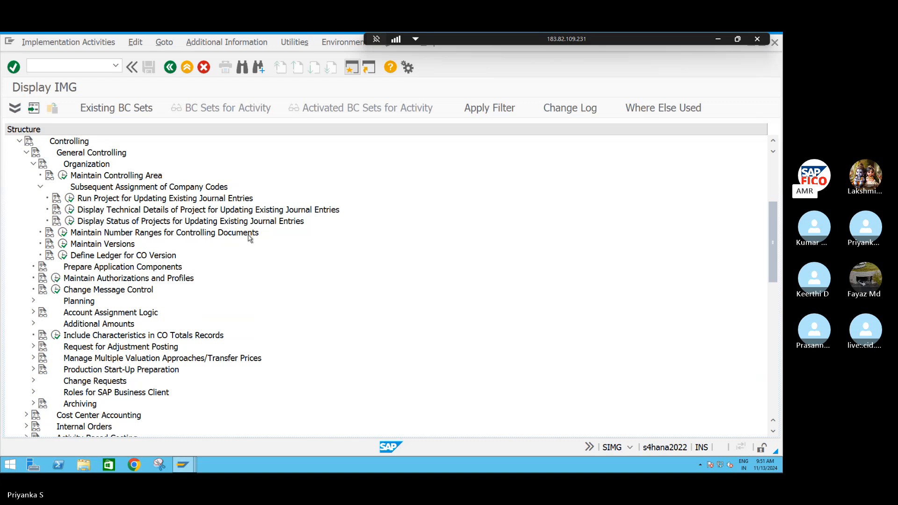
pyautogui.click(62, 232)
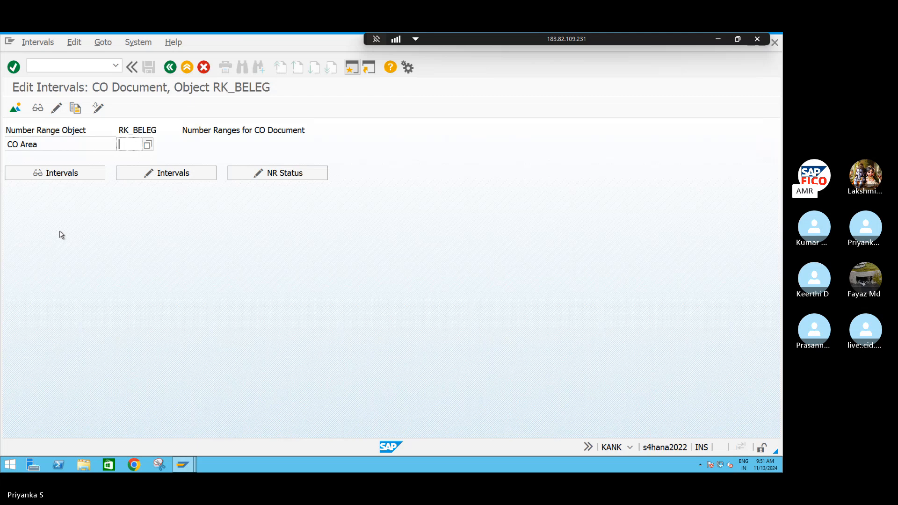
# Start copying the CO document number ranges, choosing controlling area 1000 from the value list as the source
pyautogui.click(76, 109)
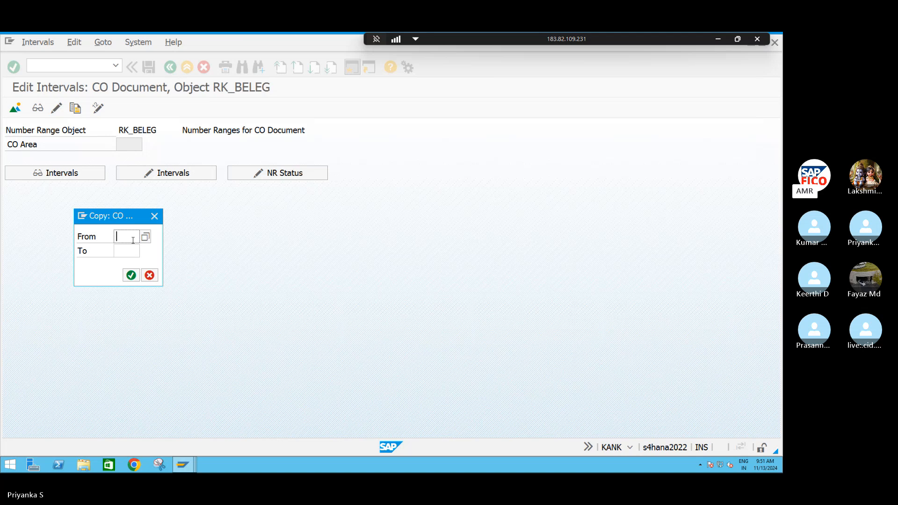
pyautogui.press('F4')
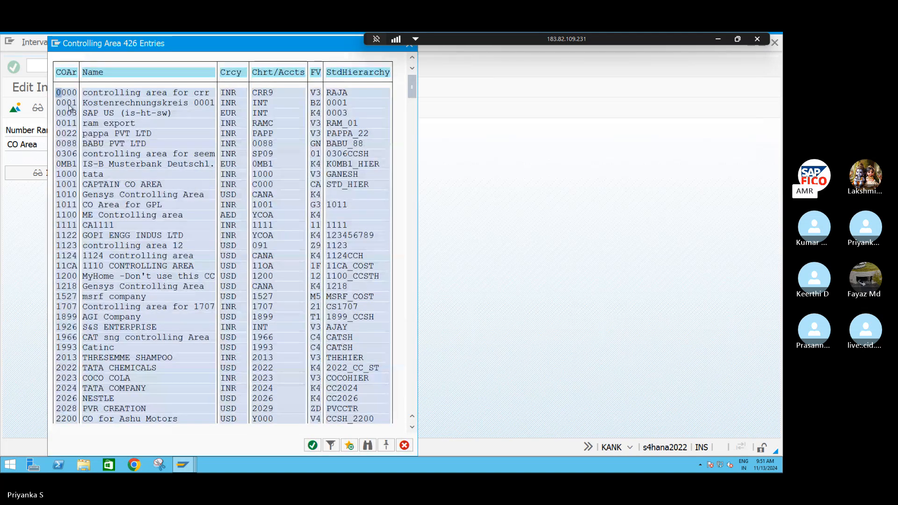
pyautogui.click(74, 175)
pyautogui.click(313, 445)
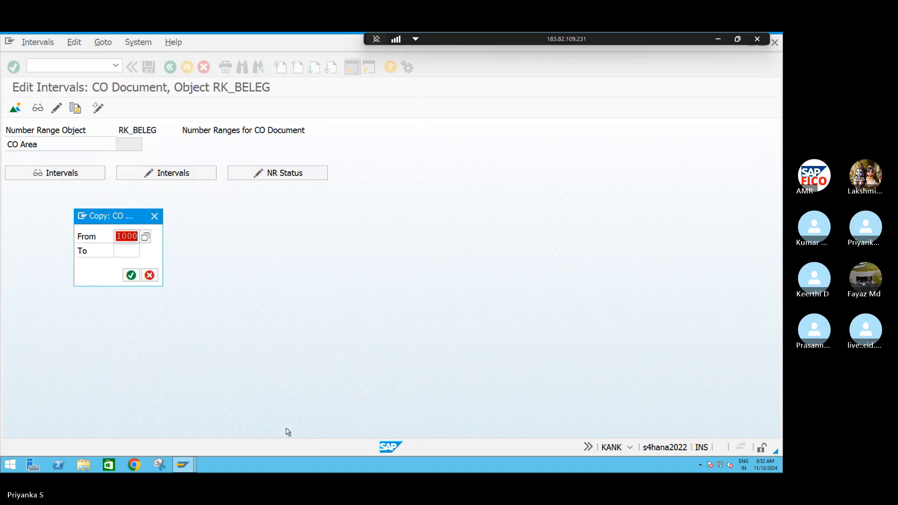
# Enter S4CA as the target controlling area of the copy
pyautogui.click(126, 248)
pyautogui.write('S411')
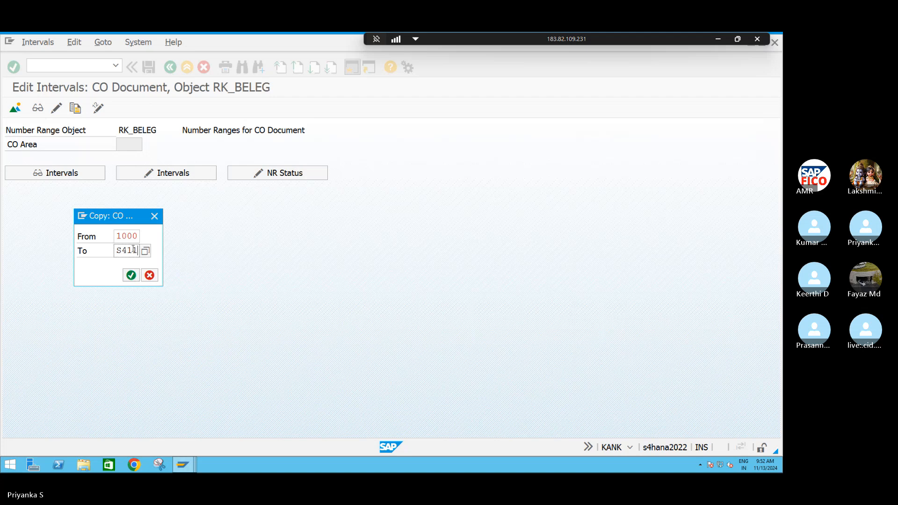
pyautogui.press('BackSpace')
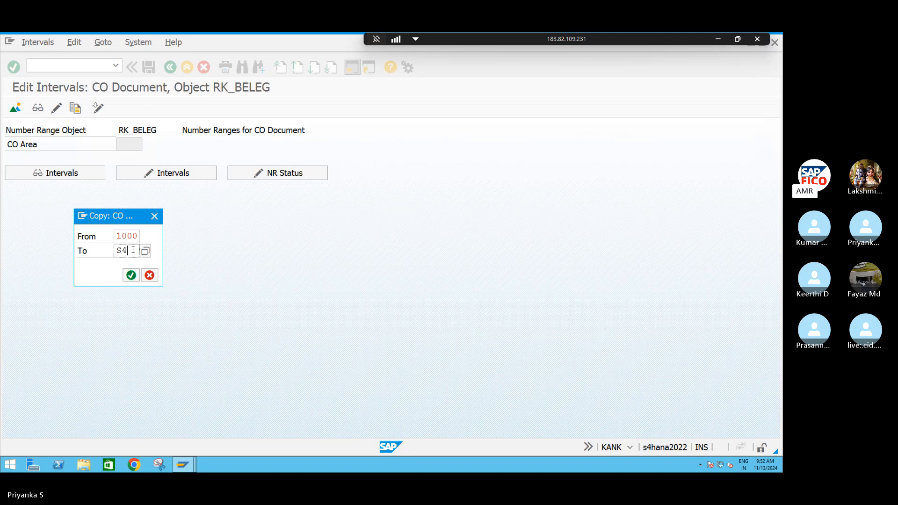
pyautogui.write('CA')
# Find S4CA in the list of controlling areas, select it as the target, and execute the number range copy
pyautogui.click(146, 252)
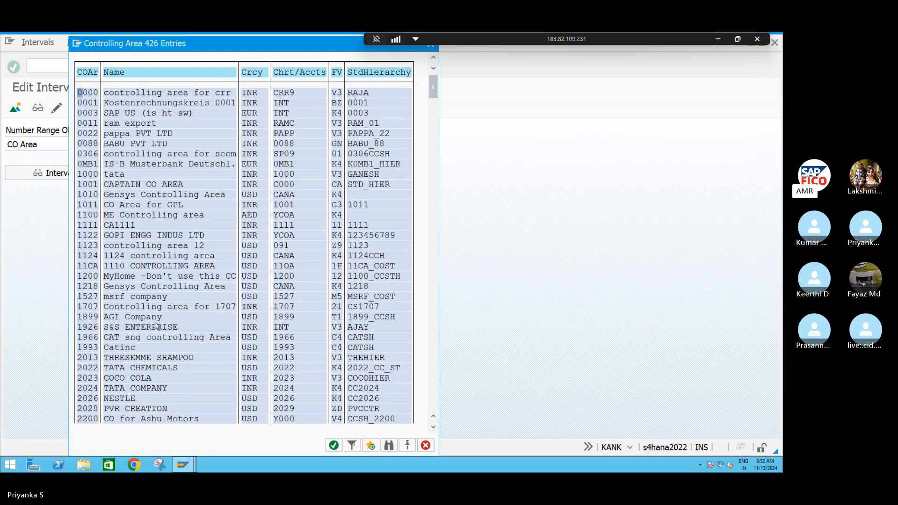
pyautogui.scroll(-4, 182, 320)
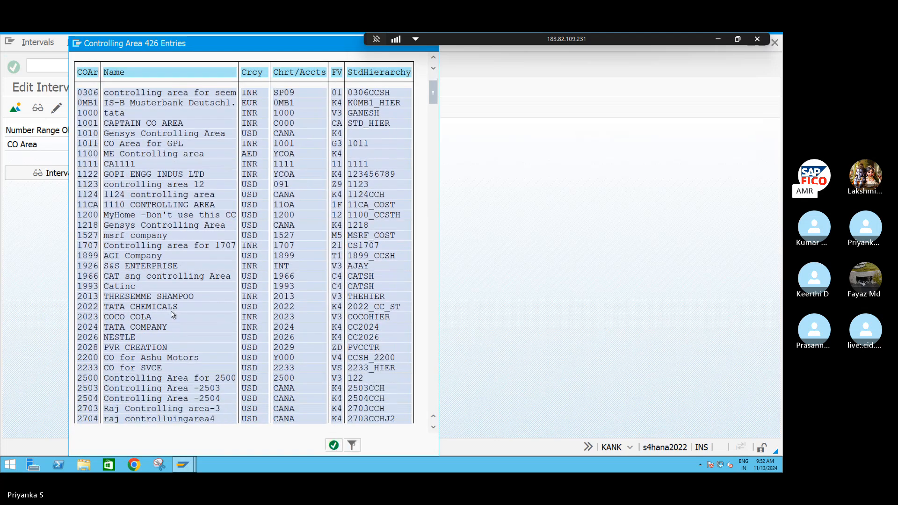
pyautogui.scroll(-2, 180, 308)
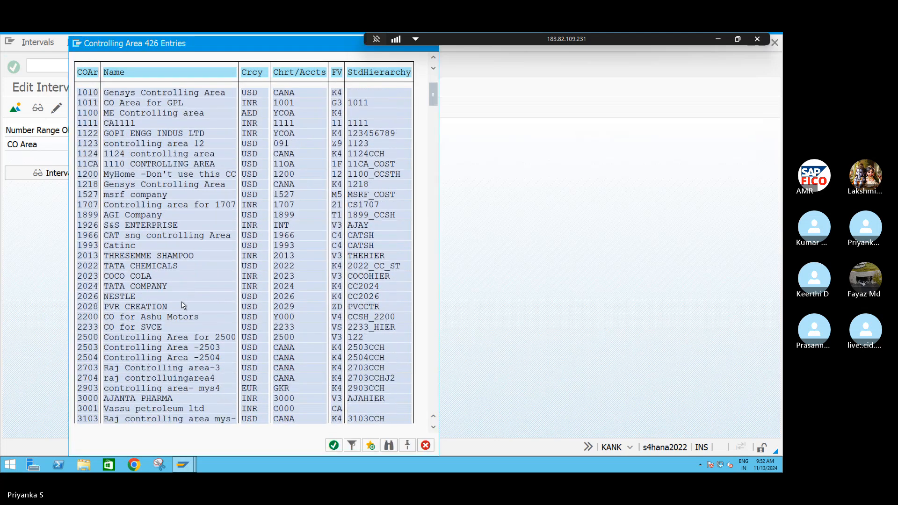
pyautogui.click(389, 445)
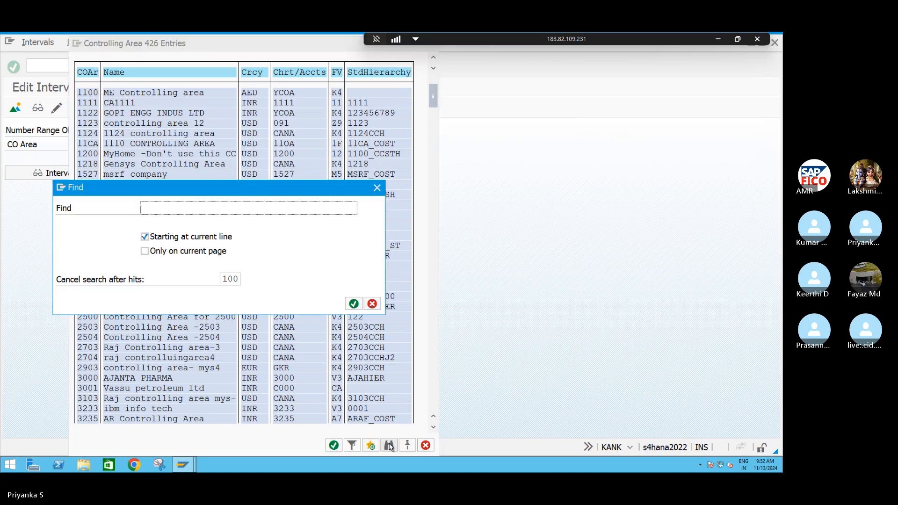
pyautogui.click(185, 210)
pyautogui.write('S4CA')
pyautogui.press('Return')
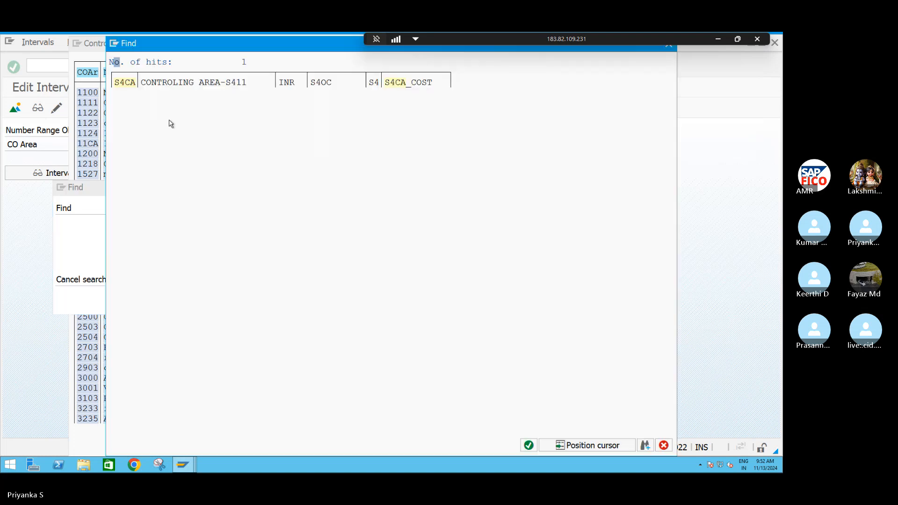
pyautogui.doubleClick(128, 86)
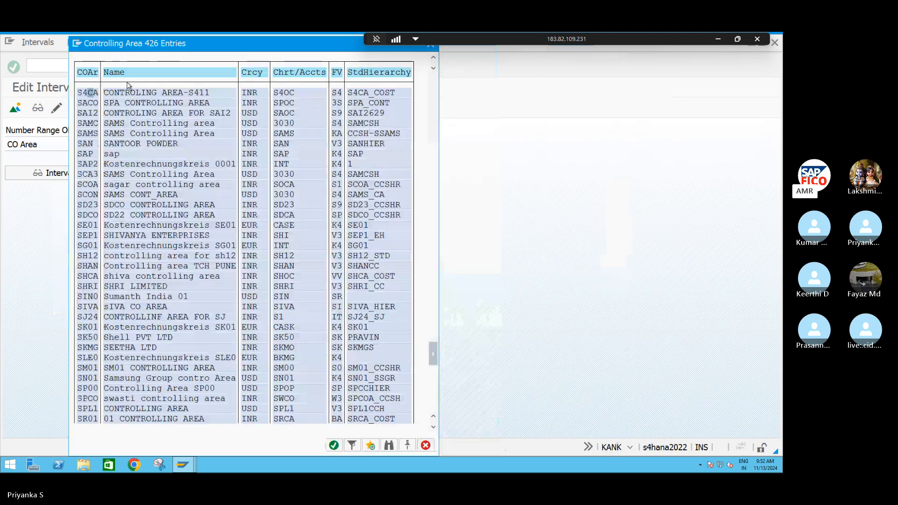
pyautogui.doubleClick(84, 94)
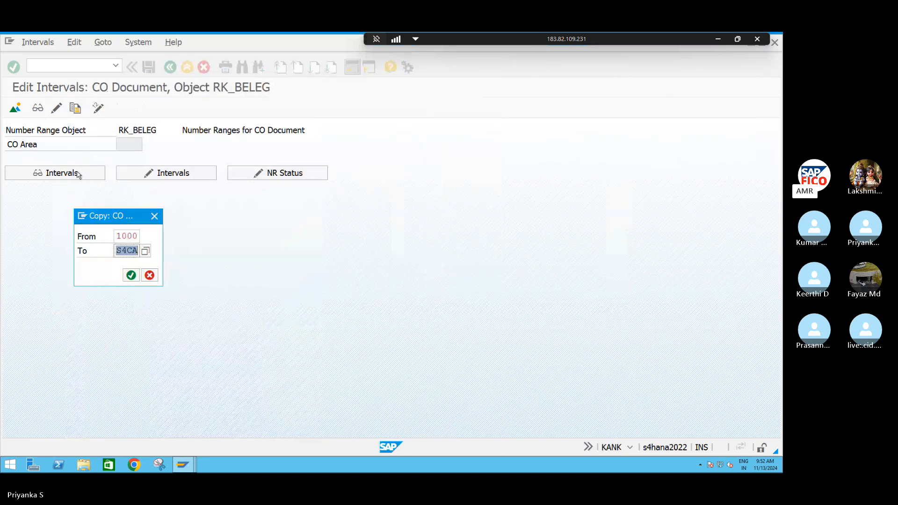
pyautogui.click(131, 275)
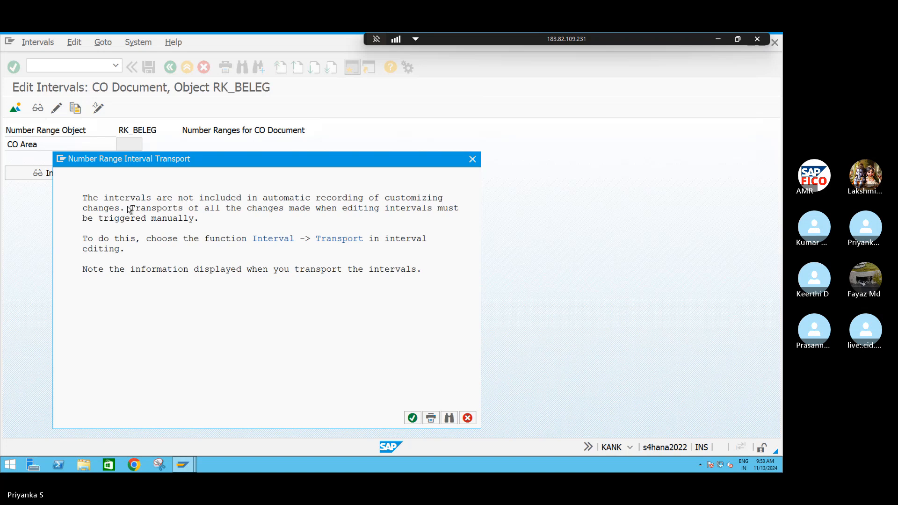
pyautogui.click(411, 417)
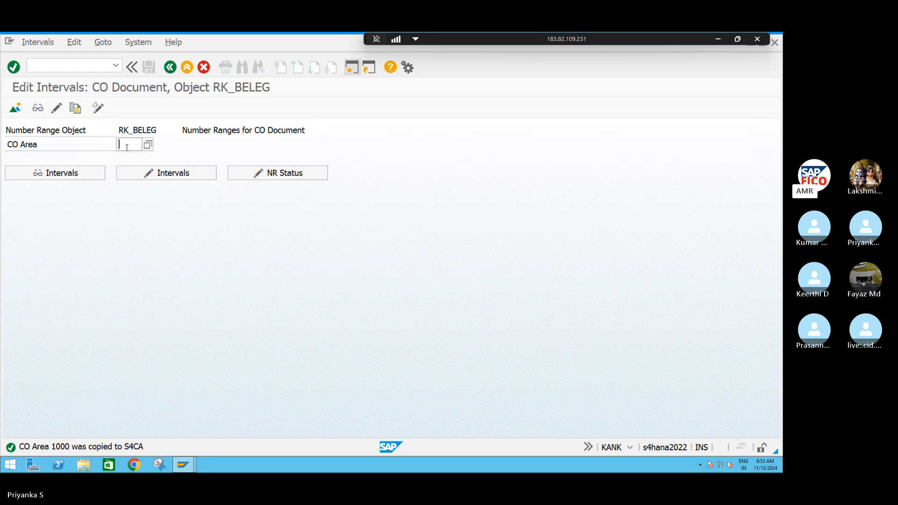
# Open the number range groups of CO area S4CA for changing and start creating a new group
pyautogui.write('S4CA')
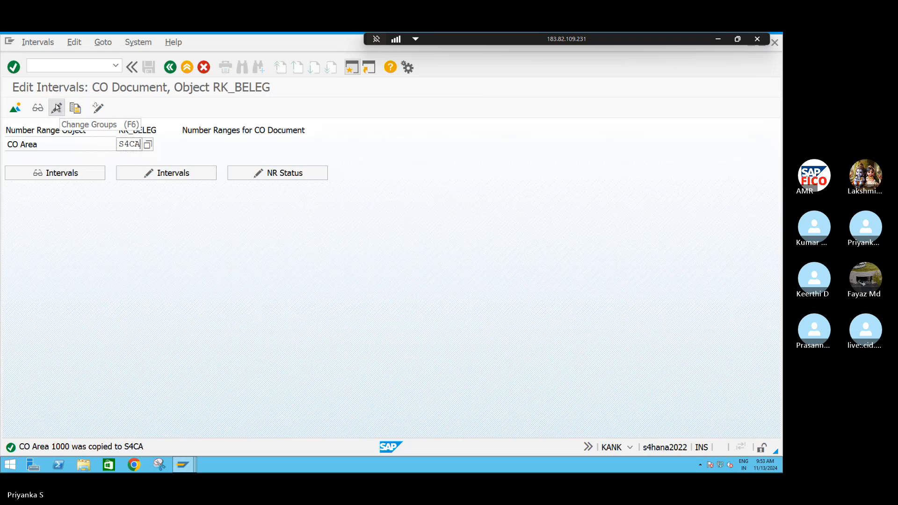
pyautogui.click(56, 110)
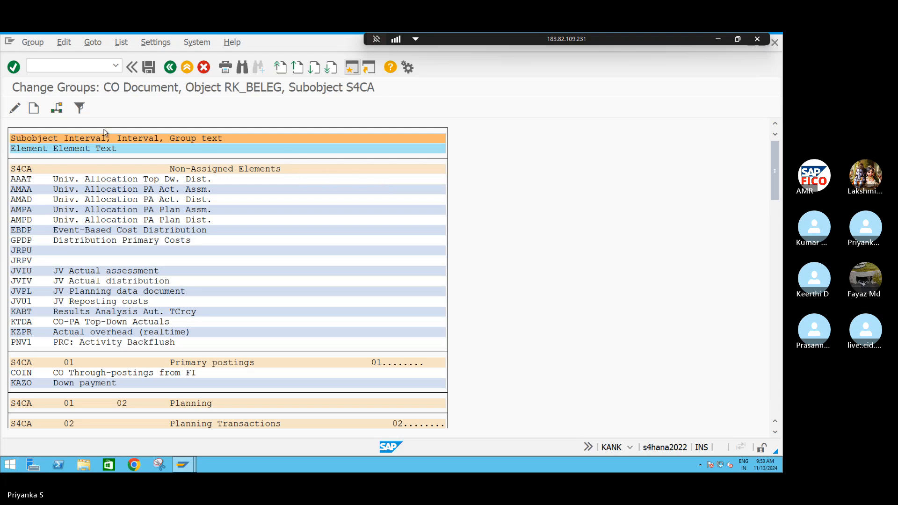
pyautogui.click(33, 109)
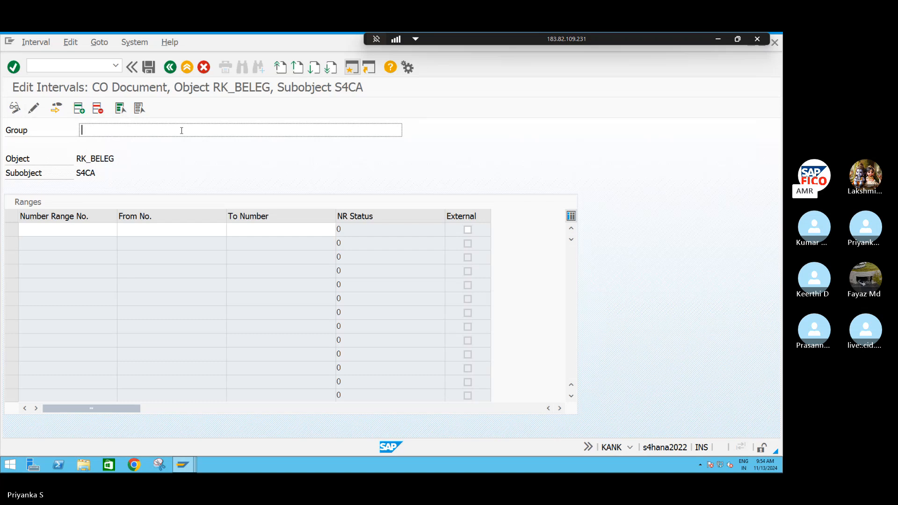
# Name the new group NUMBER RANGE FOR CO DOCUMENT S411
pyautogui.write('NUB')
pyautogui.press('BackSpace')
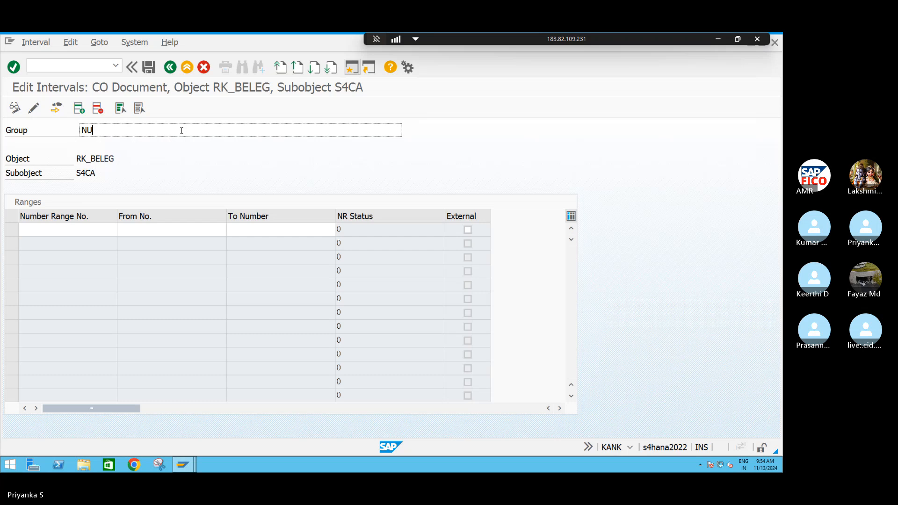
pyautogui.write('MBER RA')
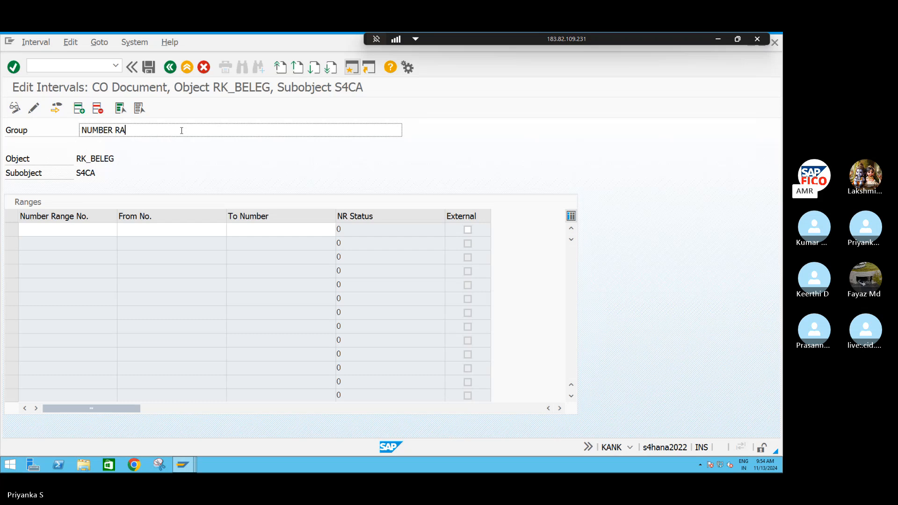
pyautogui.write('NGE FOR CO DO')
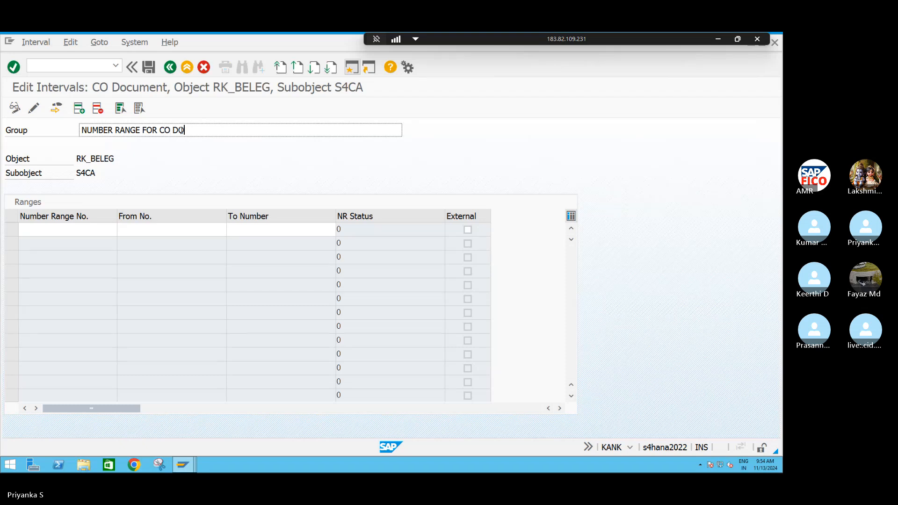
pyautogui.write('CUMENT S411')
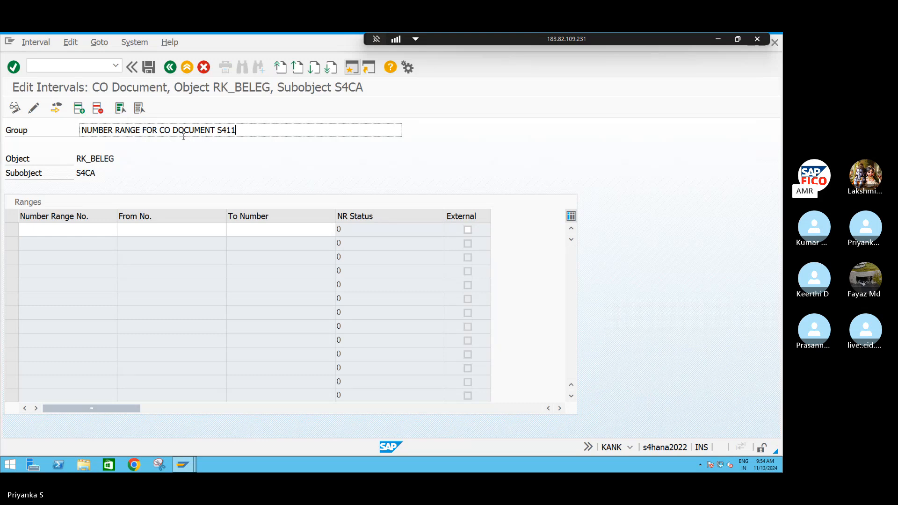
# Try to add number range 01 from 100000 to 200000 to the new group
pyautogui.click(50, 227)
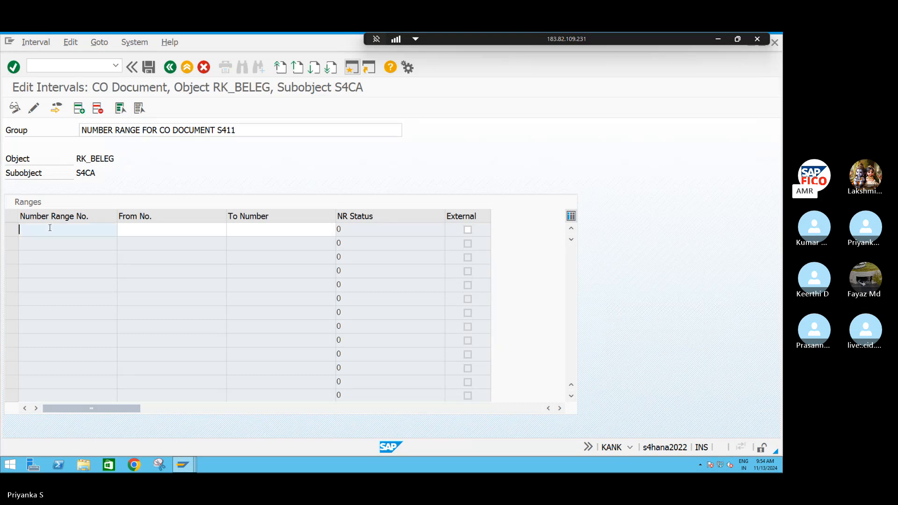
pyautogui.write('01')
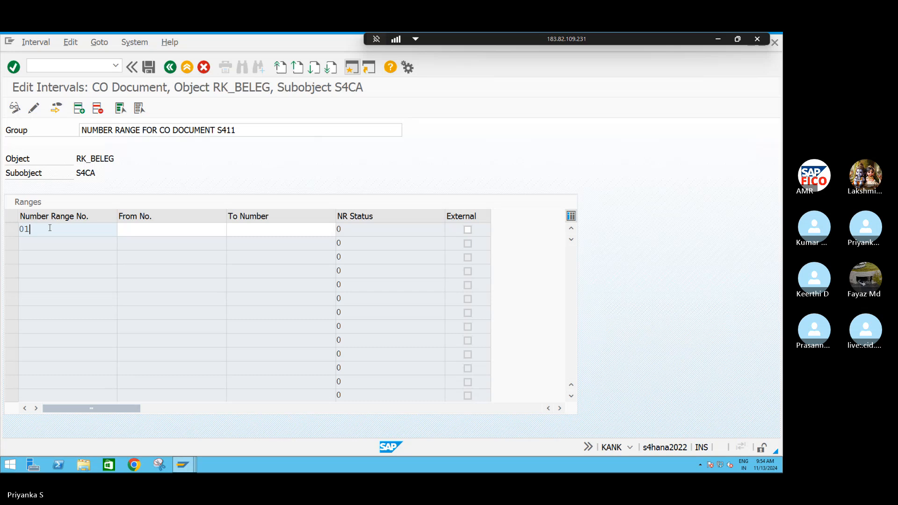
pyautogui.press('Tab')
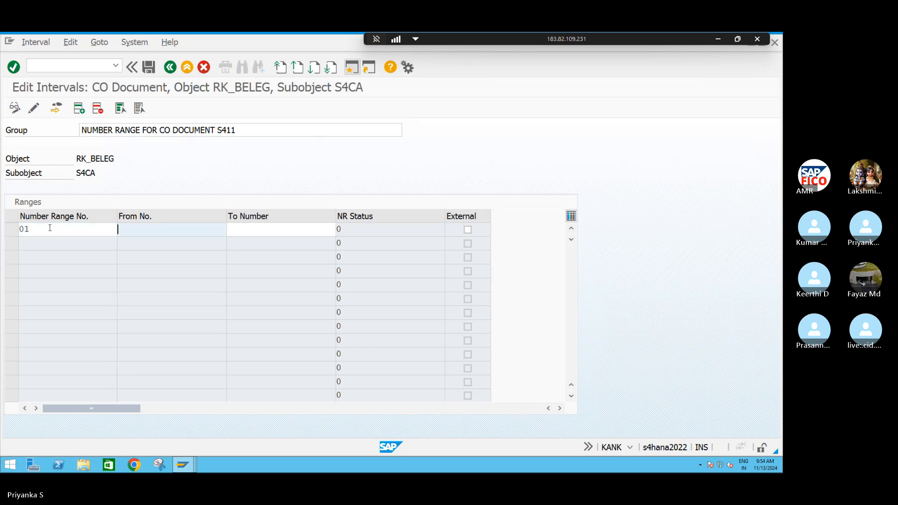
pyautogui.write('100000')
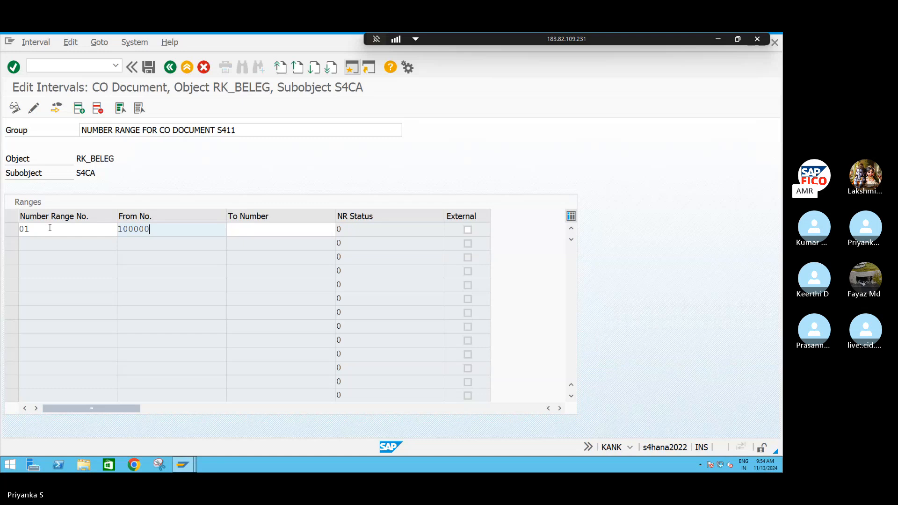
pyautogui.press('Tab')
pyautogui.write('2')
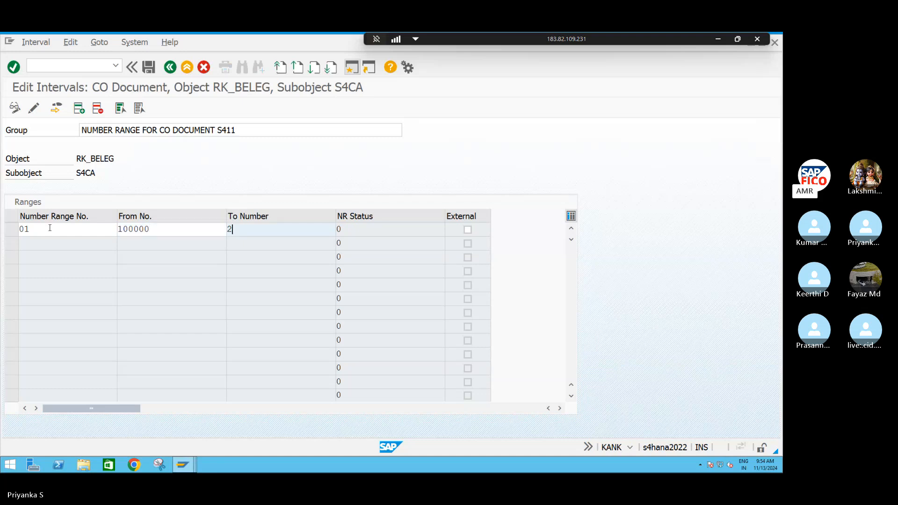
pyautogui.write('00000')
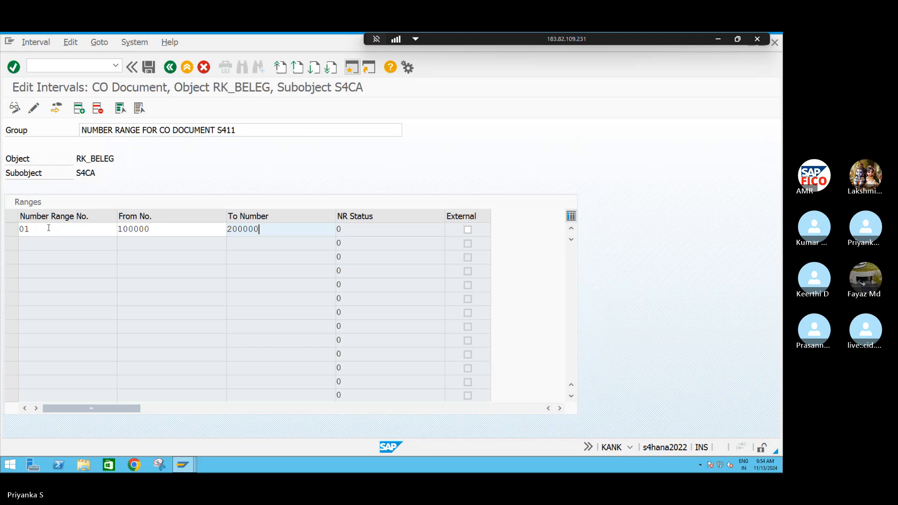
pyautogui.press('Return')
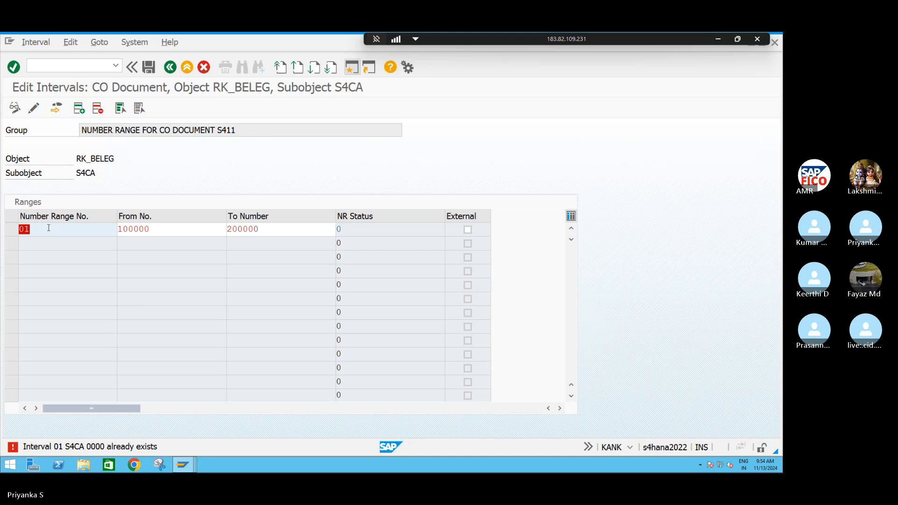
pyautogui.press('Return')
# Try number range number 02 for the interval from 100000 to 200000
pyautogui.click(48, 228)
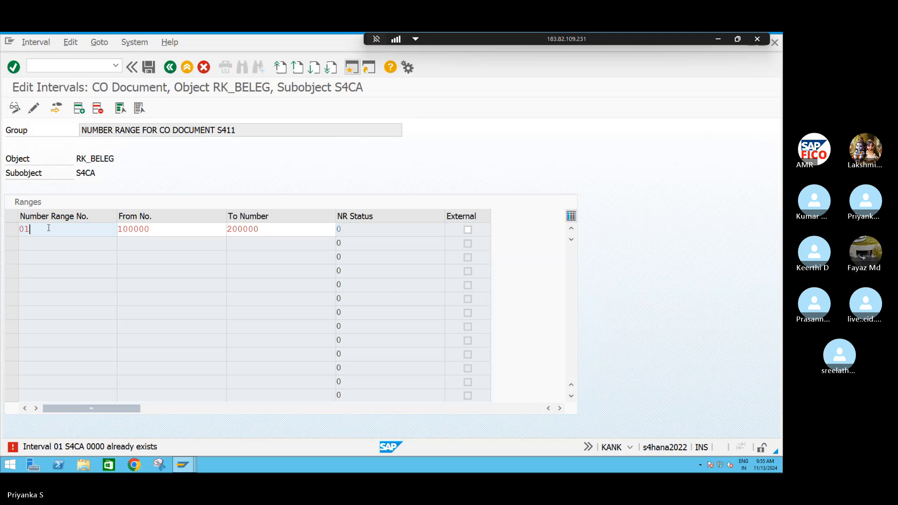
pyautogui.press('BackSpace')
pyautogui.write('2')
pyautogui.press('Return')
# Try to add number range 01 with the interval from 1 to 1000 to the new group
pyautogui.press('BackSpace')
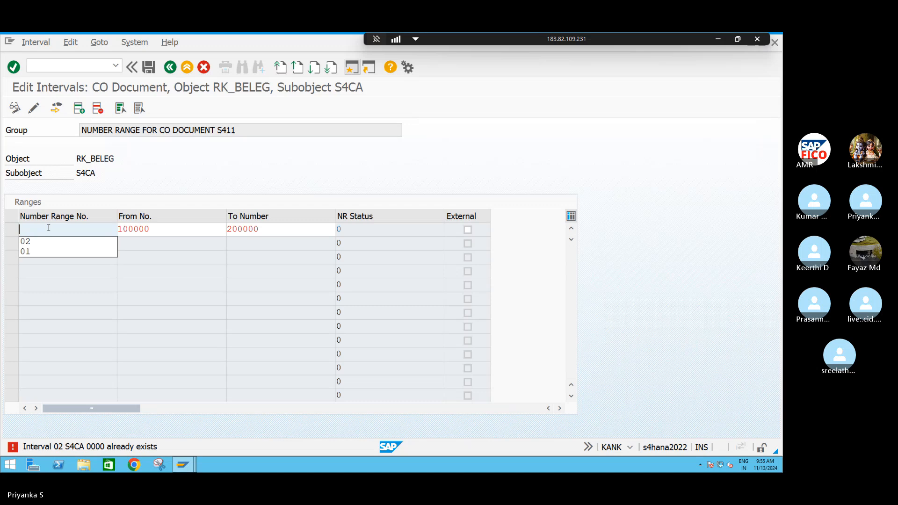
pyautogui.click(49, 228)
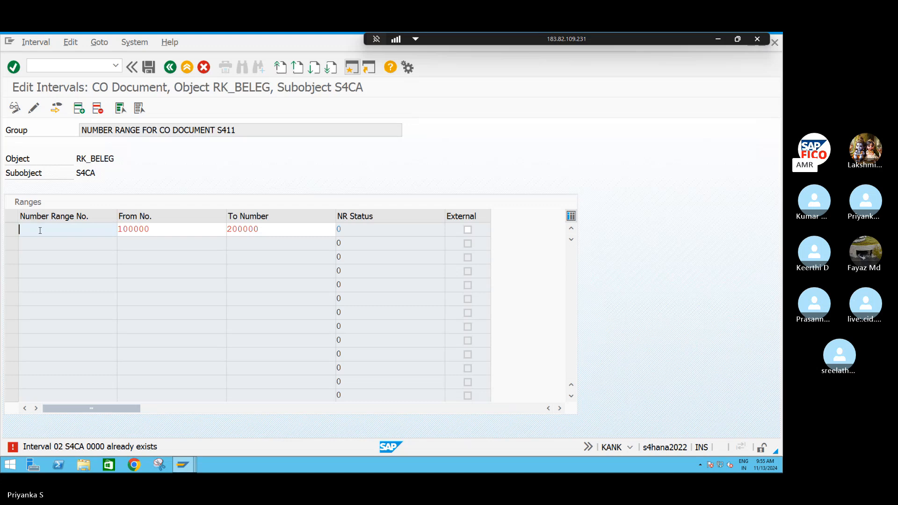
pyautogui.write('01')
pyautogui.press('Tab')
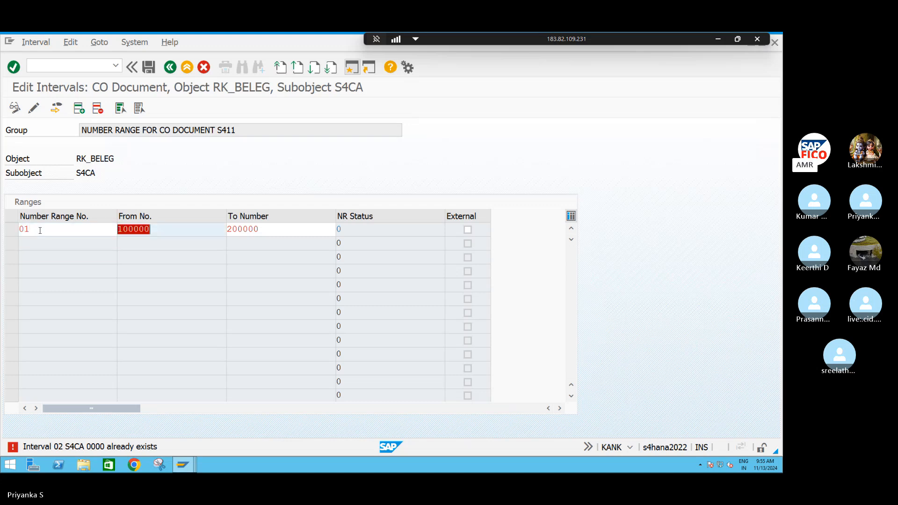
pyautogui.write('1')
pyautogui.press('Tab')
pyautogui.write('1')
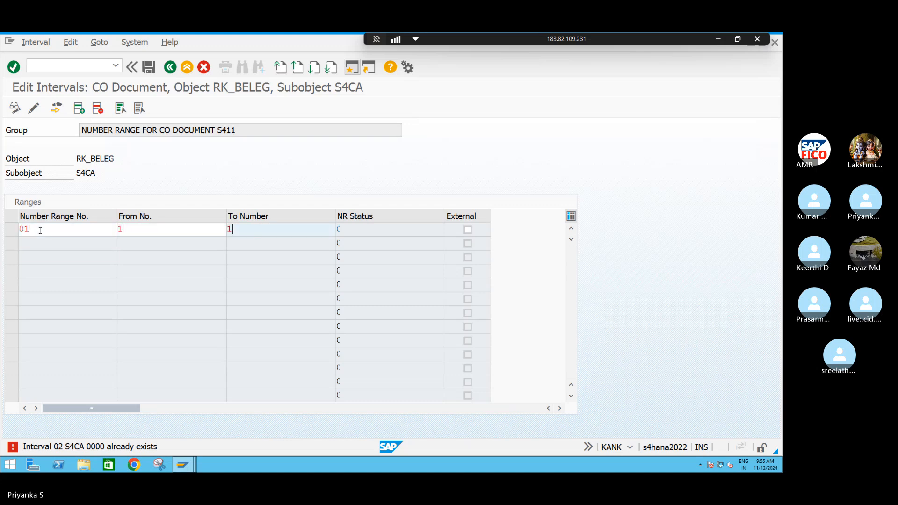
pyautogui.write('000')
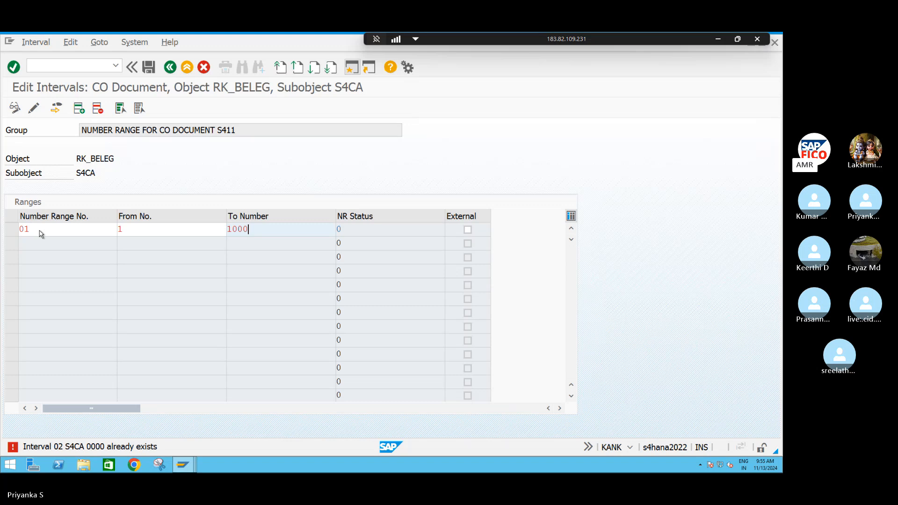
pyautogui.press('Return')
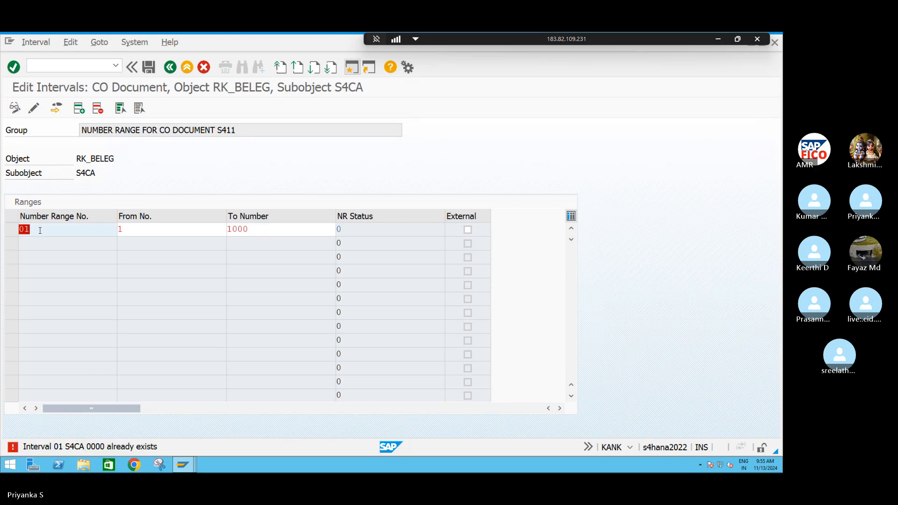
# Clear the number range number and leave interval editing, saving the changes
pyautogui.write('S4')
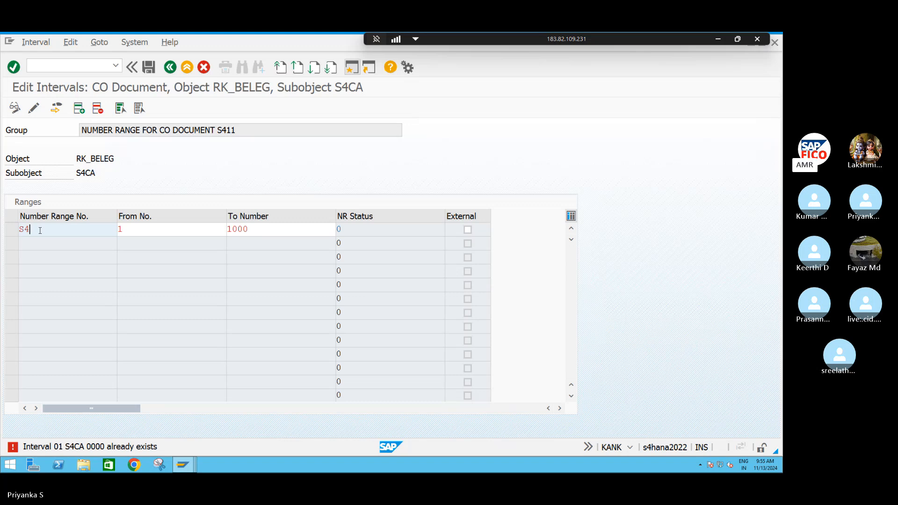
pyautogui.press('BackSpace')
pyautogui.press('BackSpace')
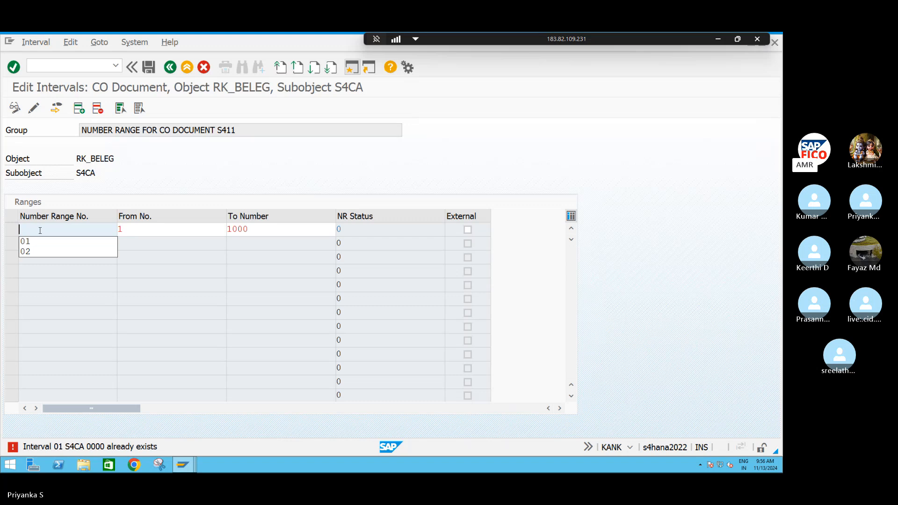
pyautogui.press('F3')
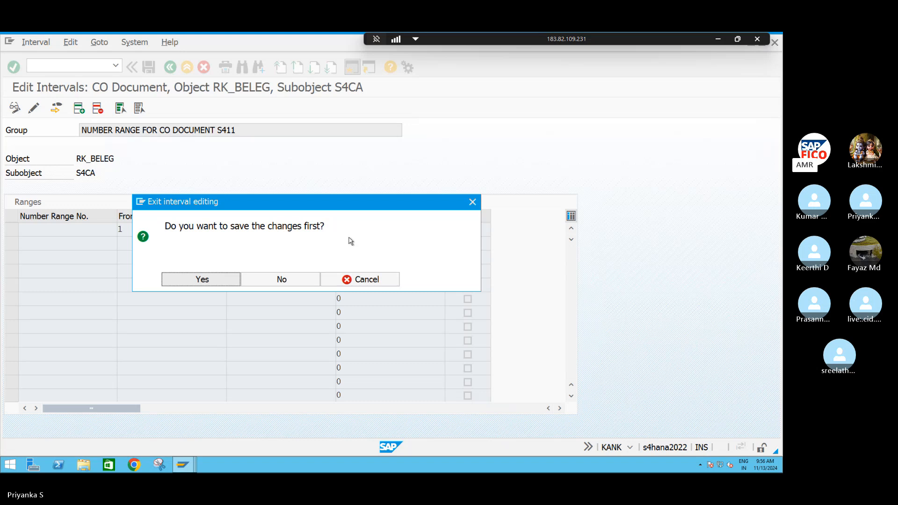
pyautogui.click(223, 281)
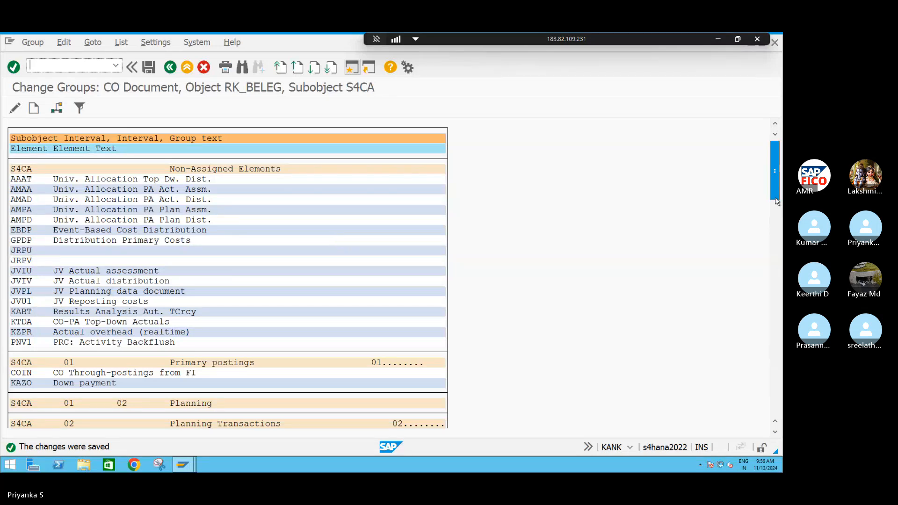
# Examine the CO document number range groups of S4CA, their number ranges, and their assigned and non-assigned elements
pyautogui.moveTo(775, 197); pyautogui.dragTo(773, 247)
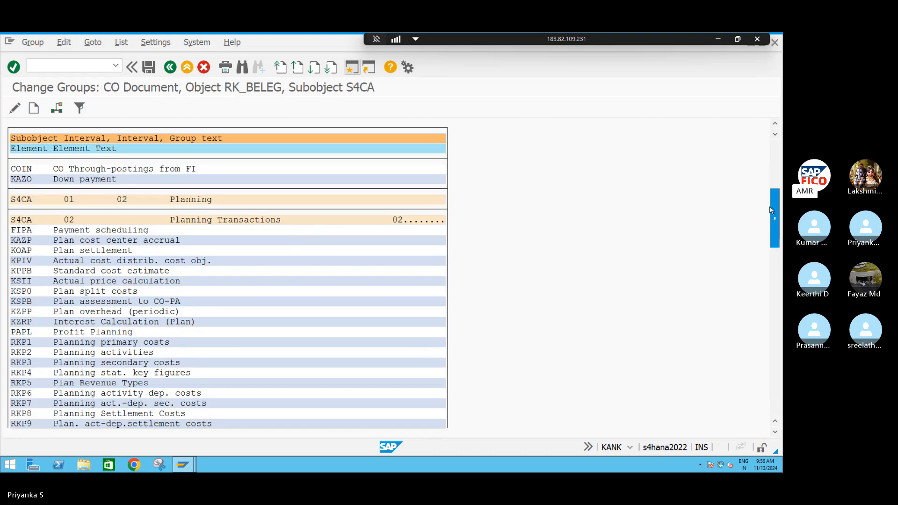
pyautogui.click(34, 201)
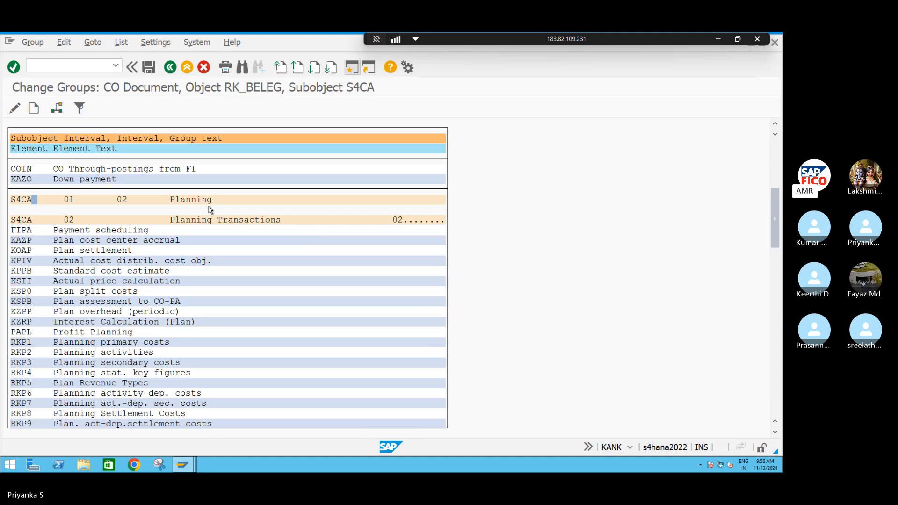
pyautogui.scroll(1, 210, 210)
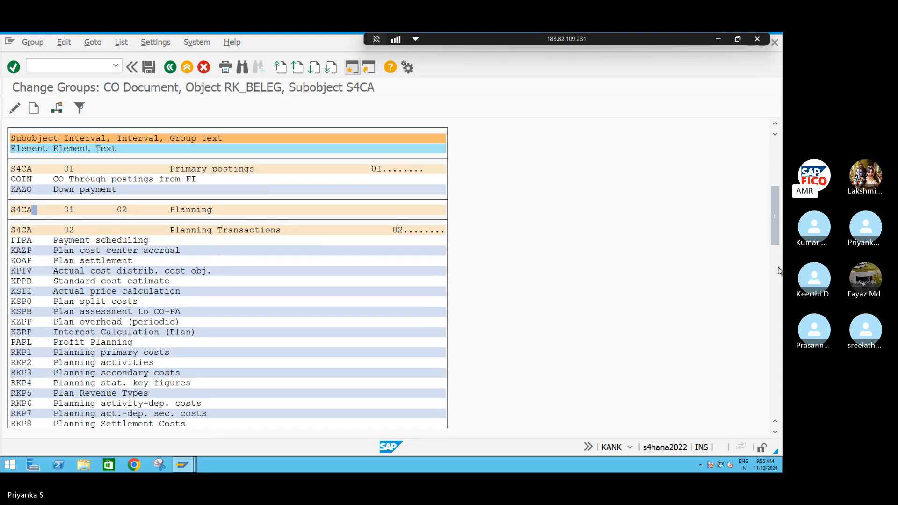
pyautogui.moveTo(775, 246); pyautogui.dragTo(773, 426)
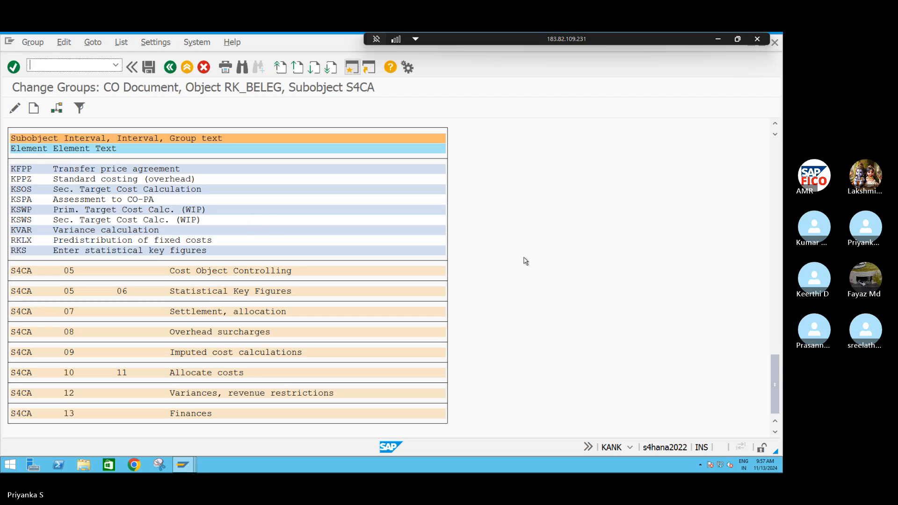
pyautogui.click(775, 126)
pyautogui.click(775, 127)
pyautogui.click(775, 126)
pyautogui.click(775, 126)
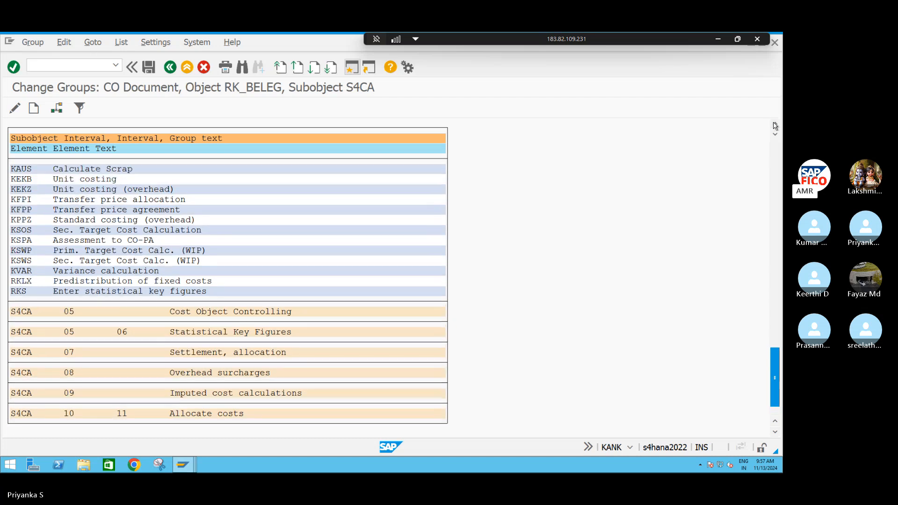
pyautogui.click(774, 127)
pyautogui.click(774, 126)
pyautogui.click(775, 127)
pyautogui.click(774, 126)
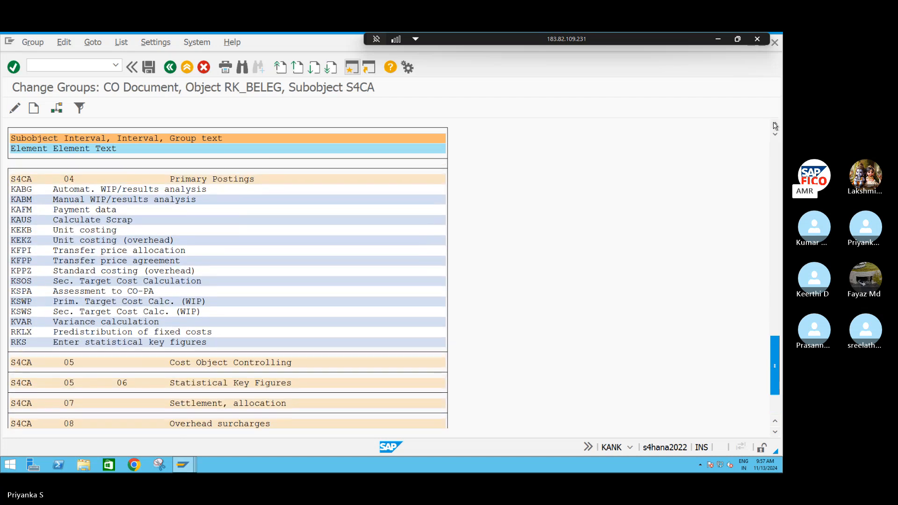
pyautogui.click(774, 126)
pyautogui.click(774, 126)
pyautogui.click(774, 127)
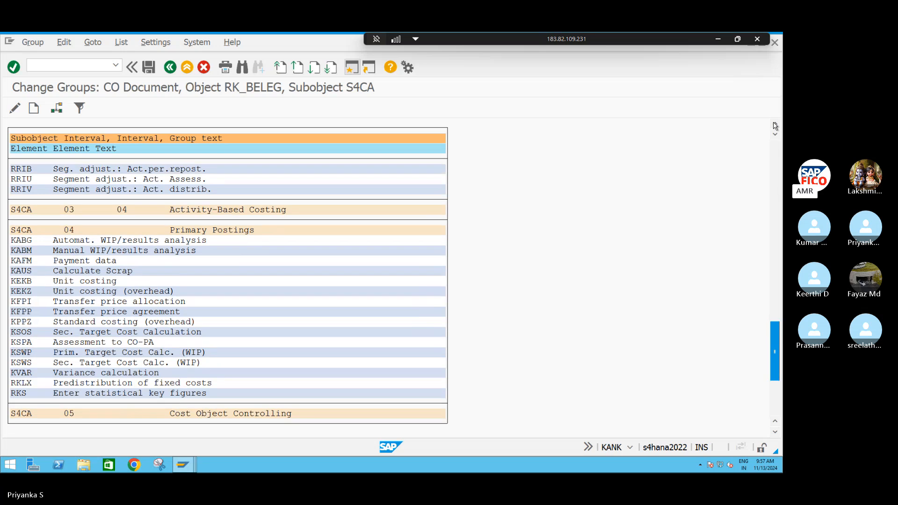
pyautogui.click(774, 126)
pyautogui.click(774, 126)
pyautogui.click(774, 126)
pyautogui.click(775, 126)
pyautogui.click(774, 126)
pyautogui.click(774, 127)
pyautogui.click(774, 126)
pyautogui.click(775, 127)
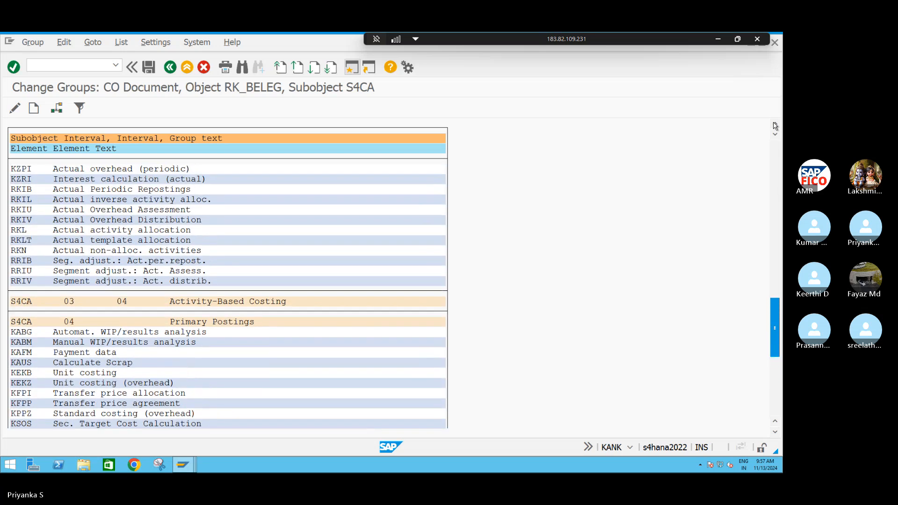
pyautogui.click(774, 126)
pyautogui.click(775, 126)
pyautogui.click(775, 126)
pyautogui.click(774, 126)
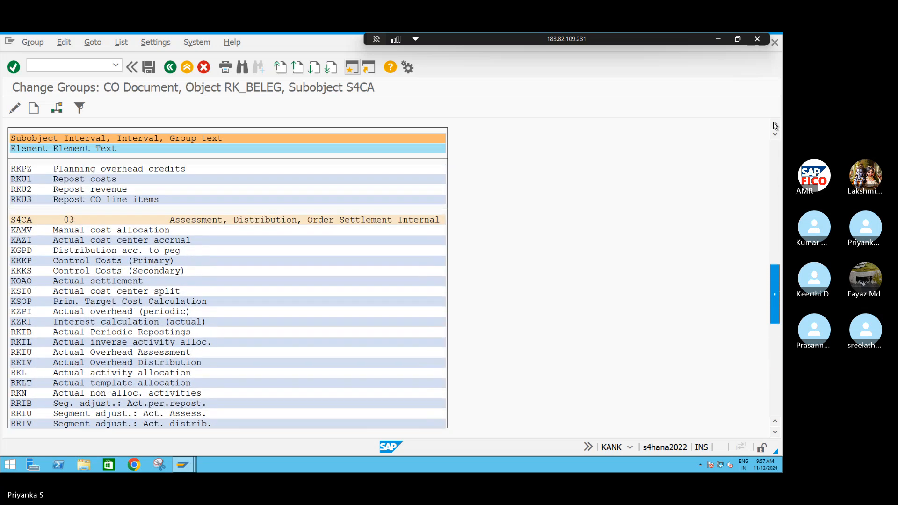
pyautogui.click(774, 126)
pyautogui.click(774, 127)
pyautogui.click(775, 126)
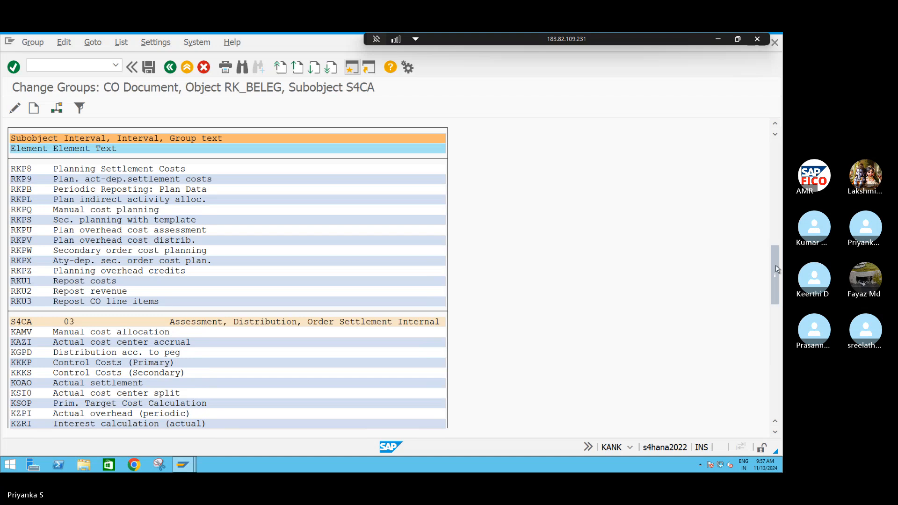
pyautogui.moveTo(777, 269); pyautogui.dragTo(775, 125)
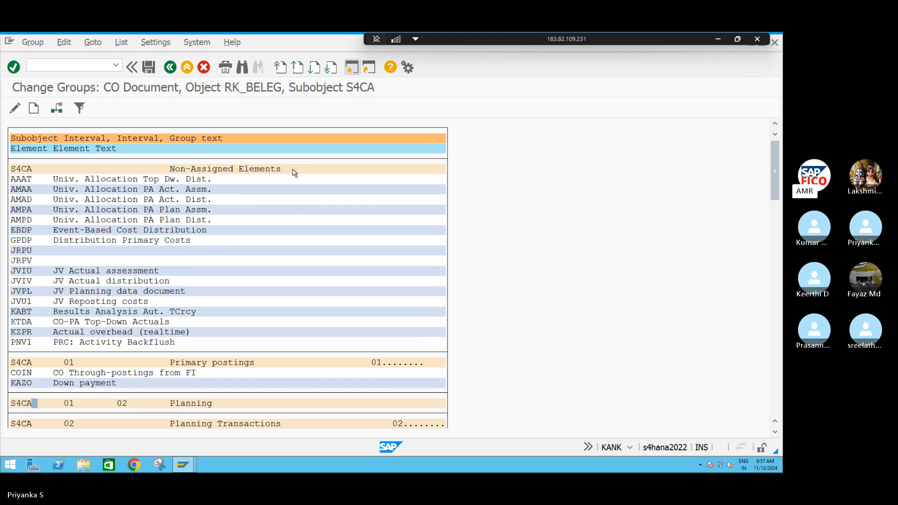
# Assign the non-assigned element AAAT (Univ. Allocation Top Dw. Dist.) to the Primary postings group with number range 01
pyautogui.doubleClick(27, 181)
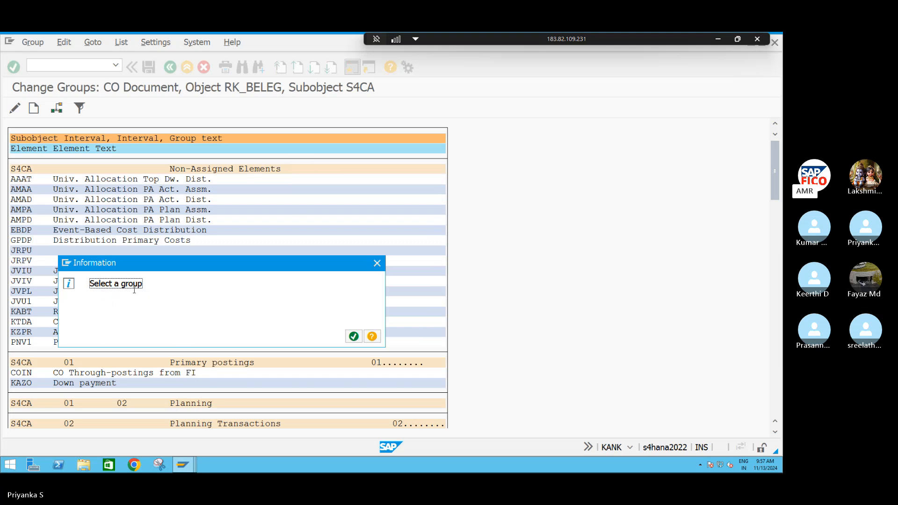
pyautogui.click(353, 337)
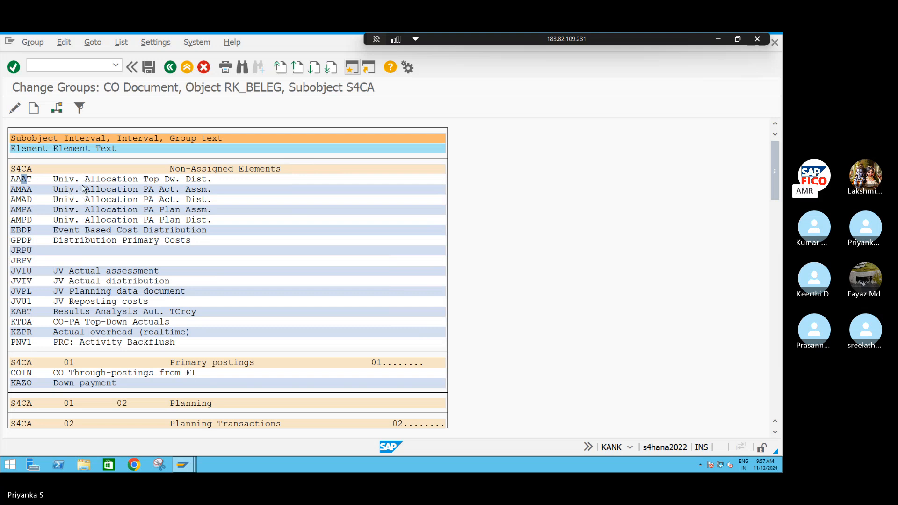
pyautogui.click(12, 180)
pyautogui.click(56, 109)
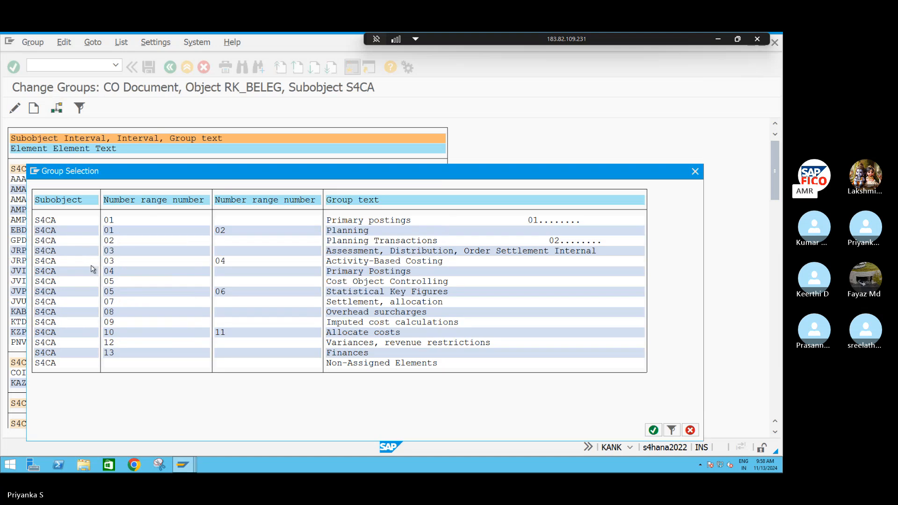
pyautogui.click(129, 222)
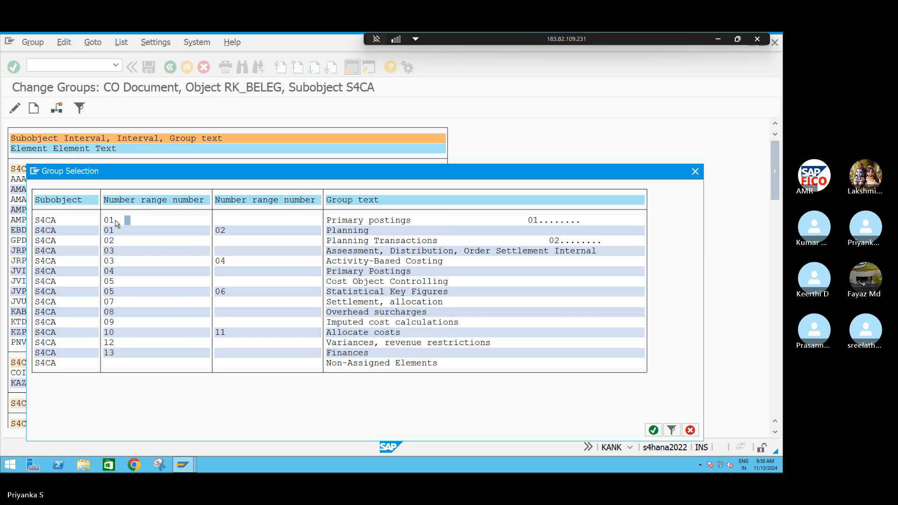
pyautogui.click(117, 222)
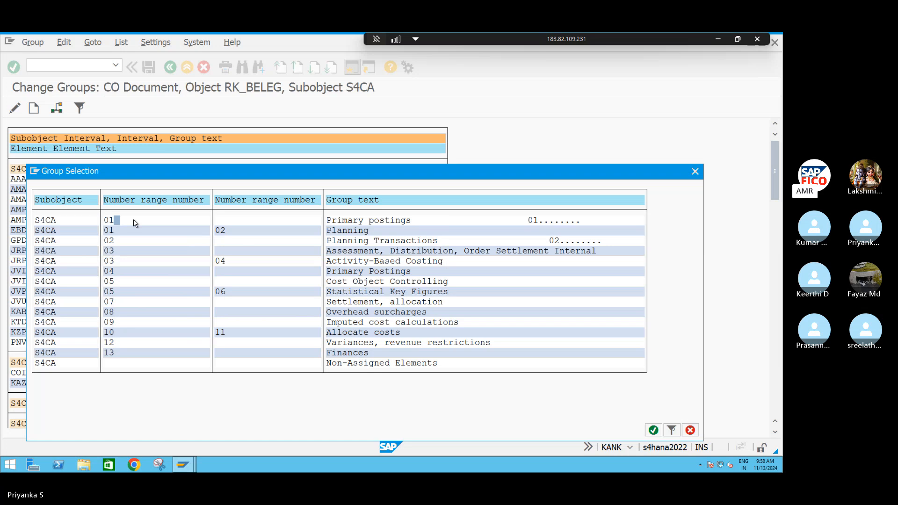
pyautogui.doubleClick(108, 222)
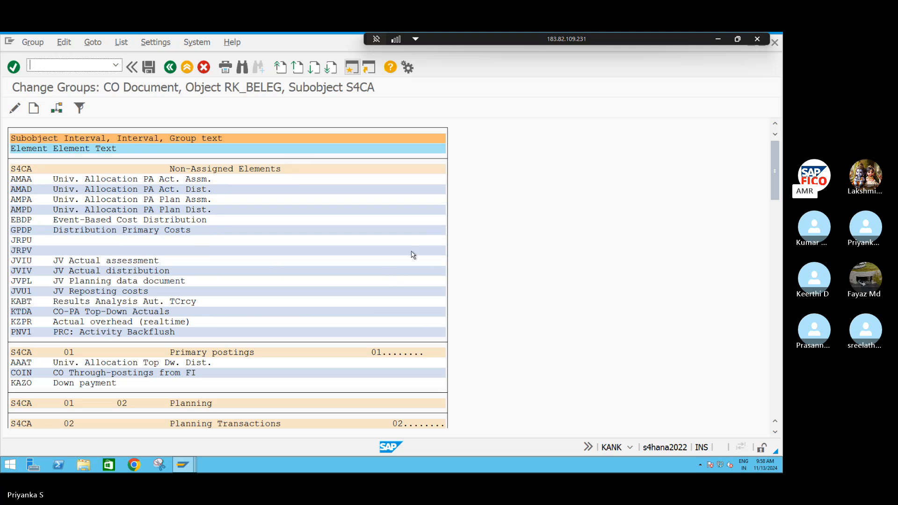
# Assign the element AMAA (Univ. Allocation PA Act. Assm.) to the Primary postings group with number range 01
pyautogui.doubleClick(20, 182)
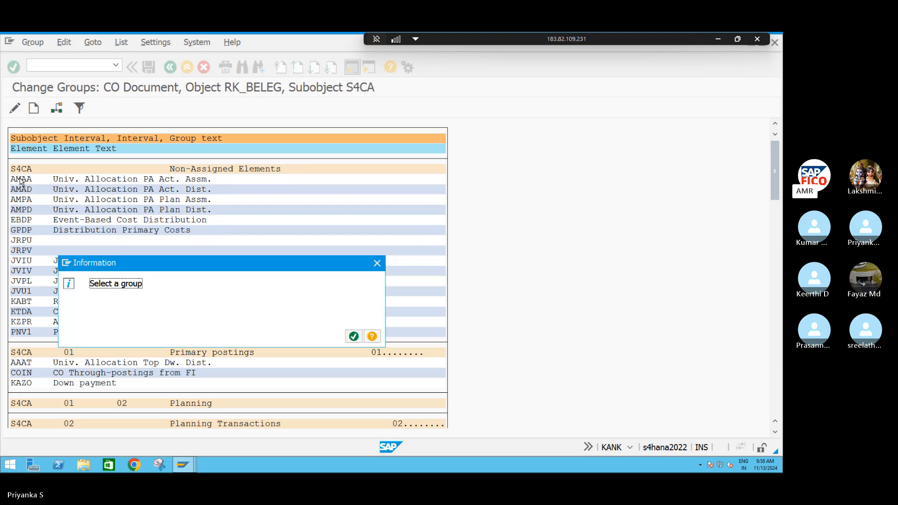
pyautogui.click(353, 337)
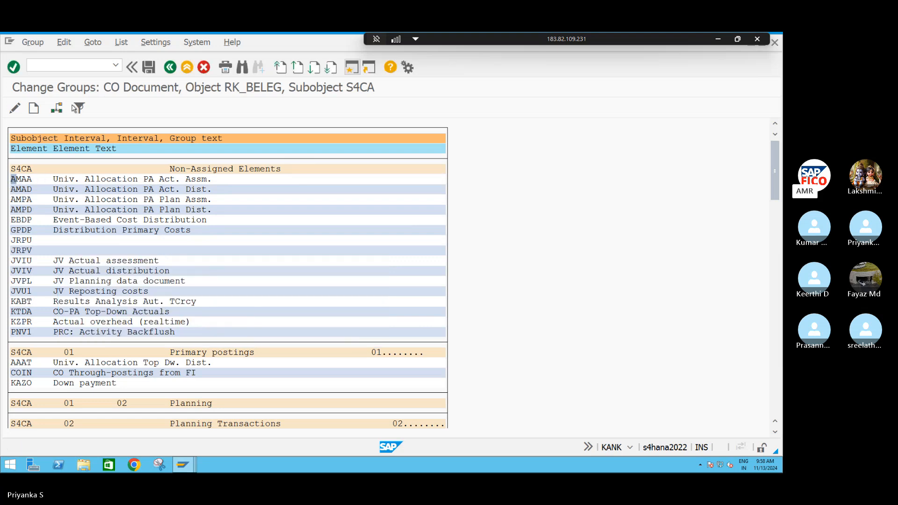
pyautogui.click(57, 109)
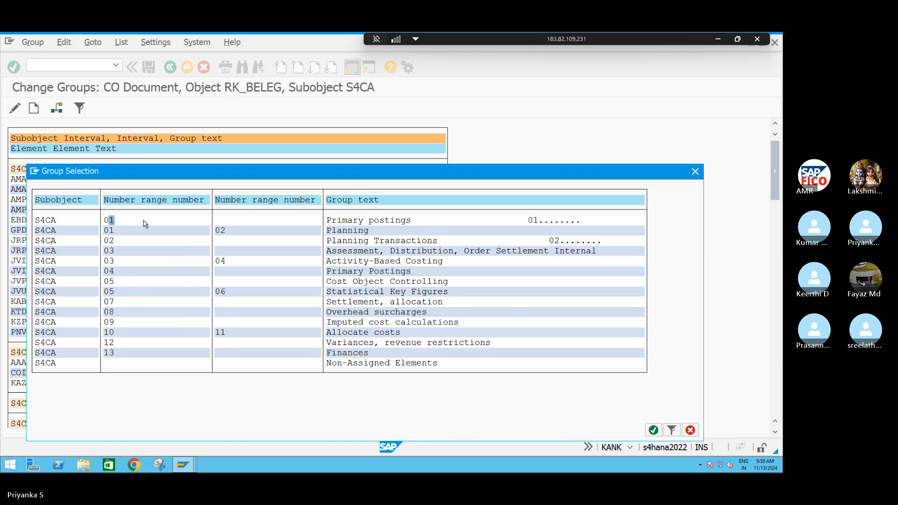
pyautogui.doubleClick(125, 224)
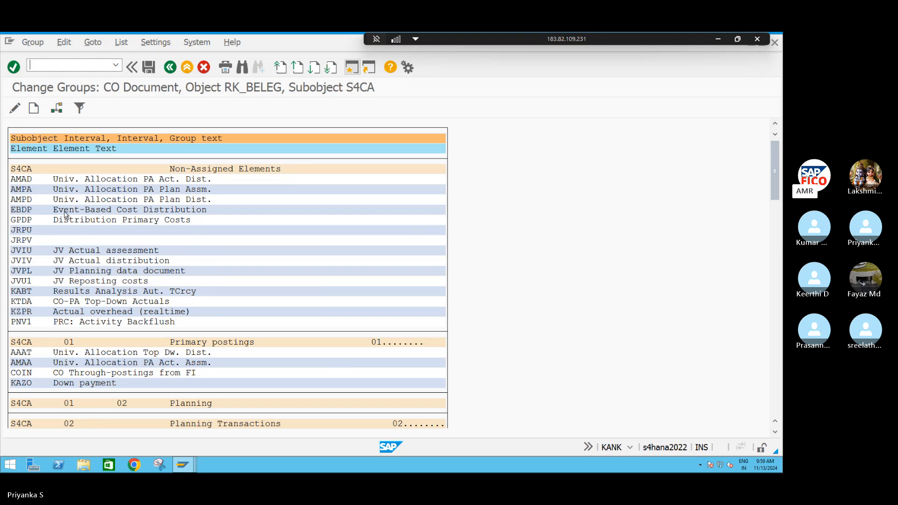
# Assign the elements AMAD and AMPA to the Primary postings group with number range 01
pyautogui.click(59, 108)
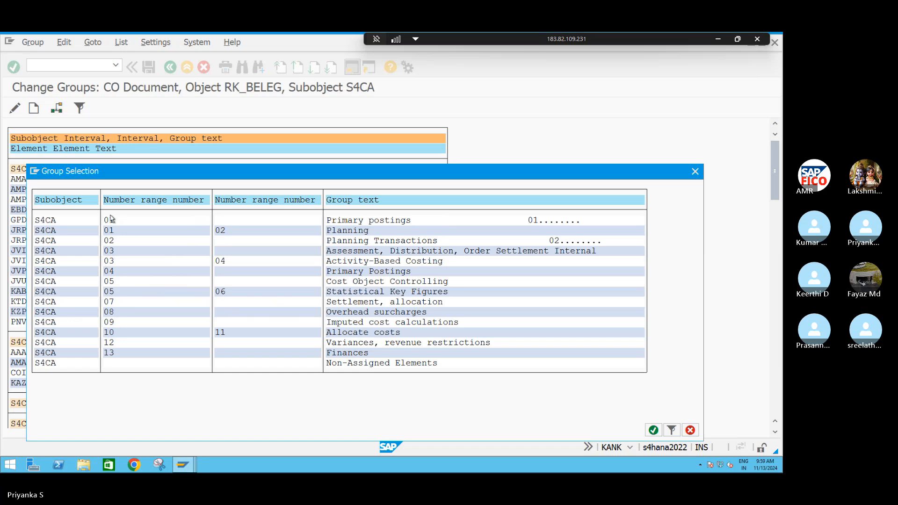
pyautogui.doubleClick(112, 222)
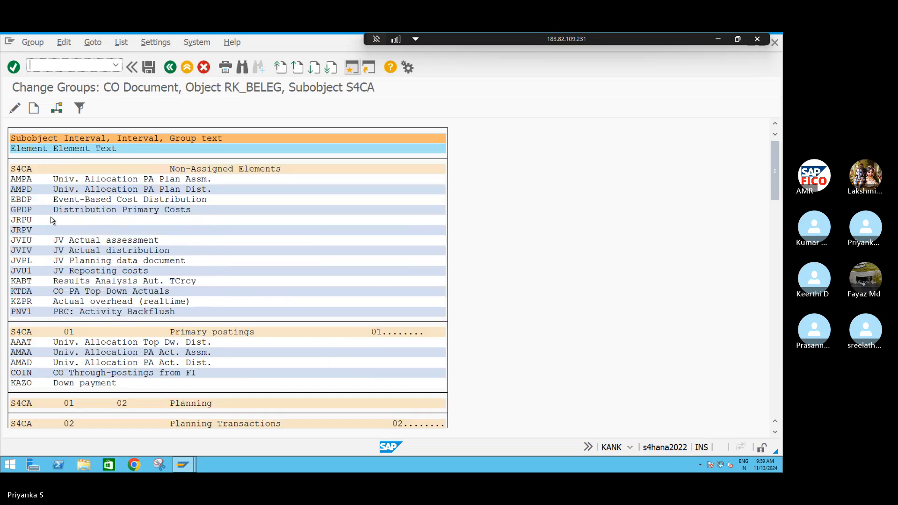
pyautogui.click(57, 109)
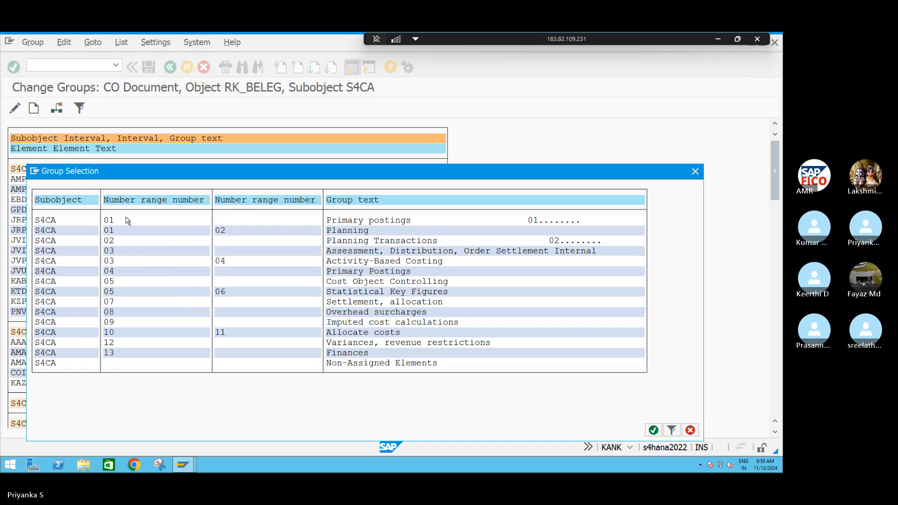
pyautogui.doubleClick(127, 220)
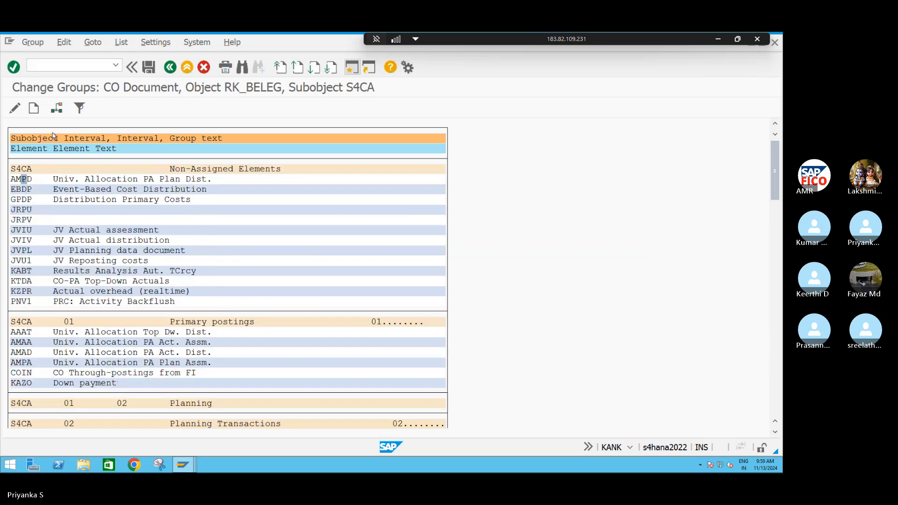
# Assign the non-assigned elements AMPD, EBDP and GPDP to the Primary postings group with number range 01
pyautogui.click(57, 109)
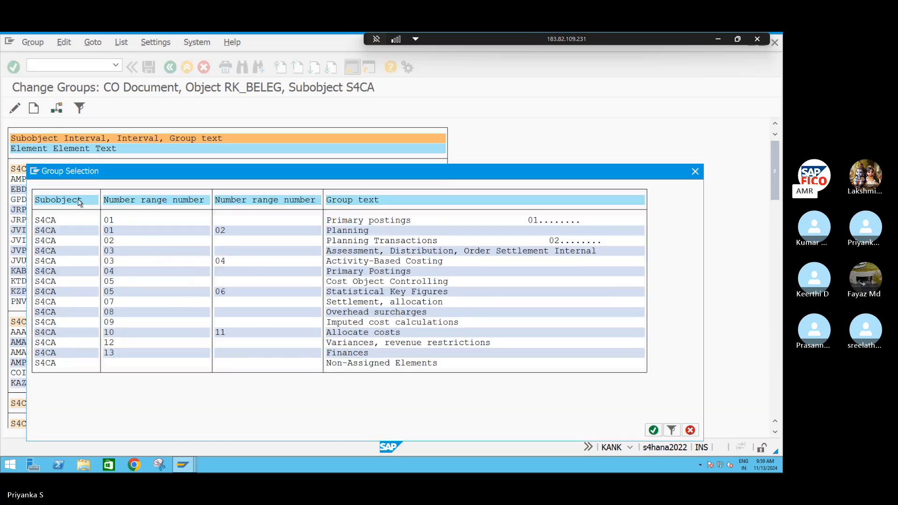
pyautogui.doubleClick(120, 220)
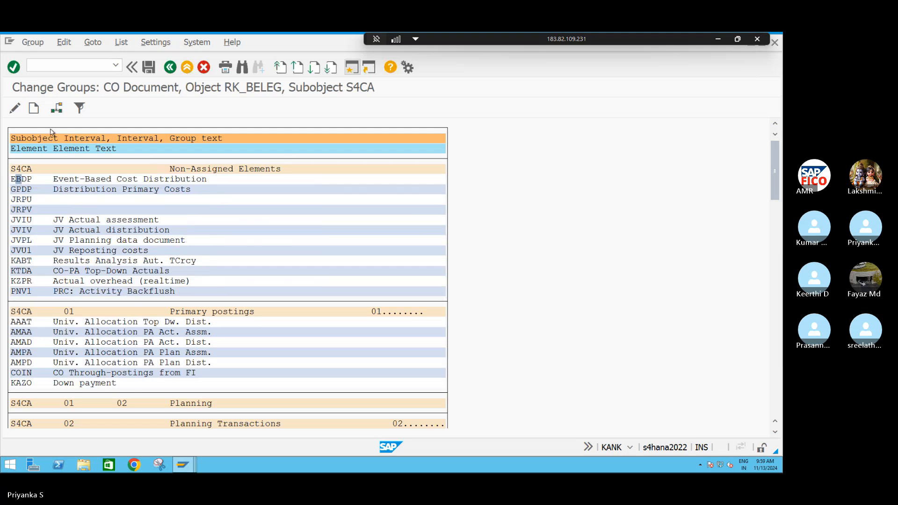
pyautogui.click(56, 108)
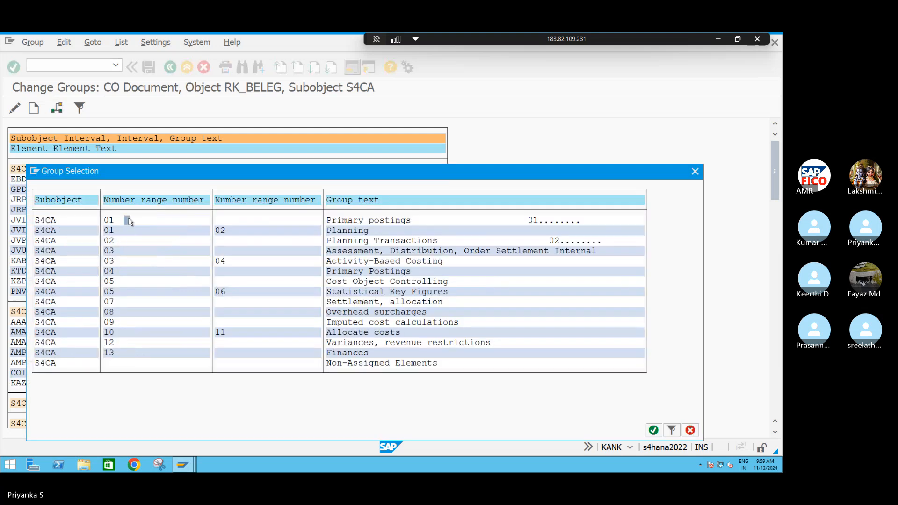
pyautogui.doubleClick(129, 220)
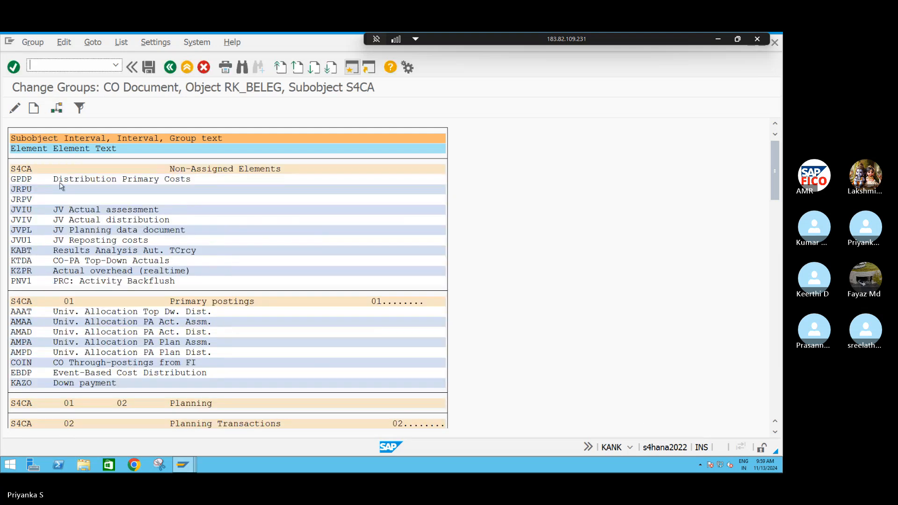
pyautogui.click(56, 109)
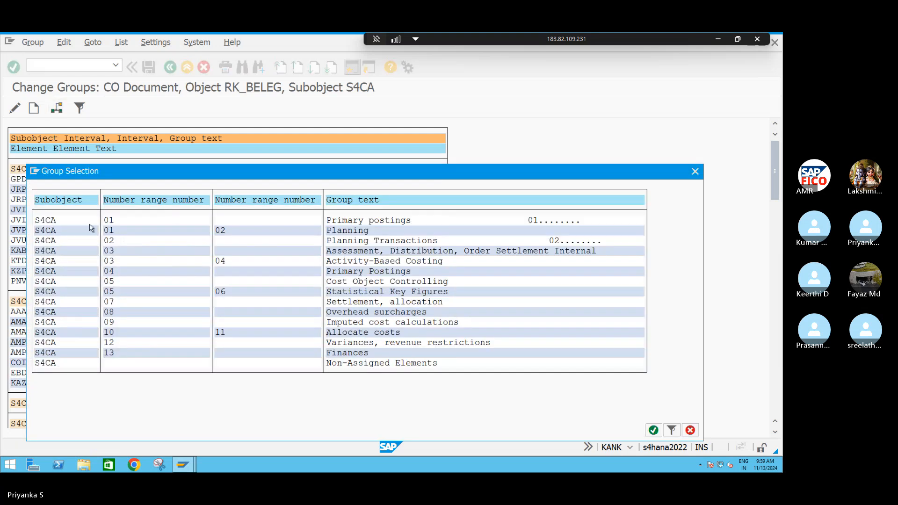
pyautogui.doubleClick(129, 222)
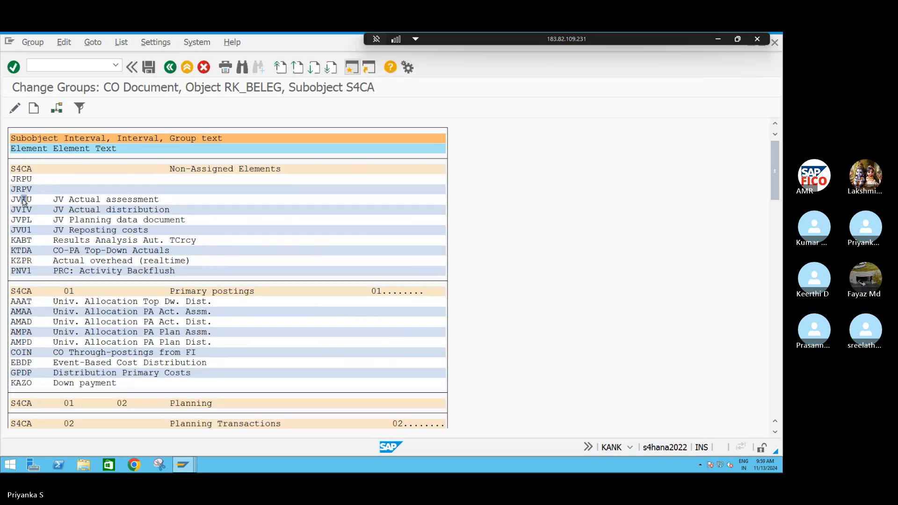
# Assign the JV elements JVIU, JVIV, JVPL and JVU1 to the Primary postings group with number range 01
pyautogui.click(56, 109)
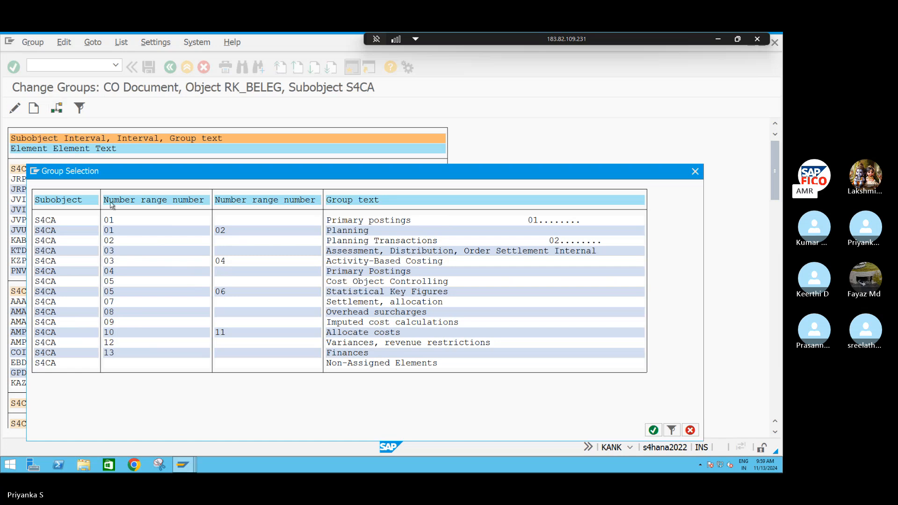
pyautogui.doubleClick(119, 220)
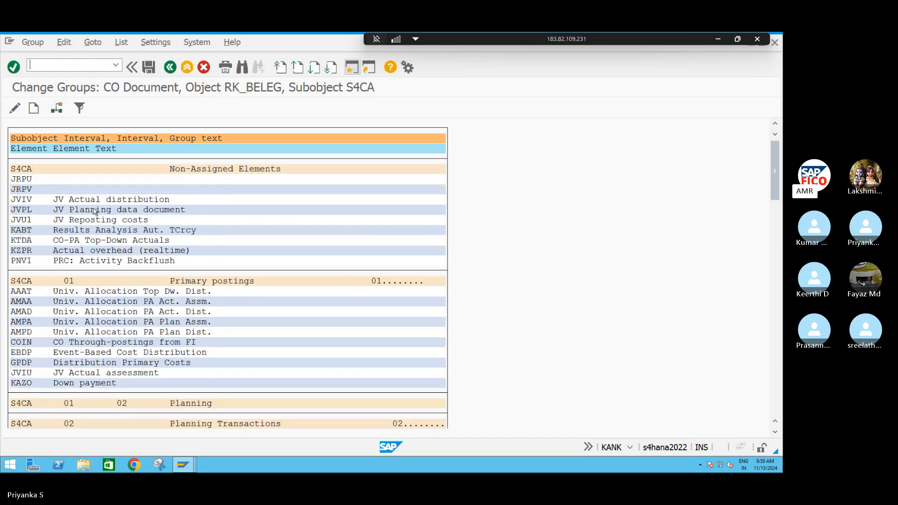
pyautogui.click(27, 202)
pyautogui.click(57, 108)
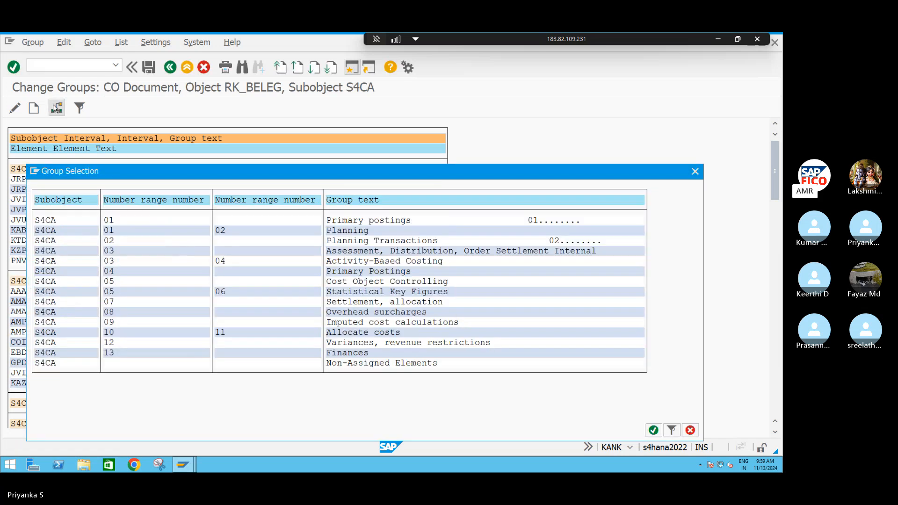
pyautogui.doubleClick(133, 222)
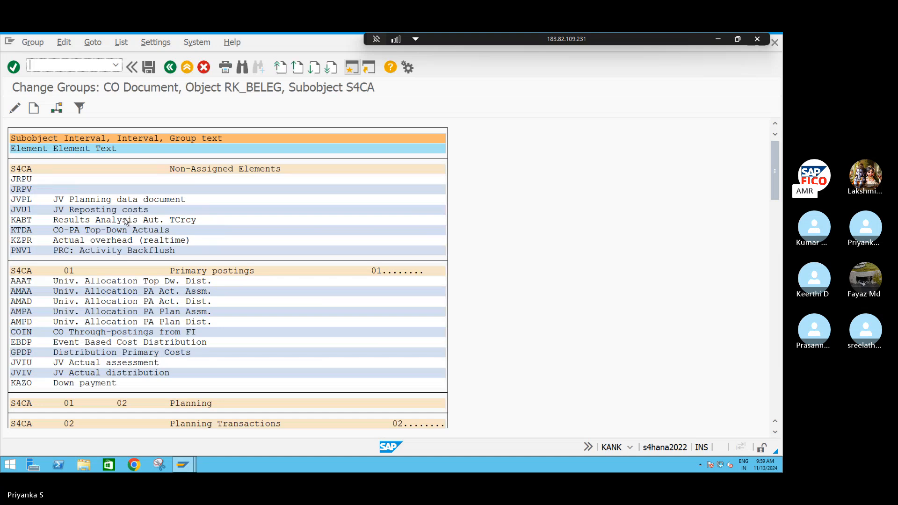
pyautogui.click(28, 201)
pyautogui.click(57, 108)
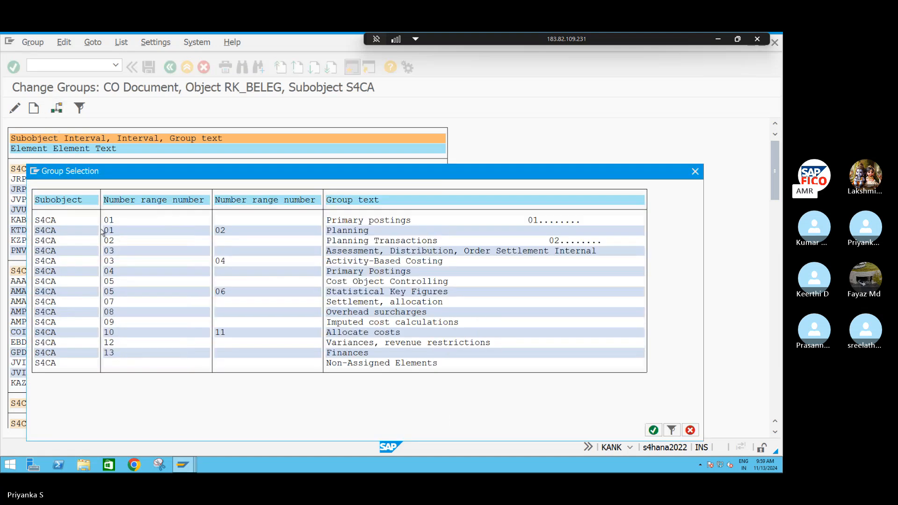
pyautogui.doubleClick(130, 222)
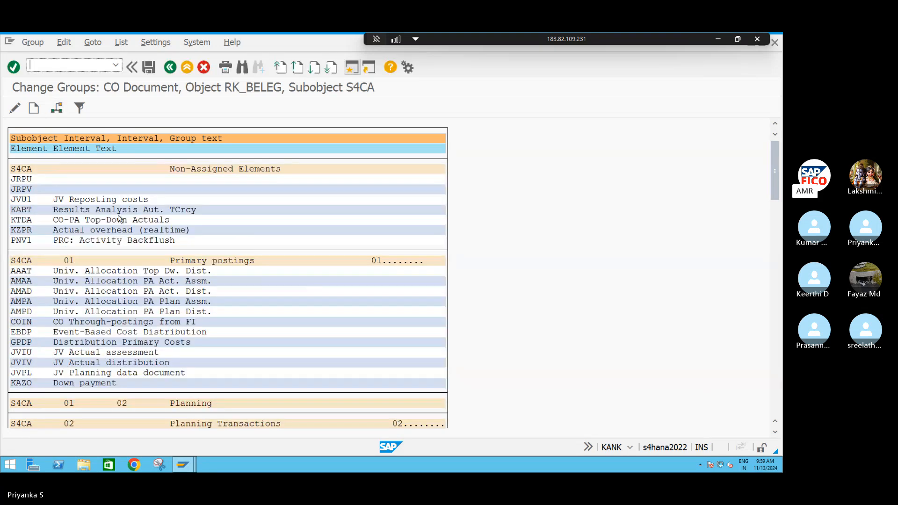
pyautogui.click(25, 202)
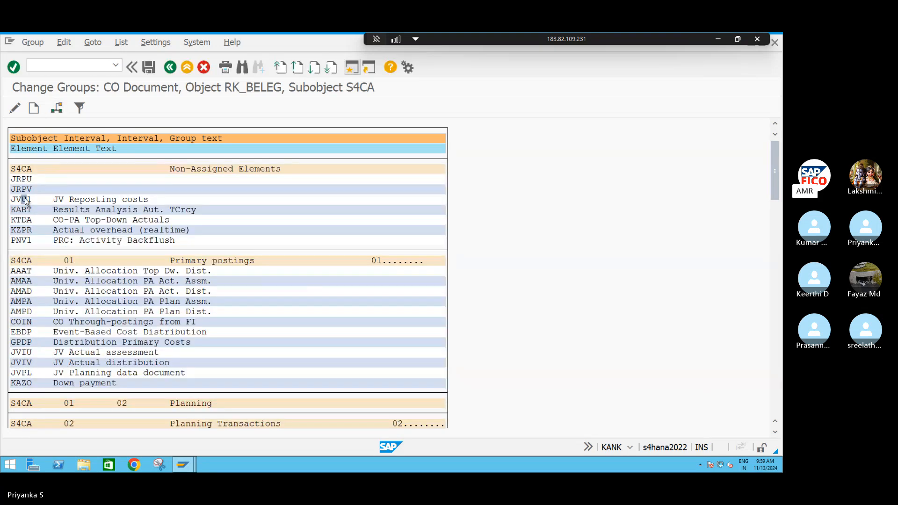
pyautogui.click(57, 108)
pyautogui.doubleClick(123, 221)
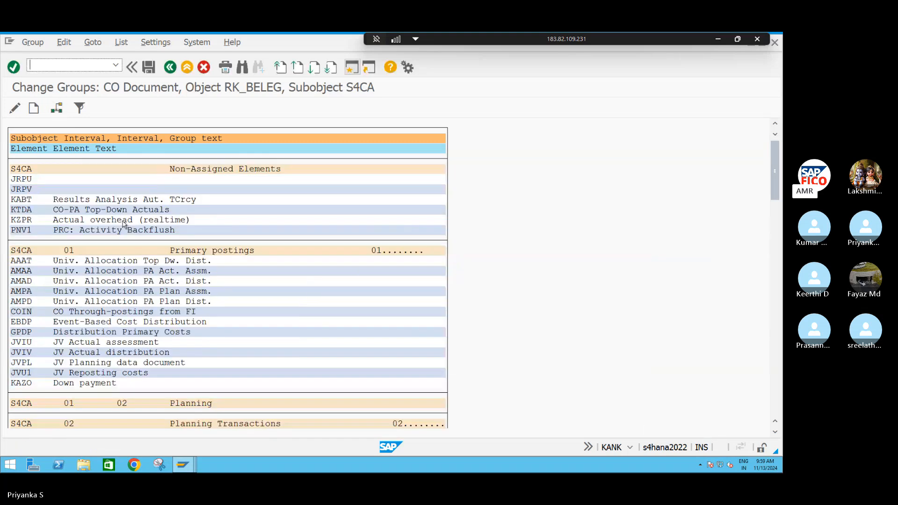
# Assign the elements KABT (Results Analysis Aut. TCrcy) and KTDA (CO-PA Top-Down Actuals) to the Primary postings group with number range 01
pyautogui.click(20, 200)
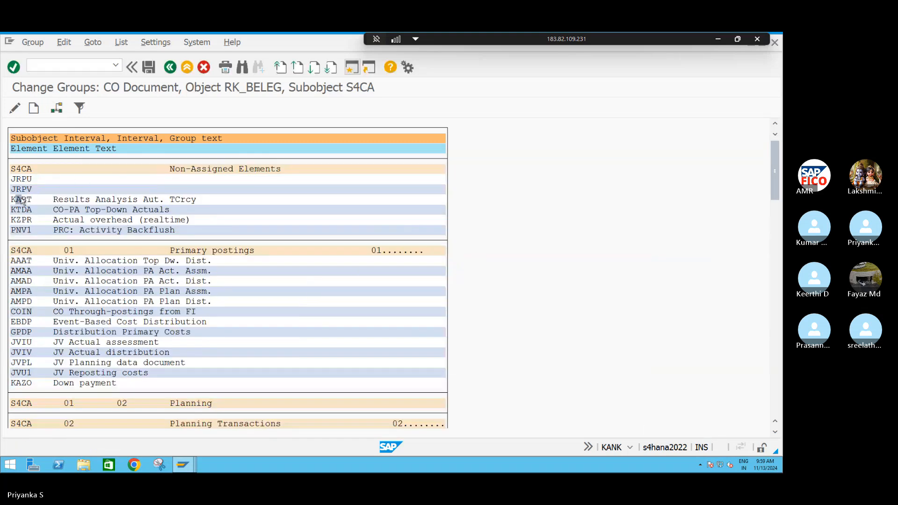
pyautogui.click(57, 108)
pyautogui.doubleClick(126, 221)
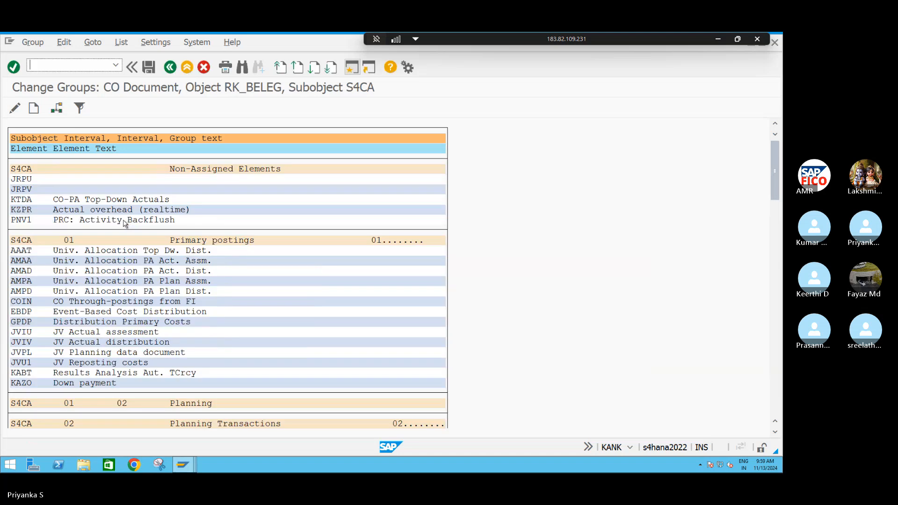
pyautogui.click(20, 199)
pyautogui.click(57, 109)
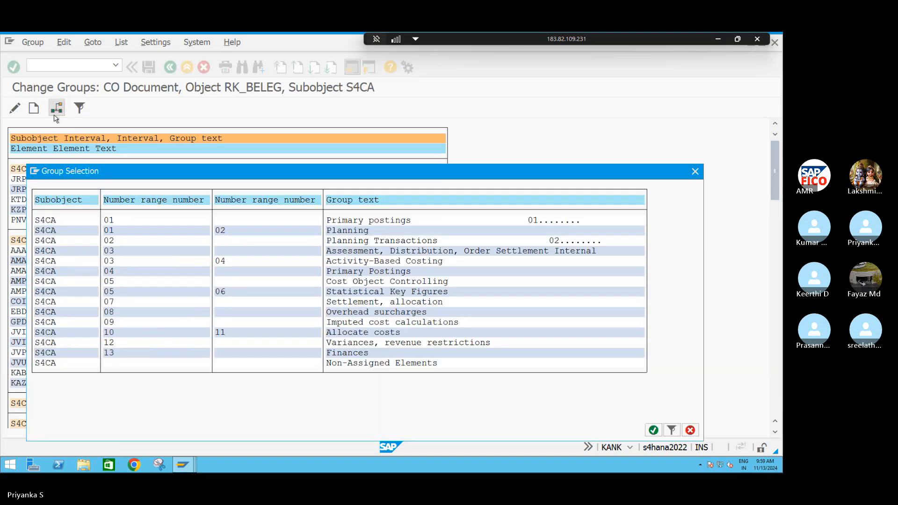
pyautogui.doubleClick(140, 223)
# Assign the elements KZPR (Actual overhead realtime) and PNV1 (PRC: Activity Backflush) to the Primary postings group with number range 01
pyautogui.click(26, 199)
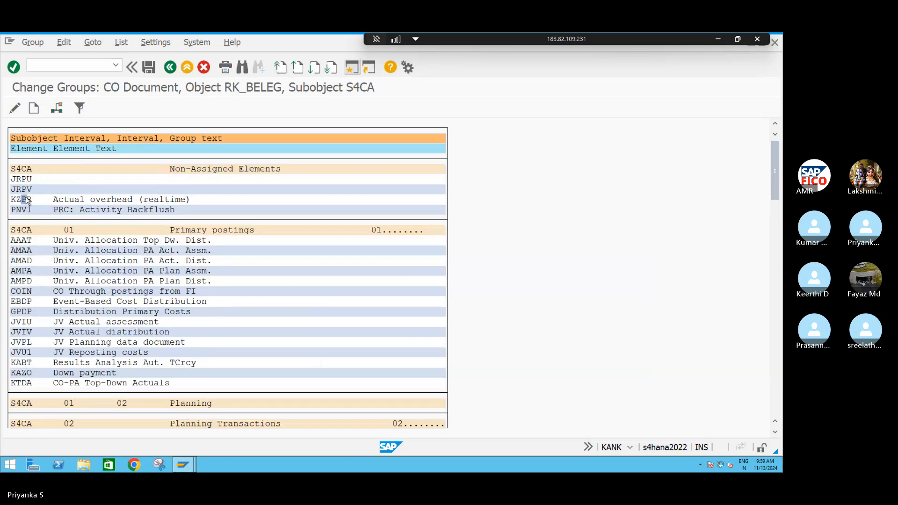
pyautogui.click(56, 108)
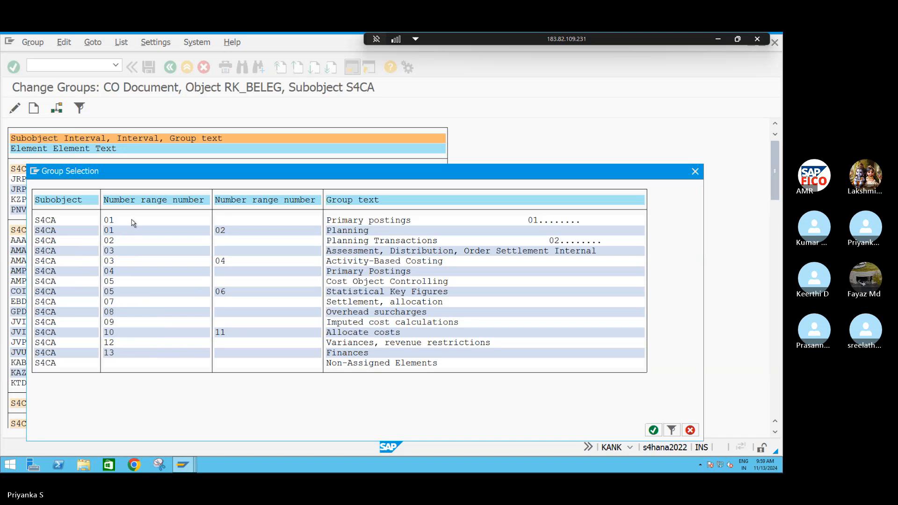
pyautogui.doubleClick(134, 223)
pyautogui.click(28, 200)
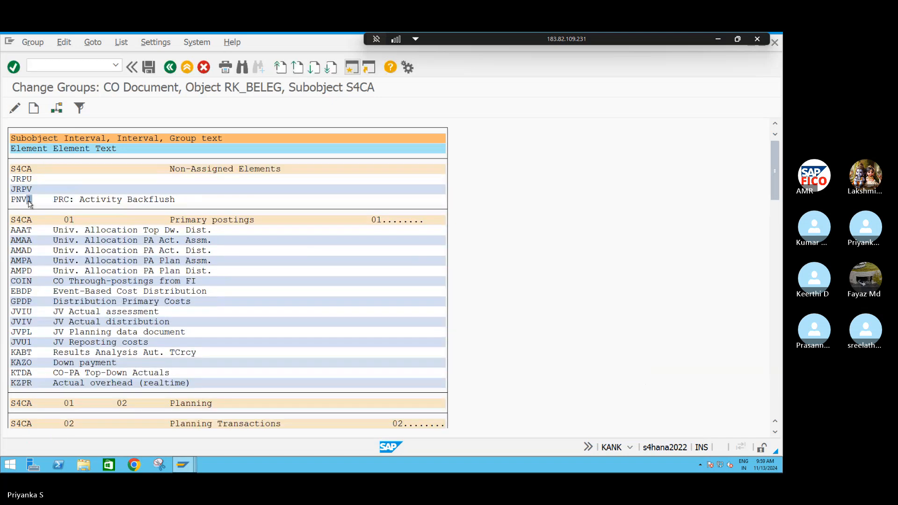
pyautogui.click(58, 108)
pyautogui.doubleClick(130, 222)
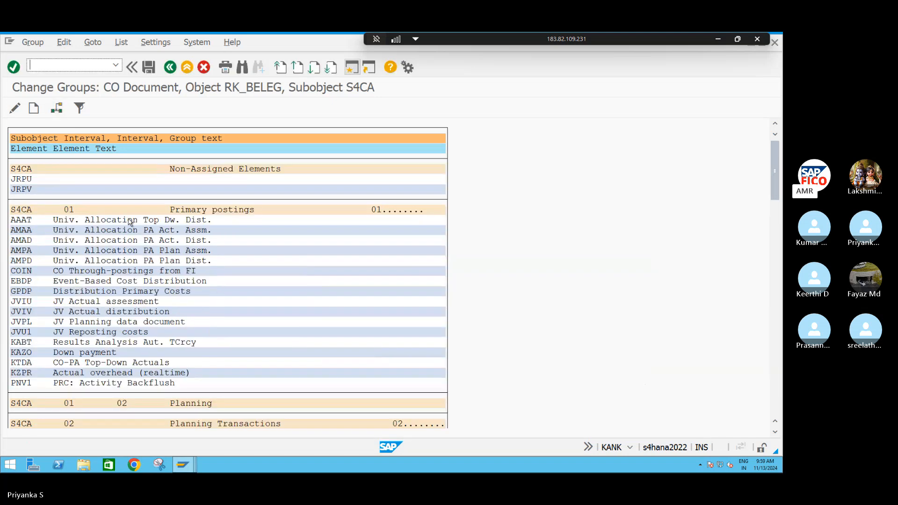
# Assign the remaining non-assigned elements JRPU and JRPV to the Primary postings group with number range 01
pyautogui.click(24, 182)
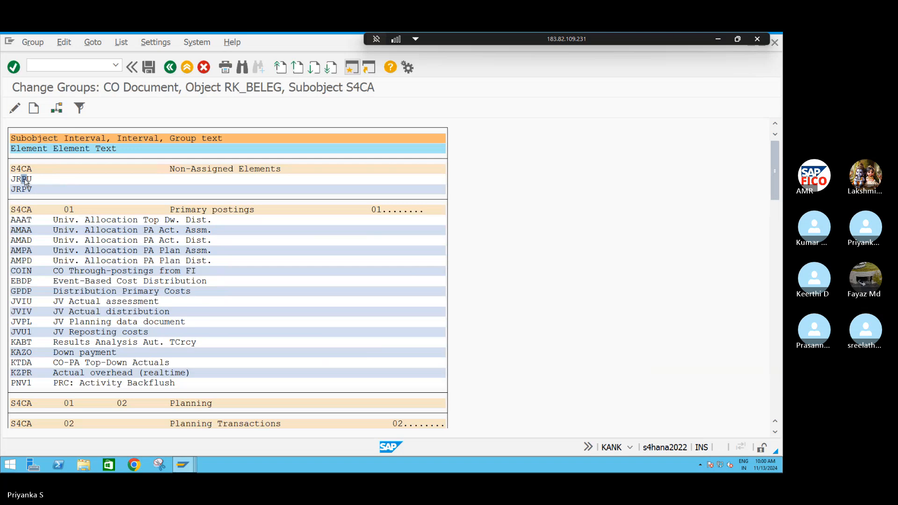
pyautogui.click(57, 109)
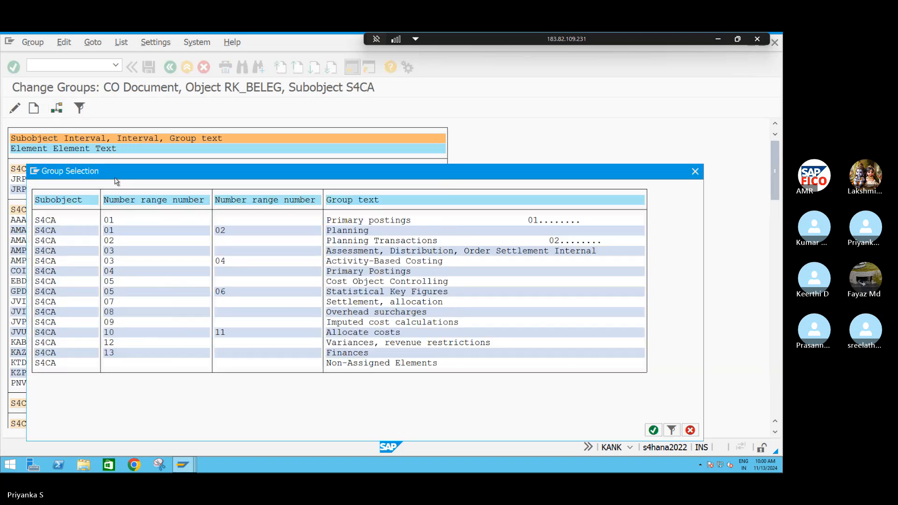
pyautogui.doubleClick(135, 220)
pyautogui.click(23, 179)
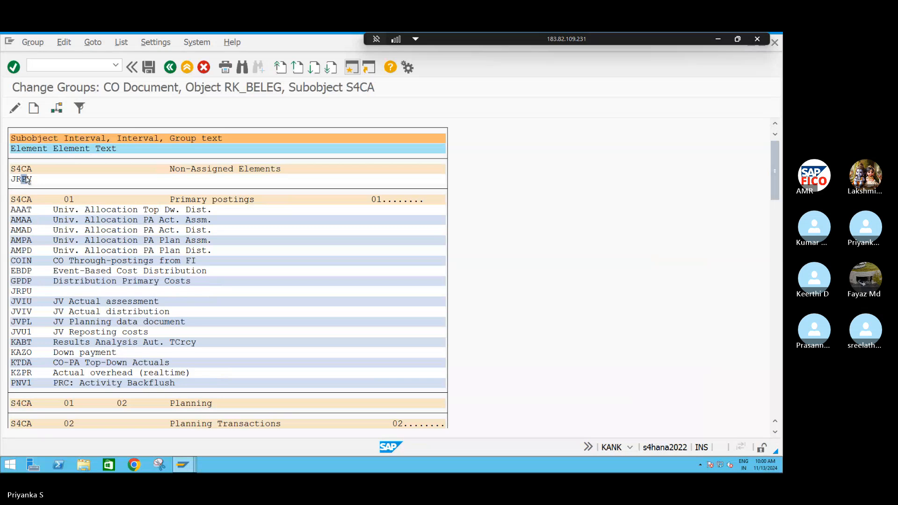
pyautogui.click(63, 113)
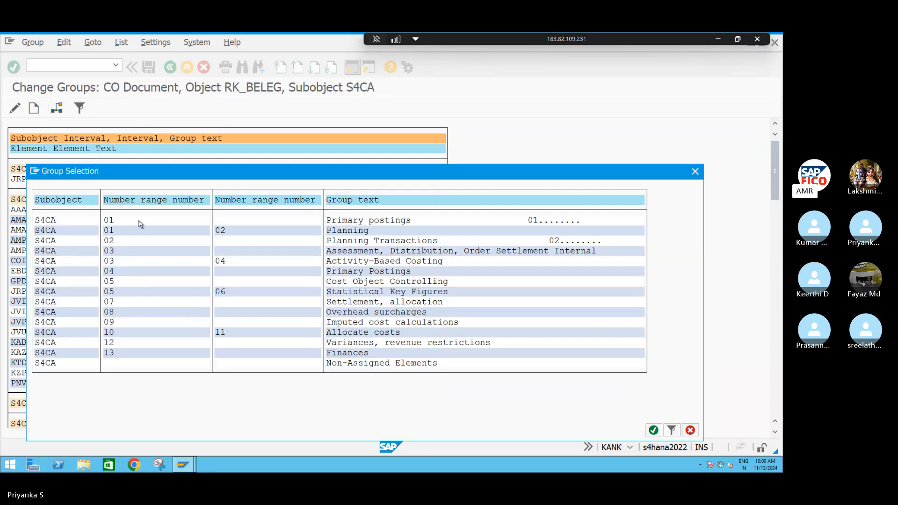
pyautogui.doubleClick(138, 220)
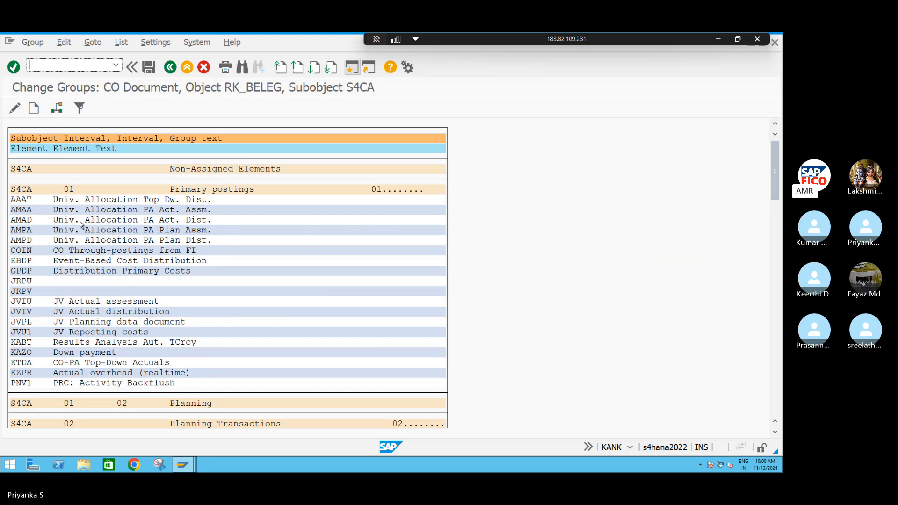
# Keep the remote session connected, moving its connection bar aside and maximizing the Change Groups window
pyautogui.click(15, 199)
pyautogui.moveTo(776, 169); pyautogui.dragTo(783, 424)
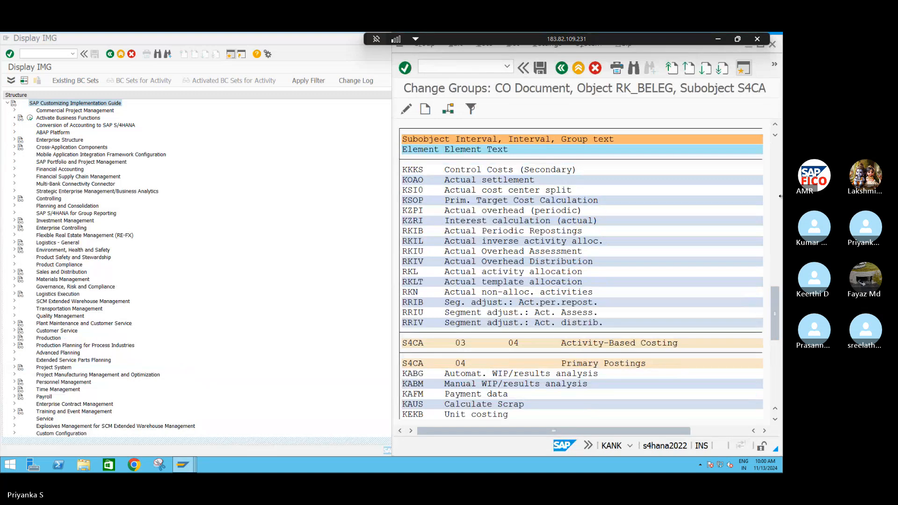
pyautogui.click(758, 40)
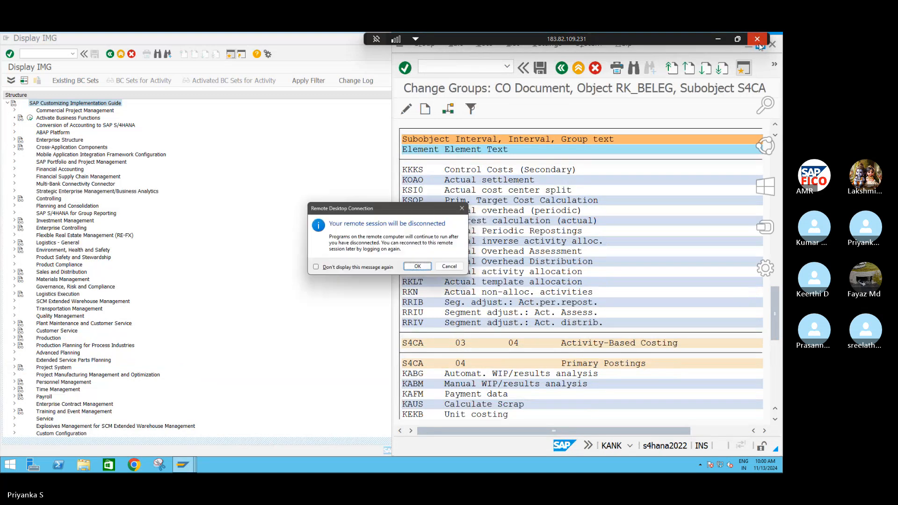
pyautogui.click(449, 267)
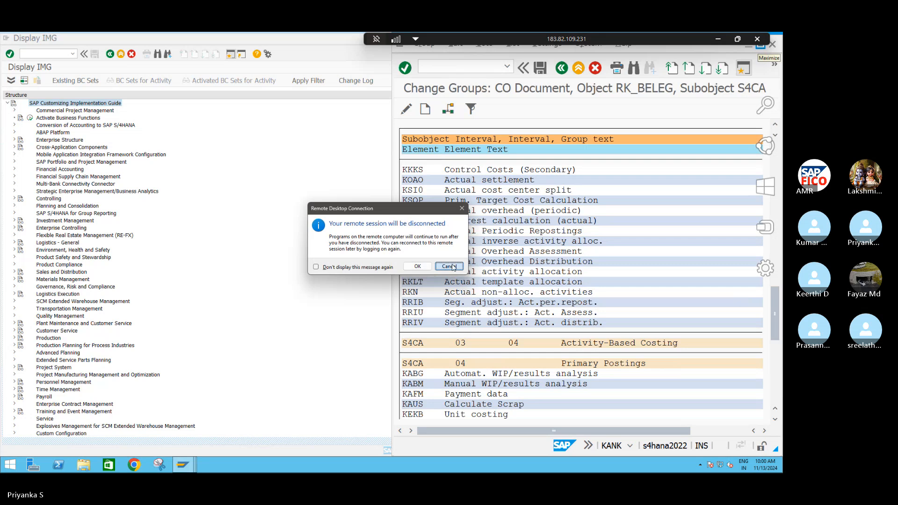
pyautogui.moveTo(675, 37); pyautogui.dragTo(543, 37)
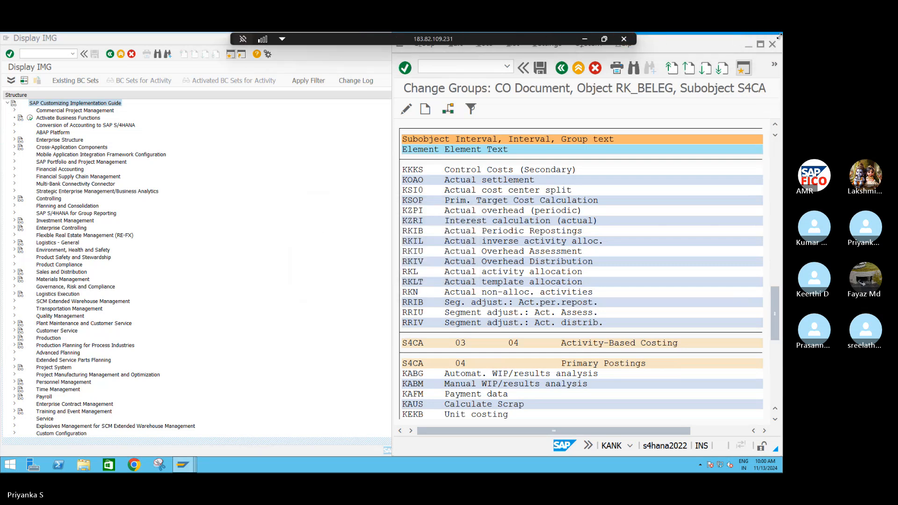
pyautogui.click(761, 44)
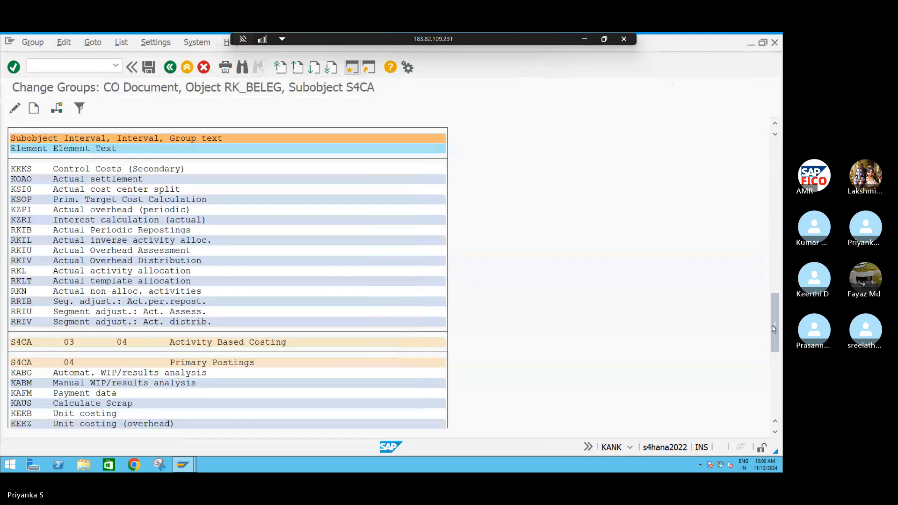
# Reassign the element KABG (Automat. WIP/results analysis) from the group with number range 04 to the Primary postings group with number range 01
pyautogui.scroll(-5, 595, 340)
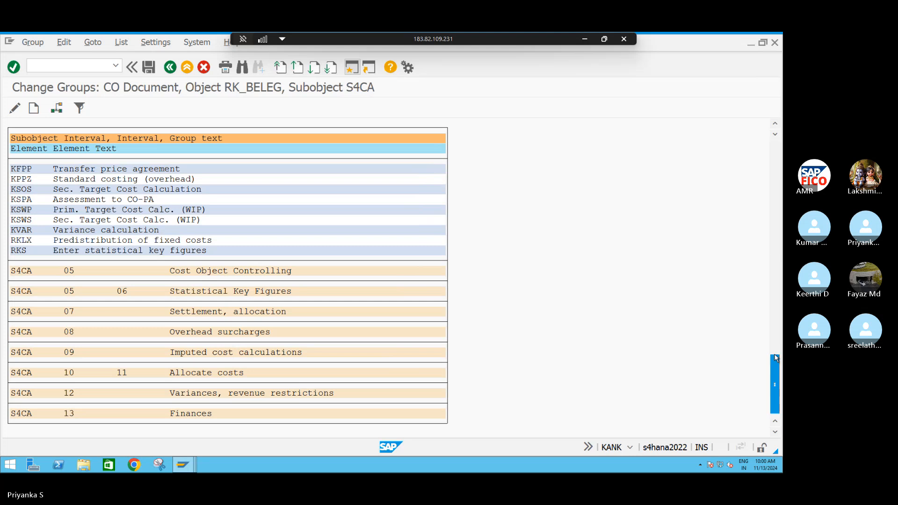
pyautogui.moveTo(775, 361); pyautogui.dragTo(780, 329)
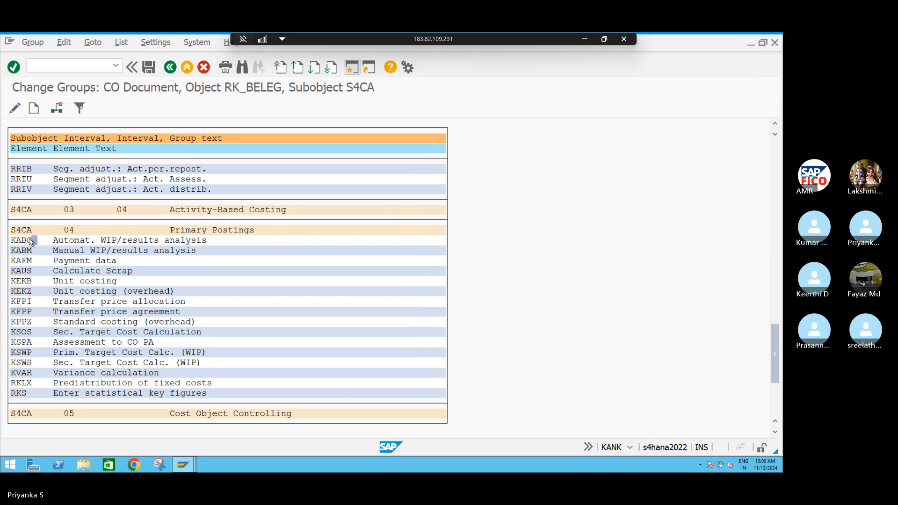
pyautogui.click(55, 109)
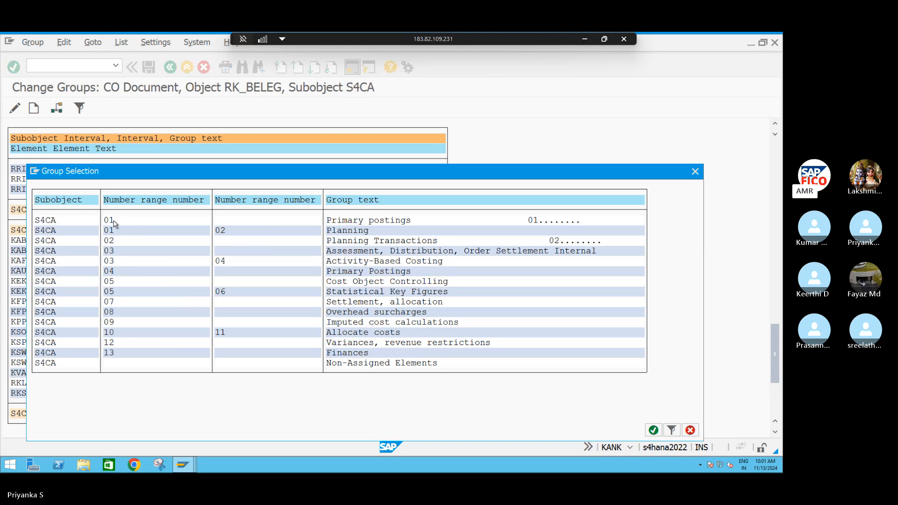
pyautogui.doubleClick(112, 220)
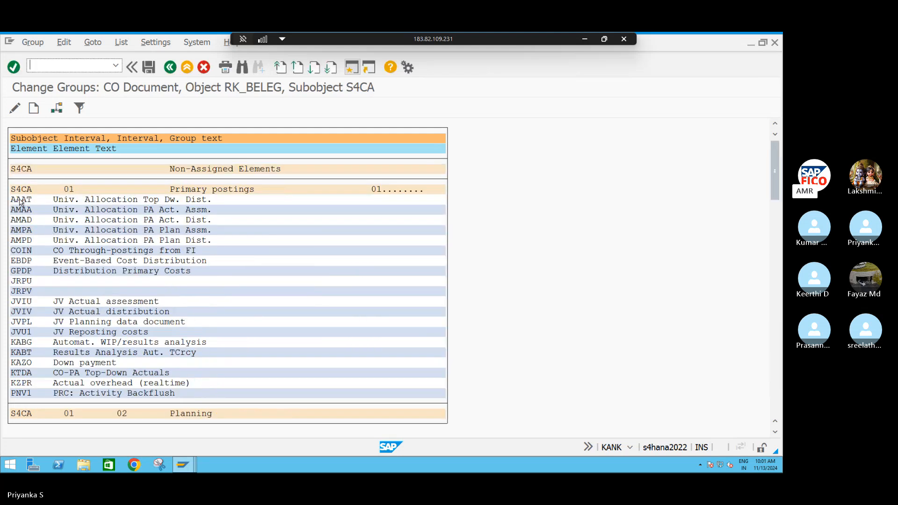
# Try to reassign the element AAAT (Univ. Allocation Top Dw. Dist.) to the Primary postings group with number range 01, repeating the assignment several times
pyautogui.click(57, 109)
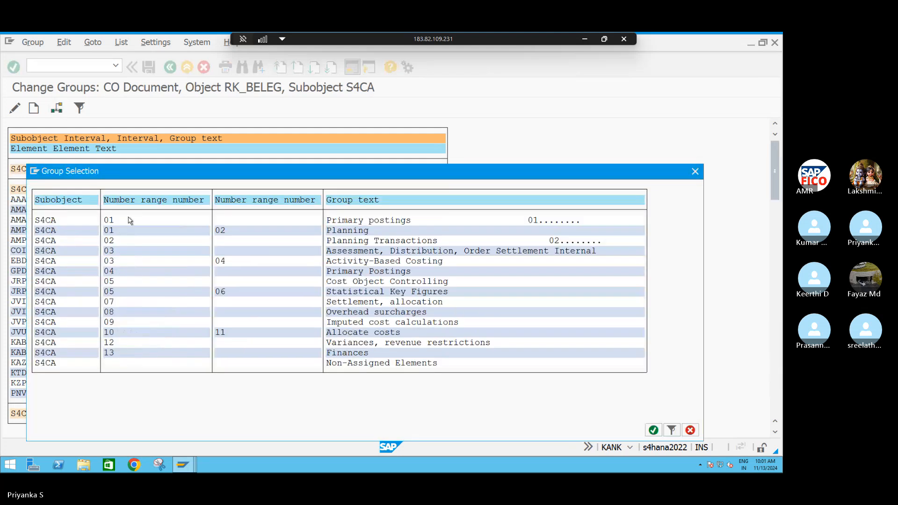
pyautogui.doubleClick(130, 220)
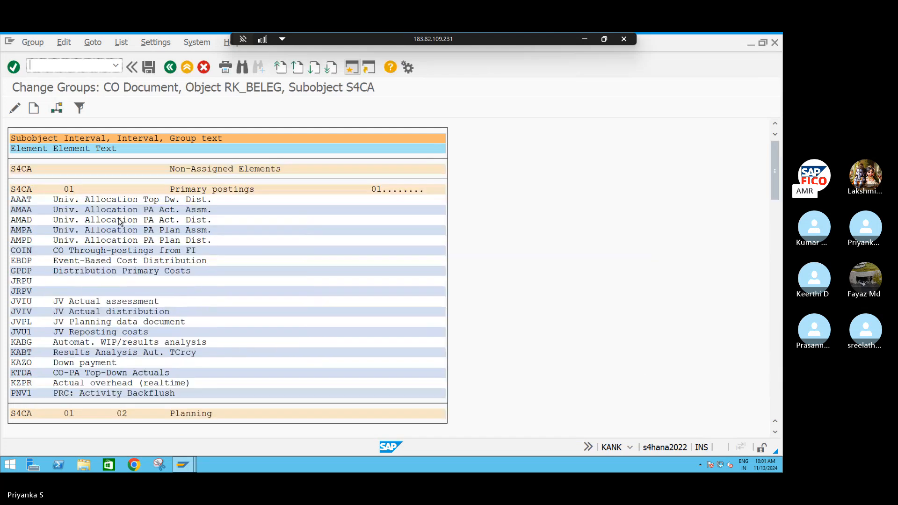
pyautogui.click(57, 112)
pyautogui.doubleClick(127, 220)
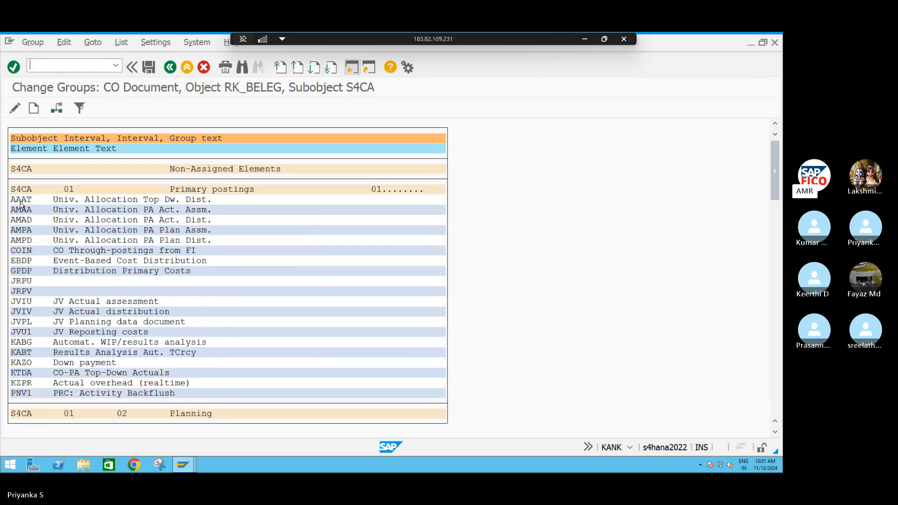
pyautogui.click(57, 109)
pyautogui.doubleClick(135, 219)
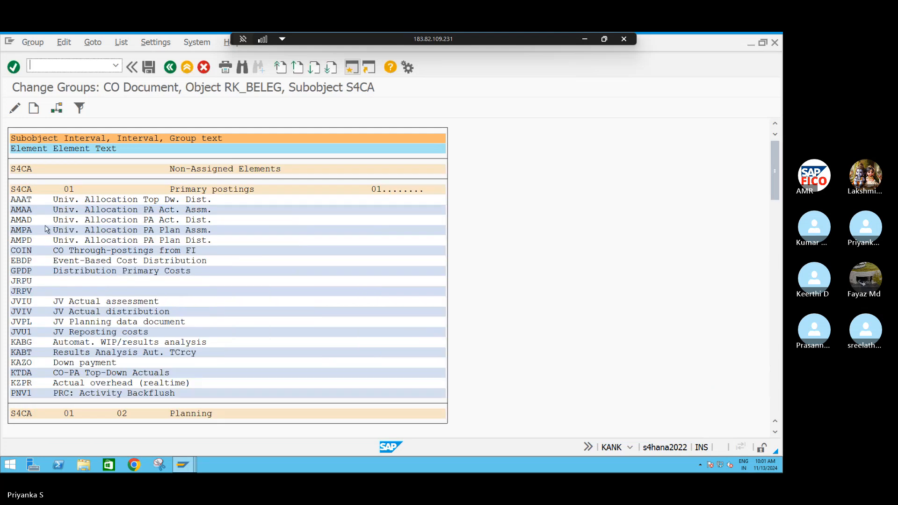
pyautogui.click(30, 200)
pyautogui.click(56, 107)
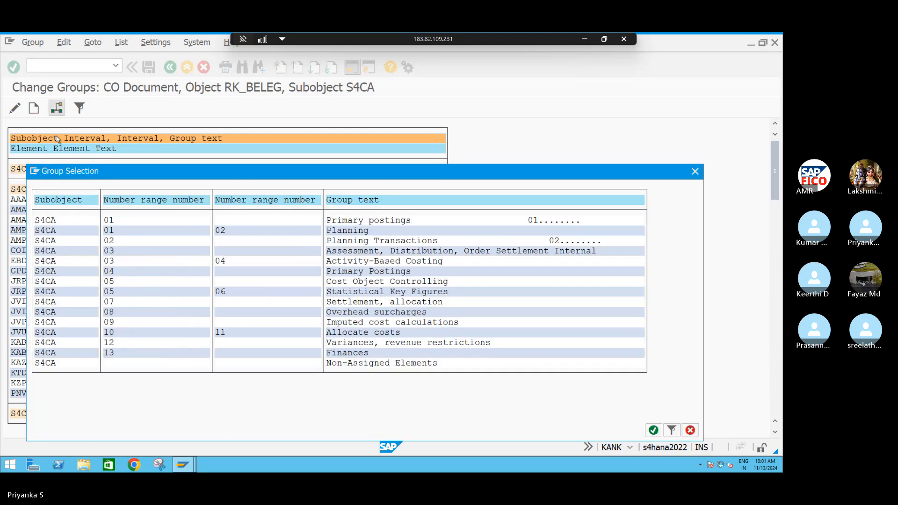
pyautogui.doubleClick(42, 220)
pyautogui.click(19, 200)
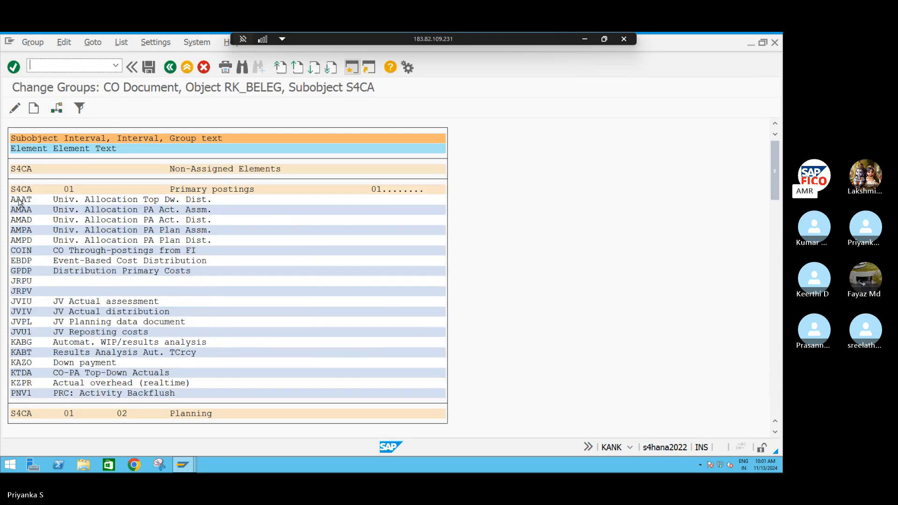
pyautogui.click(56, 109)
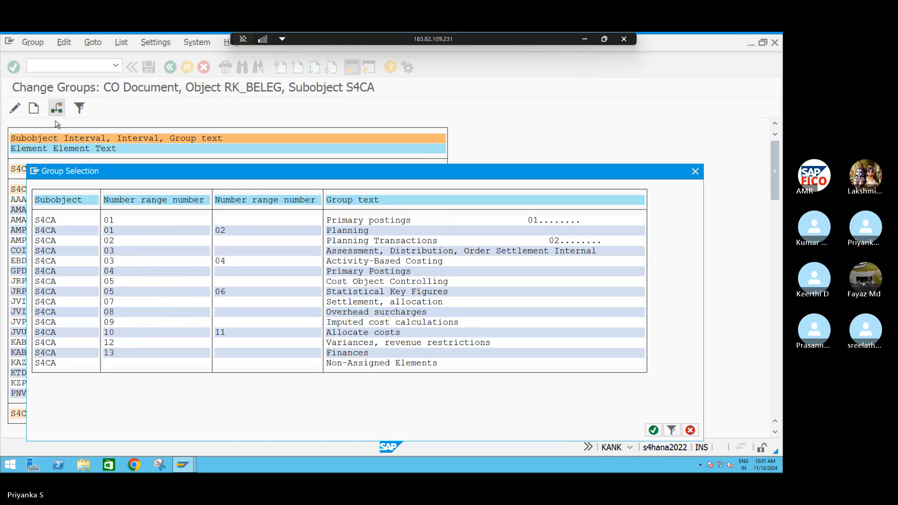
pyautogui.doubleClick(131, 222)
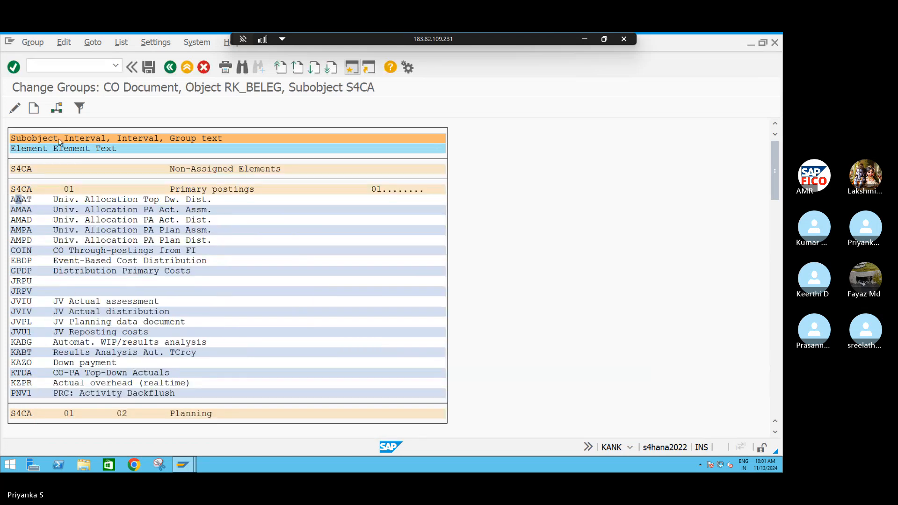
pyautogui.click(57, 108)
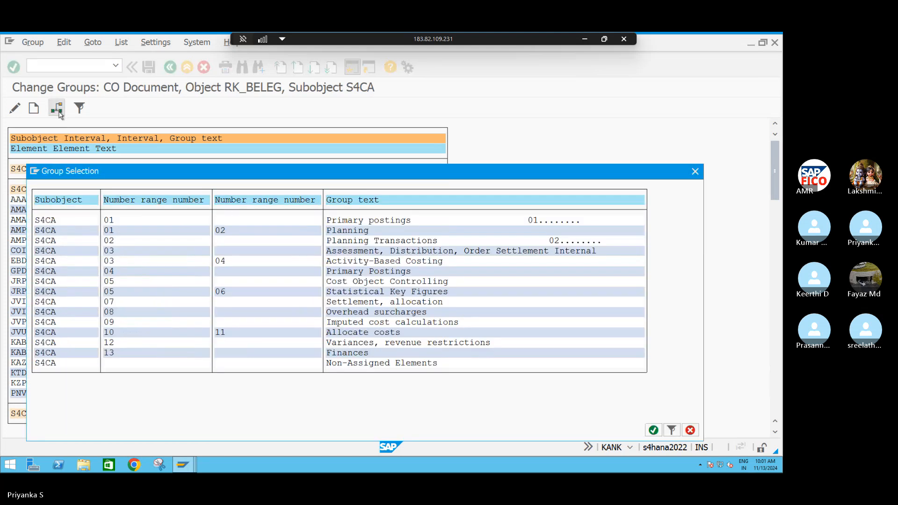
pyautogui.doubleClick(133, 221)
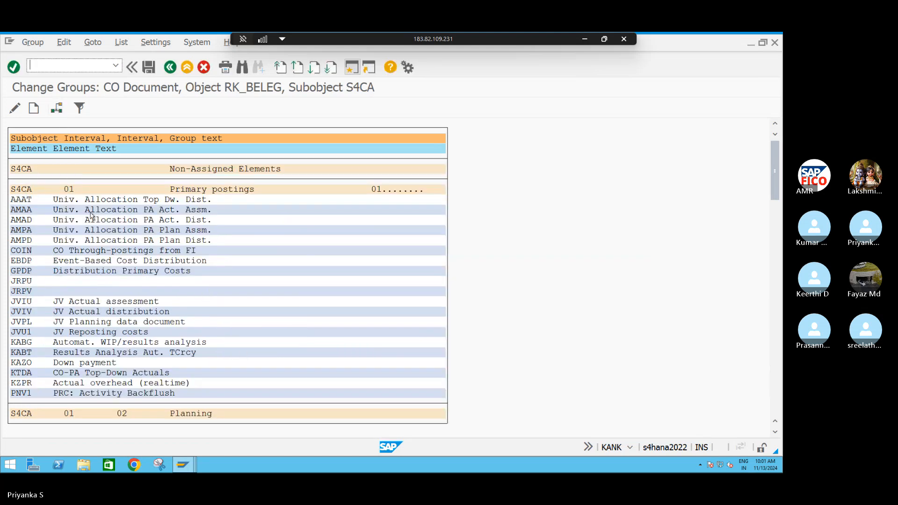
pyautogui.click(57, 108)
pyautogui.doubleClick(119, 224)
pyautogui.click(59, 115)
pyautogui.doubleClick(139, 220)
pyautogui.click(56, 112)
pyautogui.doubleClick(112, 220)
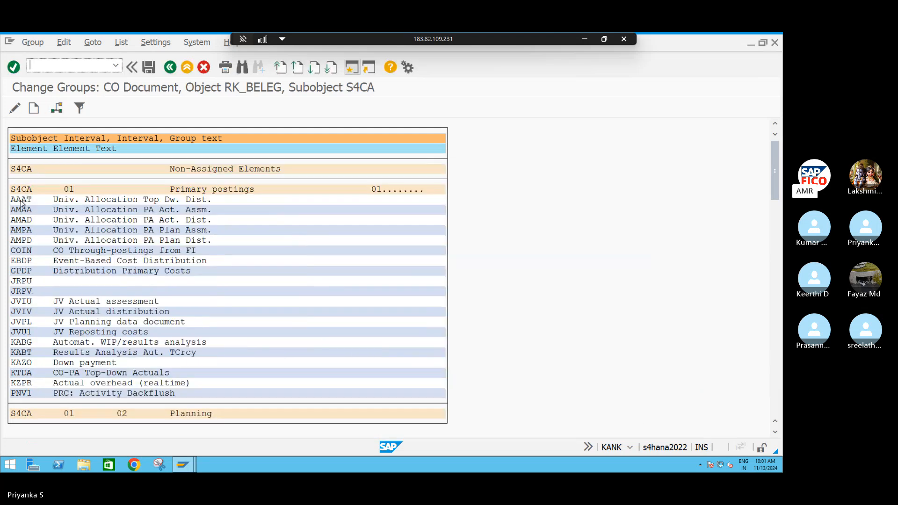
pyautogui.click(56, 109)
pyautogui.doubleClick(117, 225)
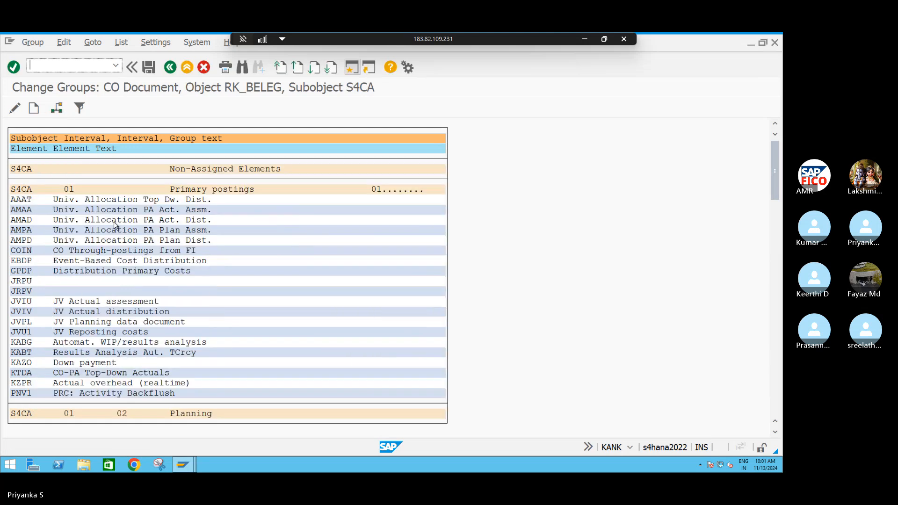
pyautogui.click(19, 200)
pyautogui.click(56, 108)
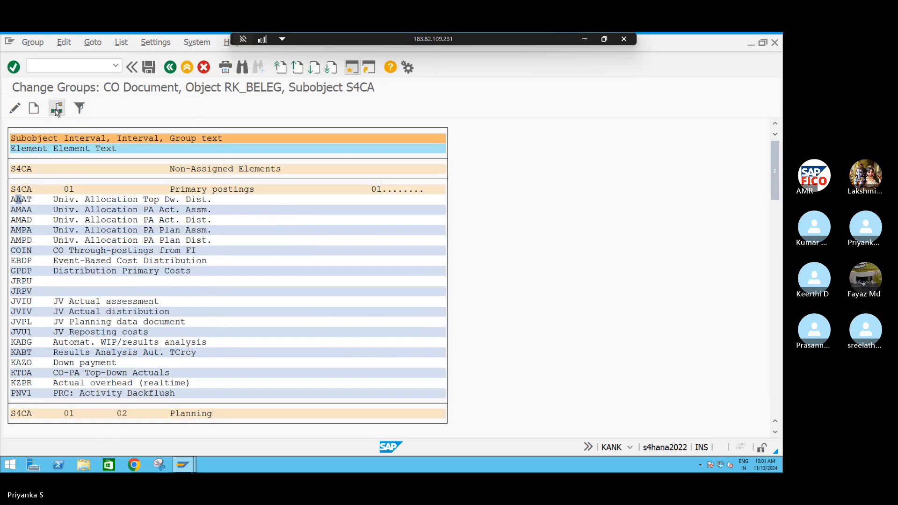
pyautogui.doubleClick(111, 223)
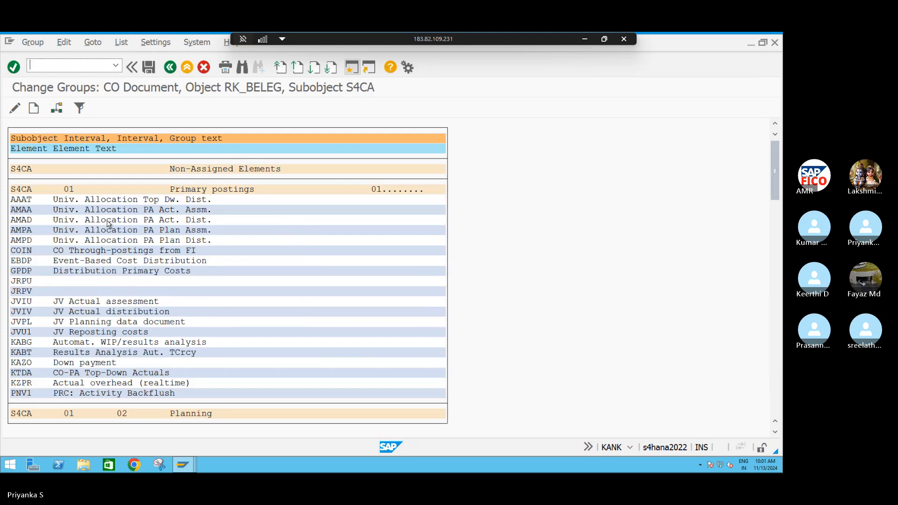
pyautogui.click(54, 108)
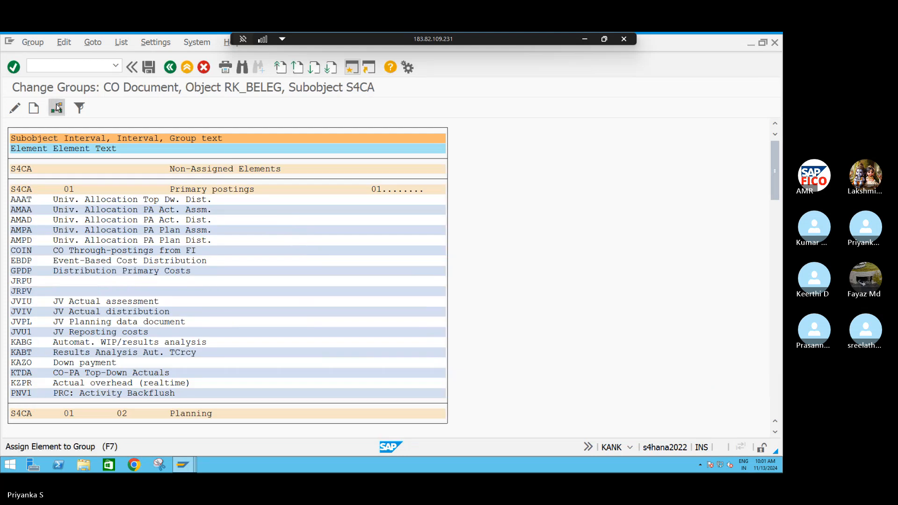
pyautogui.doubleClick(111, 222)
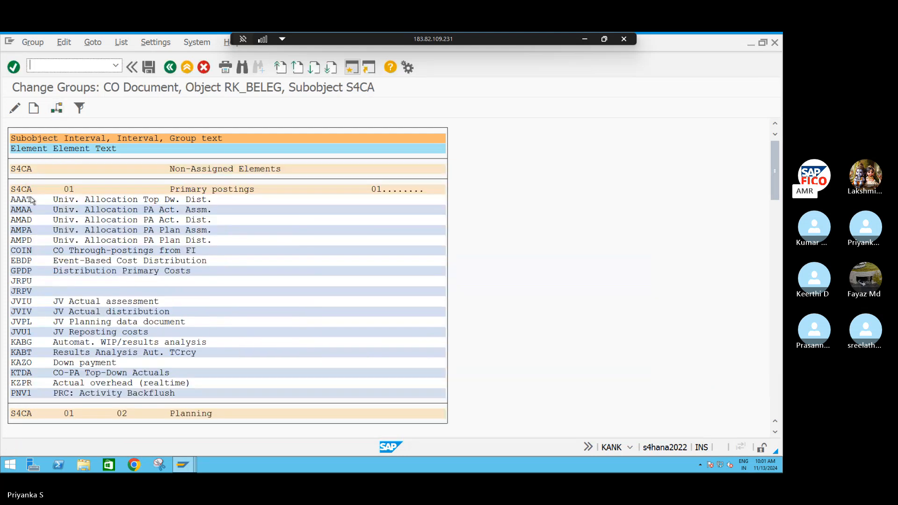
pyautogui.click(57, 112)
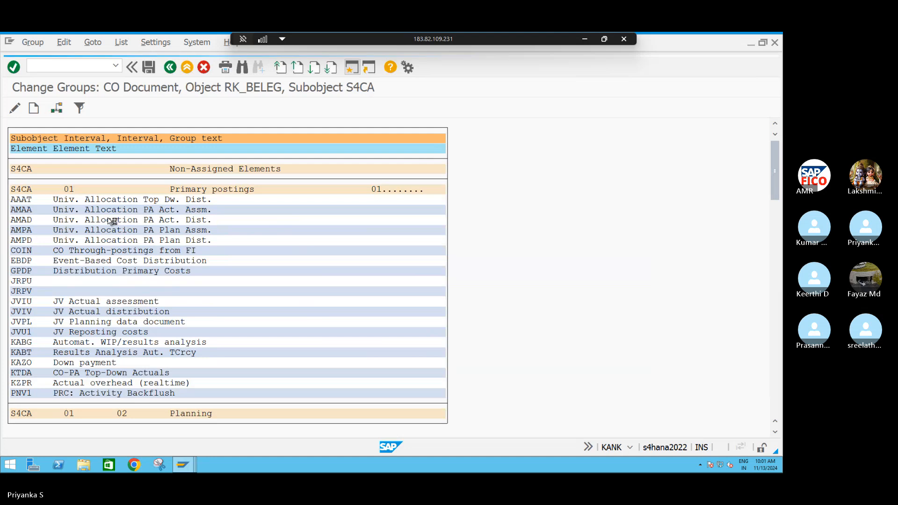
pyautogui.doubleClick(112, 221)
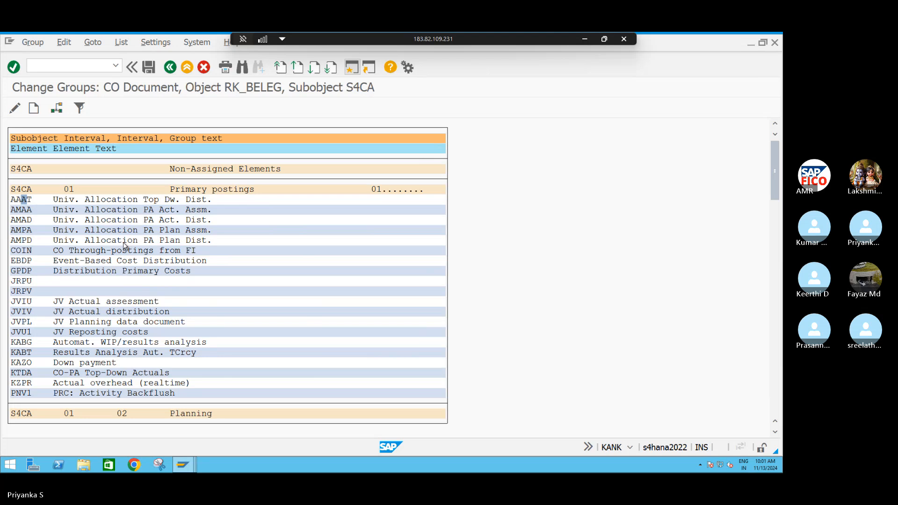
# Look through the Primary postings elements and reassign COIN (CO Through-postings from FI) to the Primary postings group with number range 01
pyautogui.scroll(-1, 125, 245)
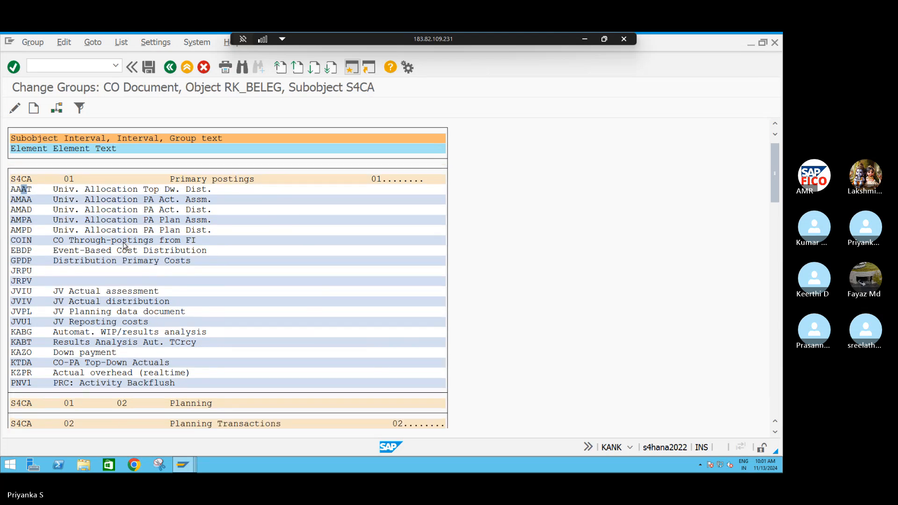
pyautogui.scroll(-5, 125, 245)
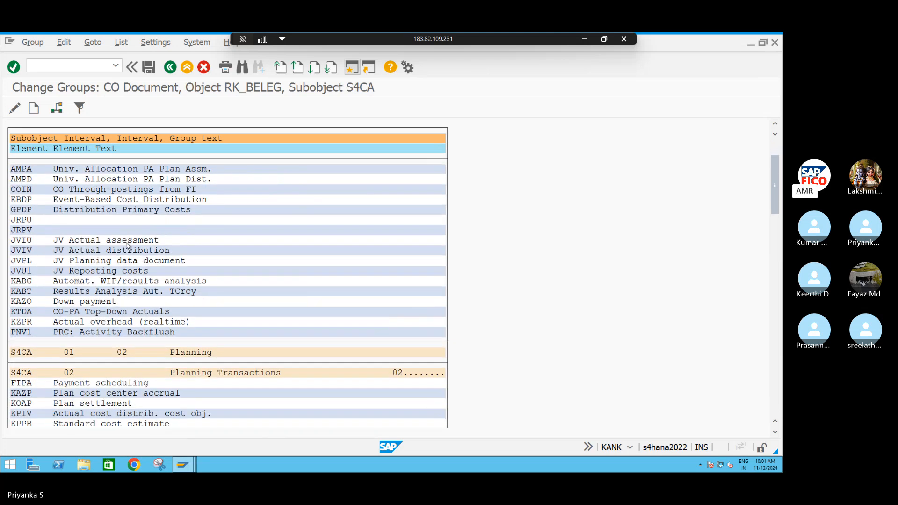
pyautogui.scroll(1, 127, 245)
pyautogui.scroll(5, 126, 245)
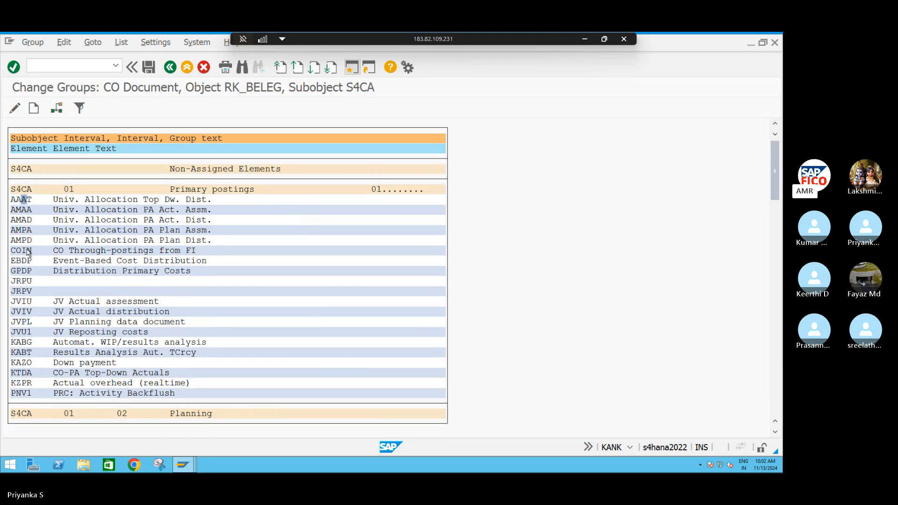
pyautogui.click(56, 108)
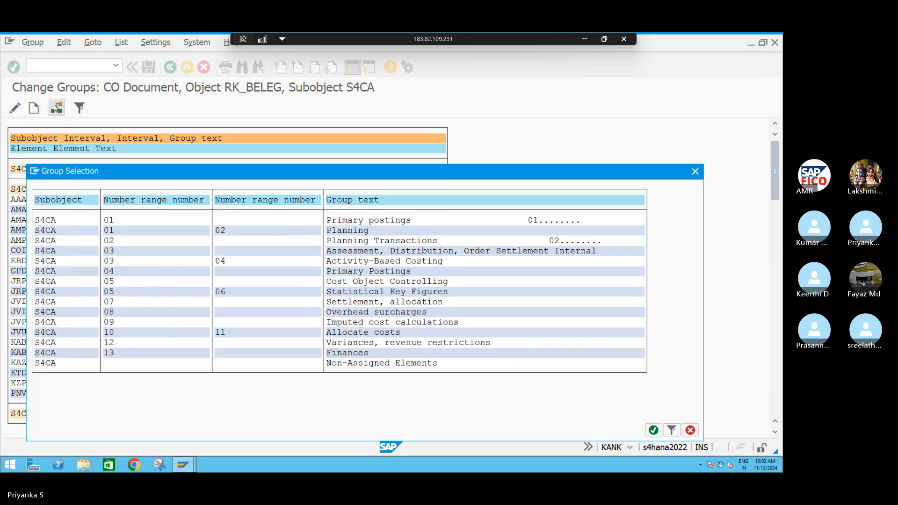
pyautogui.click(117, 221)
pyautogui.doubleClick(118, 221)
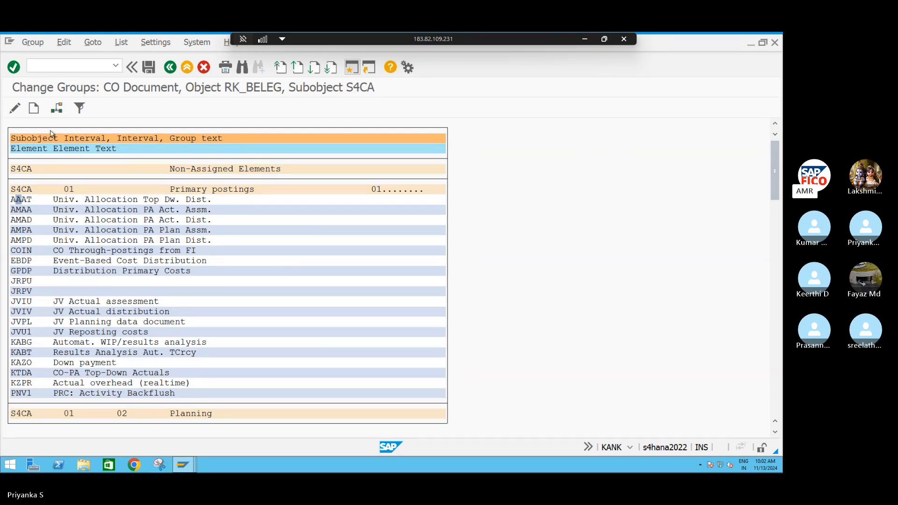
# Repeat the assignment of the AAAT element to the Primary postings group with number range 01
pyautogui.click(57, 108)
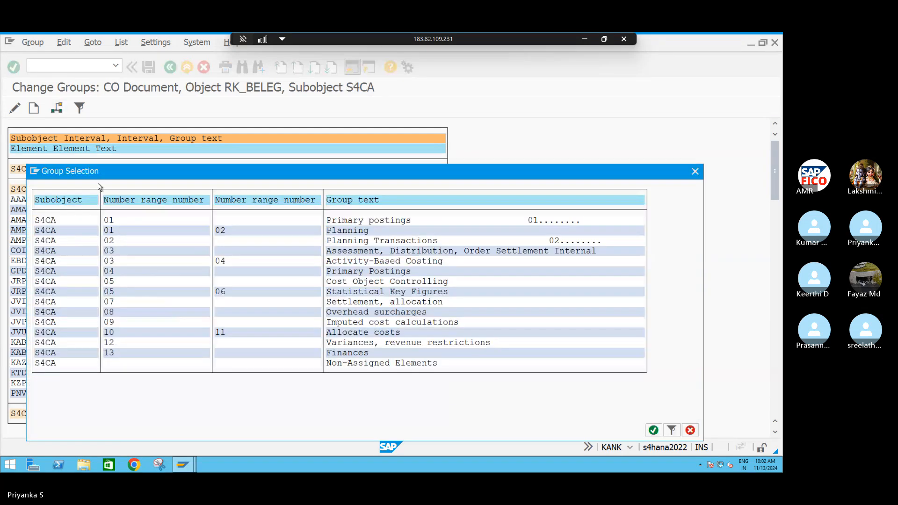
pyautogui.doubleClick(123, 220)
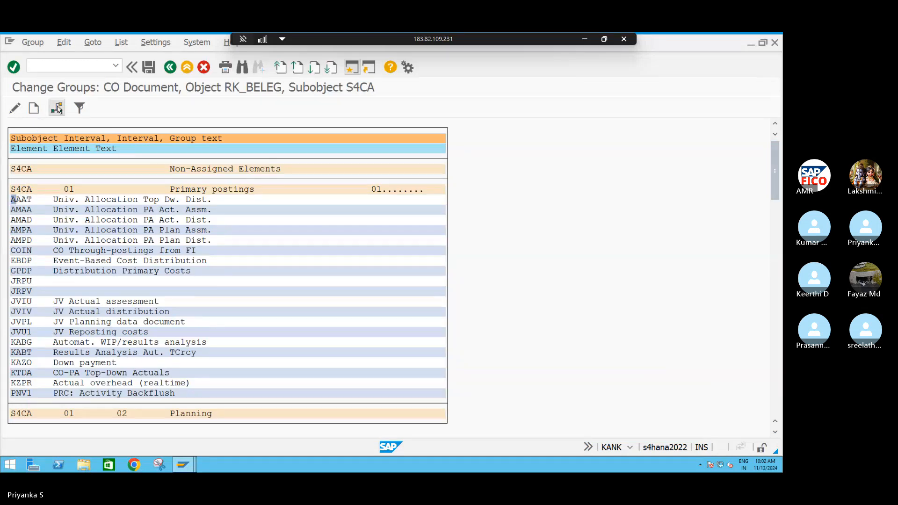
pyautogui.click(56, 108)
pyautogui.doubleClick(133, 221)
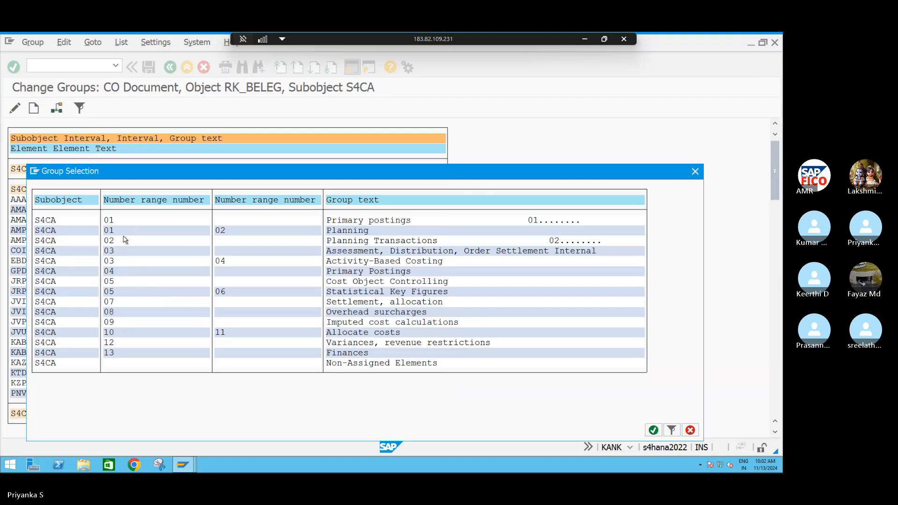
pyautogui.click(57, 108)
pyautogui.doubleClick(133, 221)
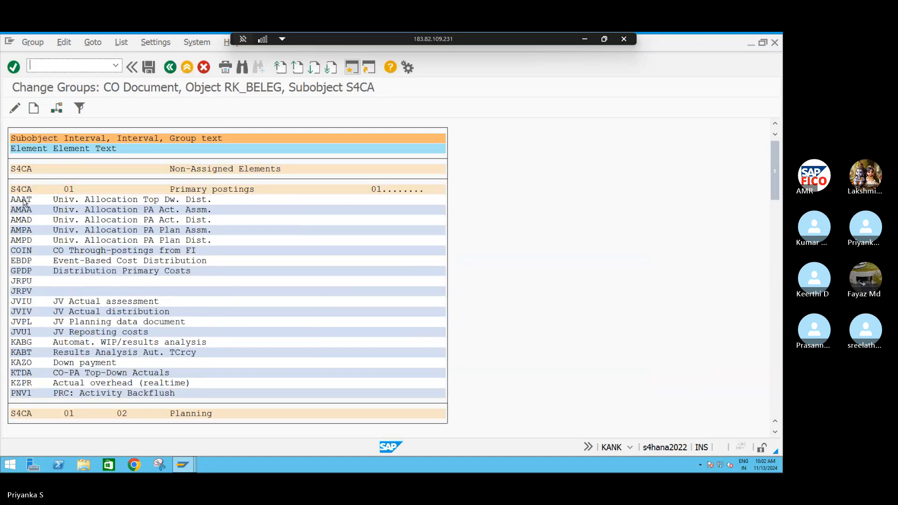
pyautogui.click(55, 109)
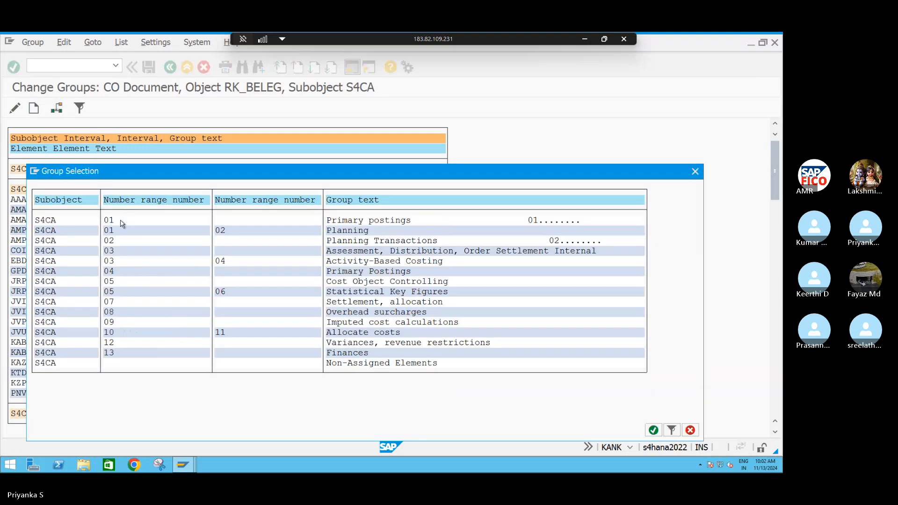
pyautogui.doubleClick(121, 220)
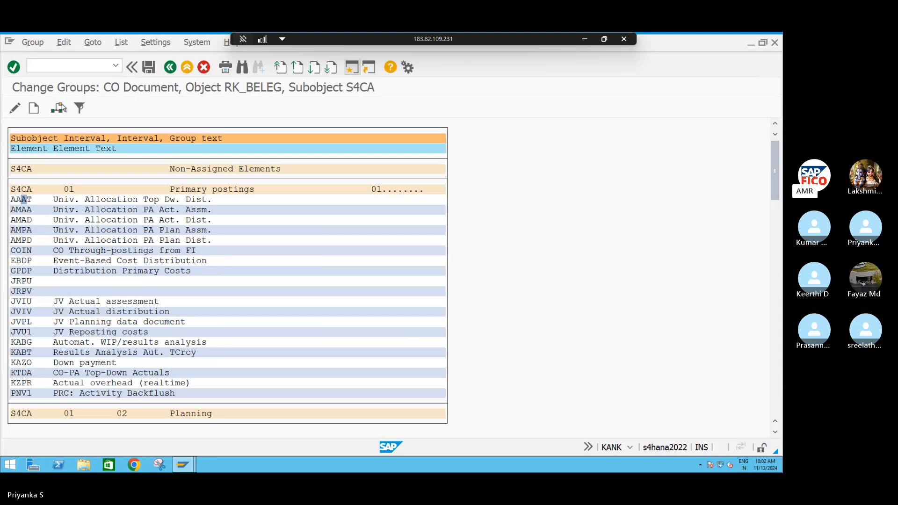
pyautogui.click(57, 108)
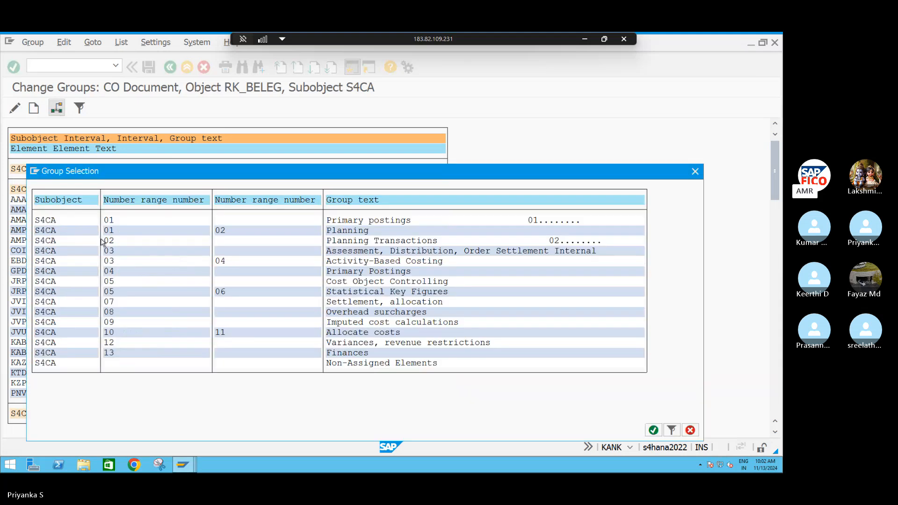
pyautogui.doubleClick(116, 221)
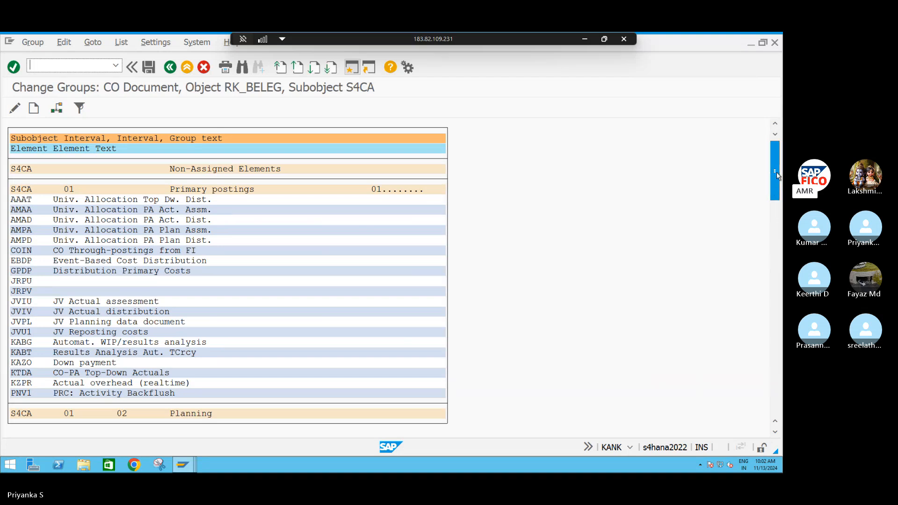
# Check the element assignments in the CO document groups for S4CA, save the group changes and return to the IMG structure
pyautogui.moveTo(776, 176); pyautogui.dragTo(775, 393)
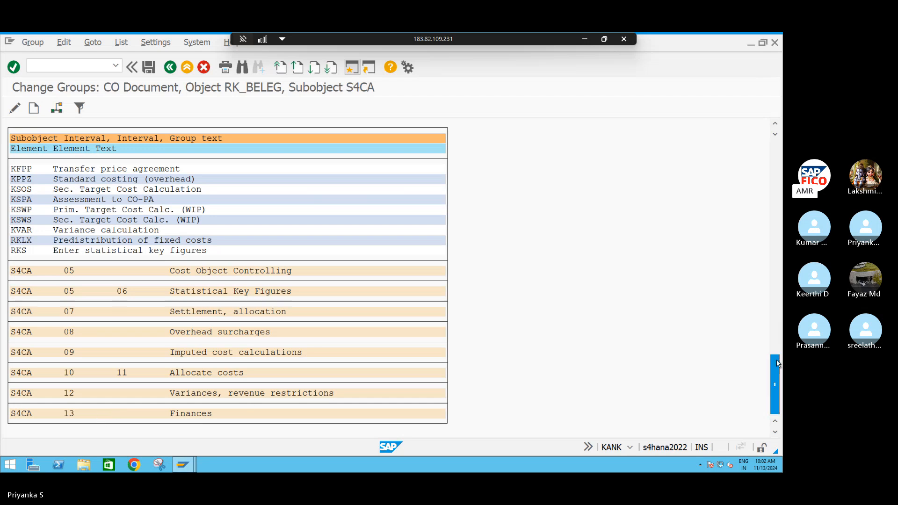
pyautogui.moveTo(779, 355); pyautogui.dragTo(778, 183)
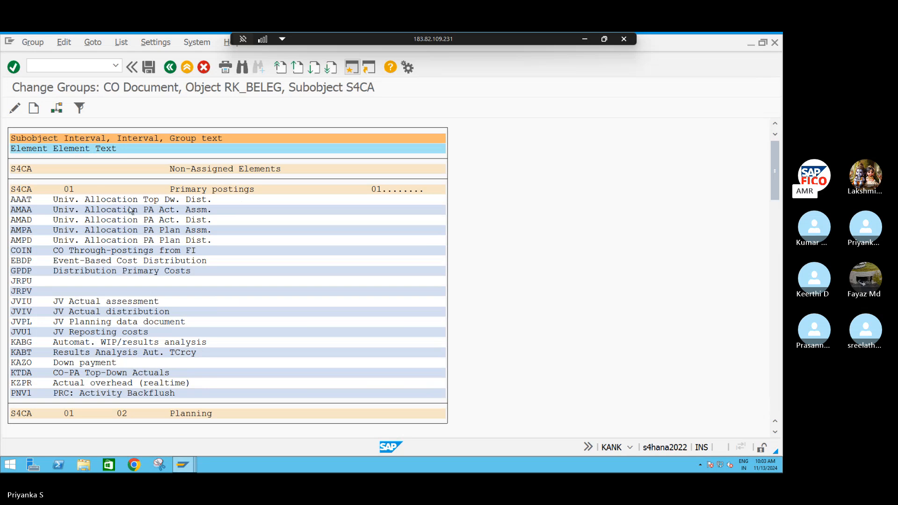
pyautogui.scroll(-1, 131, 218)
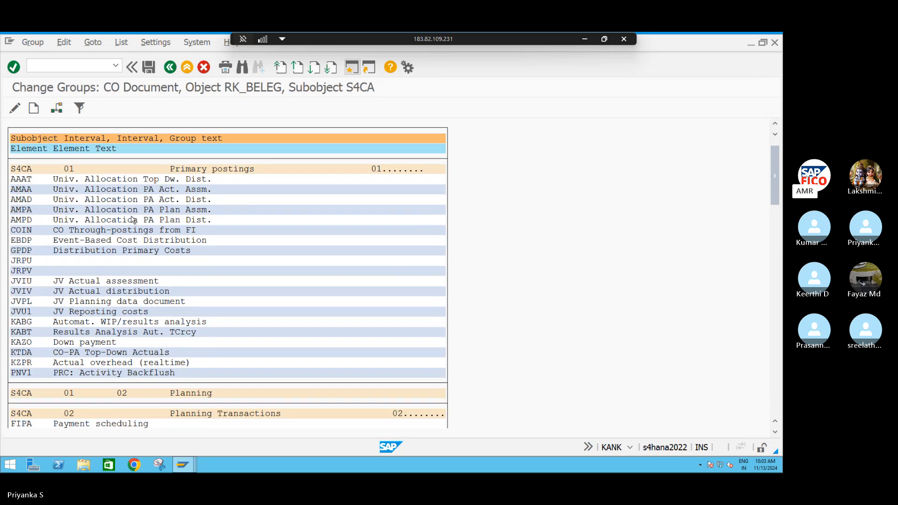
pyautogui.click(170, 66)
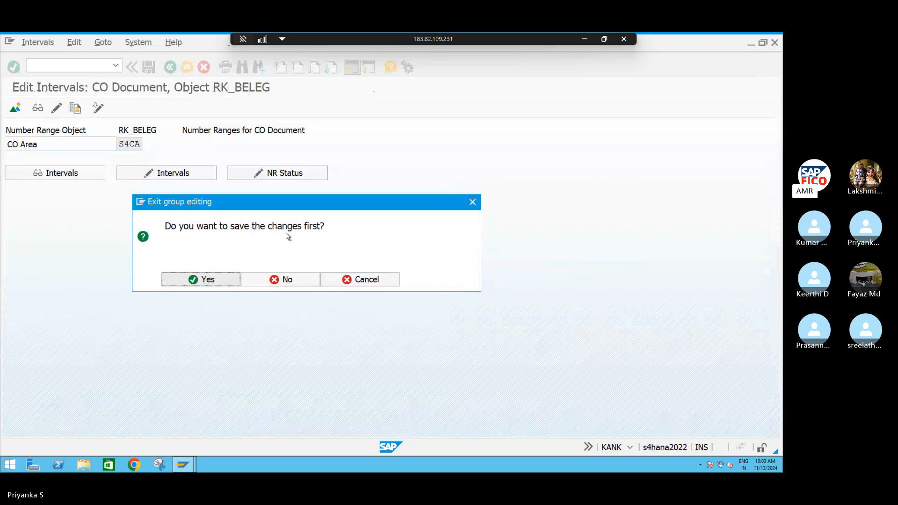
pyautogui.click(186, 281)
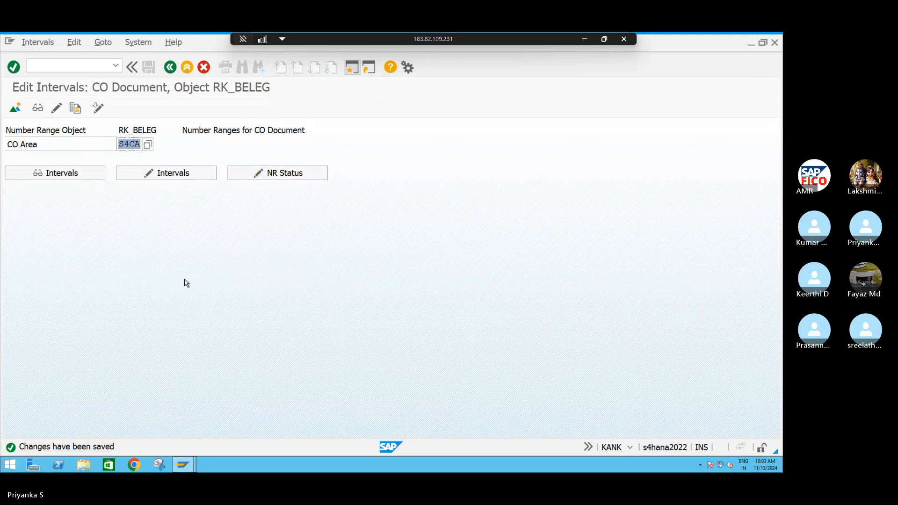
pyautogui.click(170, 67)
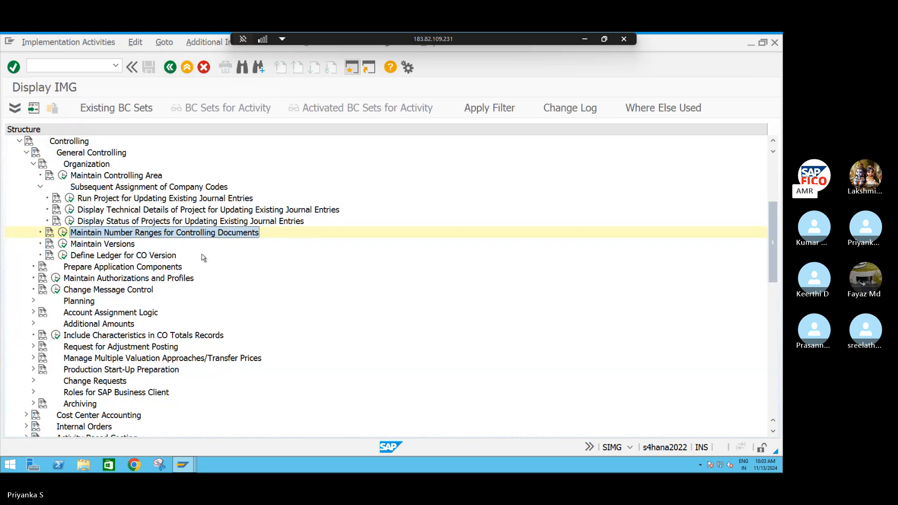
# Open Maintain Versions and display the fiscal year settings of version 0 (Plan/actual version) for controlling area S4CA
pyautogui.click(63, 244)
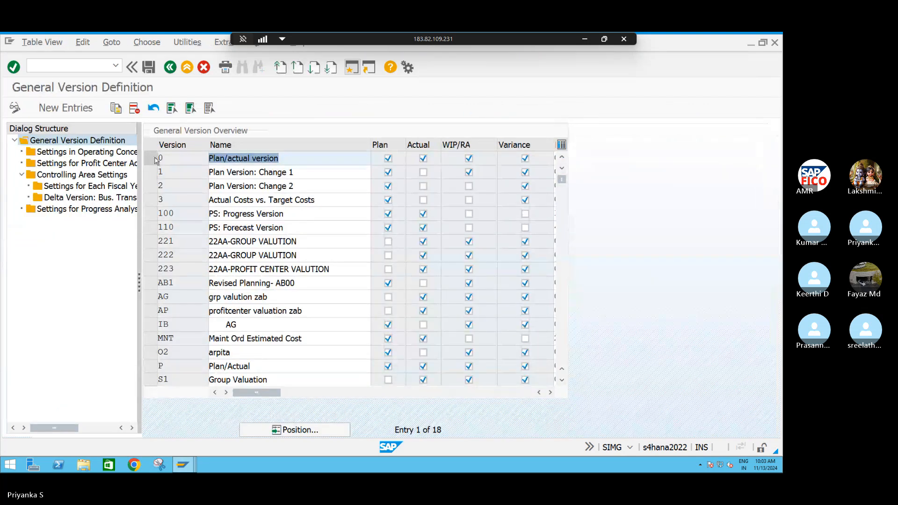
pyautogui.click(151, 159)
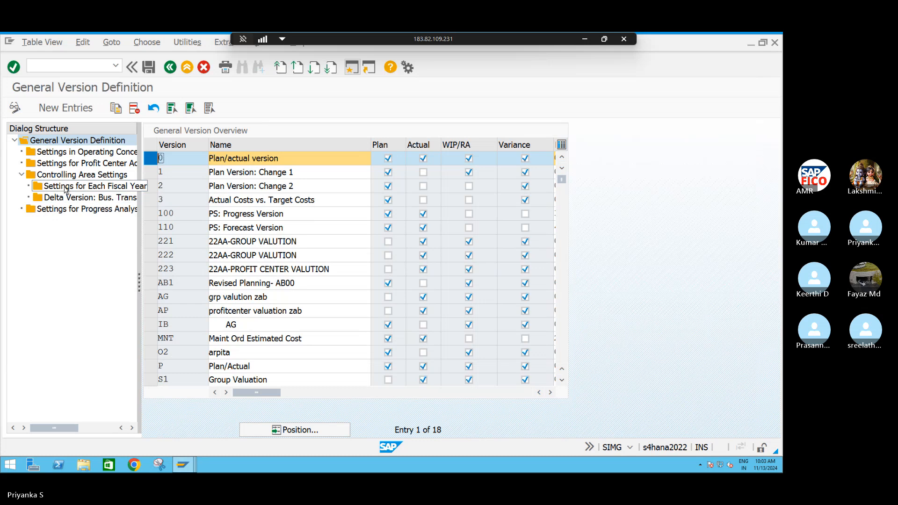
pyautogui.doubleClick(80, 187)
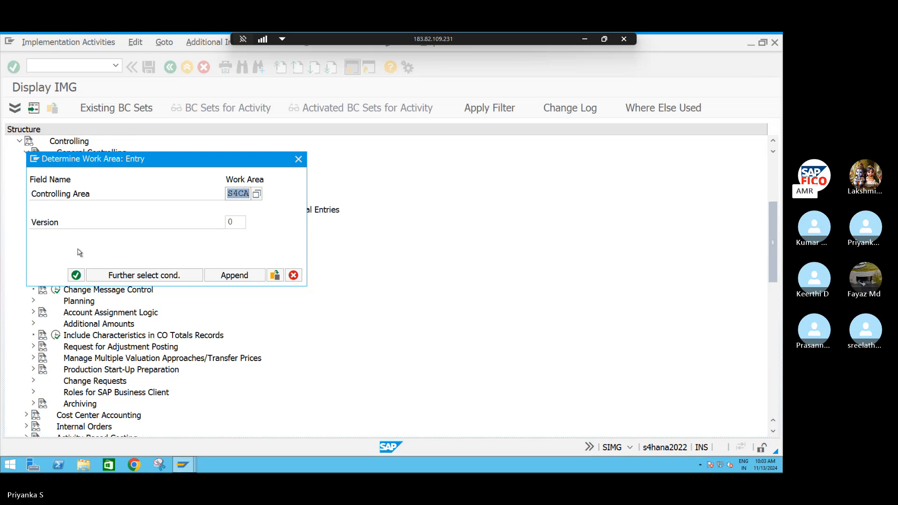
pyautogui.click(76, 275)
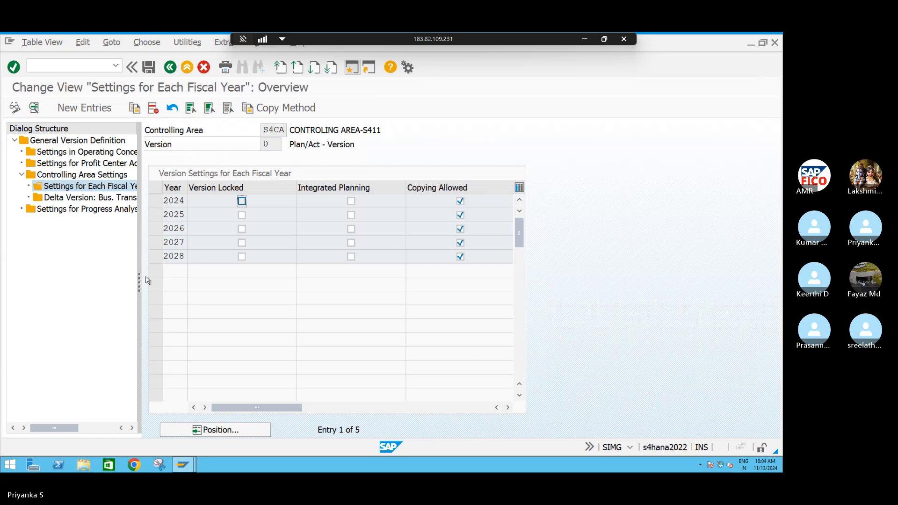
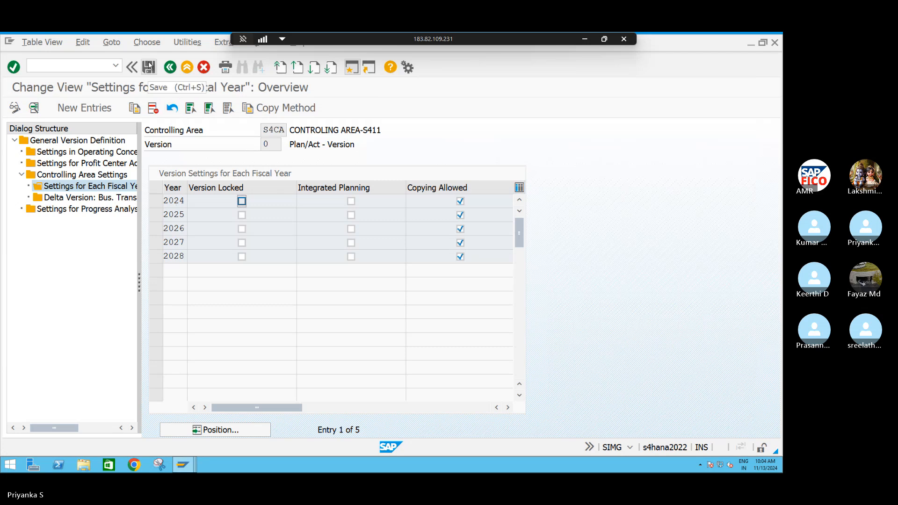
# Save the fiscal year version settings under customizing request A4HK905364 and open cost center creation with /NKS01
pyautogui.click(151, 67)
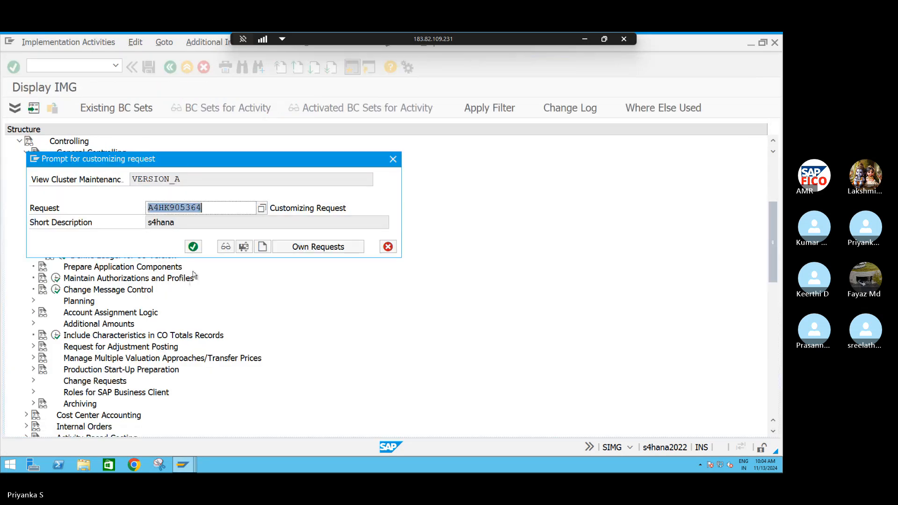
pyautogui.click(193, 247)
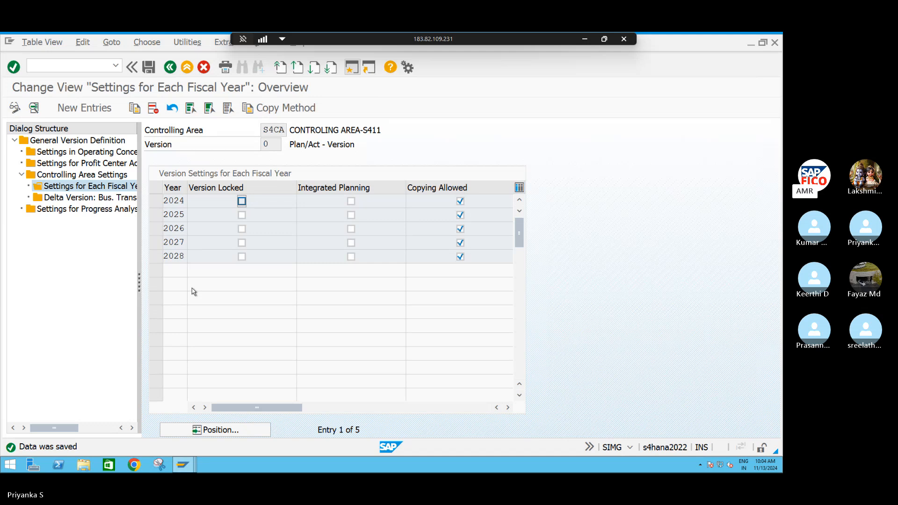
pyautogui.click(90, 68)
pyautogui.write('/NKS01')
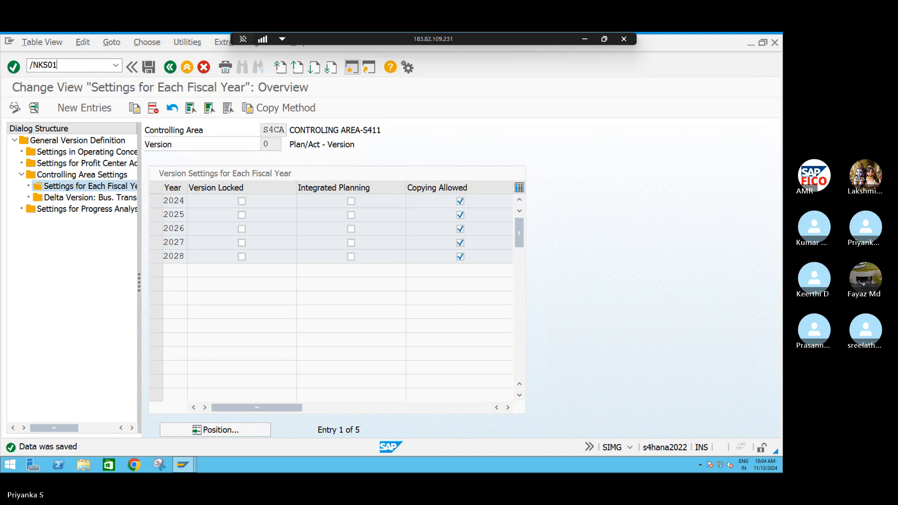
pyautogui.press('Return')
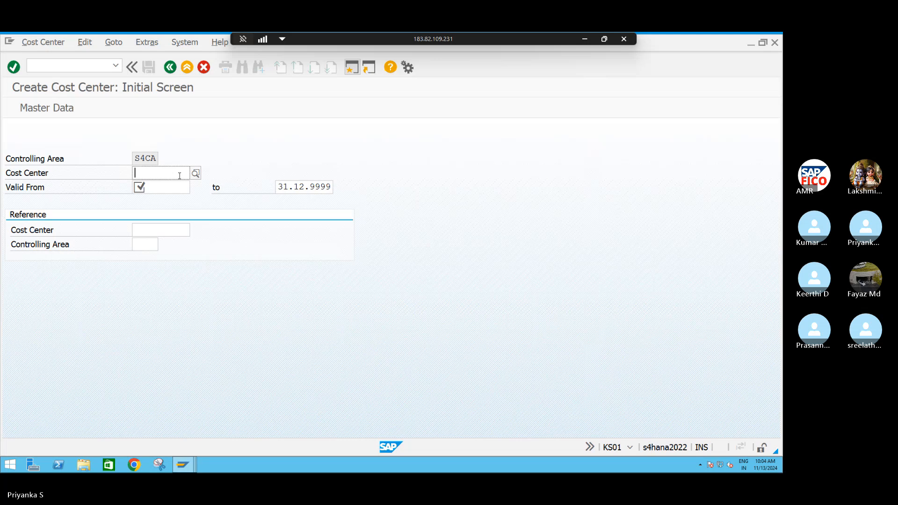
# Enter S4FC as the new cost center in controlling area S4CA
pyautogui.write('S4')
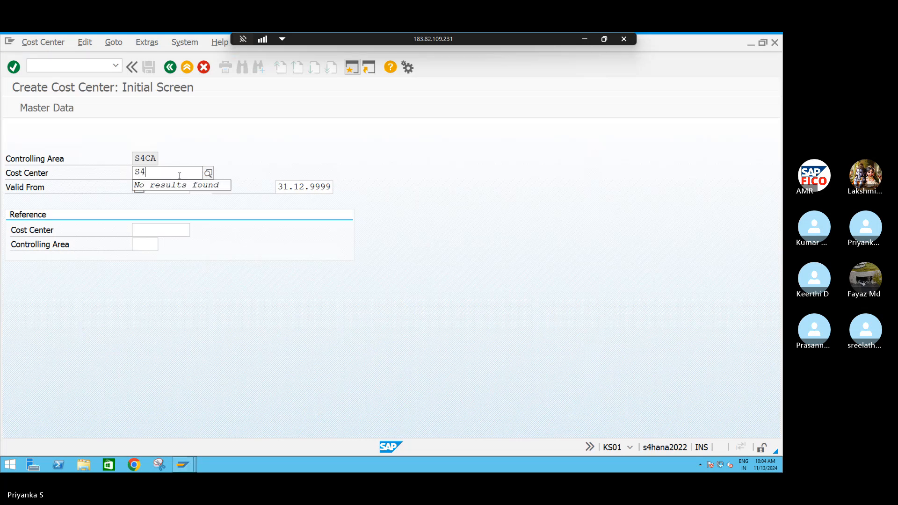
pyautogui.write('F')
pyautogui.press('BackSpace')
pyautogui.write('FC')
pyautogui.press('Tab')
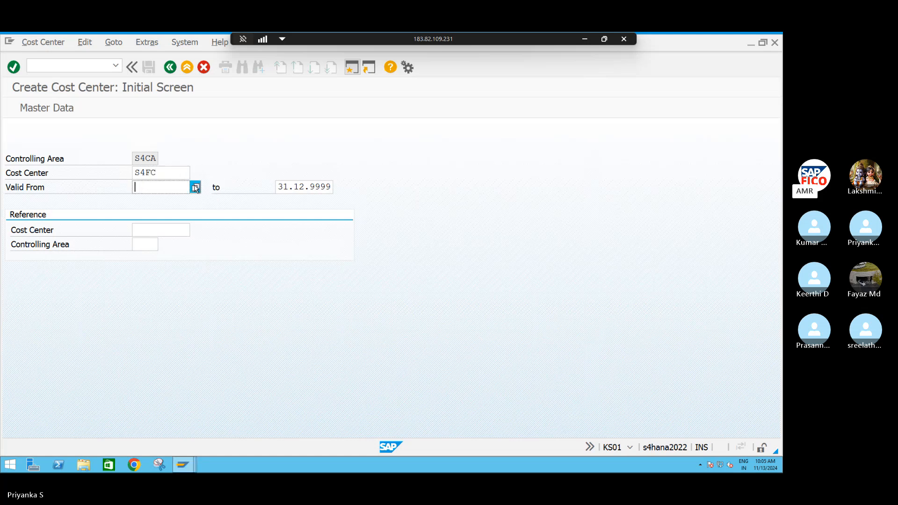
# Set the cost center's valid-from date to 01.04.2024 and proceed to its basic data
pyautogui.click(195, 187)
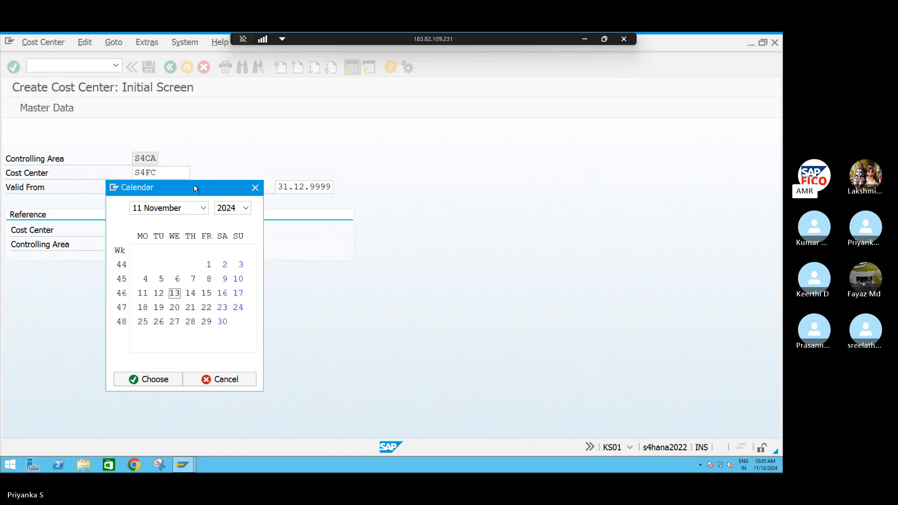
pyautogui.click(255, 188)
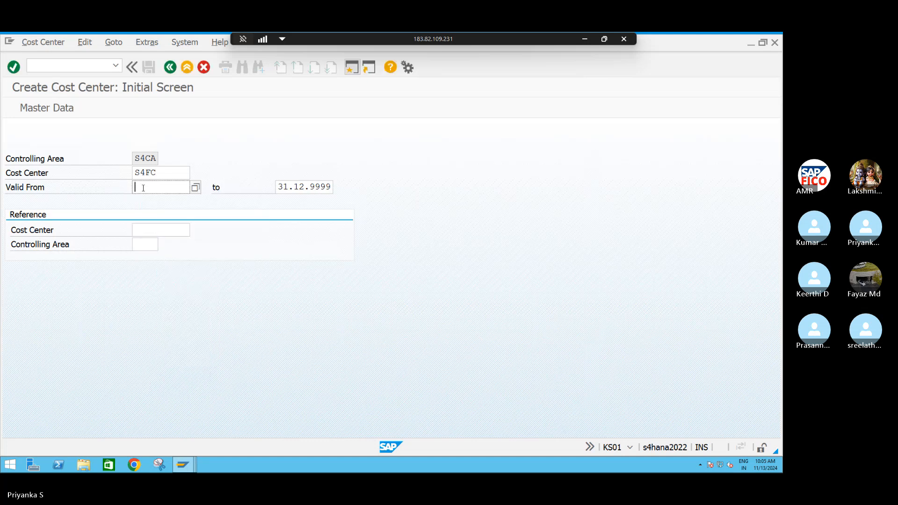
pyautogui.write('01.01.2024')
pyautogui.press('BackSpace')
pyautogui.press('BackSpace')
pyautogui.write('4.')
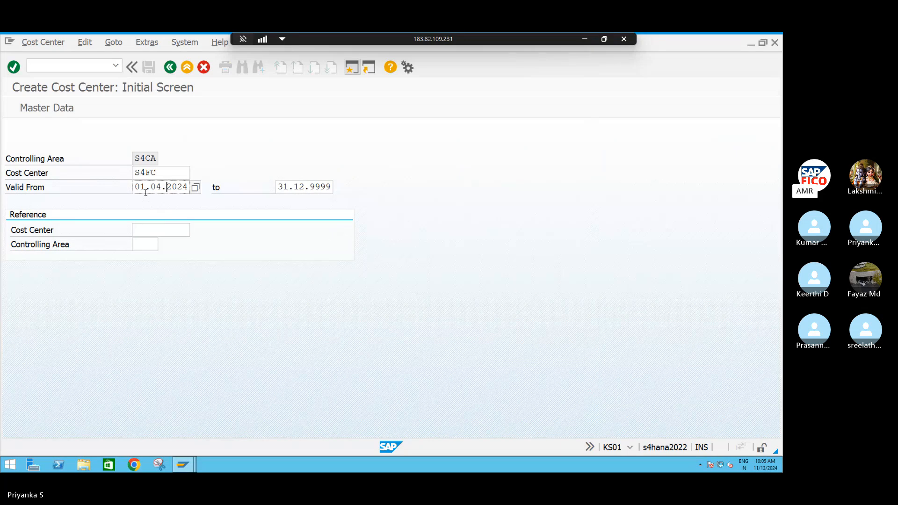
pyautogui.press('Return')
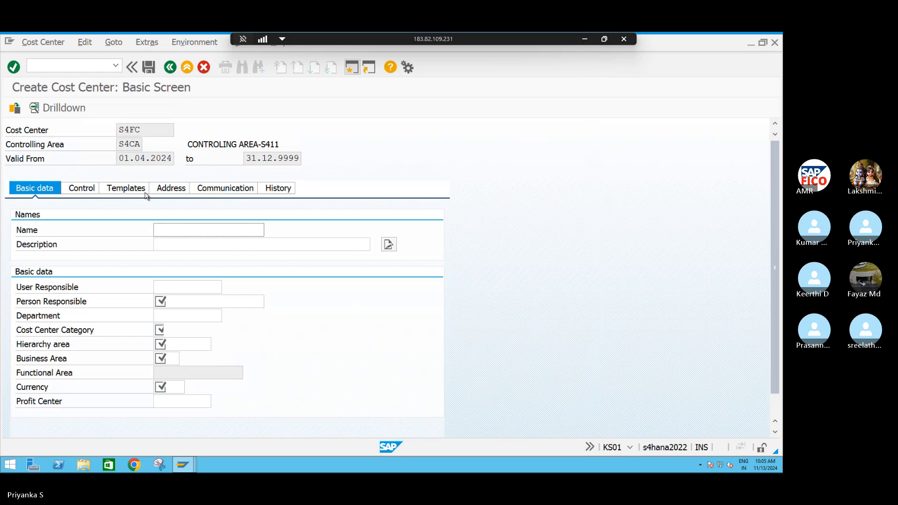
# Enter FINANCIAL COST CENTE as the name of cost center S4FC
pyautogui.click(175, 228)
pyautogui.write('FINAN')
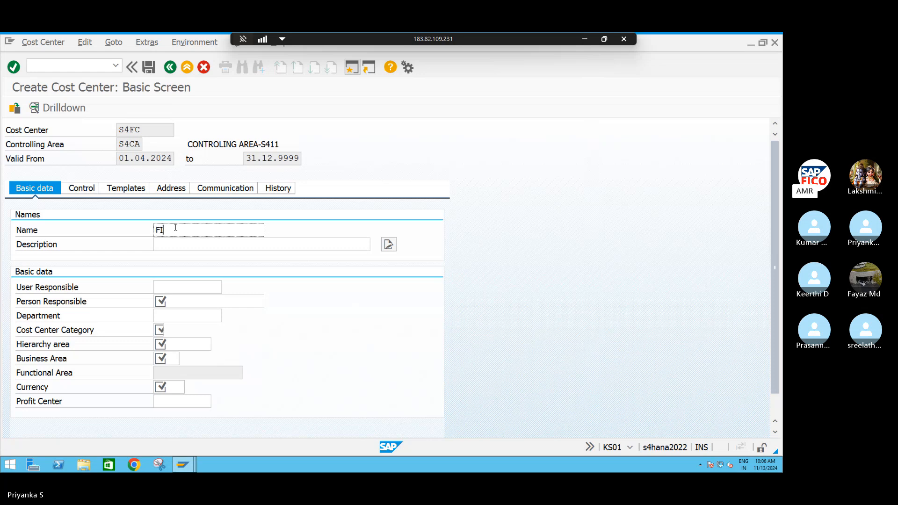
pyautogui.write('CIAL')
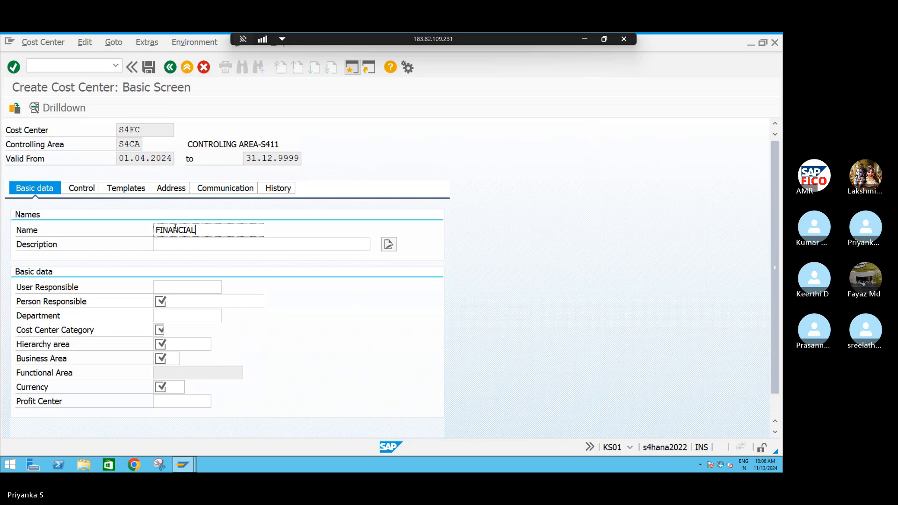
pyautogui.write(' COST CENTE')
# Copy the cost center's name into the description and complete it as FINANCIAL COST CENTER
pyautogui.moveTo(245, 230); pyautogui.dragTo(143, 230)
pyautogui.hotkey('ctrl', 'c')
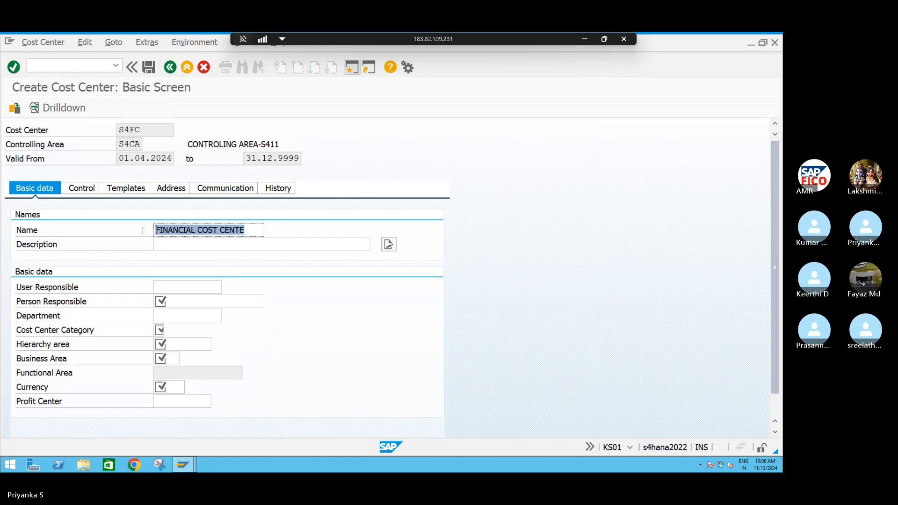
pyautogui.click(142, 233)
pyautogui.click(179, 244)
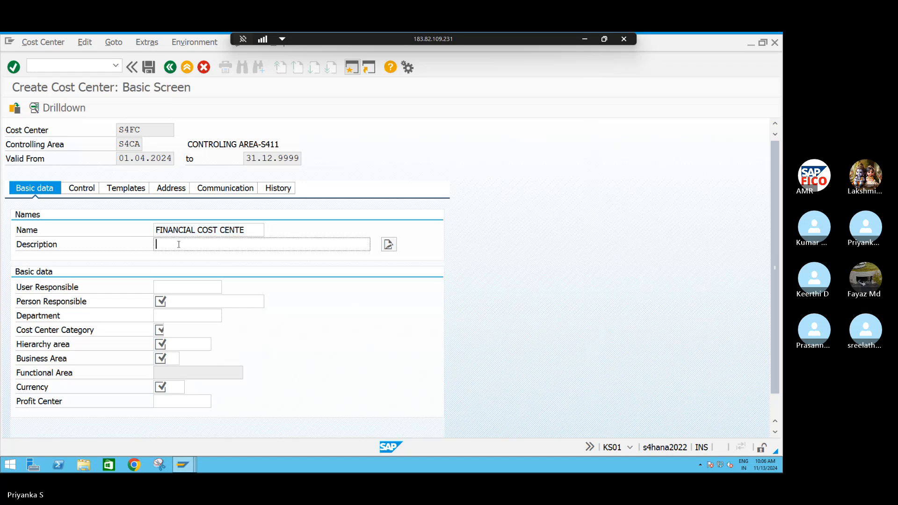
pyautogui.hotkey('ctrl', 'v')
pyautogui.write('R')
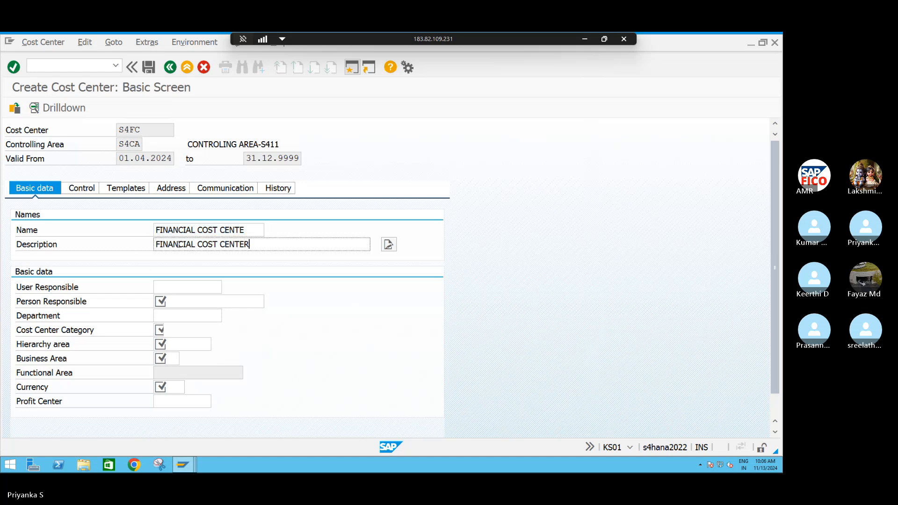
# Enter the name of the person responsible and set the department to FINANCE
pyautogui.click(190, 304)
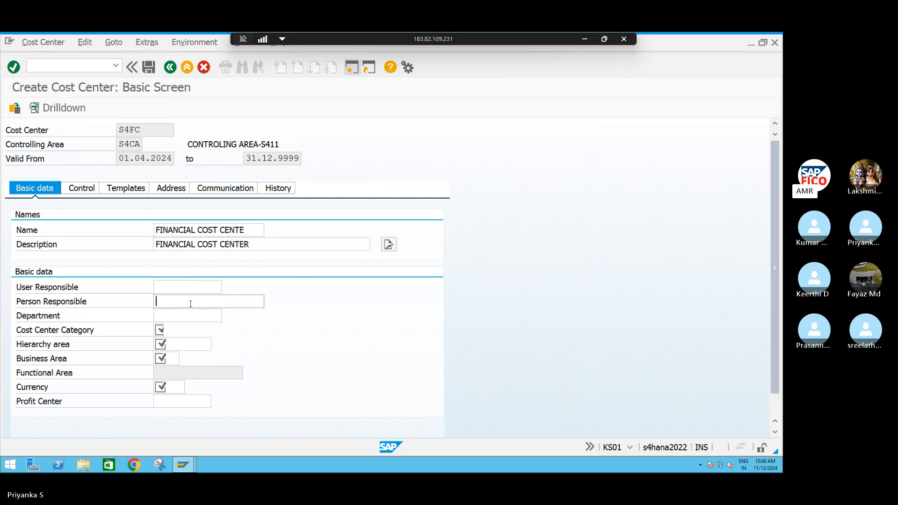
pyautogui.write('RAJU')
pyautogui.click(175, 316)
pyautogui.write('FI')
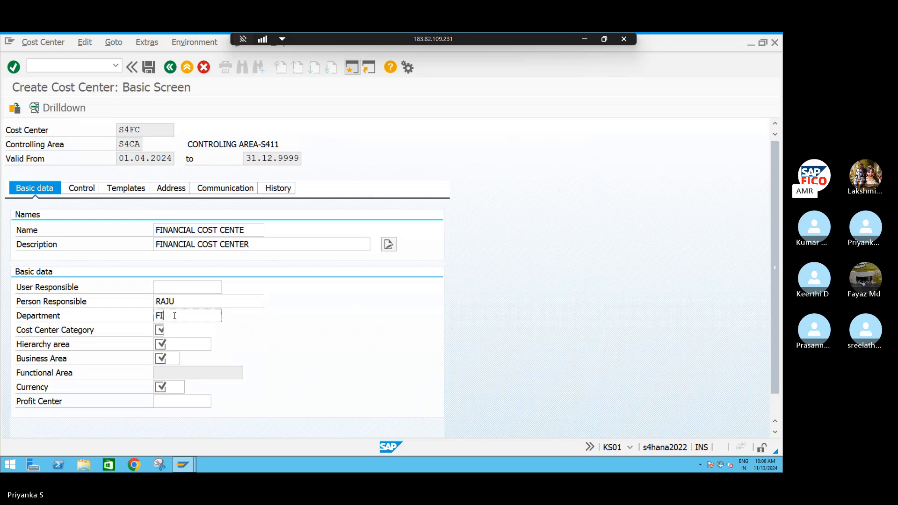
pyautogui.press('BackSpace')
pyautogui.press('BackSpace')
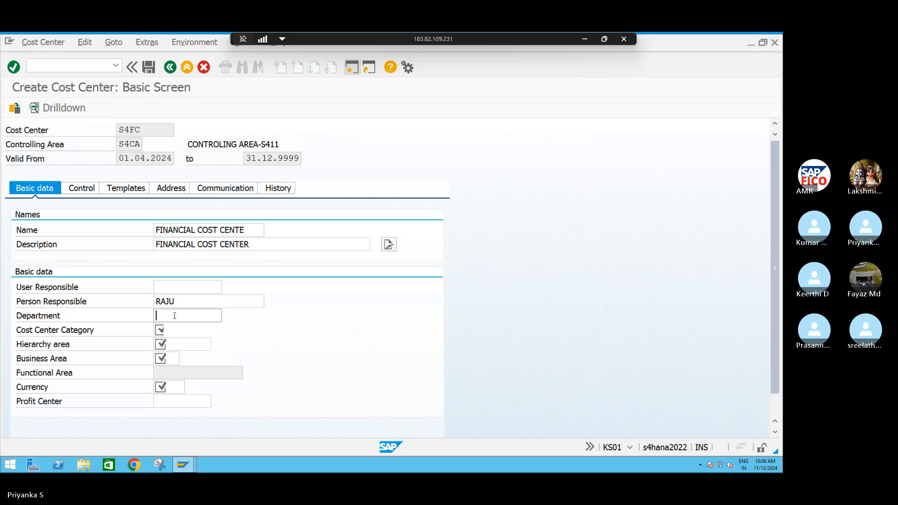
pyautogui.write('FIN')
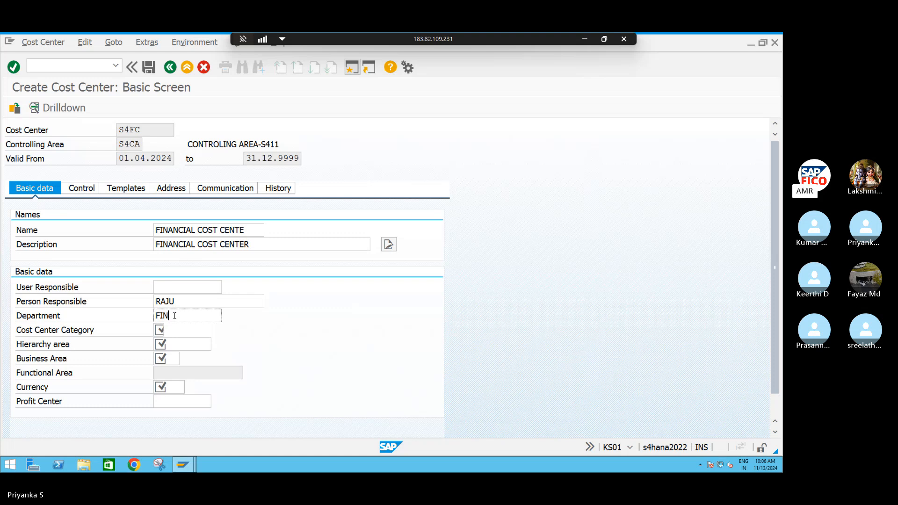
pyautogui.write('ANCA')
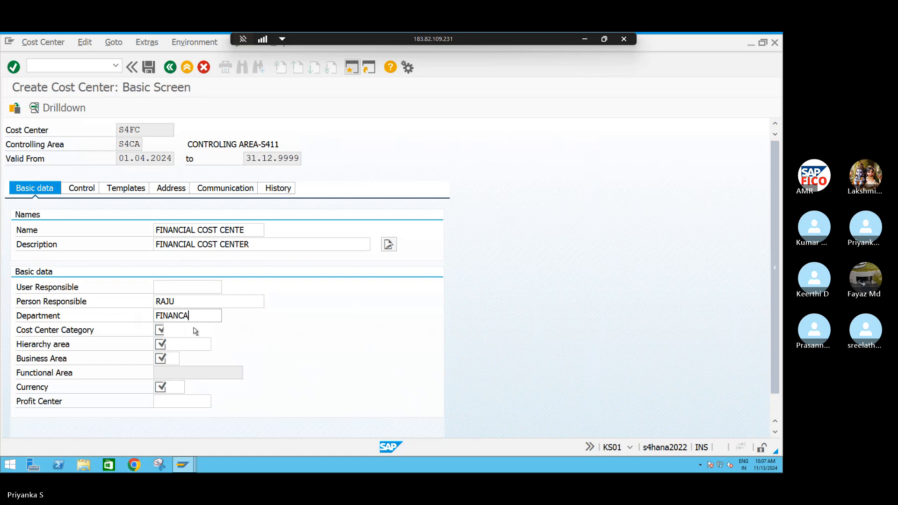
pyautogui.press('BackSpace')
pyautogui.write('E')
# Set the cost center category to O (Finance) and the hierarchy area to S4CA_COST
pyautogui.click(160, 329)
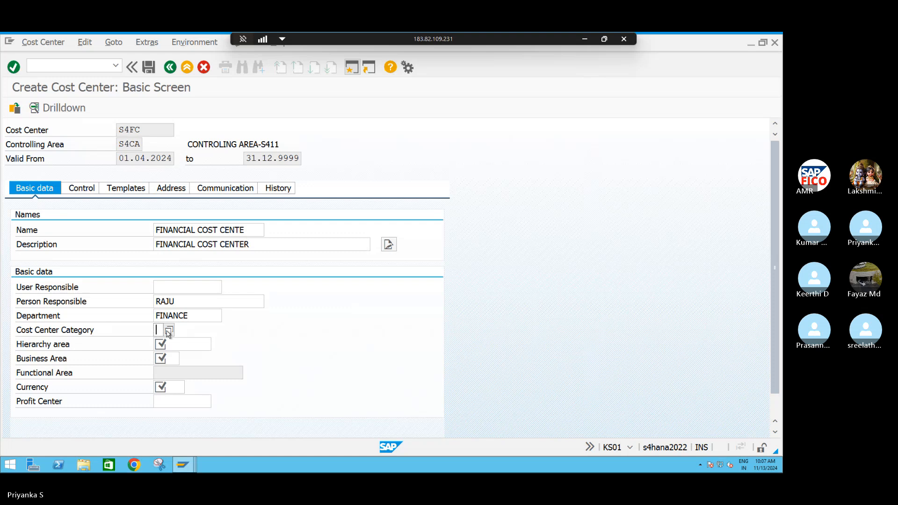
pyautogui.click(168, 332)
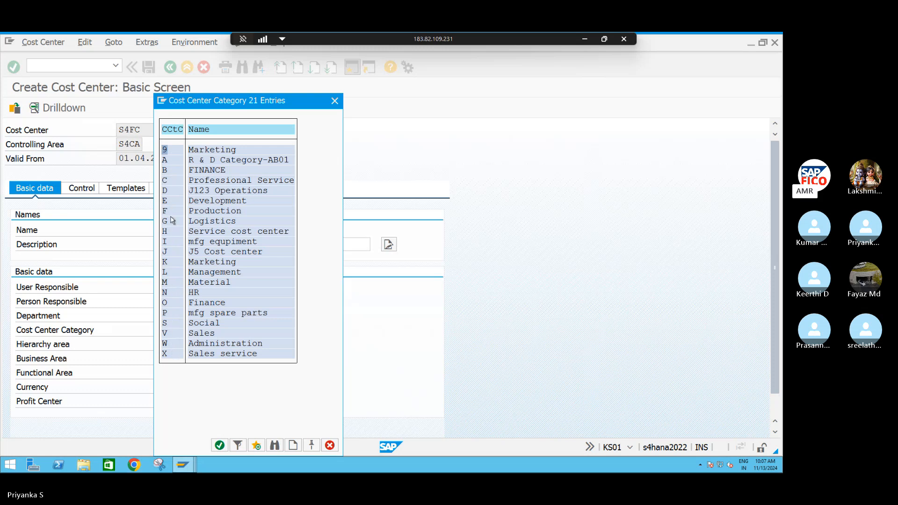
pyautogui.click(169, 170)
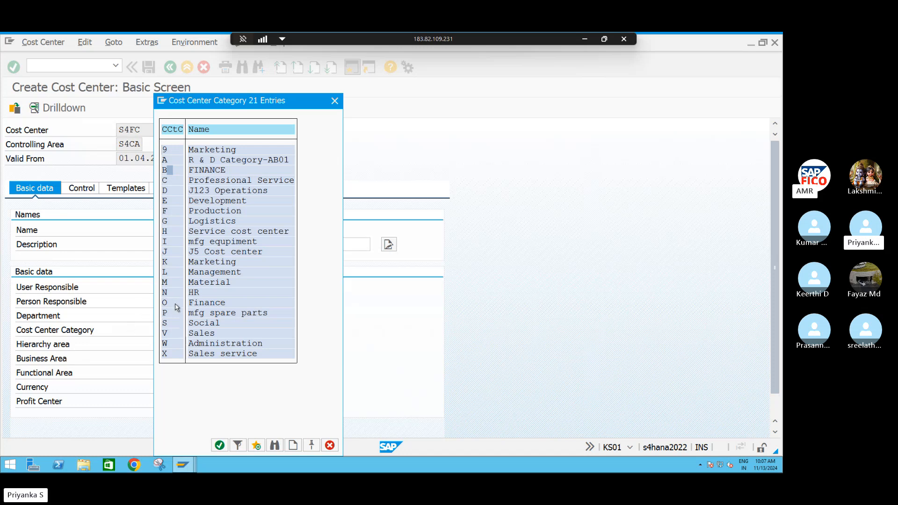
pyautogui.click(177, 306)
pyautogui.click(219, 445)
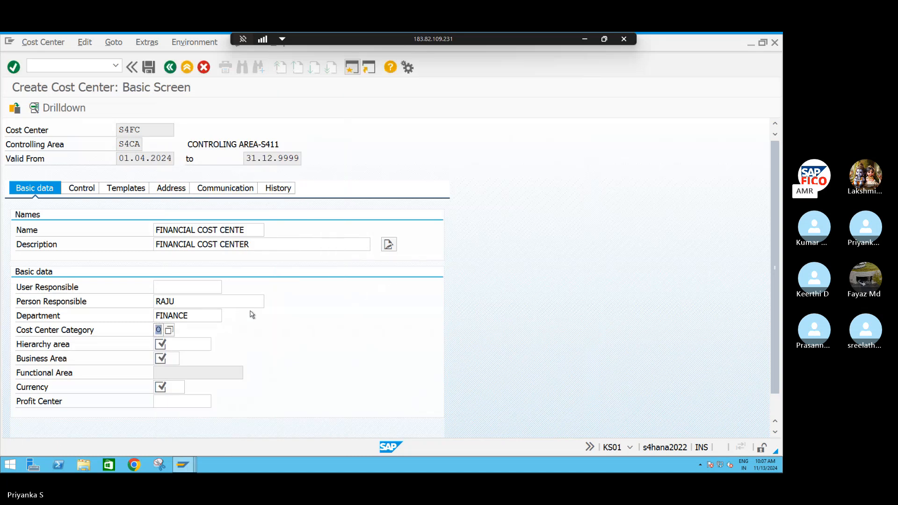
pyautogui.click(180, 345)
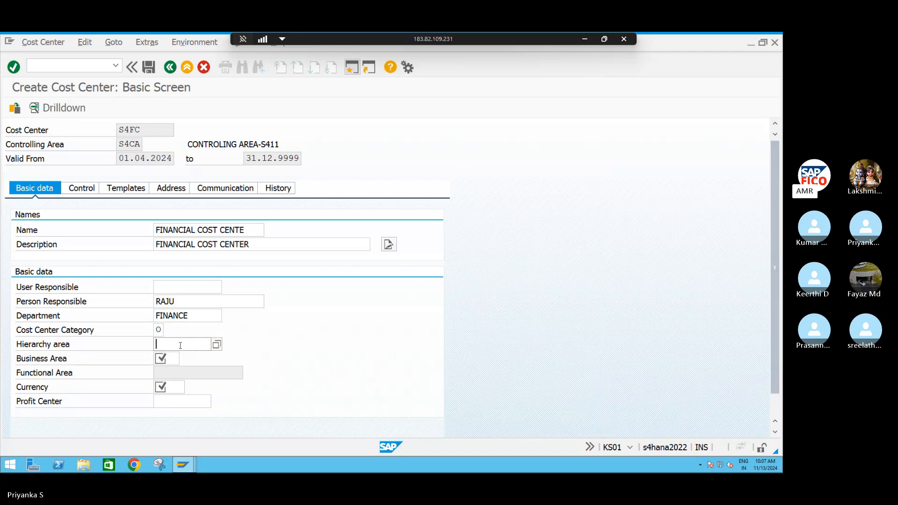
pyautogui.press('F4')
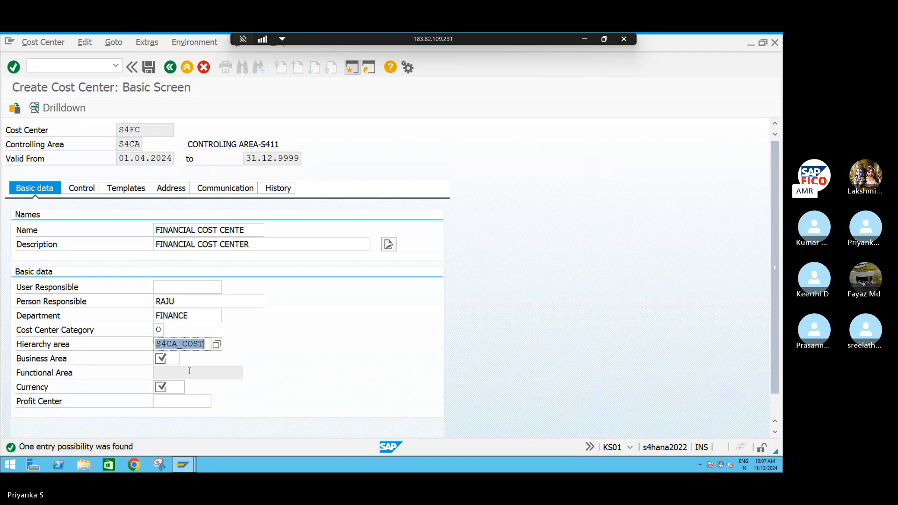
# Assign business area S4HB (HYDERABAD BUSINESS AREA-S411) to the cost center
pyautogui.click(170, 359)
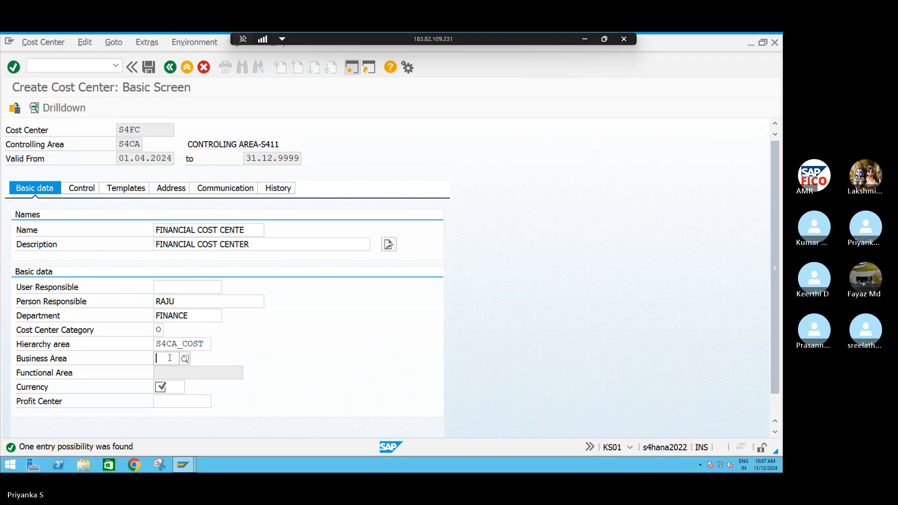
pyautogui.press('F4')
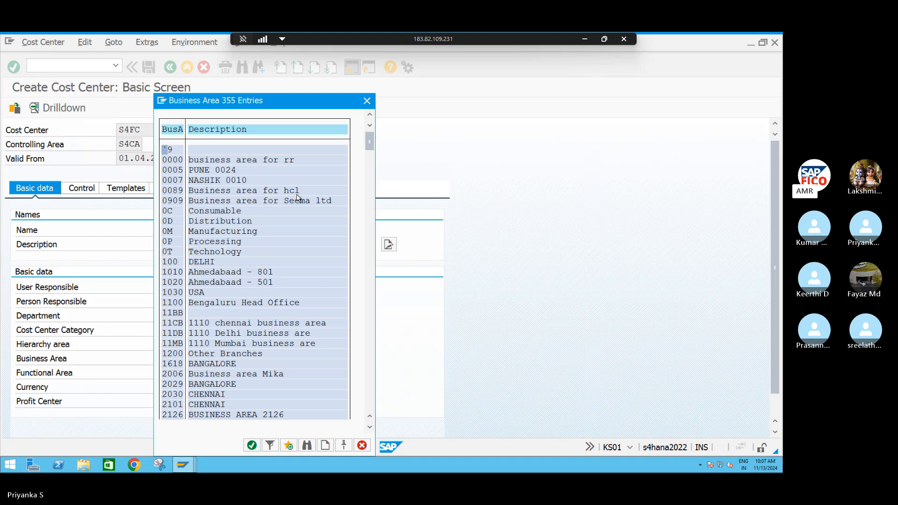
pyautogui.scroll(-1, 286, 262)
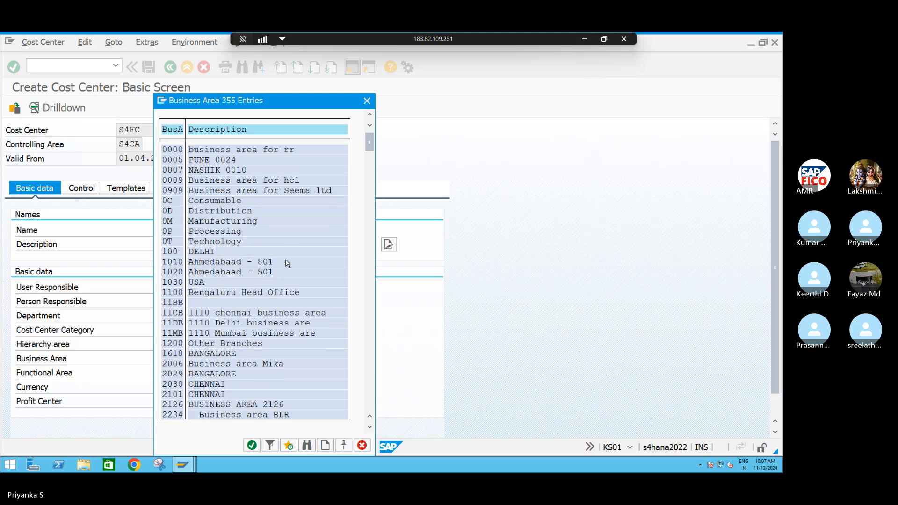
pyautogui.scroll(-1, 287, 263)
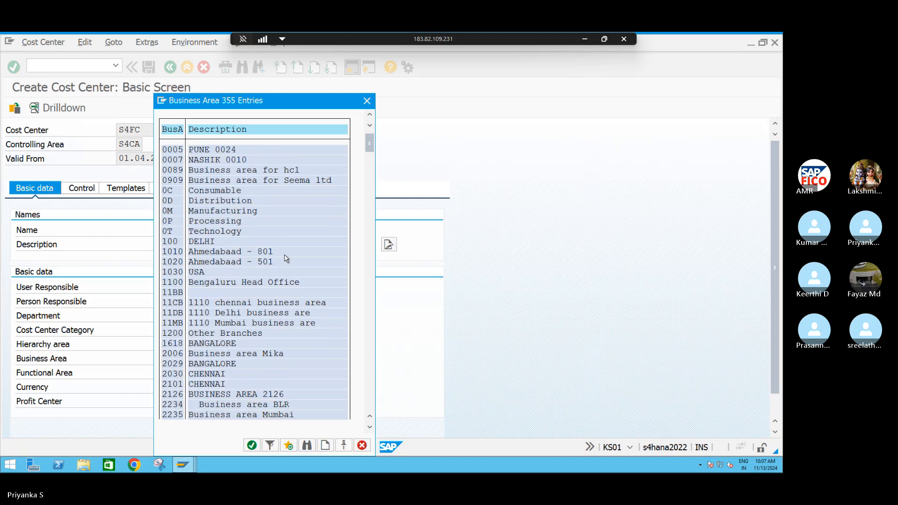
pyautogui.click(365, 101)
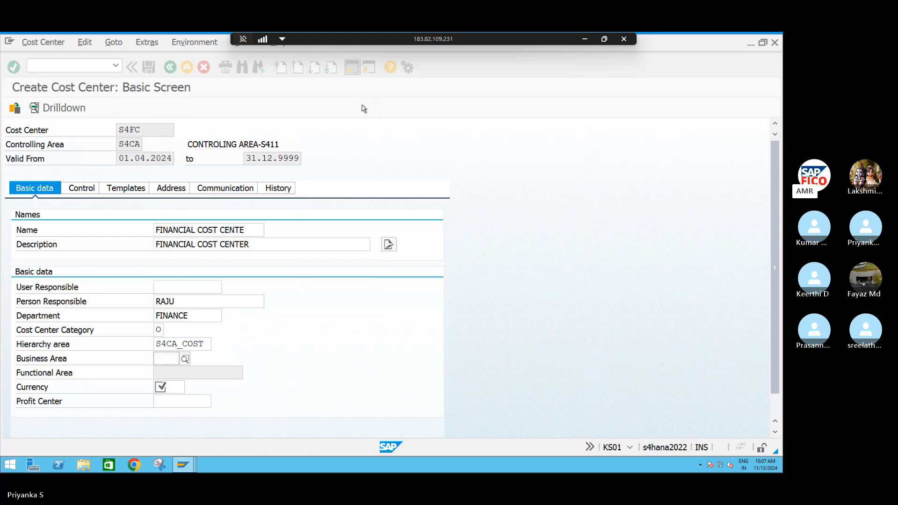
pyautogui.write('S')
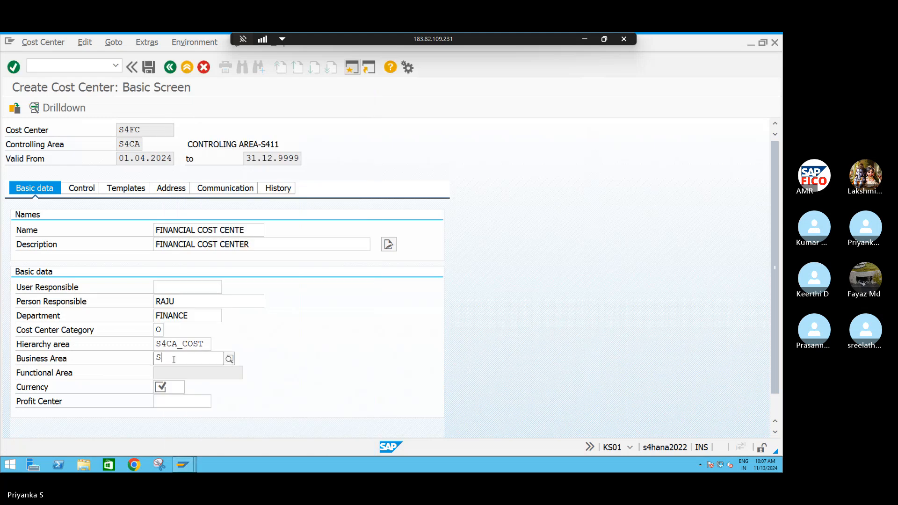
pyautogui.write('4HB')
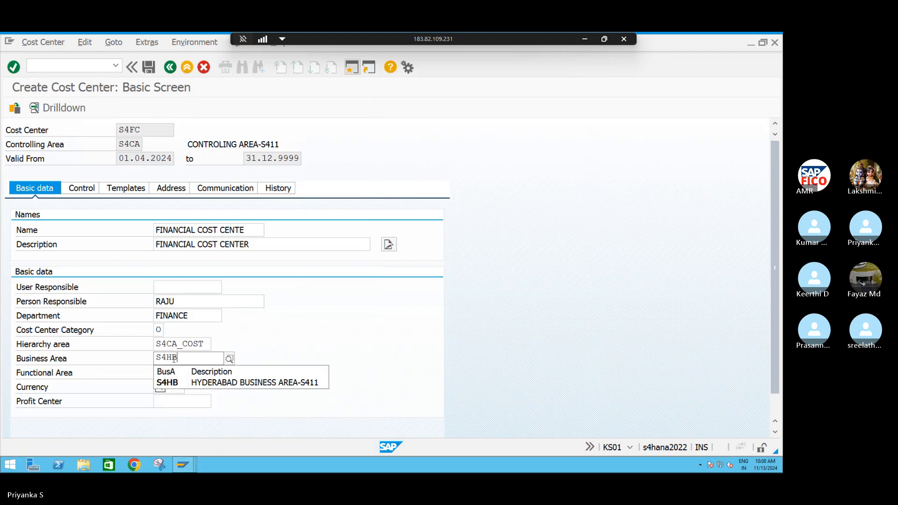
pyautogui.click(177, 386)
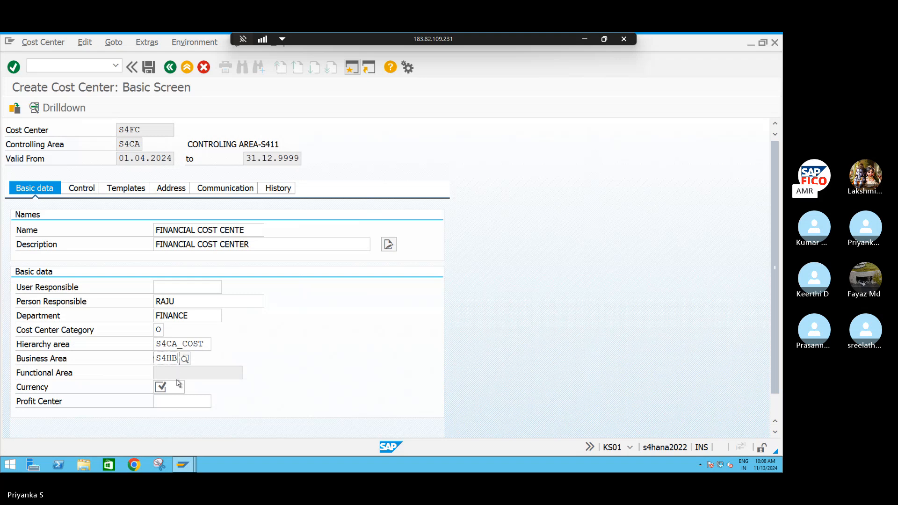
# Set the cost center's currency to INR
pyautogui.click(176, 387)
pyautogui.write('INR')
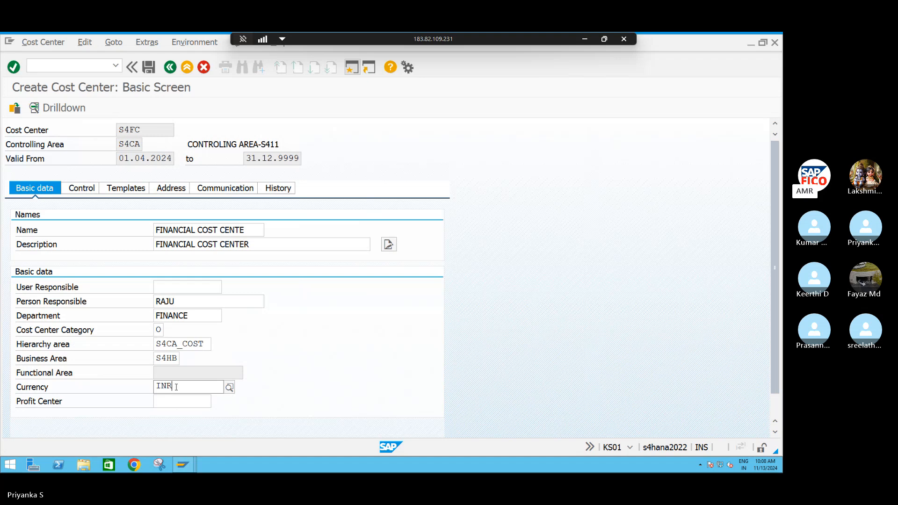
pyautogui.click(171, 411)
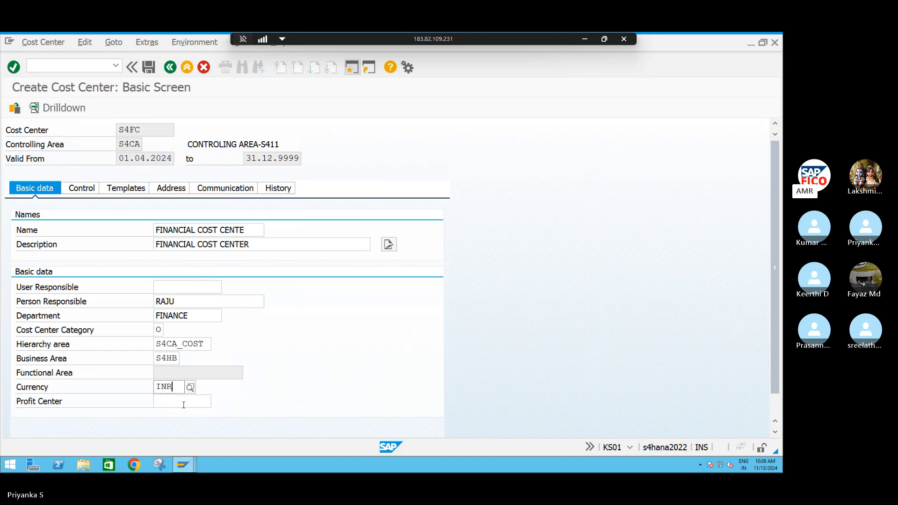
# Assign profit center S4100 (STEEL SHEET PC) to the cost center and save the new cost center
pyautogui.click(184, 405)
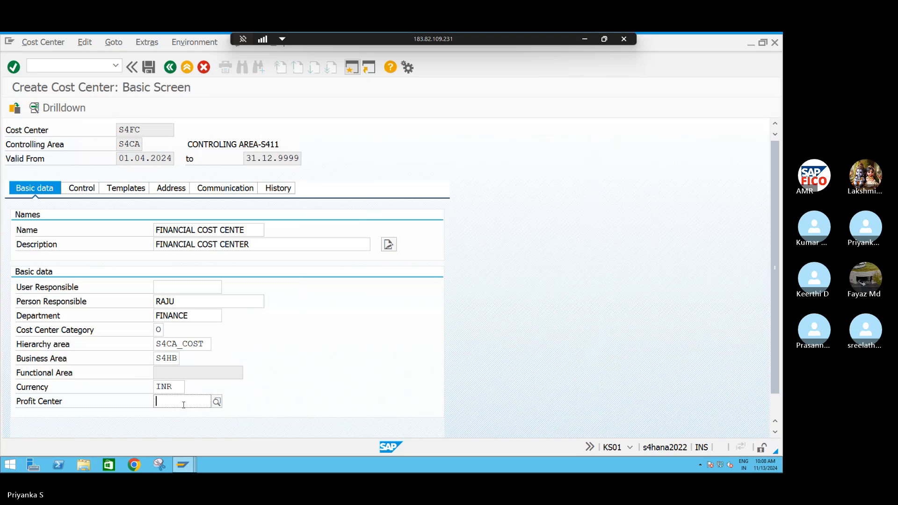
pyautogui.write('S4')
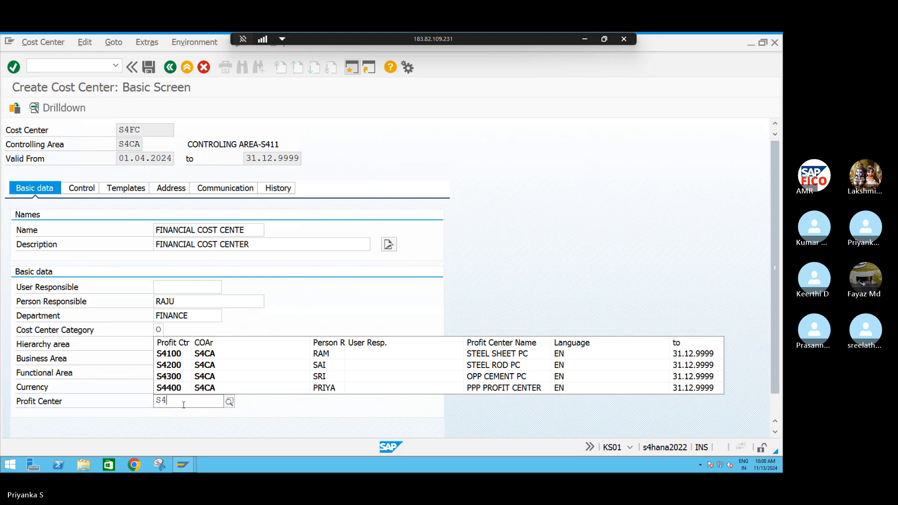
pyautogui.click(169, 359)
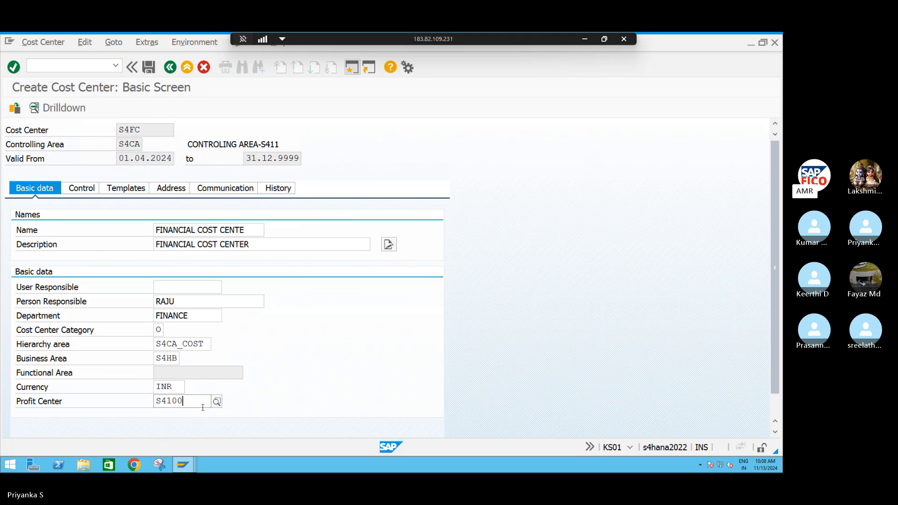
pyautogui.click(156, 69)
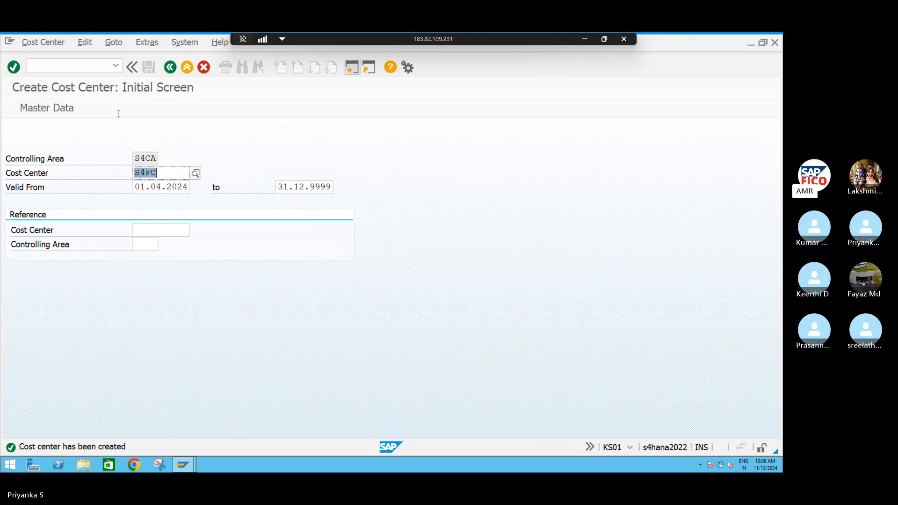
# Leave cost center creation and display the master data of cost center S4FC with transaction KS03
pyautogui.click(97, 67)
pyautogui.write('/n')
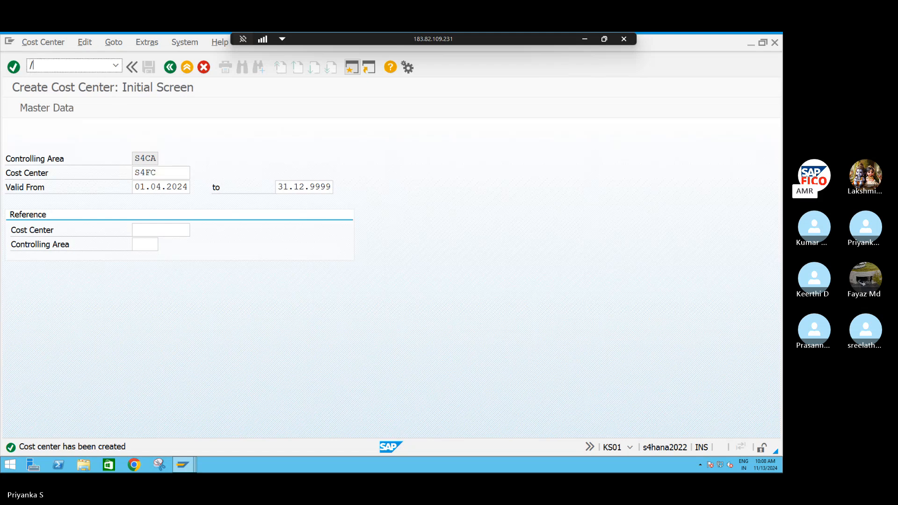
pyautogui.press('Return')
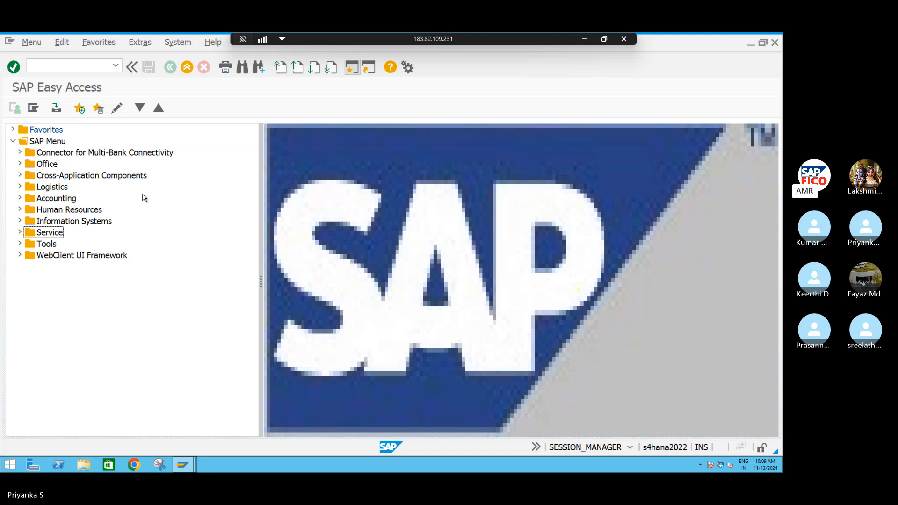
pyautogui.click(20, 198)
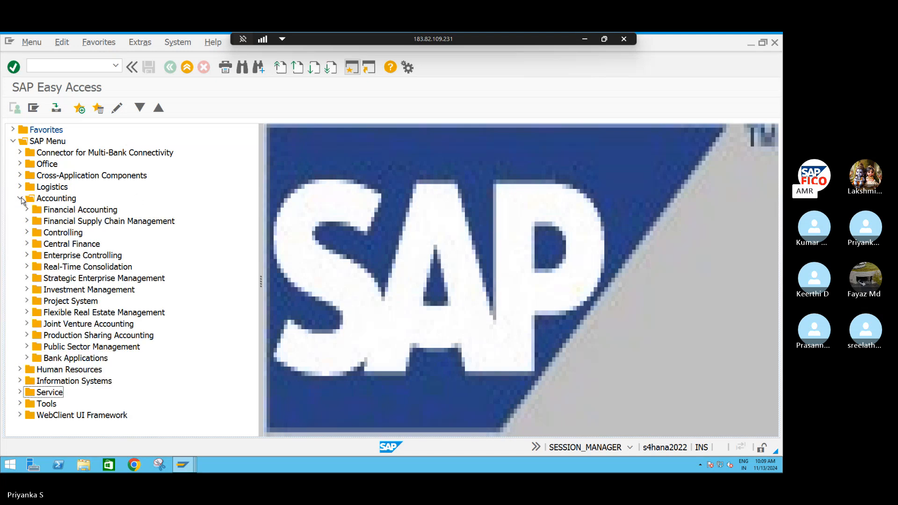
pyautogui.click(26, 233)
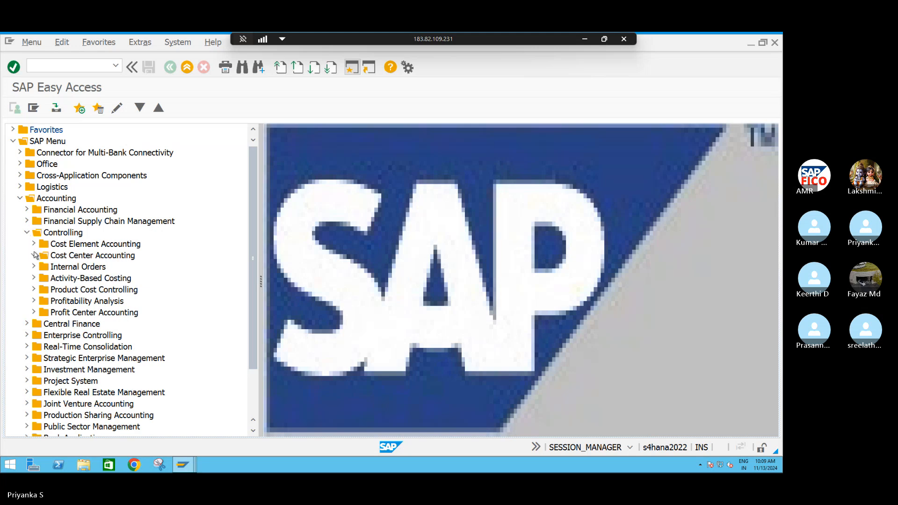
pyautogui.click(34, 255)
pyautogui.click(41, 267)
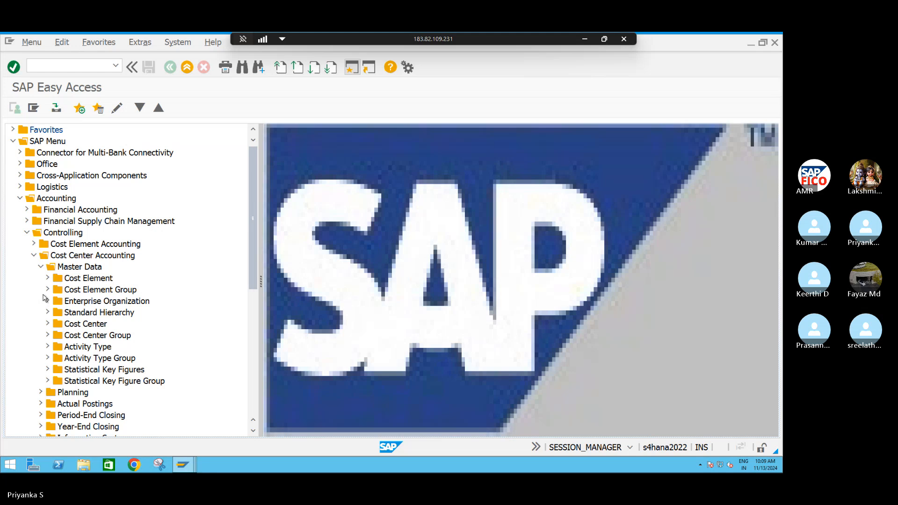
pyautogui.click(48, 323)
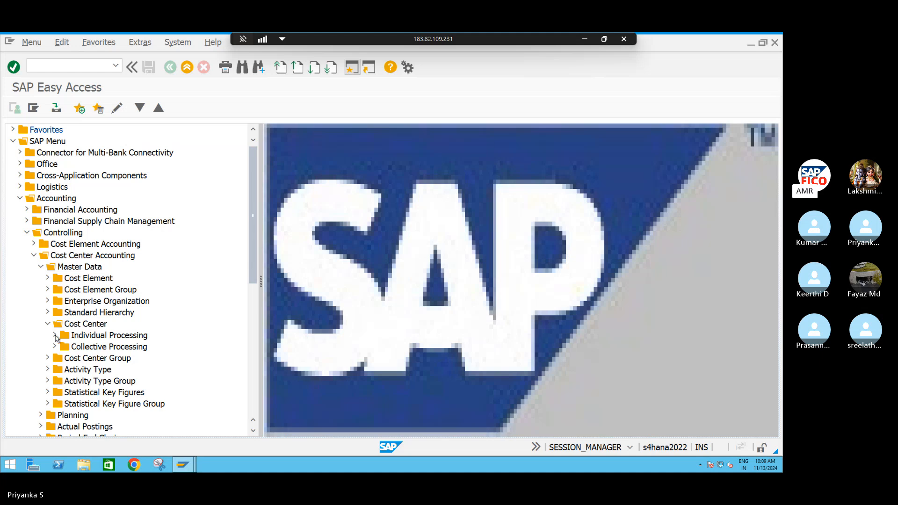
pyautogui.click(55, 336)
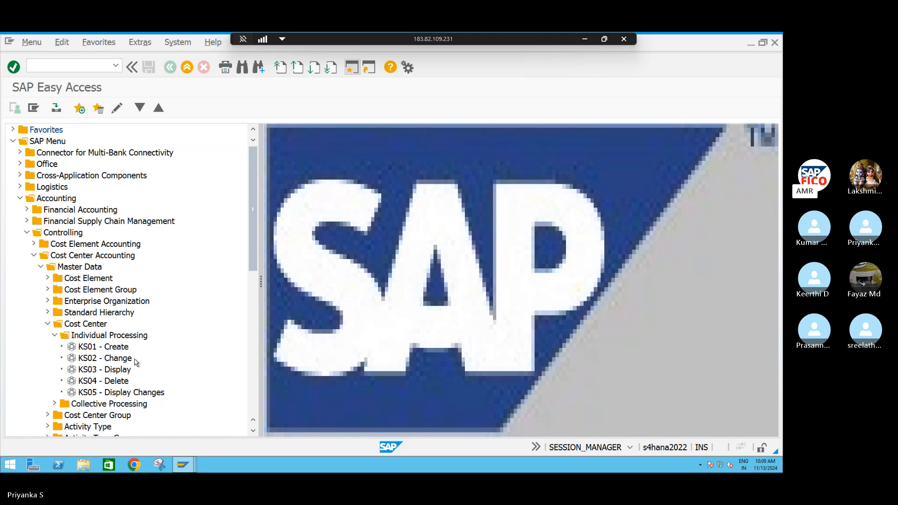
pyautogui.doubleClick(90, 372)
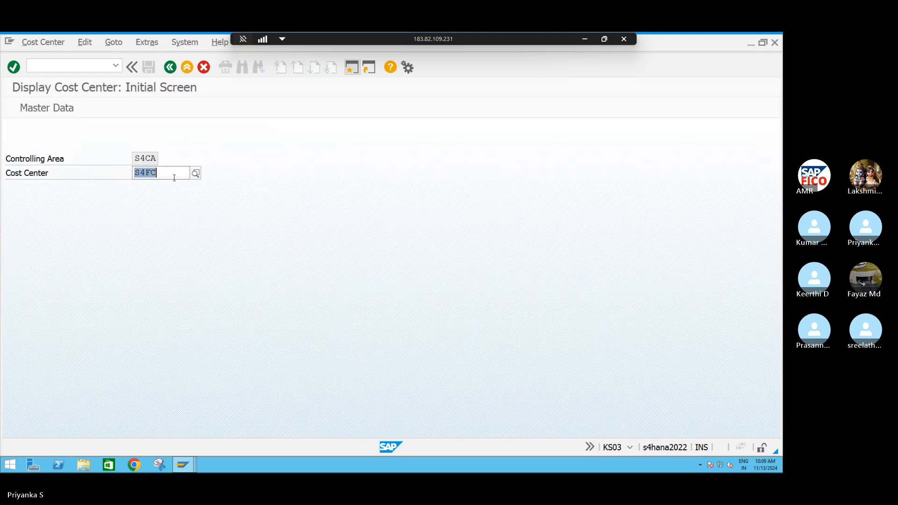
pyautogui.press('Return')
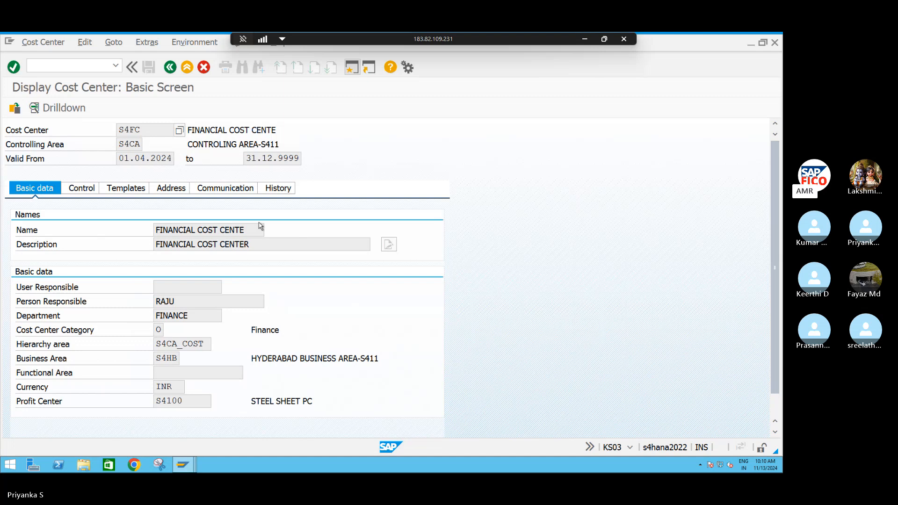
# Start G/L account document entry with transaction FB50 and set the company code to S411
pyautogui.click(77, 65)
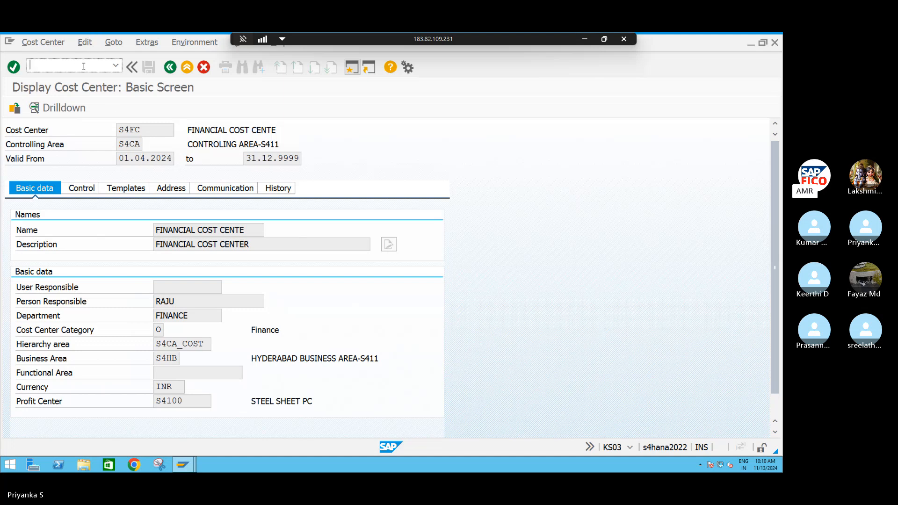
pyautogui.write('/NFB50')
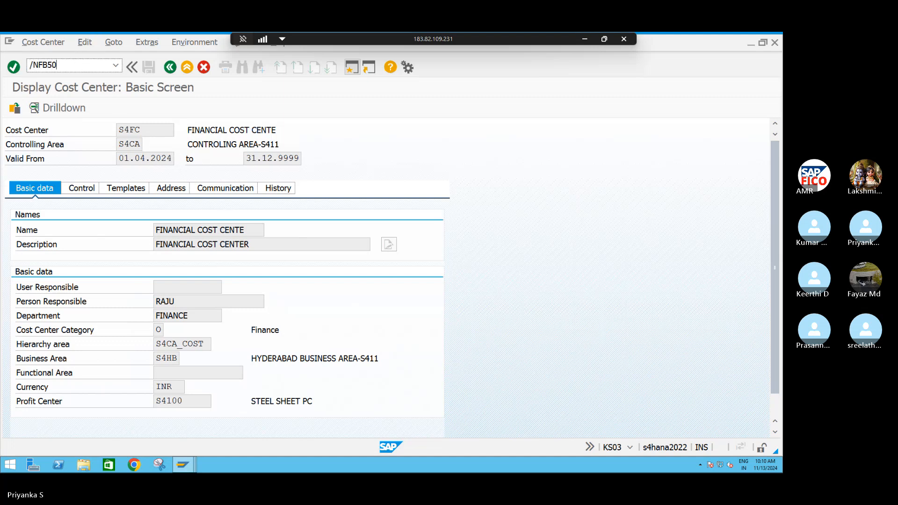
pyautogui.press('Return')
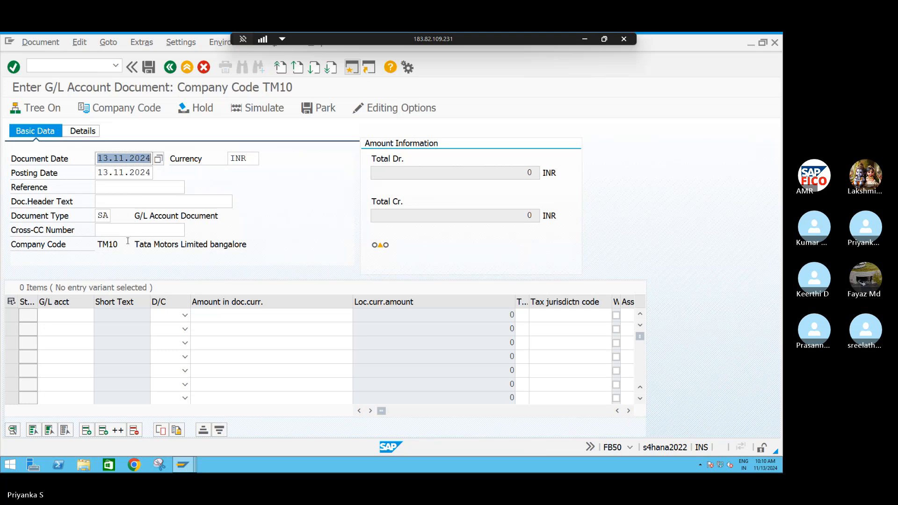
pyautogui.click(115, 109)
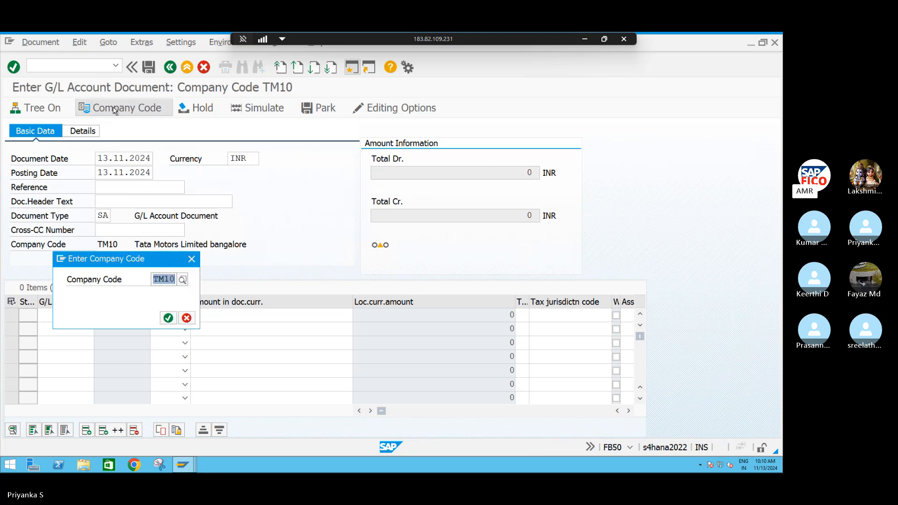
pyautogui.write('S411')
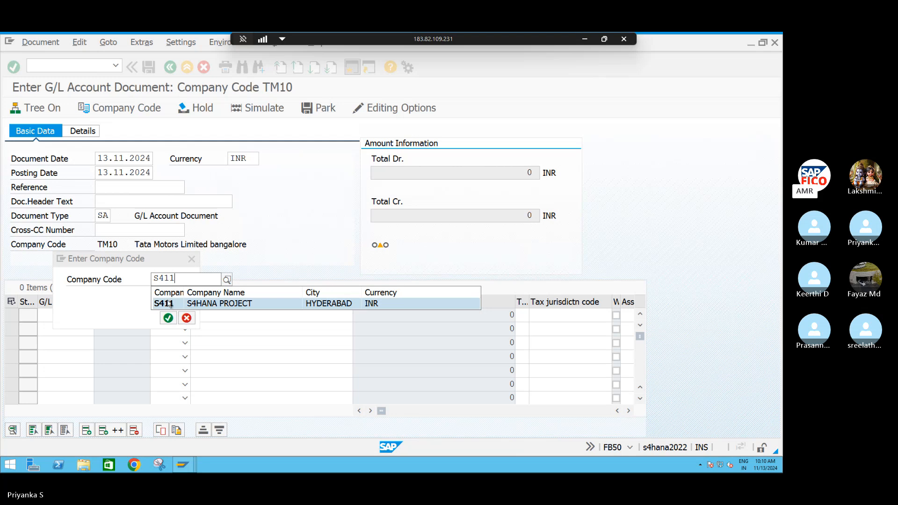
pyautogui.click(169, 302)
pyautogui.click(169, 321)
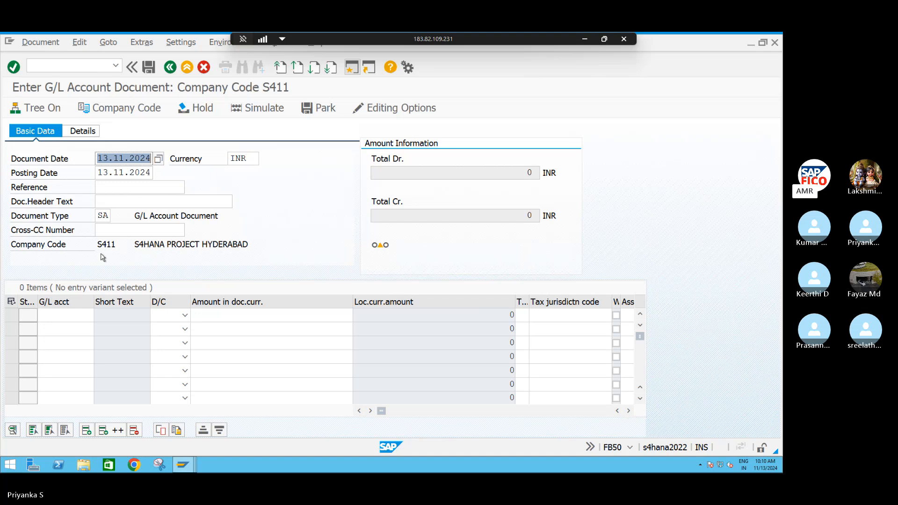
# Look up the G/L accounts of company code S411 and choose COMMISSION PAID AC for the first line item
pyautogui.click(59, 313)
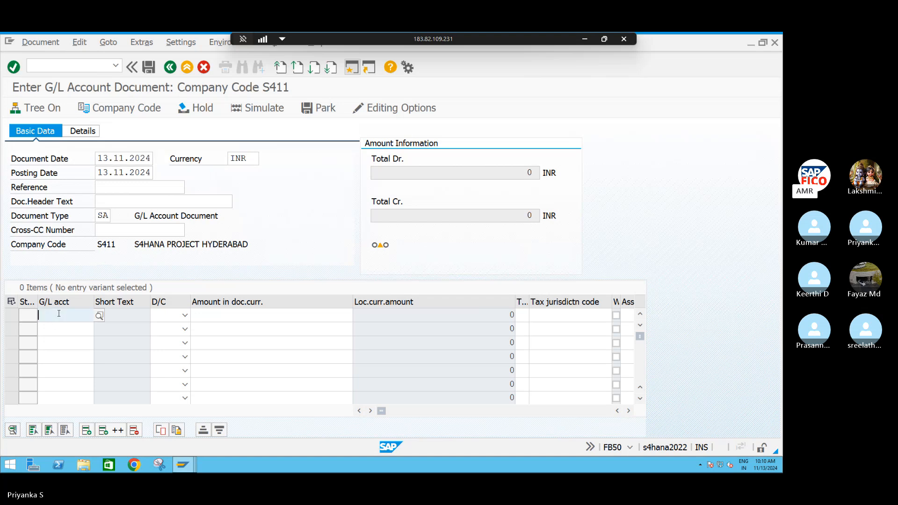
pyautogui.press('F4')
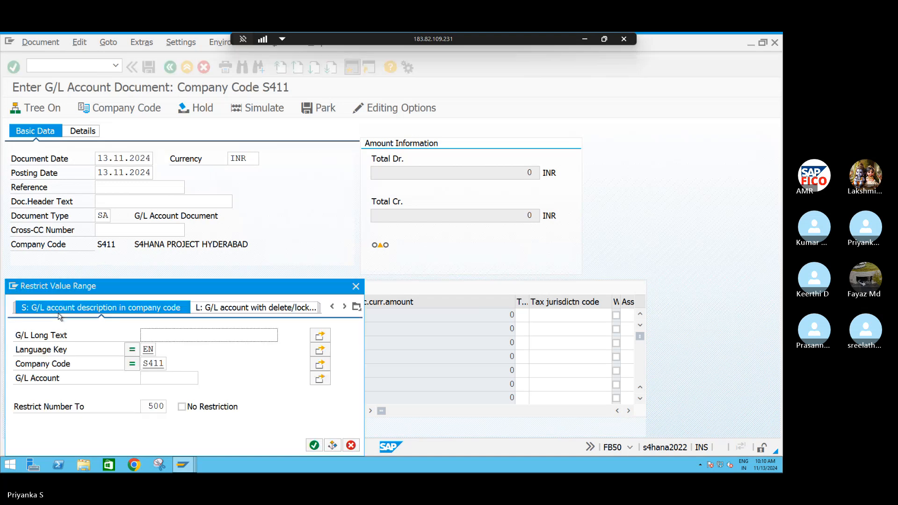
pyautogui.click(314, 446)
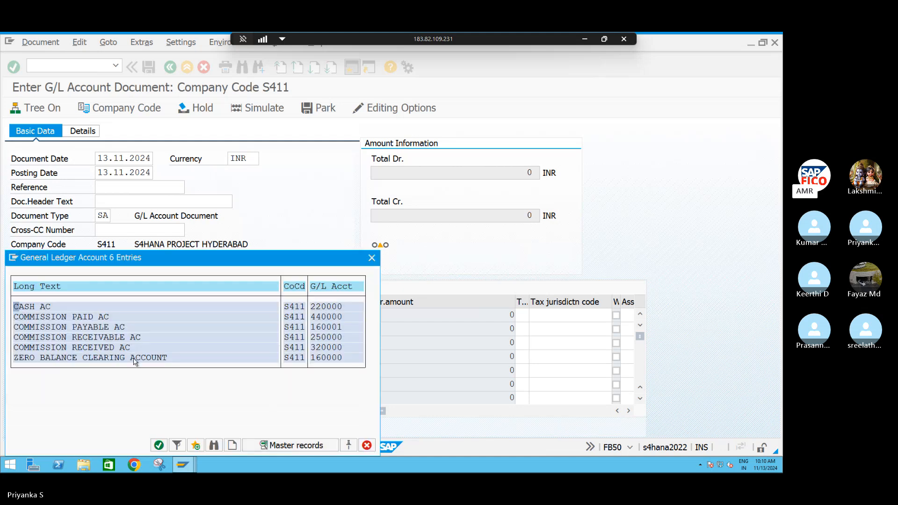
pyautogui.click(65, 318)
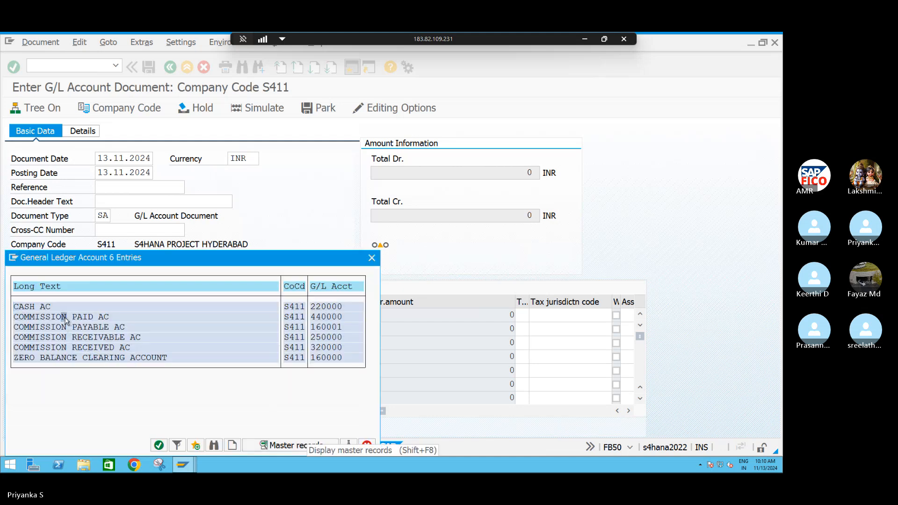
pyautogui.press('Return')
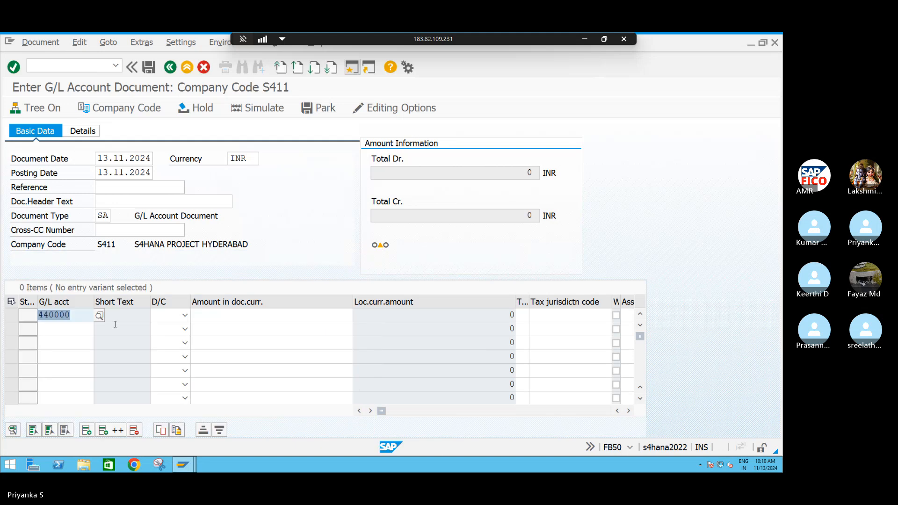
# Set the COMMISSION PAID AC line item to S Debit with an amount of 5000
pyautogui.press('Tab')
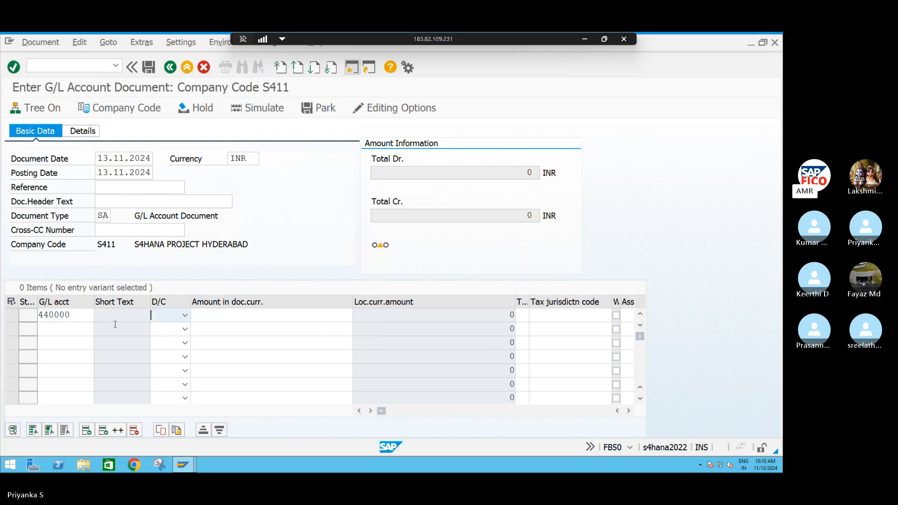
pyautogui.press('Tab')
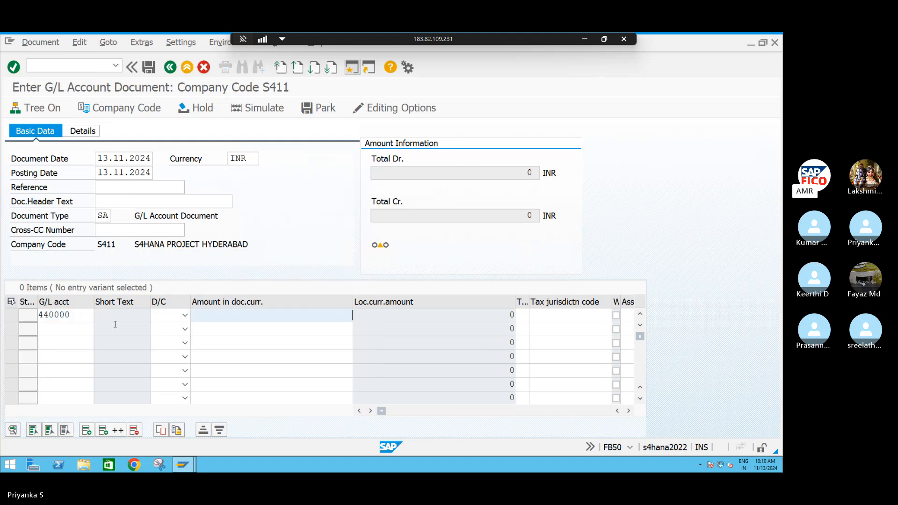
pyautogui.click(186, 315)
pyautogui.click(166, 338)
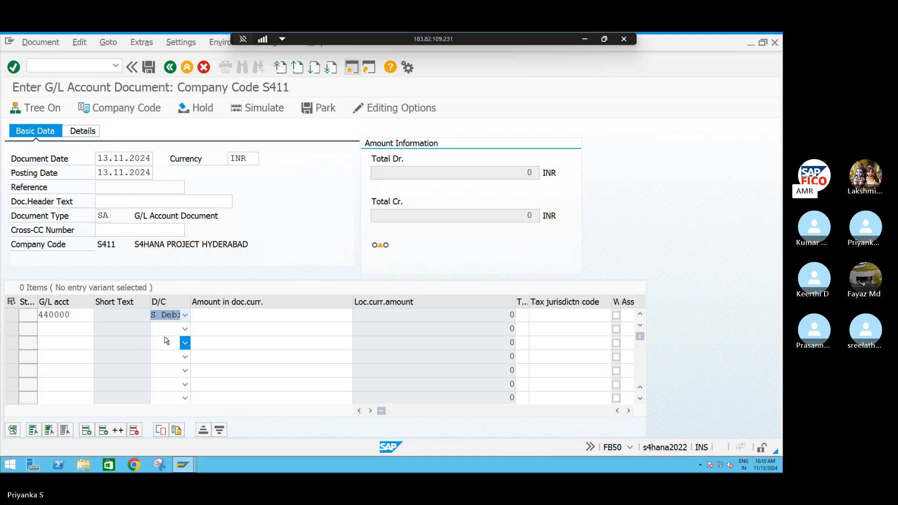
pyautogui.click(212, 312)
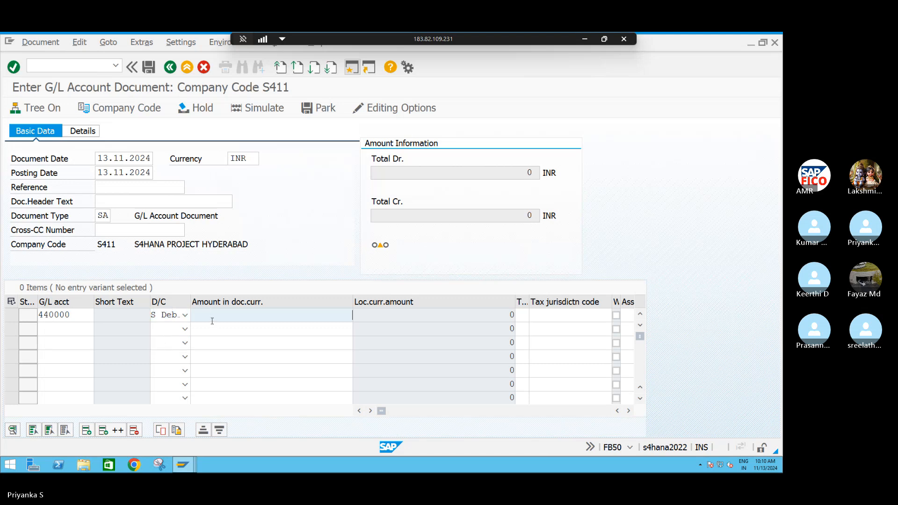
pyautogui.write('5')
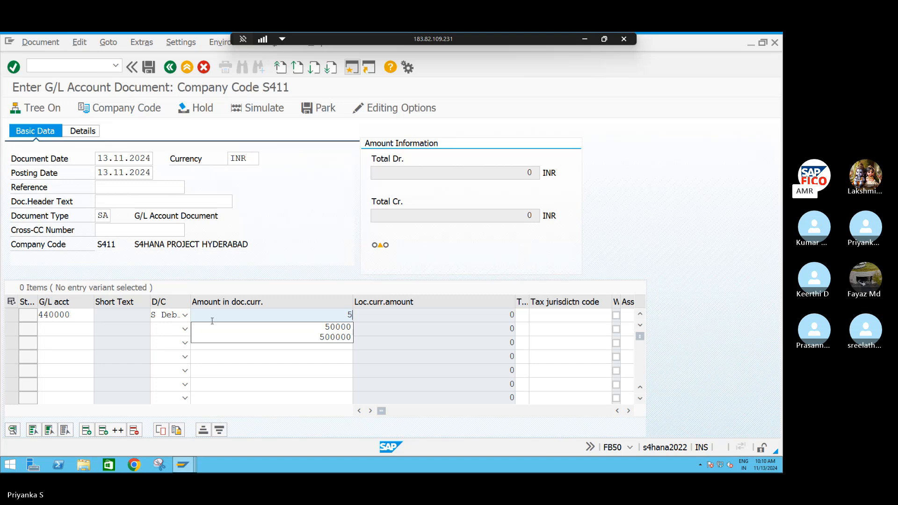
pyautogui.write('000')
# Choose COMMISSION PAYABLE AC as the G/L account of the second line item and set it to H Credit
pyautogui.click(68, 332)
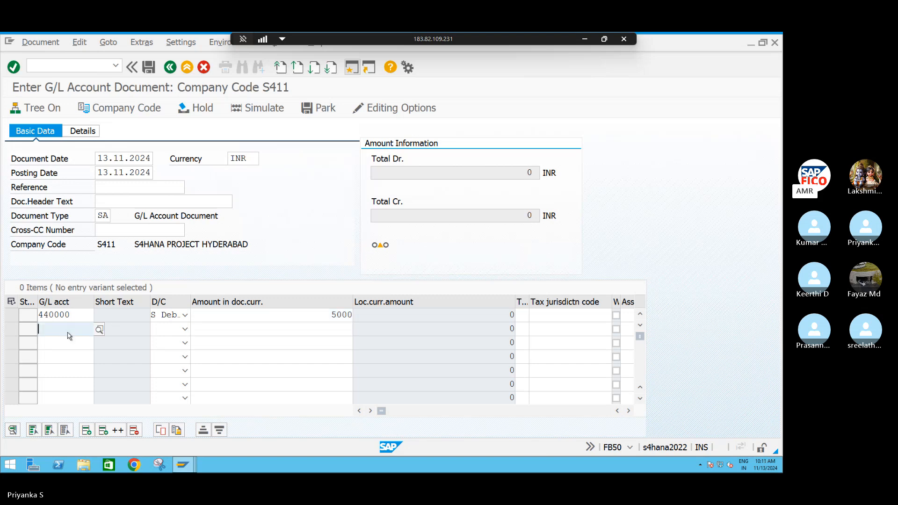
pyautogui.press('F4')
pyautogui.click(311, 447)
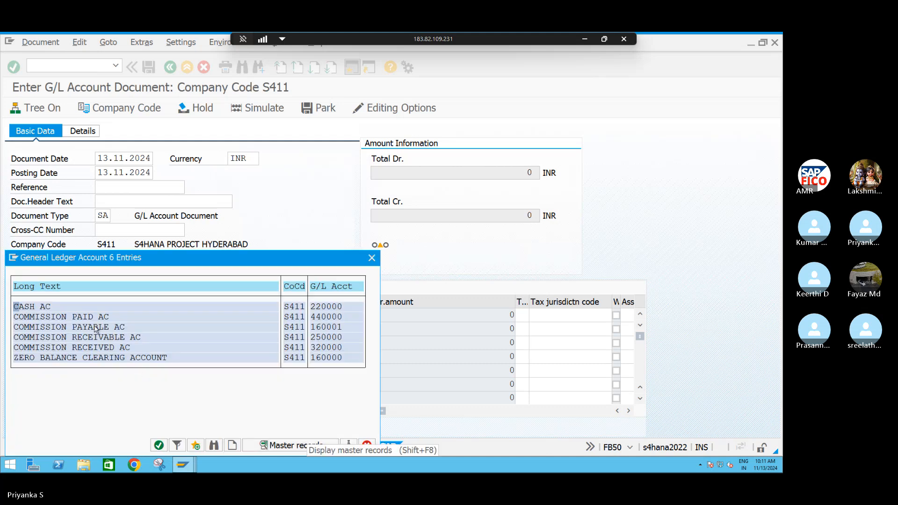
pyautogui.click(87, 328)
pyautogui.doubleClick(88, 328)
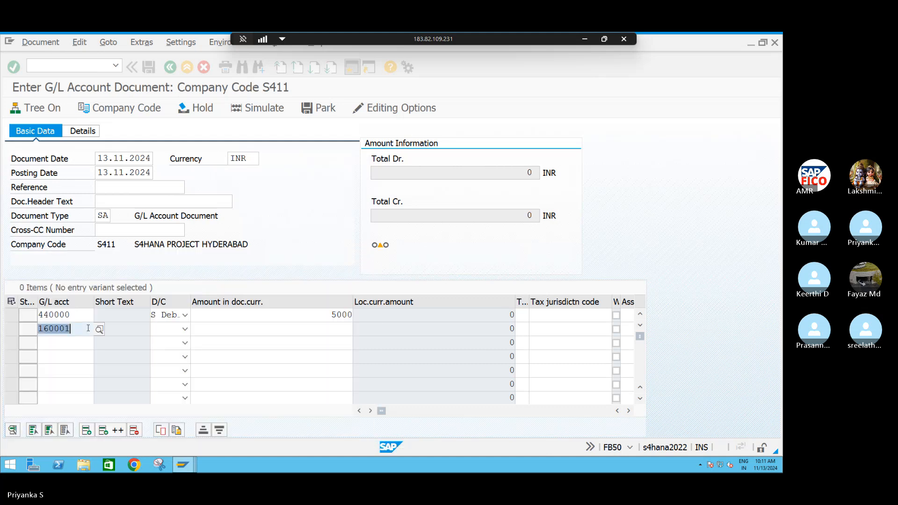
pyautogui.press('Tab')
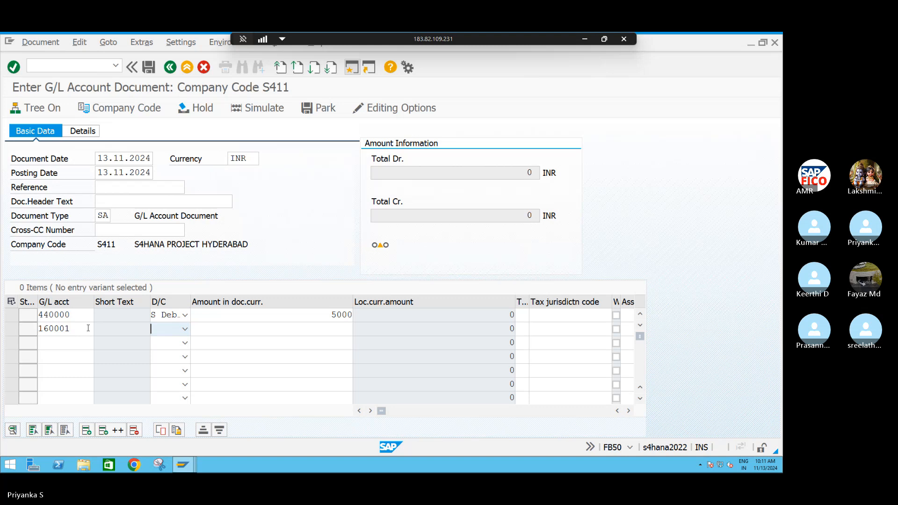
pyautogui.click(185, 329)
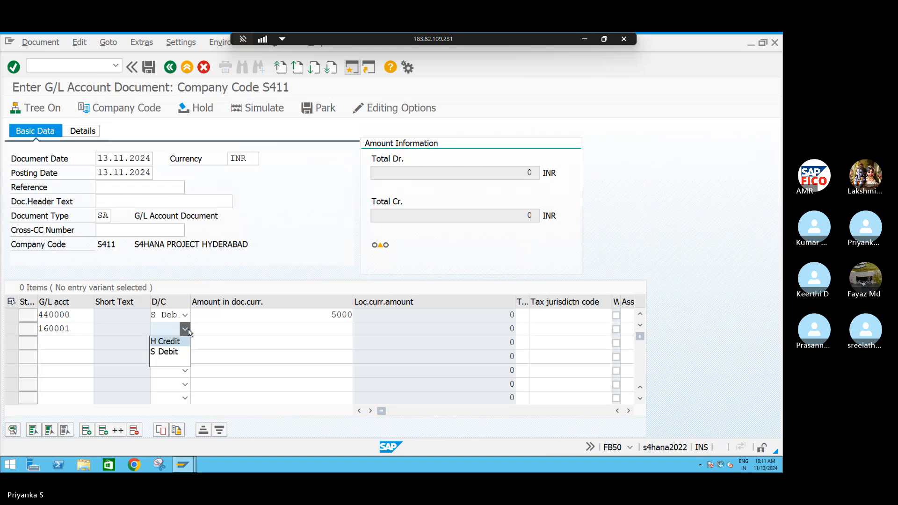
pyautogui.click(176, 345)
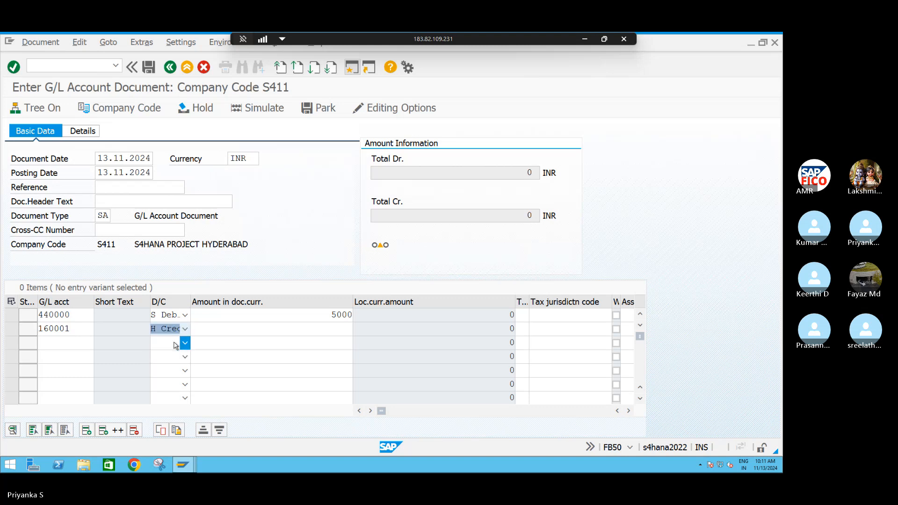
# Set the amount of the COMMISSION PAYABLE AC credit line item to 5000
pyautogui.press('Tab')
pyautogui.write('500')
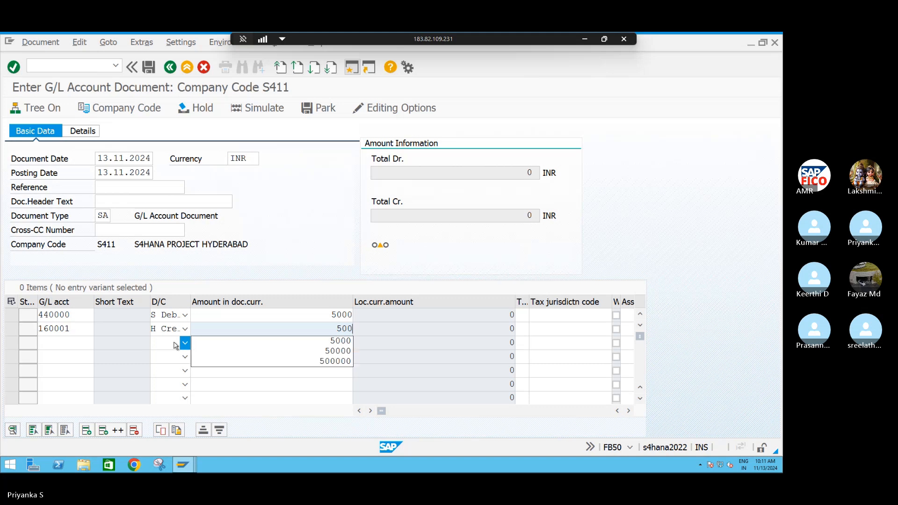
pyautogui.write('0')
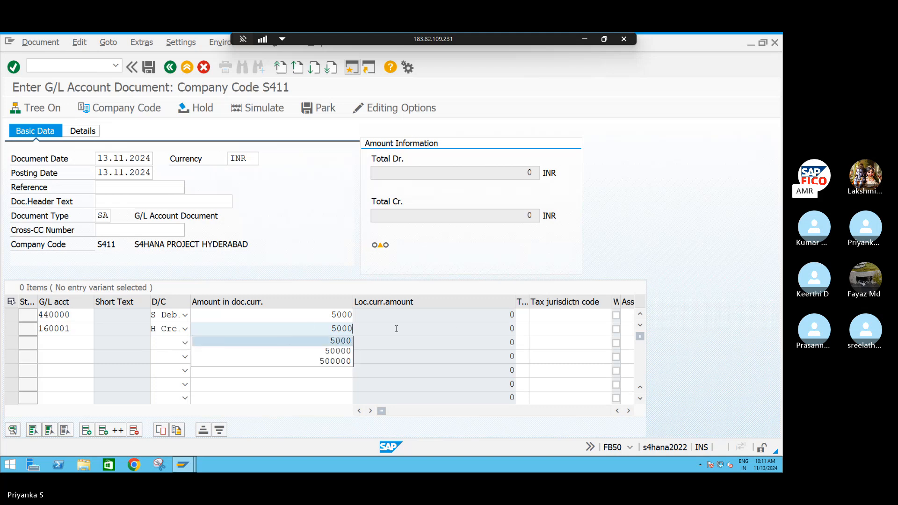
pyautogui.click(523, 330)
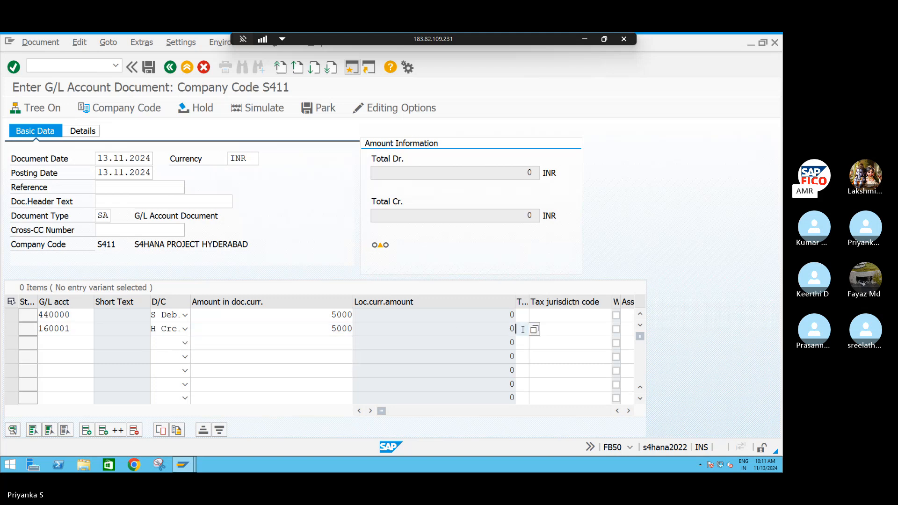
# Assign cost center S4FC to the first line item, COMMISSION PAID AC
pyautogui.click(628, 411)
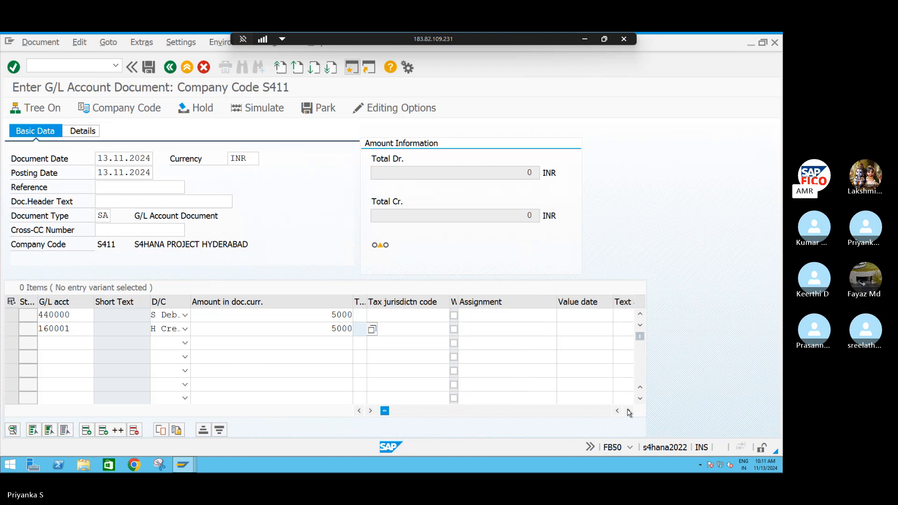
pyautogui.click(628, 411)
pyautogui.click(628, 412)
pyautogui.click(628, 411)
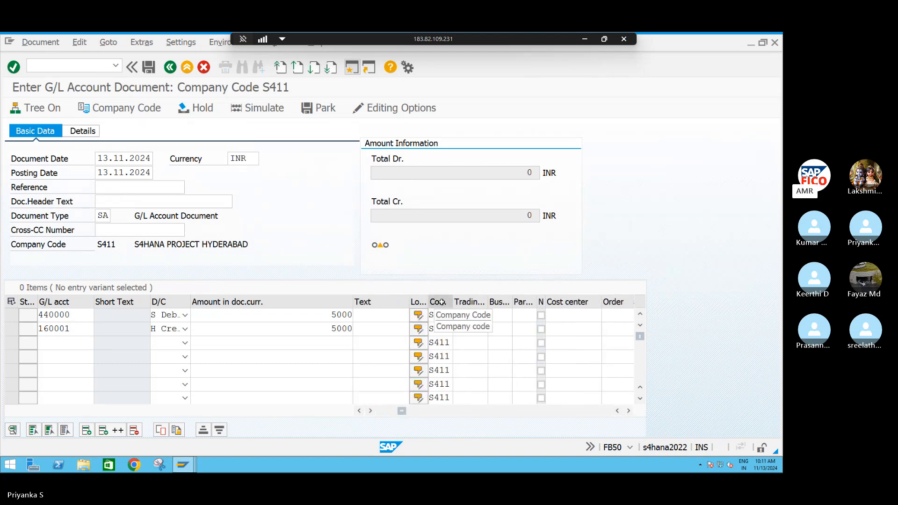
pyautogui.click(629, 411)
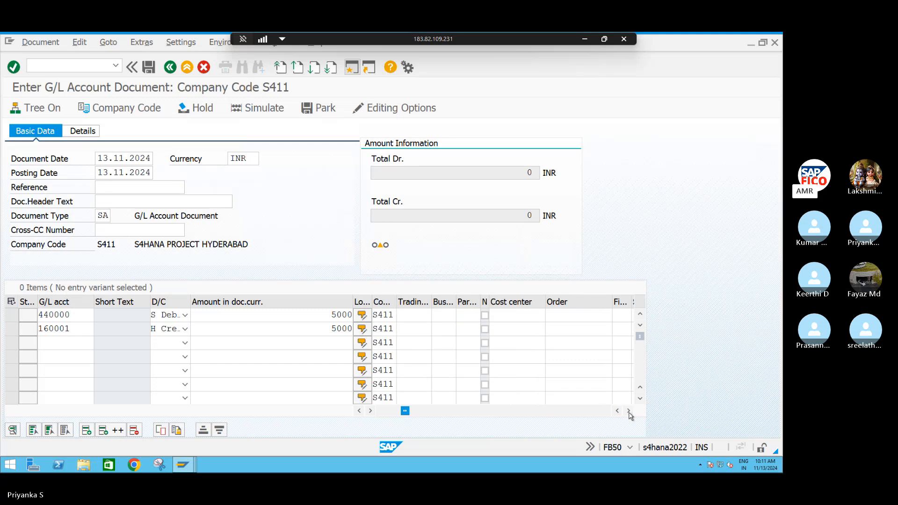
pyautogui.click(510, 317)
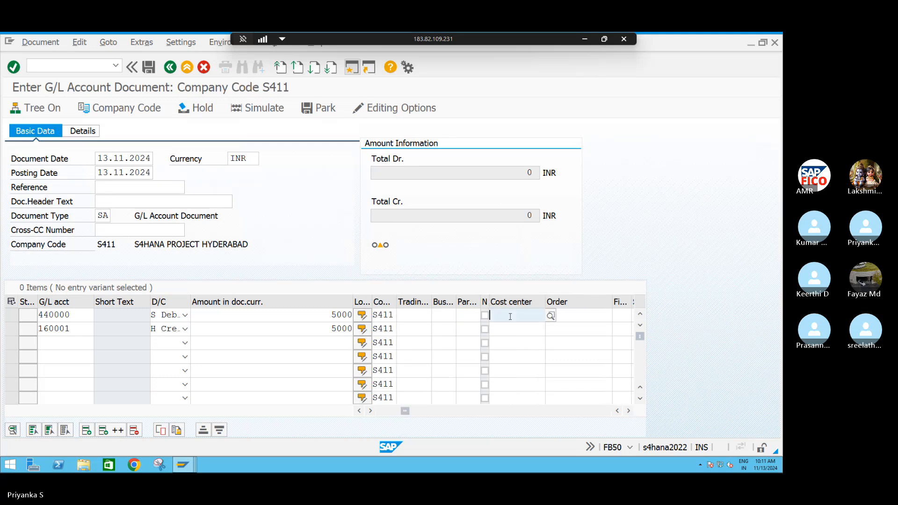
pyautogui.write('S4F')
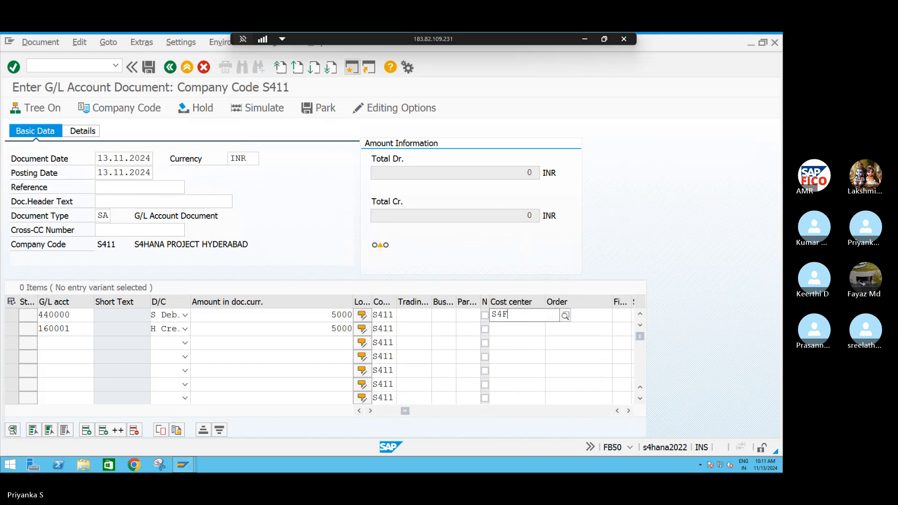
pyautogui.write('C')
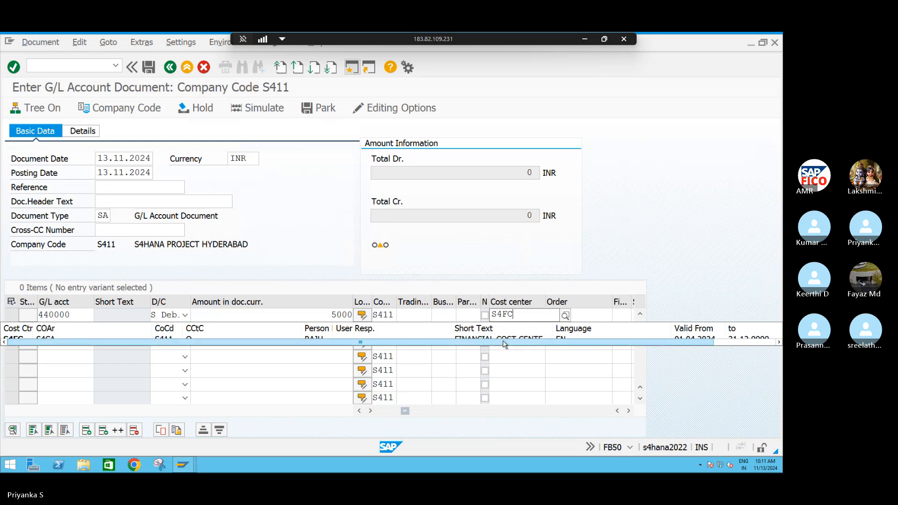
pyautogui.click(519, 315)
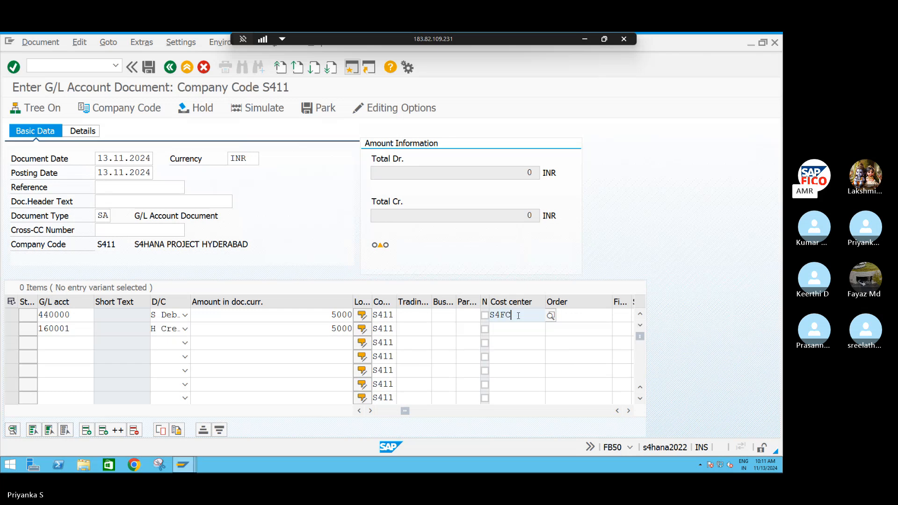
# Validate the G/L document entries and read the long text of the resulting system message
pyautogui.press('Return')
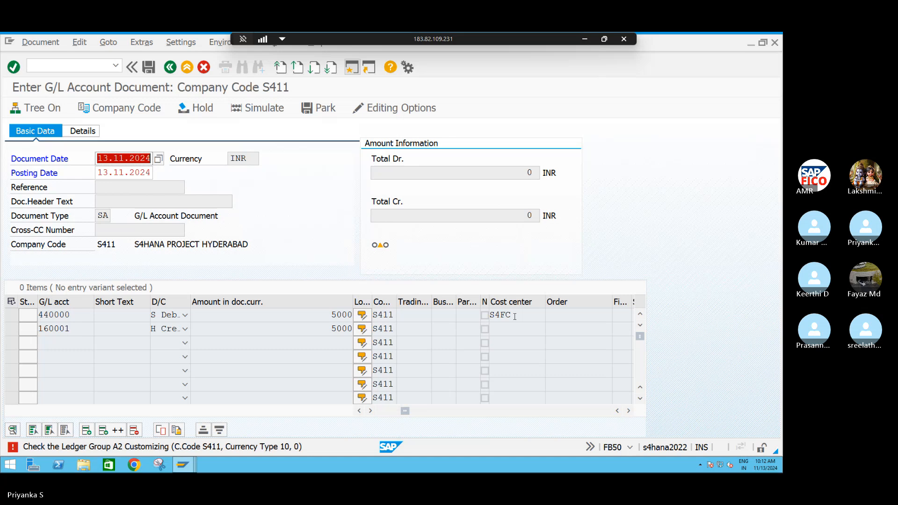
pyautogui.doubleClick(282, 447)
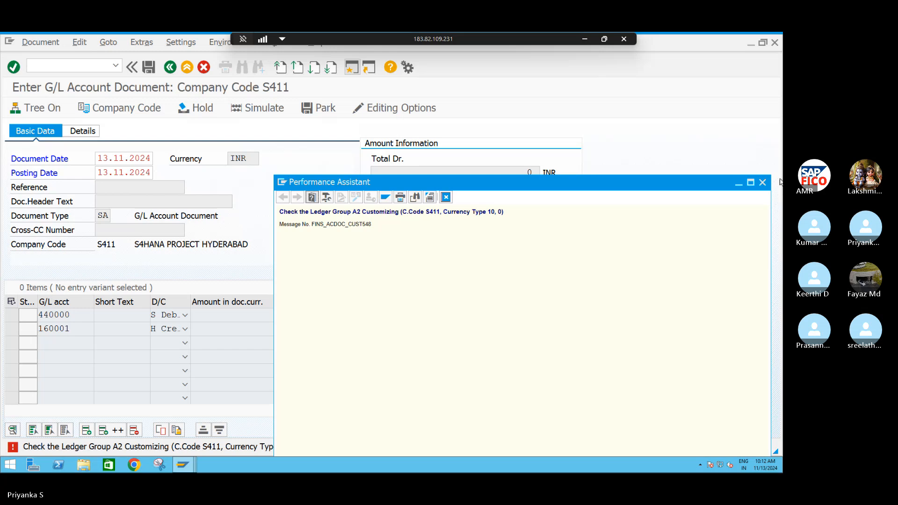
pyautogui.click(762, 182)
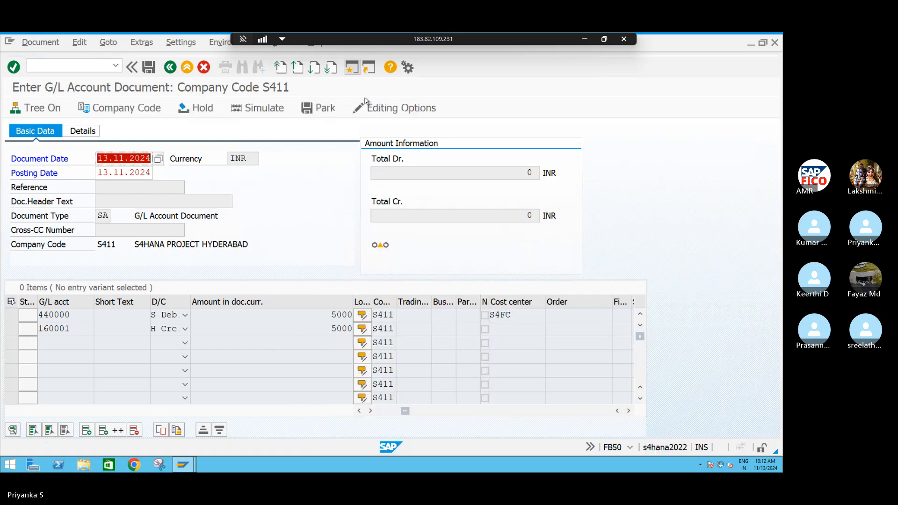
# Open a new session and display the SAP Reference IMG through transaction SPRO
pyautogui.click(352, 68)
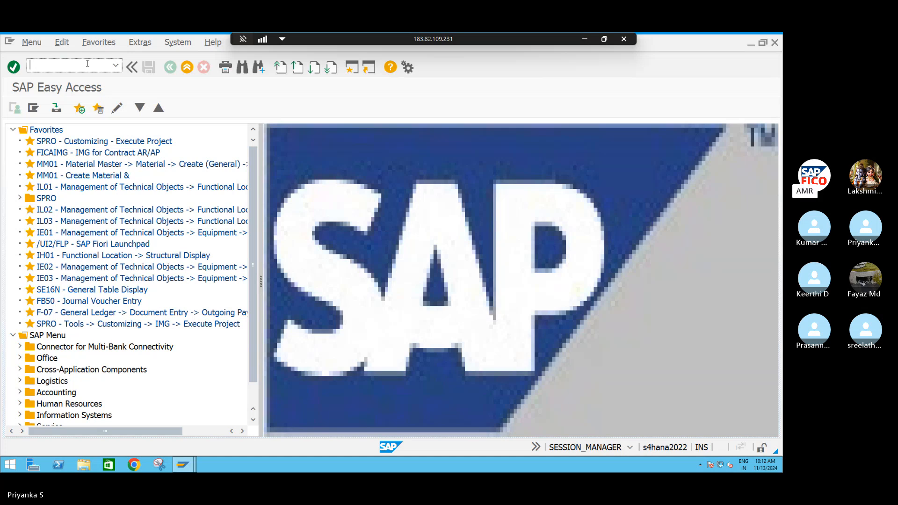
pyautogui.write('SPRO')
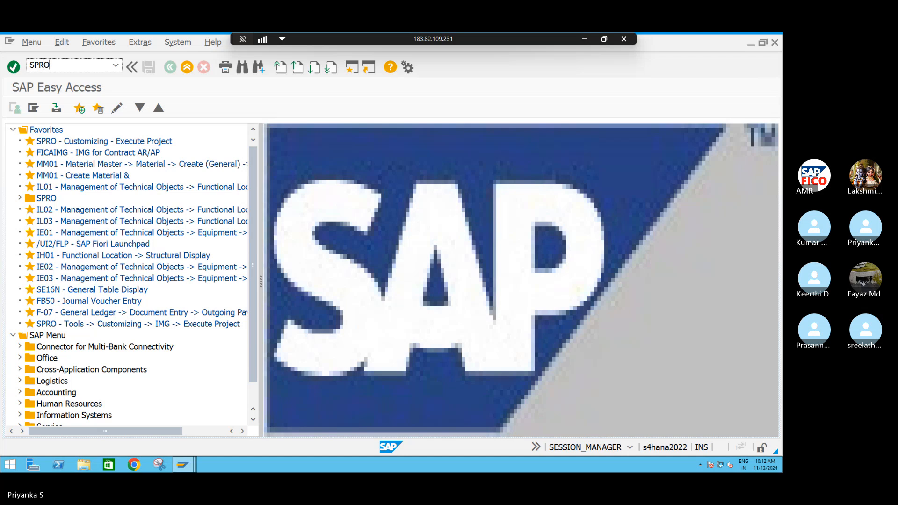
pyautogui.press('Return')
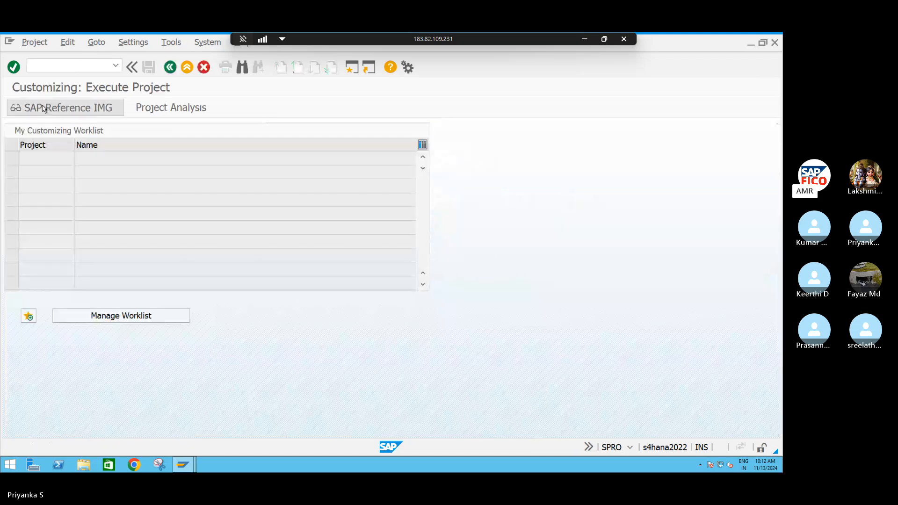
pyautogui.click(44, 108)
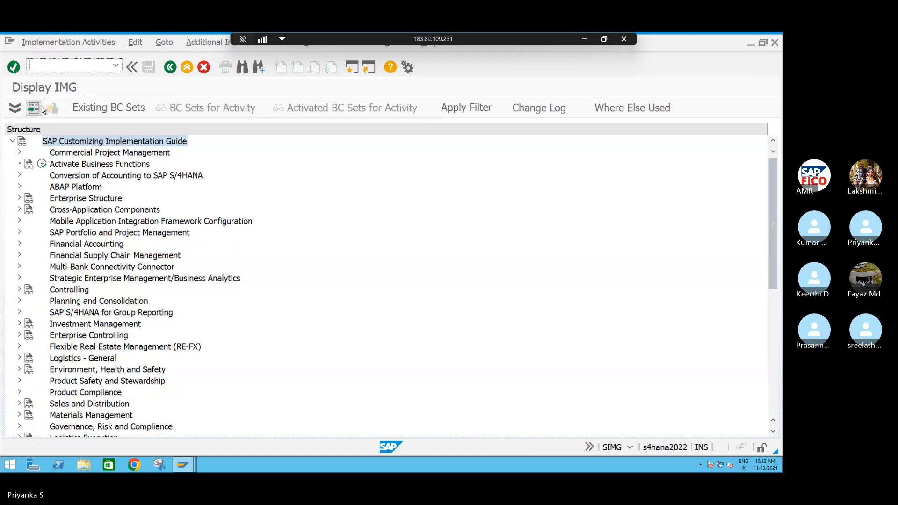
# Open Define Settings for Ledgers and Currency Types under Financial Accounting Global Settings and acknowledge the consistency check messages
pyautogui.click(20, 244)
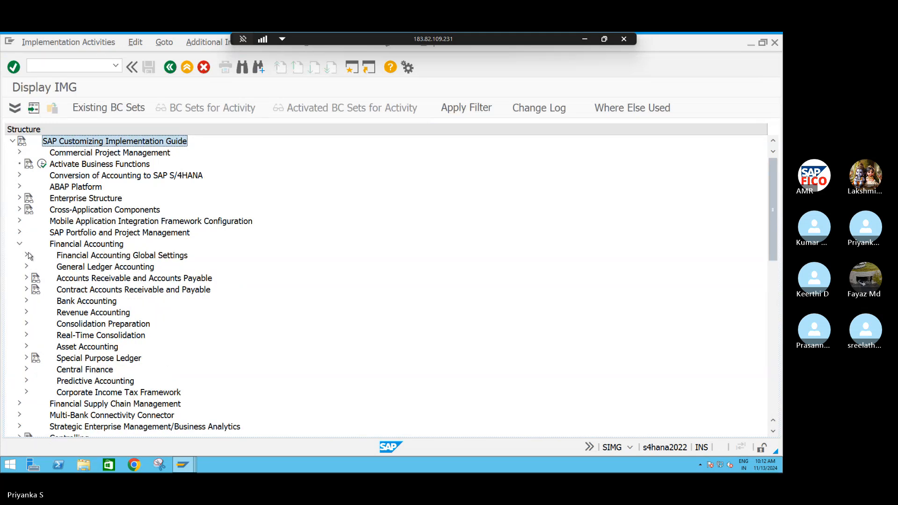
pyautogui.click(26, 256)
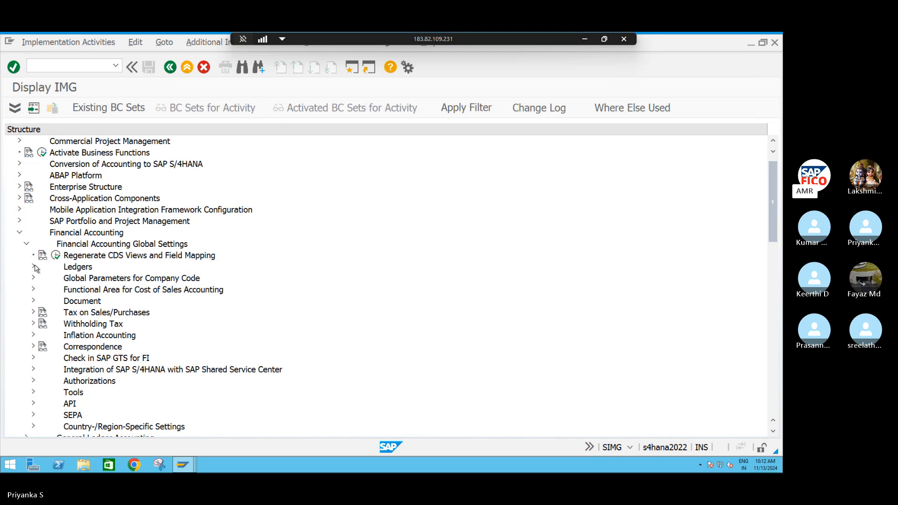
pyautogui.click(34, 267)
pyautogui.click(40, 290)
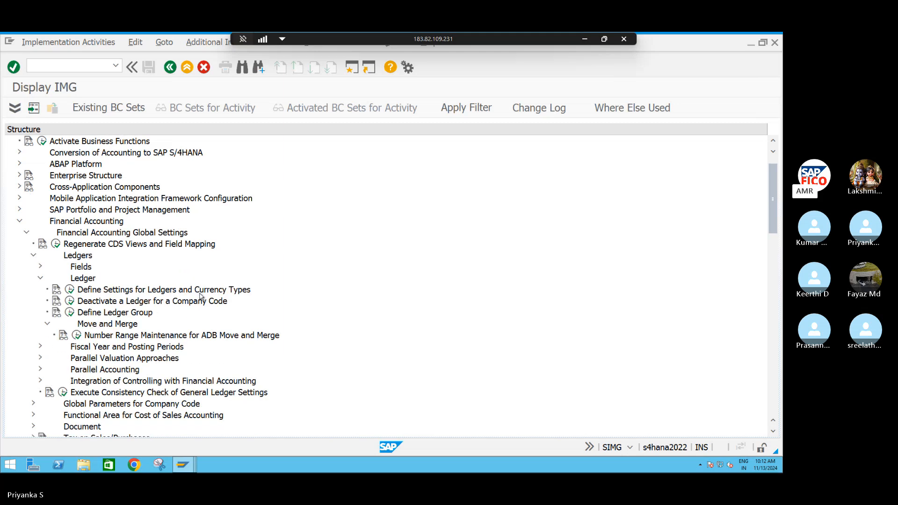
pyautogui.click(70, 290)
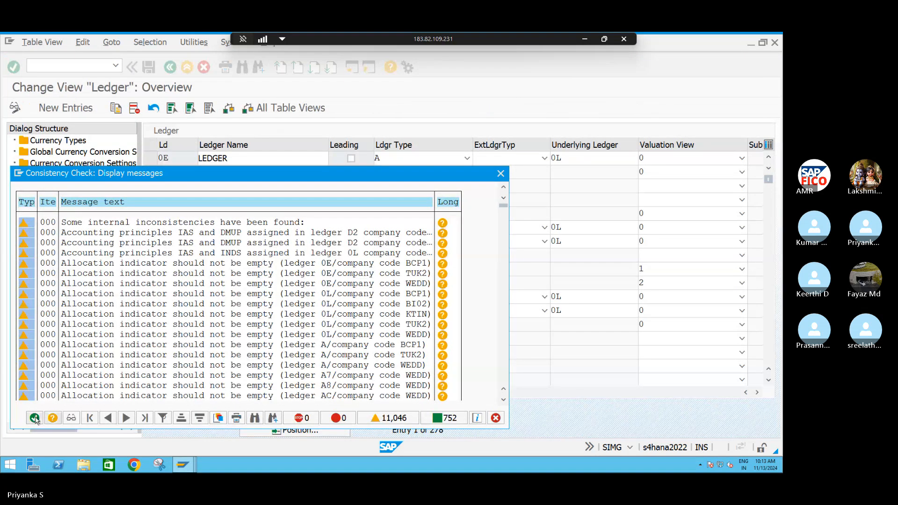
pyautogui.click(36, 420)
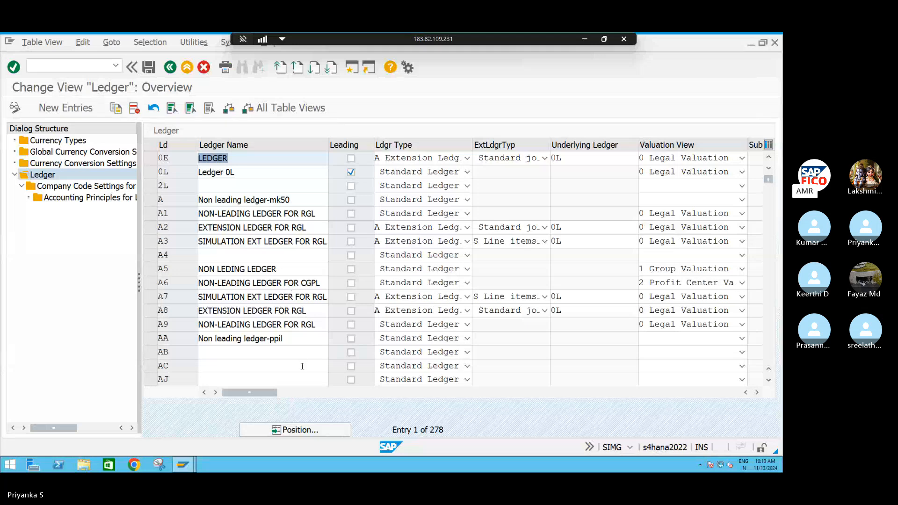
# Find ledger L4 and review its company code settings for S411, returning to the ledger overview
pyautogui.click(311, 430)
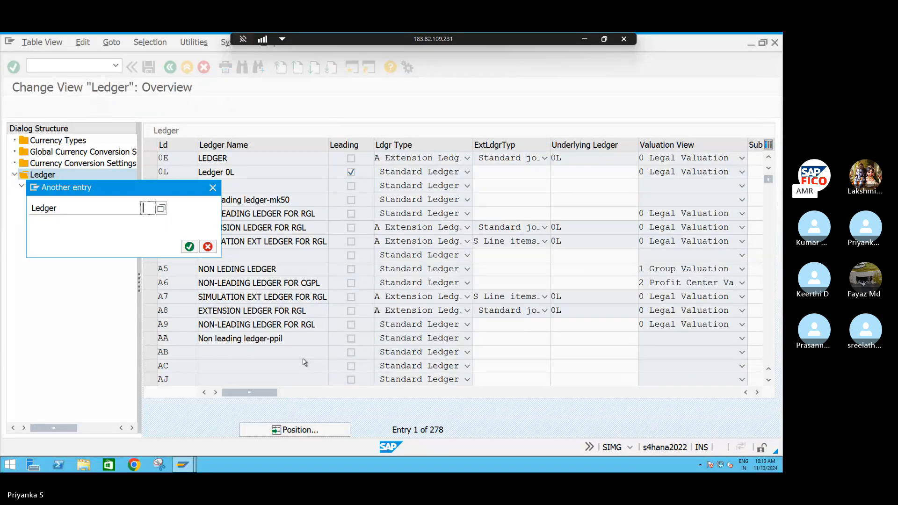
pyautogui.write('L4')
pyautogui.press('Return')
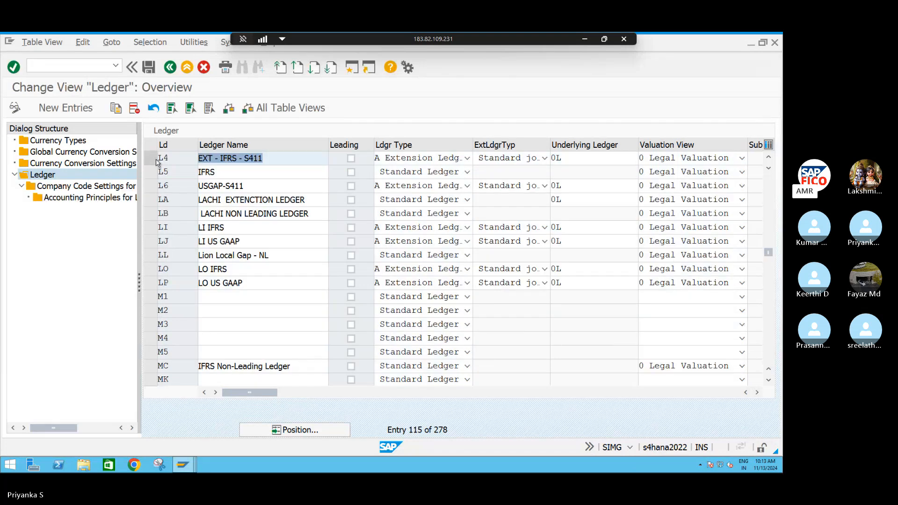
pyautogui.click(151, 158)
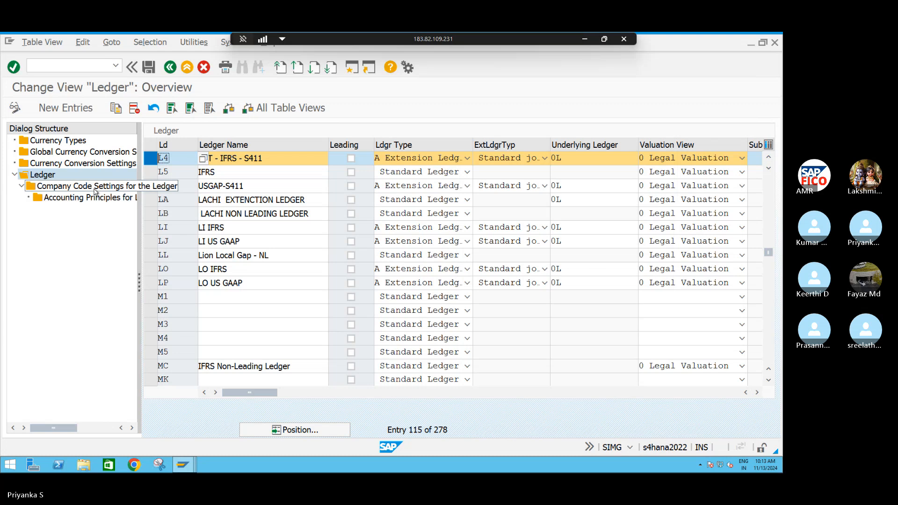
pyautogui.click(136, 186)
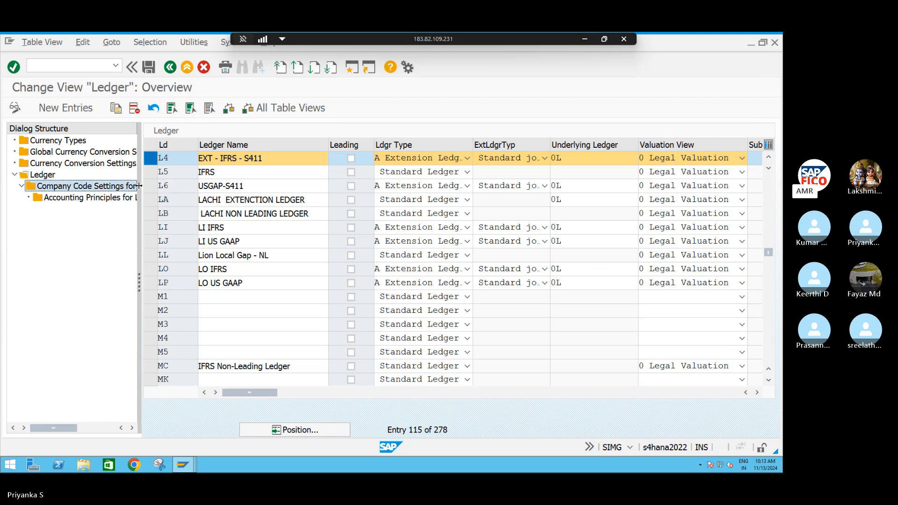
pyautogui.doubleClick(99, 187)
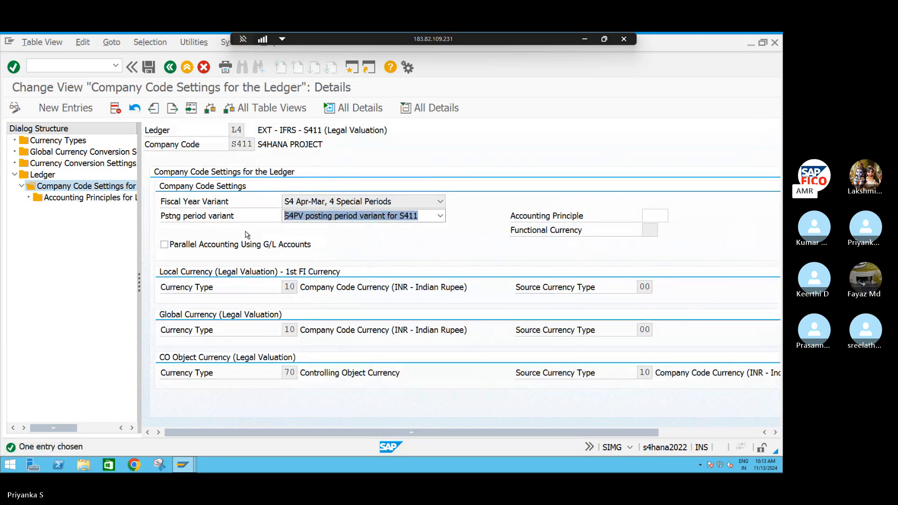
pyautogui.click(170, 67)
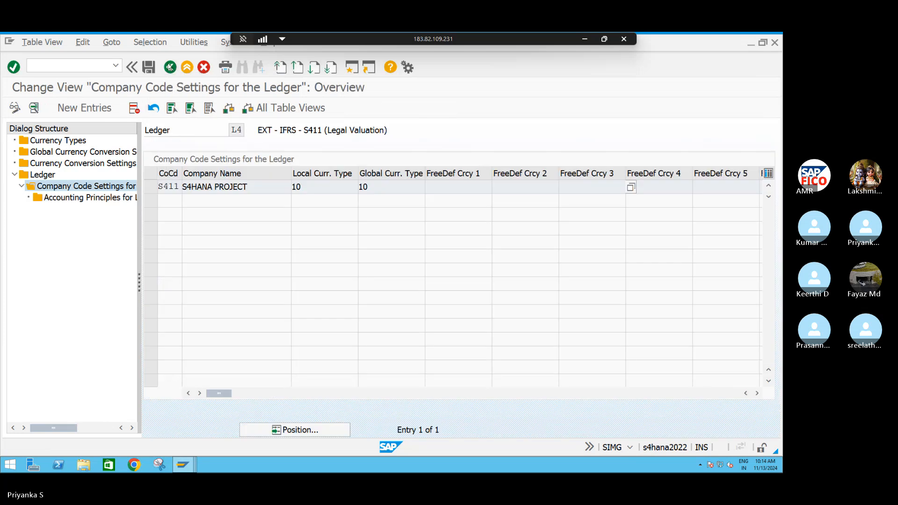
pyautogui.click(169, 68)
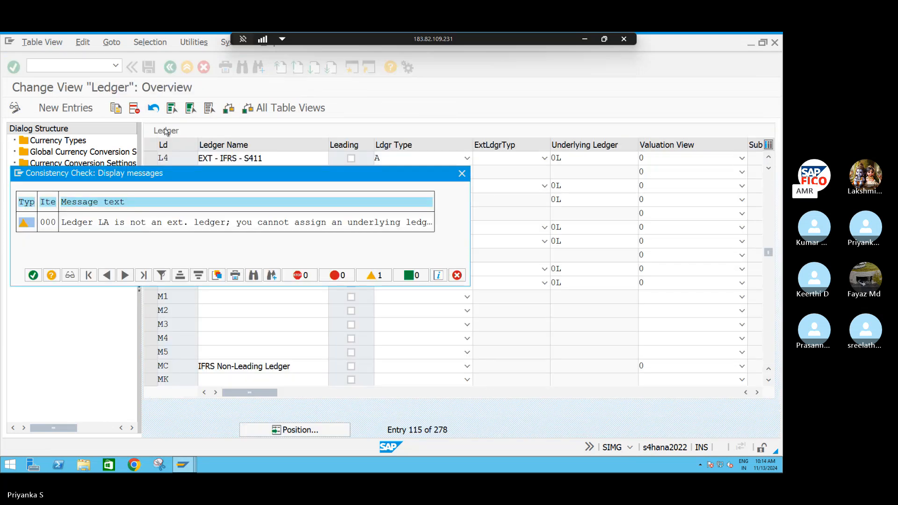
pyautogui.click(32, 275)
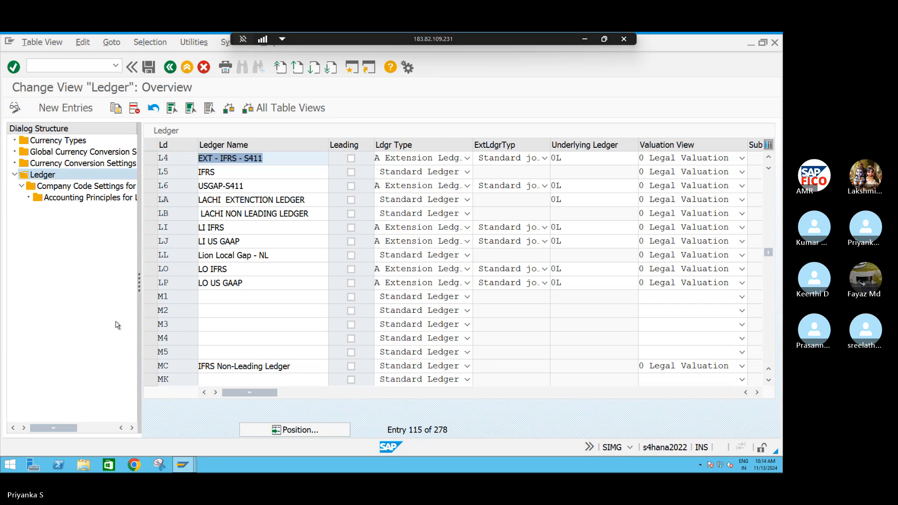
# Review the company code settings of ledger L6, USGAP-S411, and go back to the G/L document entry session
pyautogui.click(157, 187)
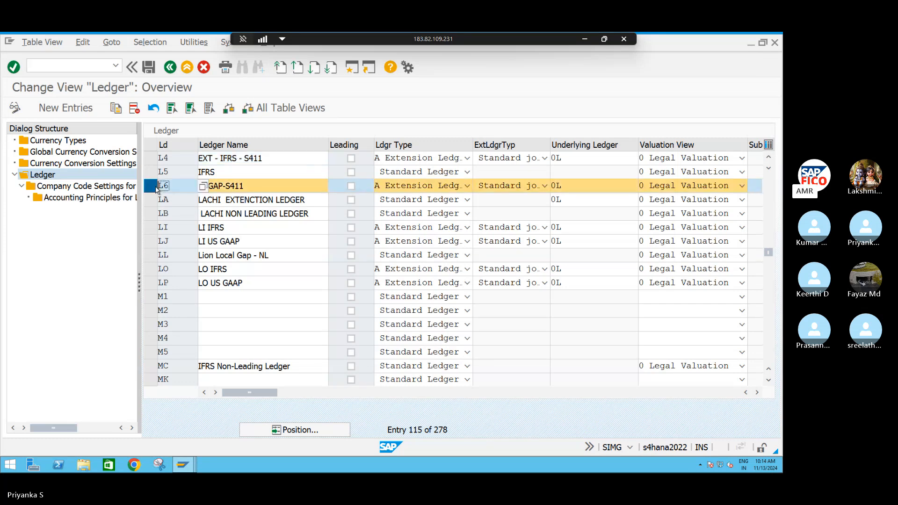
pyautogui.click(75, 187)
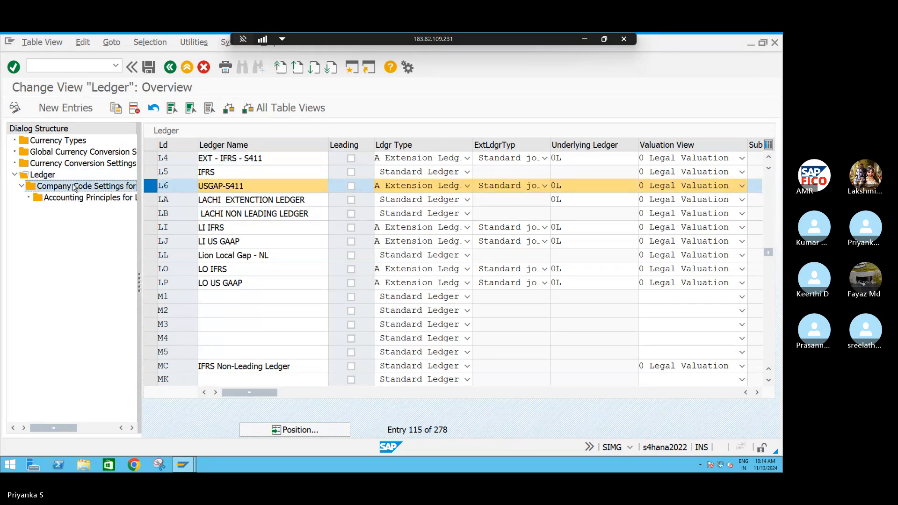
pyautogui.doubleClick(75, 187)
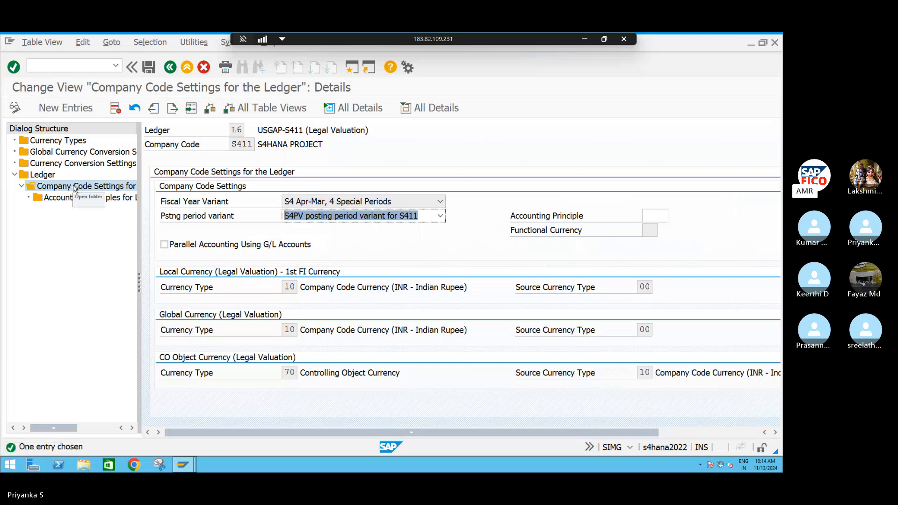
pyautogui.click(169, 68)
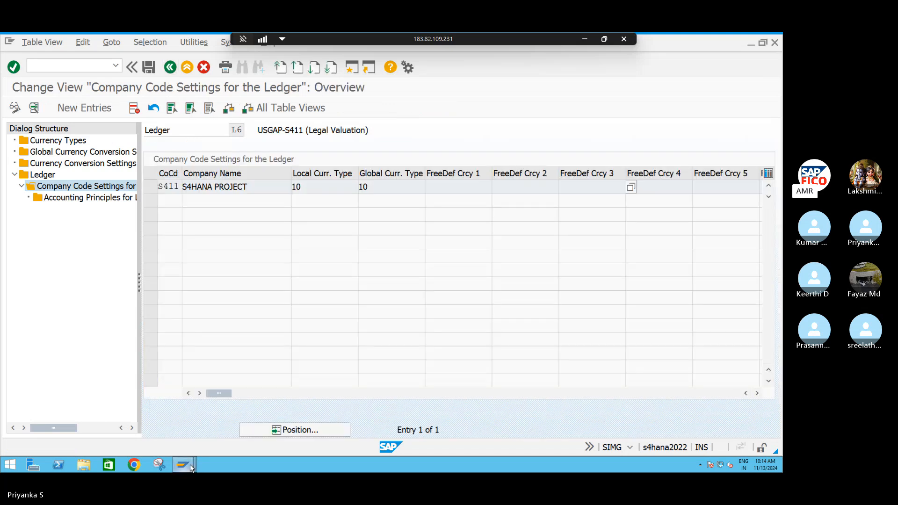
pyautogui.click(775, 44)
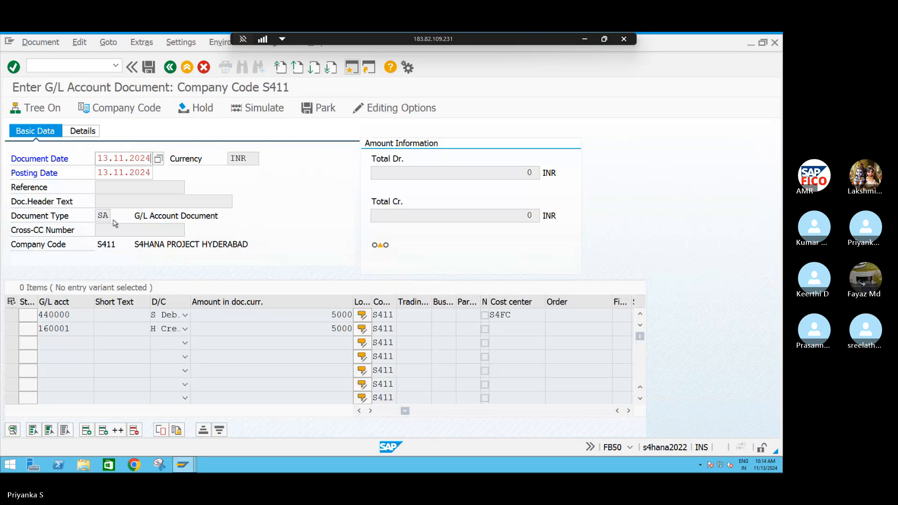
# Validate the G/L document again, open the system message's long text, and switch to the Skype meeting
pyautogui.click(86, 64)
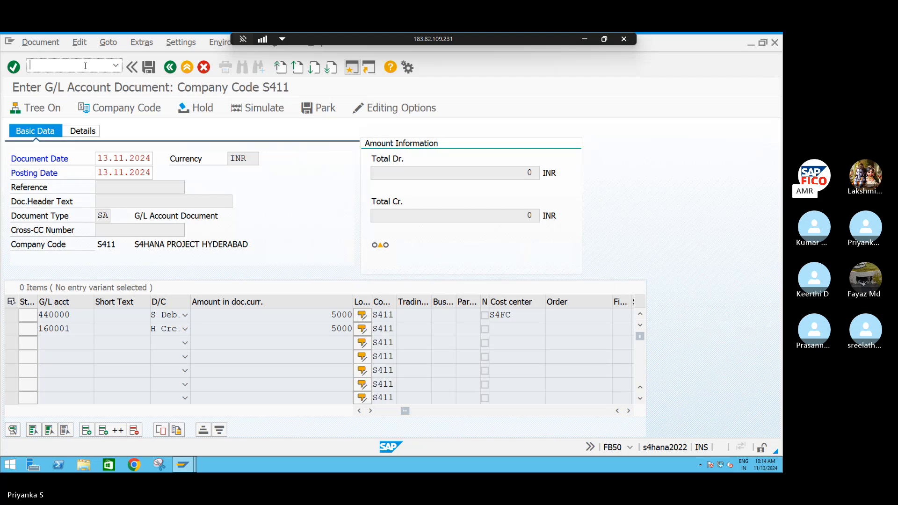
pyautogui.press('Return')
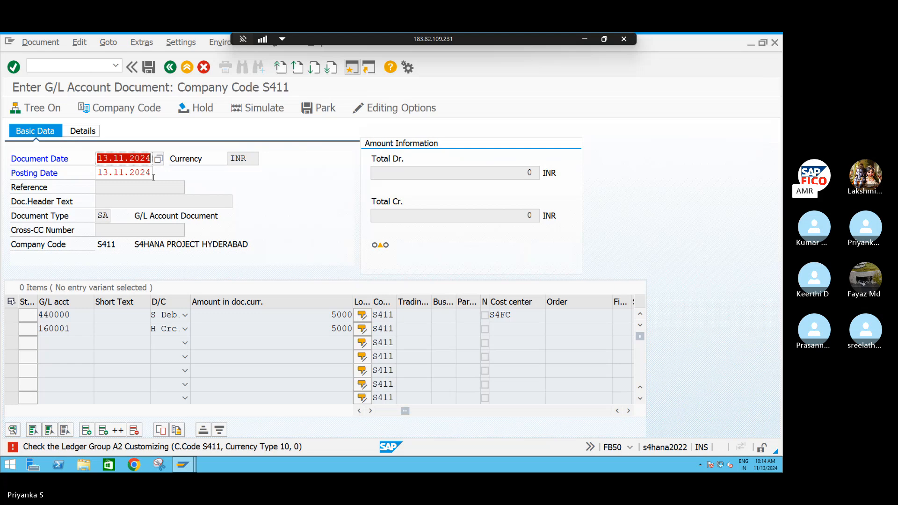
pyautogui.click(198, 451)
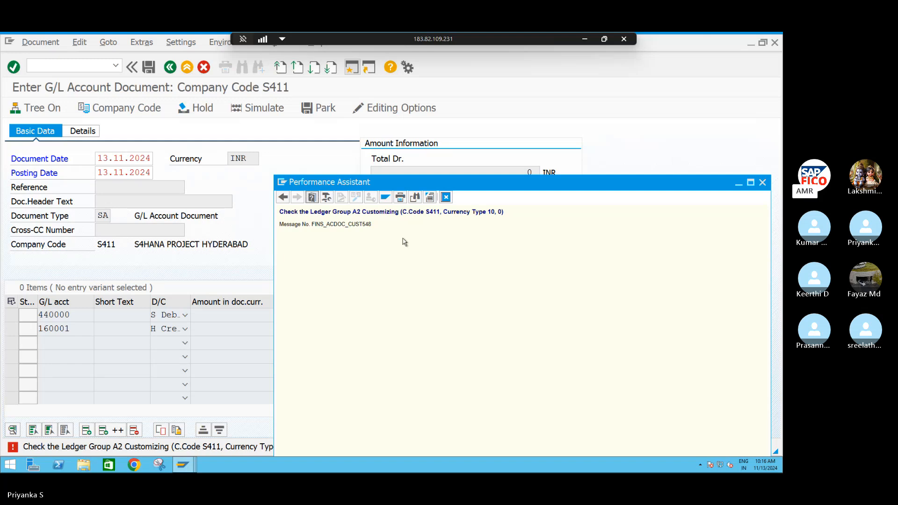
pyautogui.hotkey('alt', 'Tab')
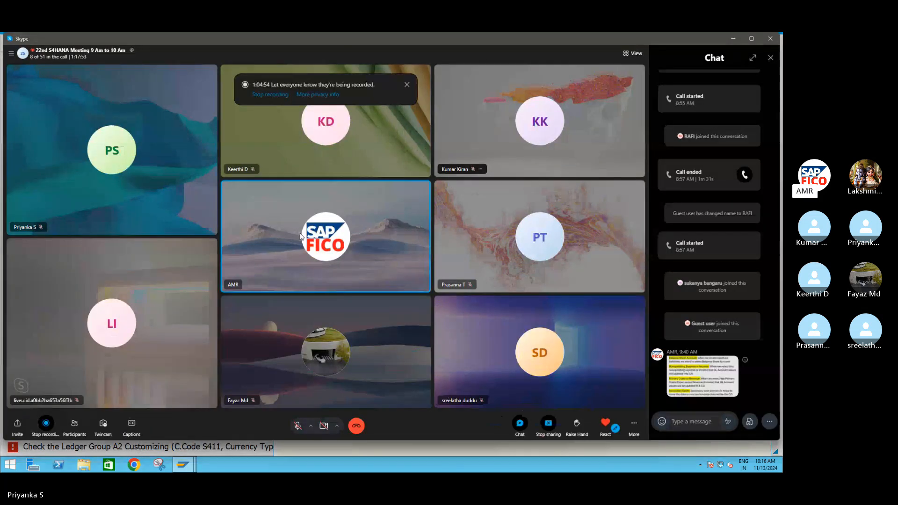